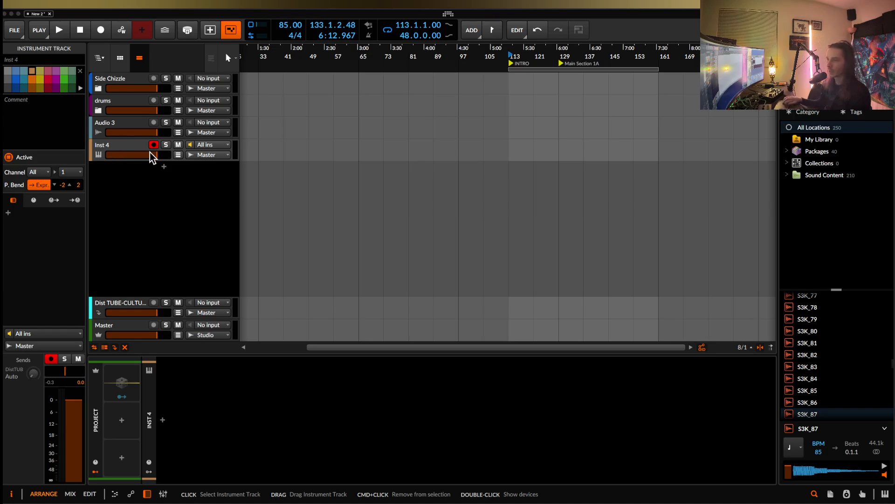
Step: Show the volume automation lane of track Inst 4 and draw alternating stepped volume levels from bar 65 to bar 79
left_click(178, 154)
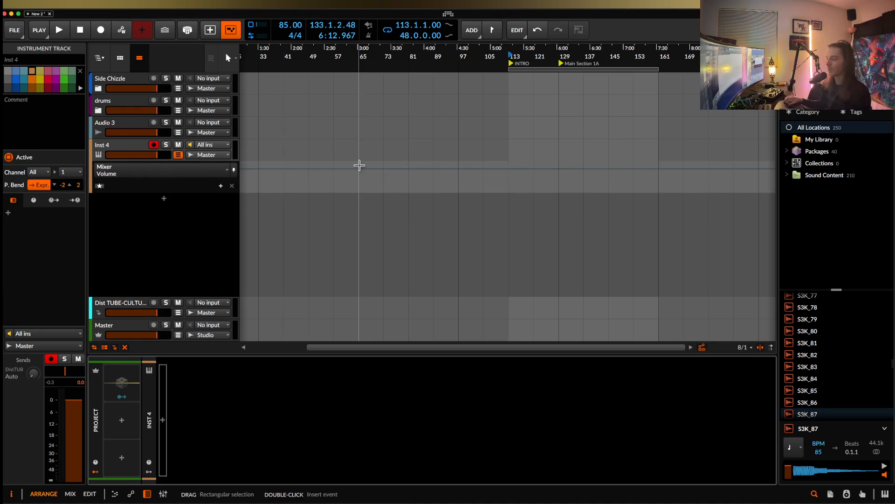
key("3")
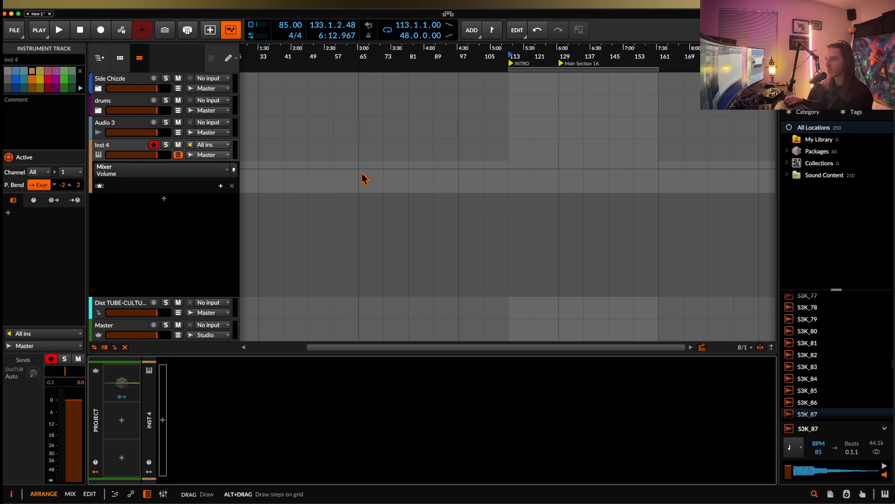
left_click(362, 172)
scroll(364, 178, "up", 5)
mouse_move(366, 180)
left_mouse_down("alt")
mouse_move(365, 192)
mouse_move(363, 181)
mouse_move(388, 172)
mouse_move(422, 192)
mouse_move(438, 172)
left_mouse_up("alt")
scroll(437, 172, "up", 3)
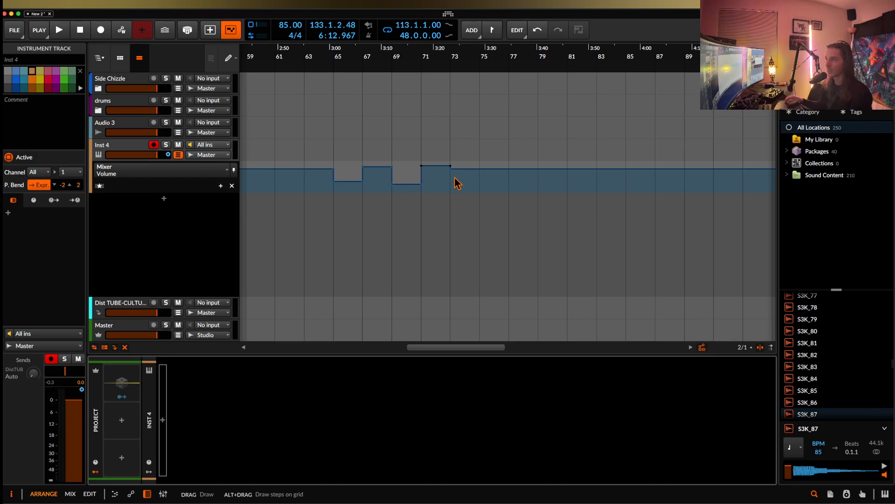
left_click_drag(460, 186, 534, 186, "alt")
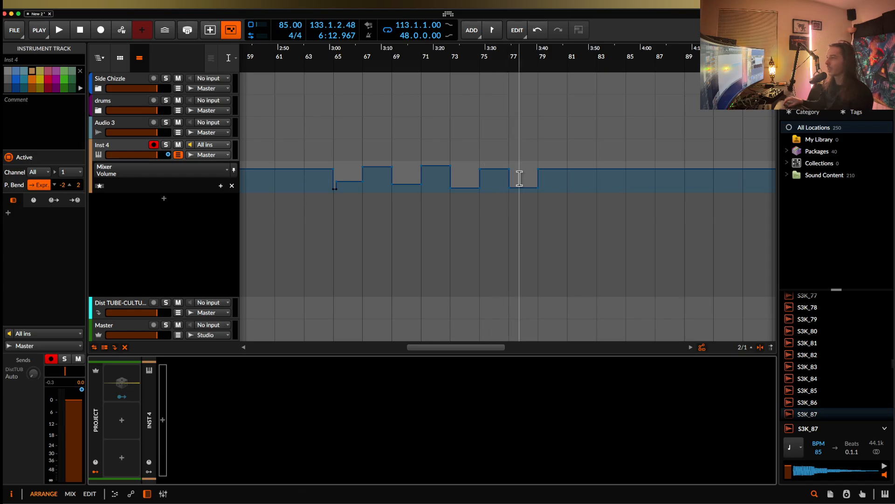
Step: Clear the stepped volume automation between bars 65 and 79 and delete the two leftover low points
key("2")
left_click_drag(539, 184, 326, 180)
key("Delete")
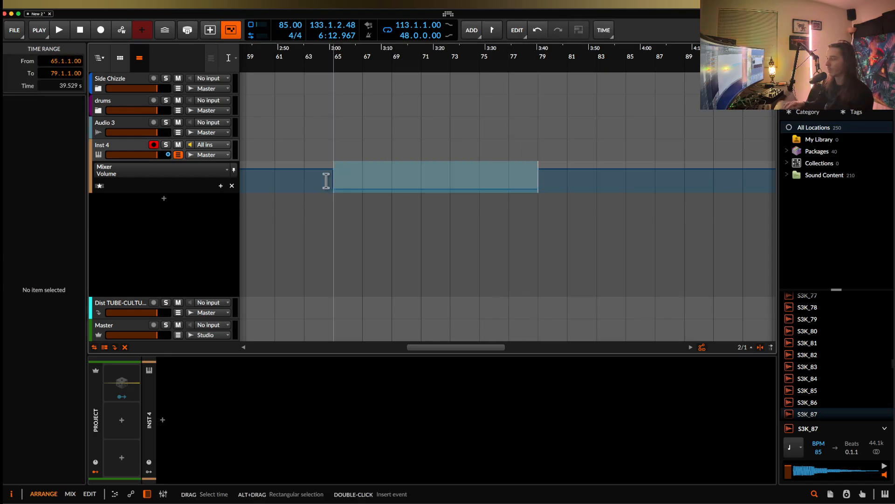
left_click(354, 178)
key("1")
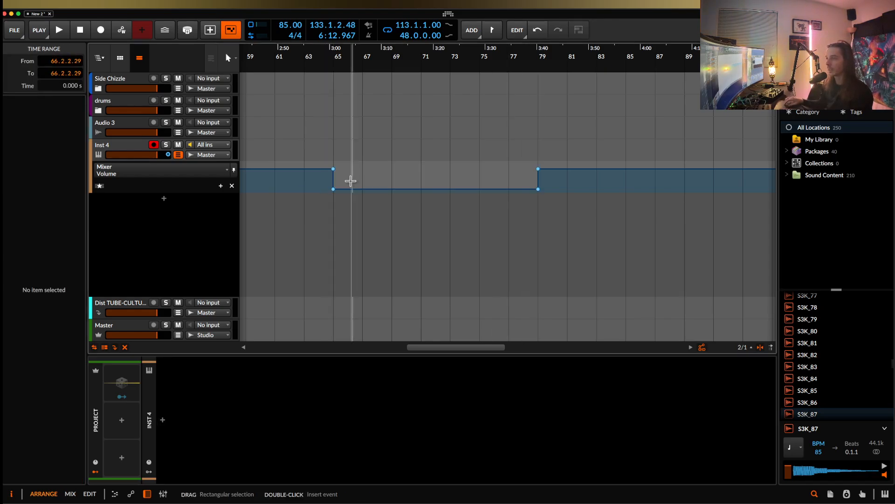
left_click(333, 189)
key("Delete")
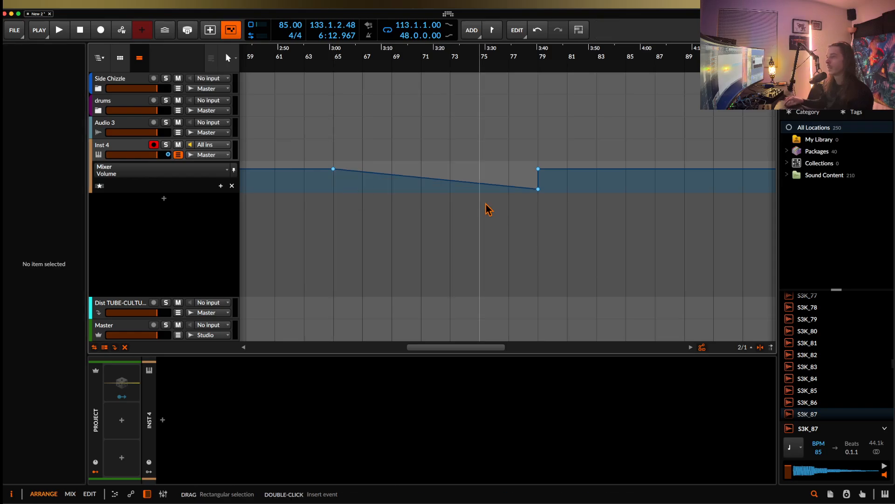
left_click(539, 189)
key("Delete")
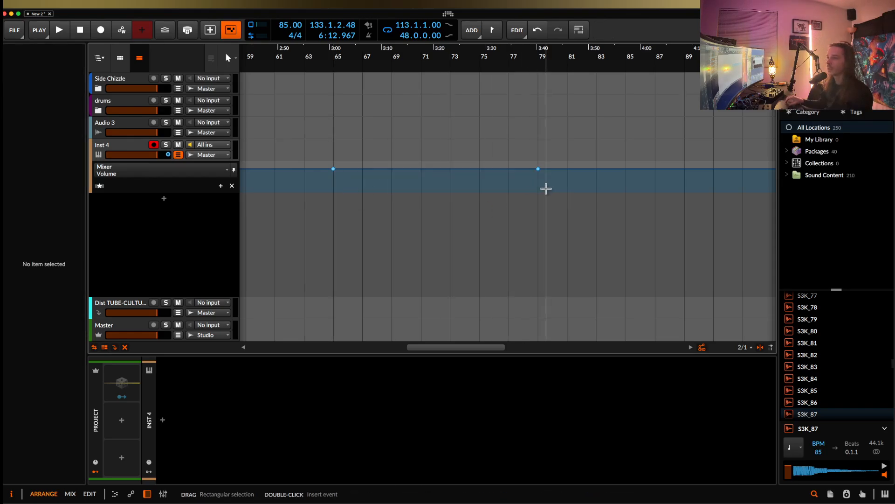
Step: Delete the volume automation lane of track Inst 4
left_click(126, 150)
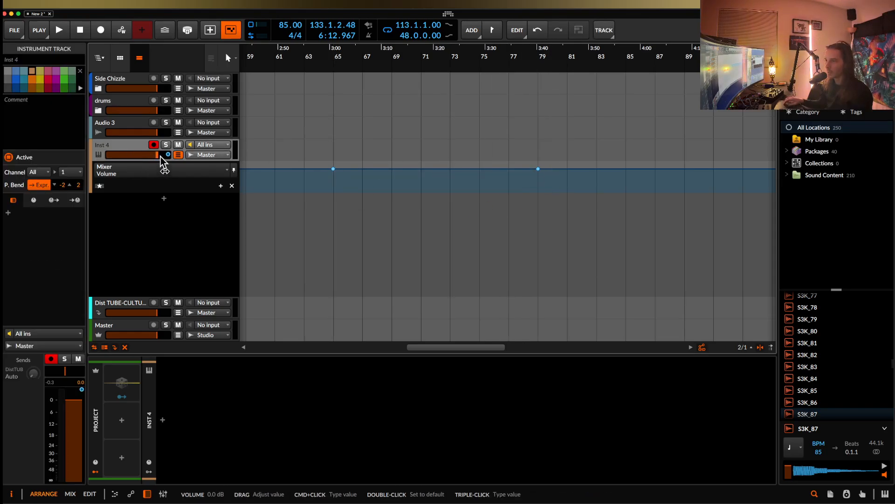
right_click(160, 159)
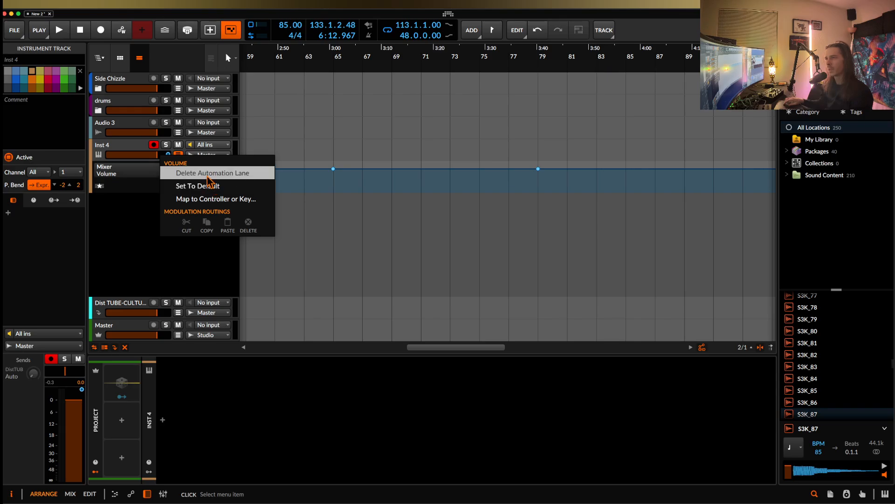
left_click(194, 173)
Step: Find the PSUEDO OCTA MAKER preset with the search "octa" and insert it into the device chain of Inst 4
left_click(163, 419)
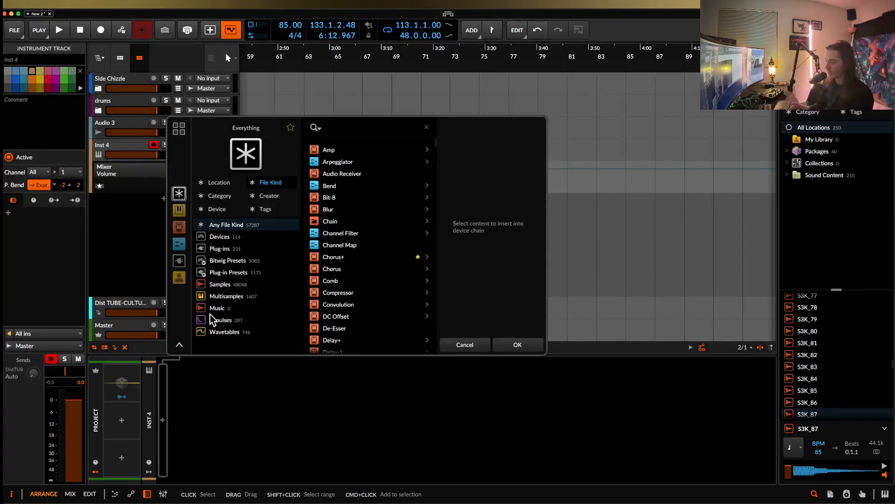
type("octa")
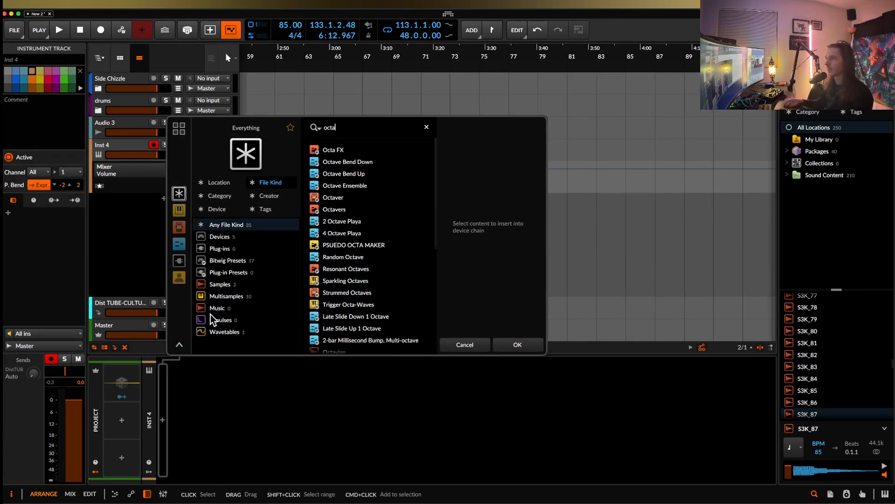
left_click(366, 246)
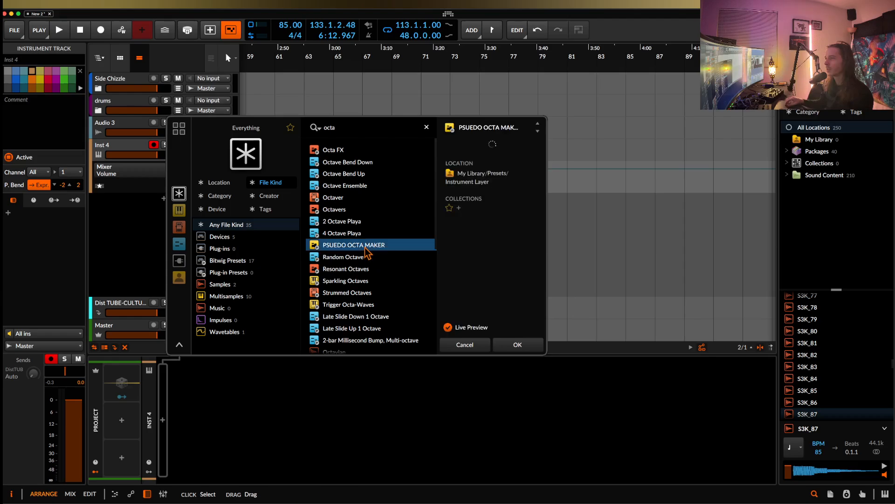
left_click(516, 345)
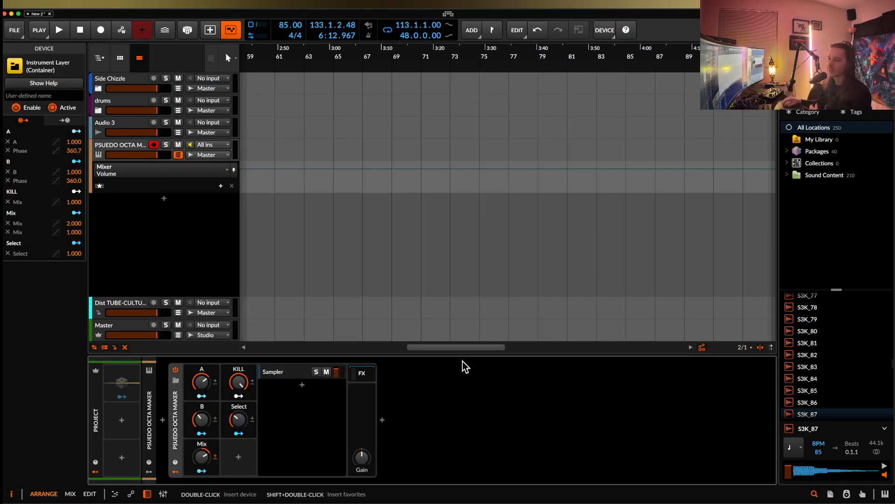
Step: Examine the preset's Sampler layer, its FX chain and the two FX Selectors inside the FX layer
left_click(295, 379)
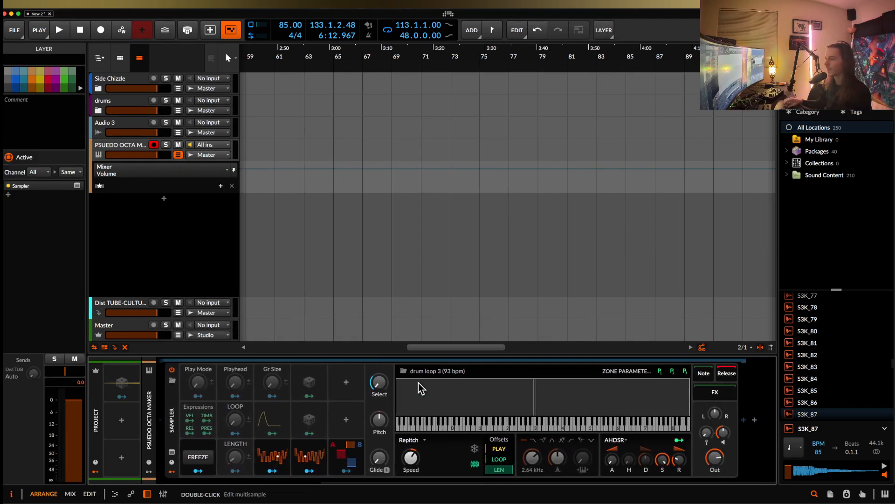
scroll(365, 409, "left", 2)
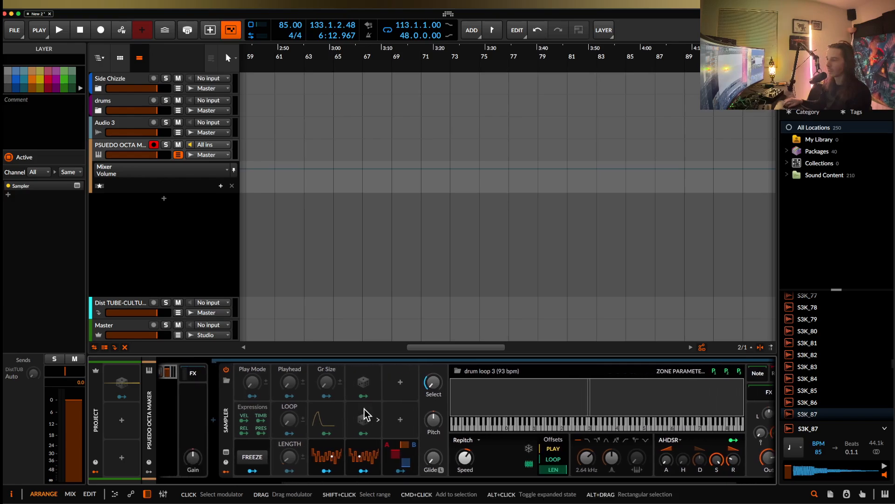
scroll(365, 413, "left", 6)
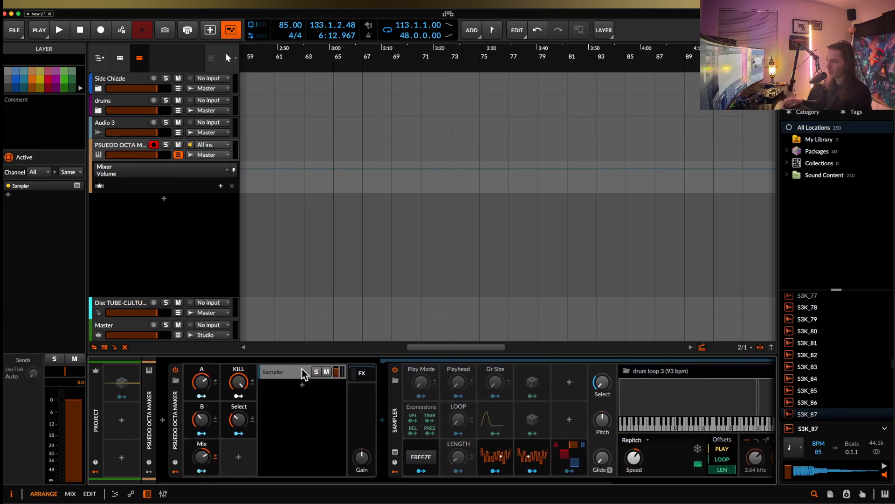
left_click(362, 373)
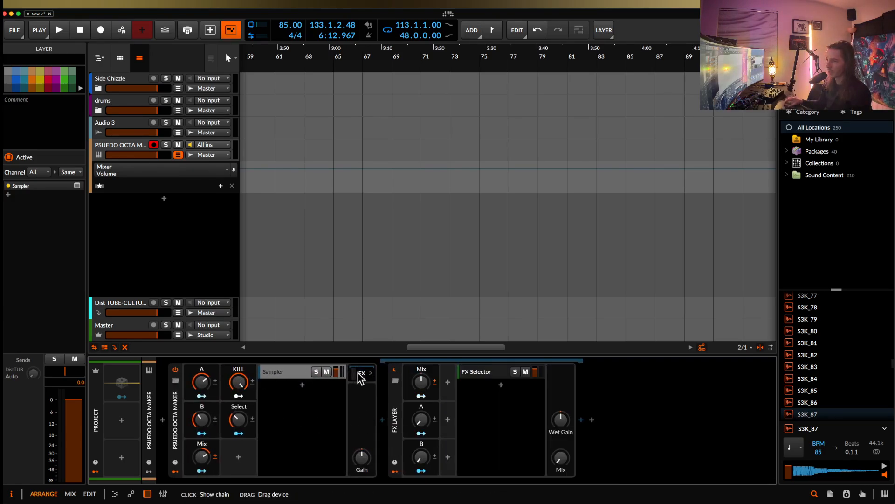
left_click(470, 378)
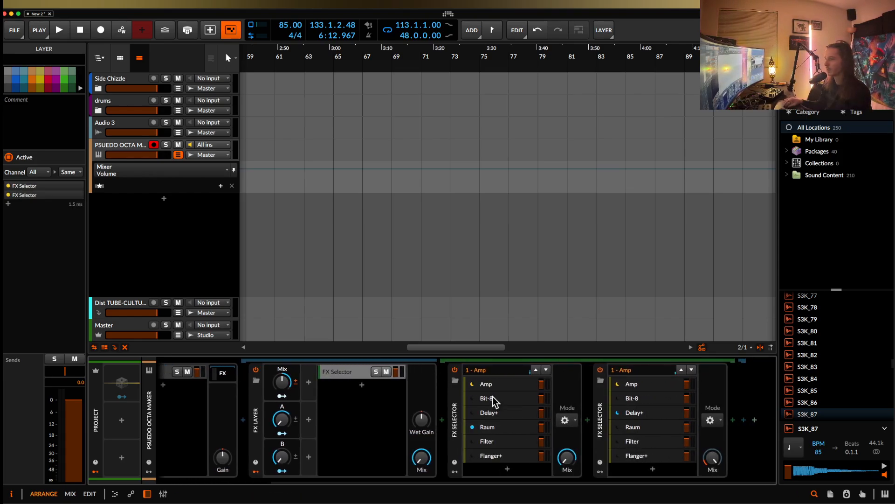
scroll(250, 399, "left", 5)
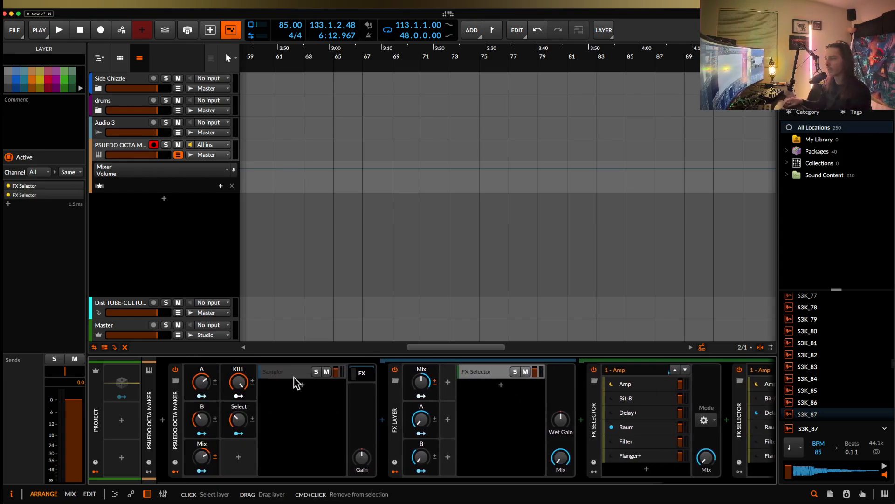
scroll(450, 380, "right", 2)
scroll(449, 382, "left", 2)
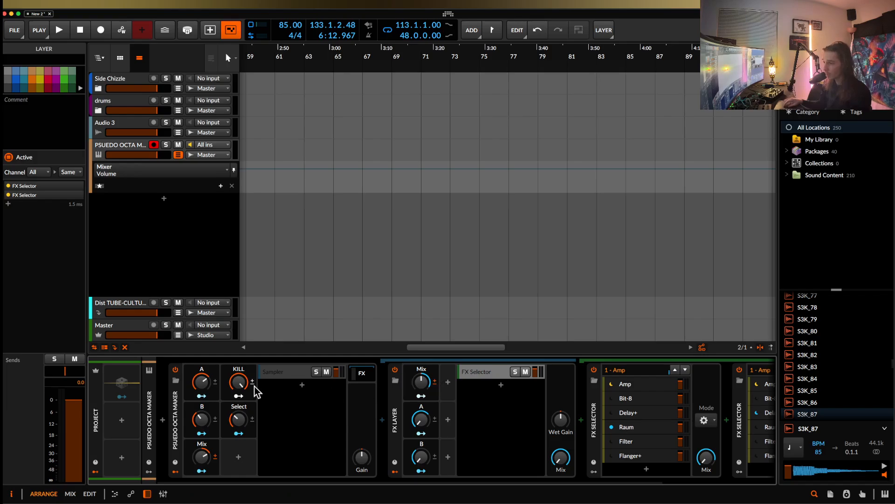
Step: Open the Sampler's multisample editor and delete all existing drum loop 3 zones
left_click(279, 376)
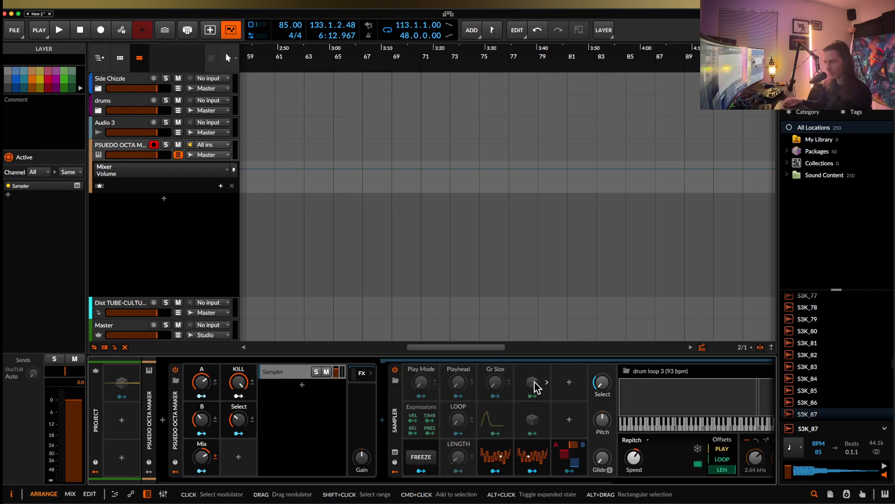
scroll(536, 386, "right", 8)
double_click(540, 395)
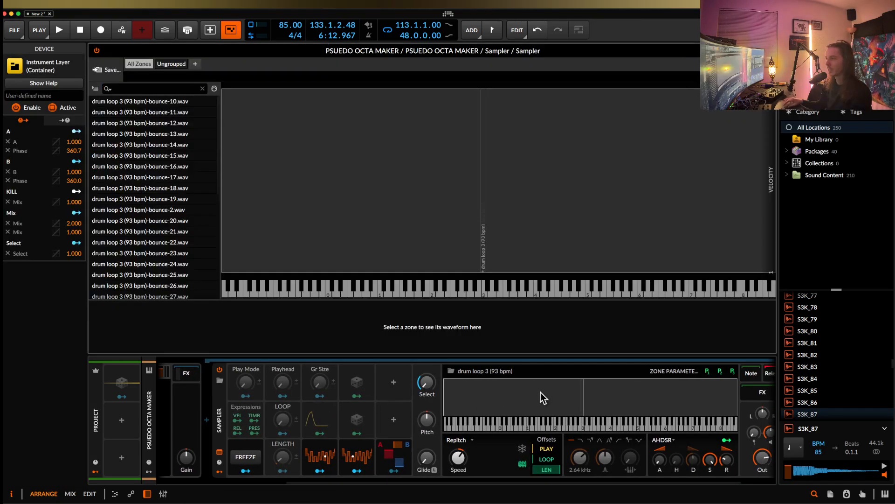
scroll(163, 169, "up", 5)
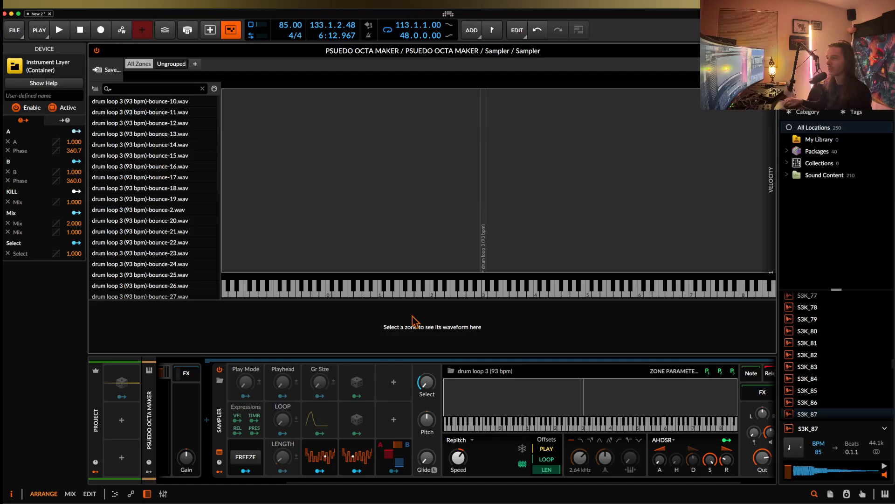
left_click(141, 104)
scroll(142, 108, "down", 5)
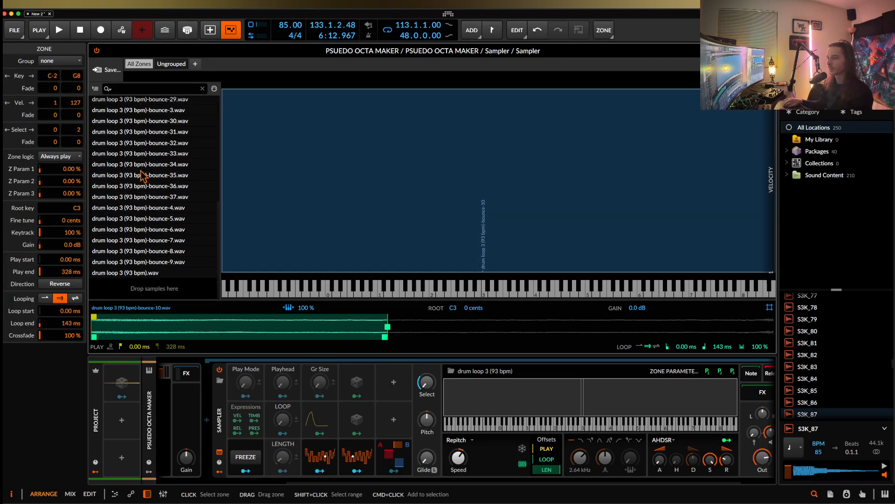
left_click(148, 275, "shift")
key("Delete")
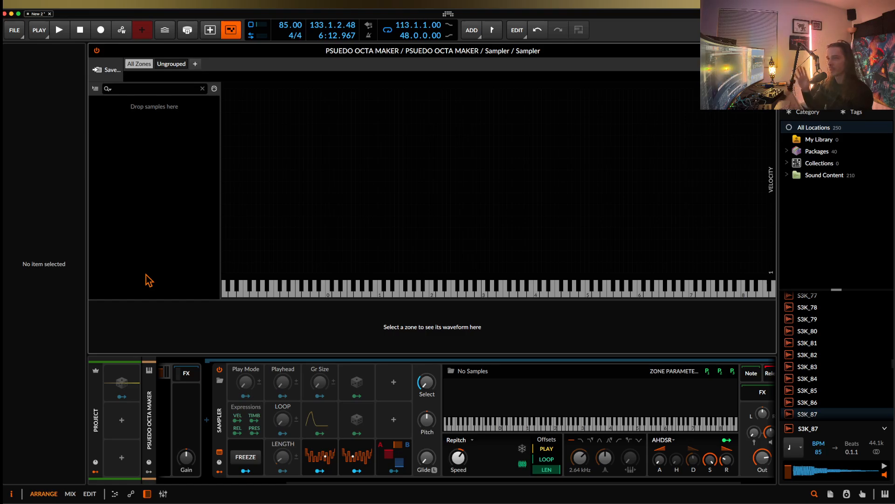
Step: Find the loop samples in the browser and add drum loop 1 through drum loop 4 as zones in the Sampler
scroll(820, 355, "up", 20)
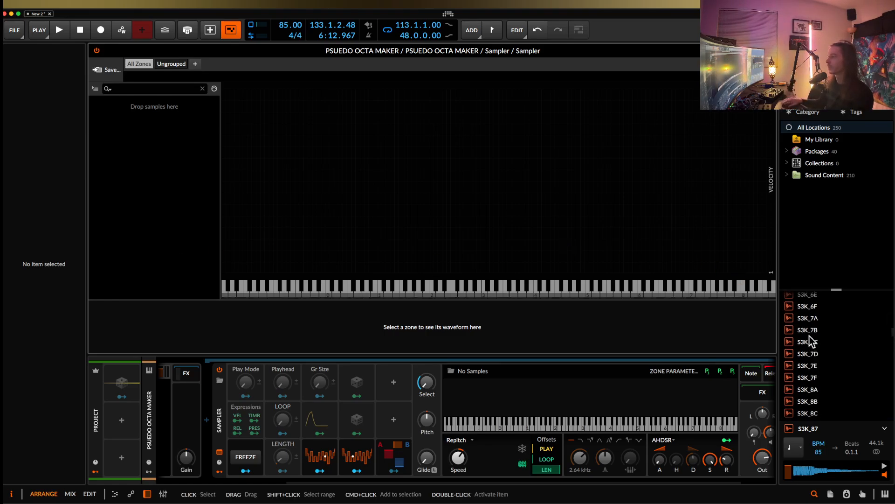
scroll(811, 339, "up", 2)
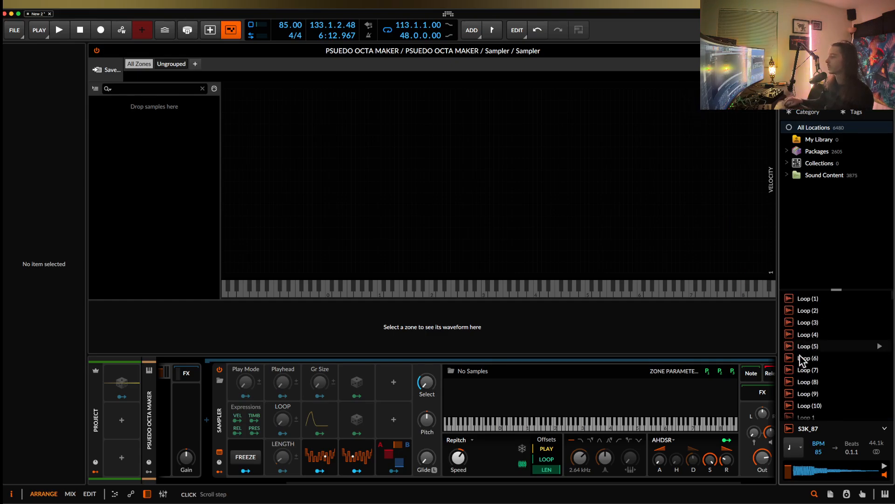
scroll(799, 355, "down", 4)
left_click(823, 370)
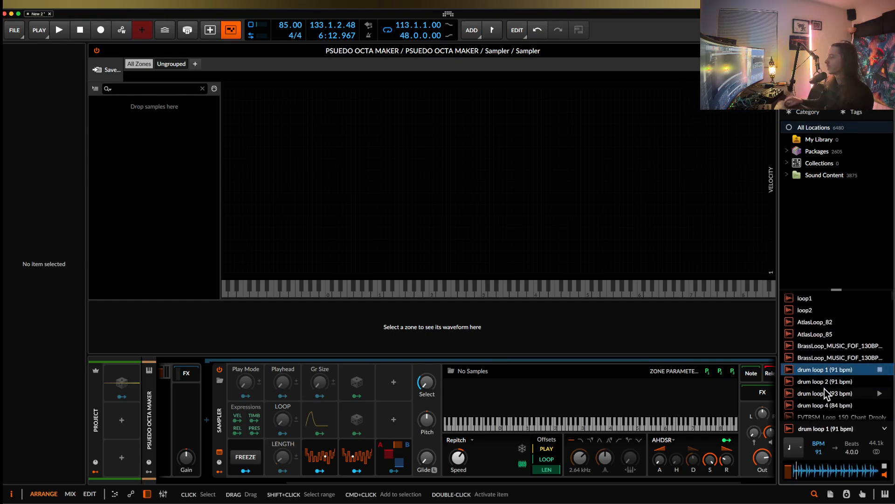
scroll(825, 388, "down", 3)
left_click(831, 345, "shift")
left_click_drag(830, 347, 261, 242)
Step: Add the samples from FVTRSM_Loop_150_Chant_Drooly through Jungle Loop RndGrains 168bpm to the Sampler's zones
left_click(852, 358)
scroll(853, 360, "down", 3)
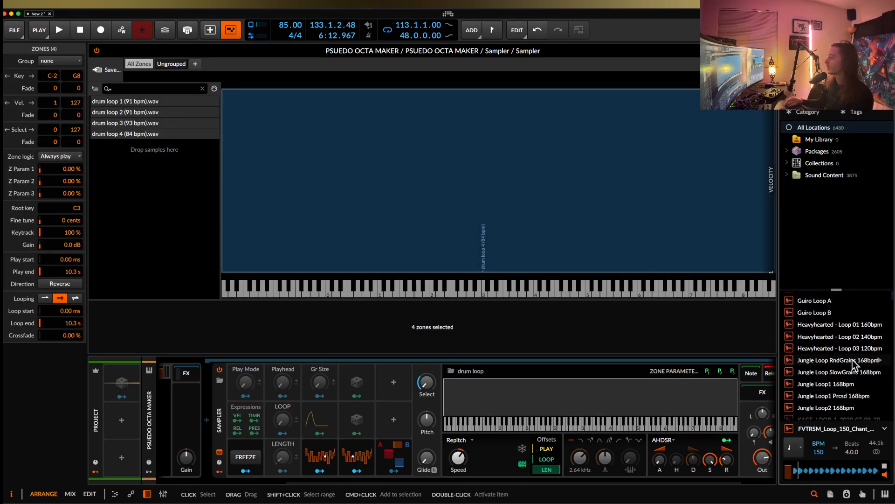
left_click(844, 360, "shift")
left_click_drag(844, 360, 167, 220)
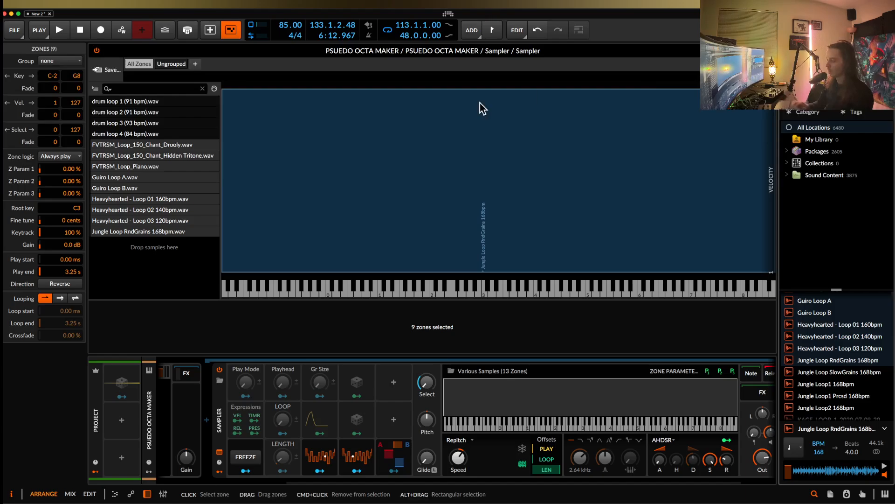
Step: Search for the AB_BP_Zain_Wolf samples and add those from the 121 Synth Pad through the 188 Horn Synth to the Sampler's zones
type("wo")
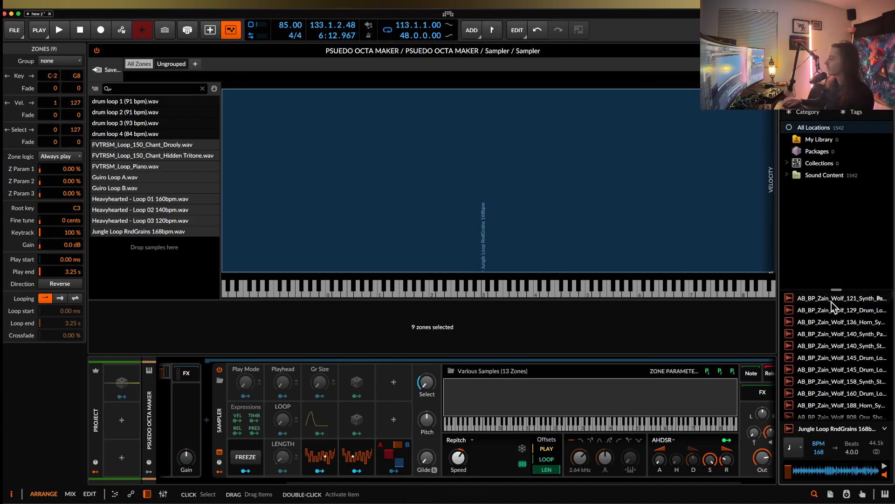
left_click(831, 300)
scroll(835, 336, "down", 2)
left_click(839, 353, "shift")
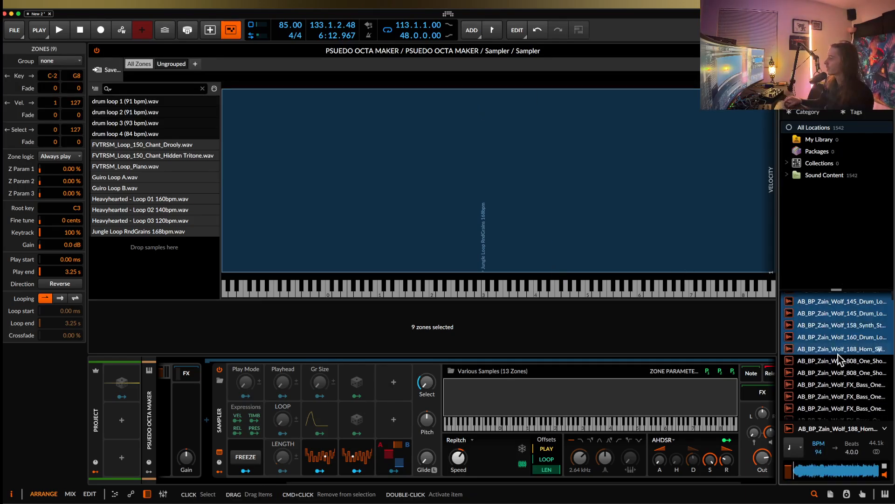
left_click_drag(838, 354, 186, 281)
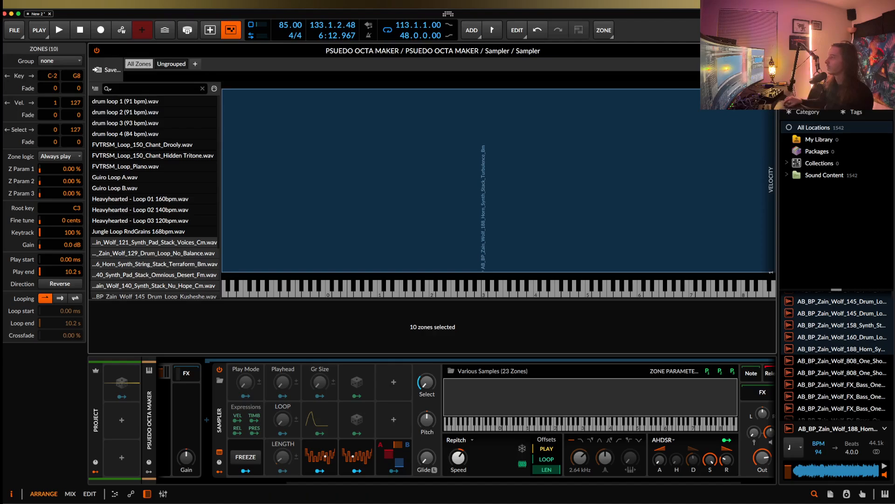
Step: Search the browser for "bass" and add the samples from Bass (3) through Bass 4 (Aquarium) to the Sampler's zones
left_click(832, 52)
type("bass")
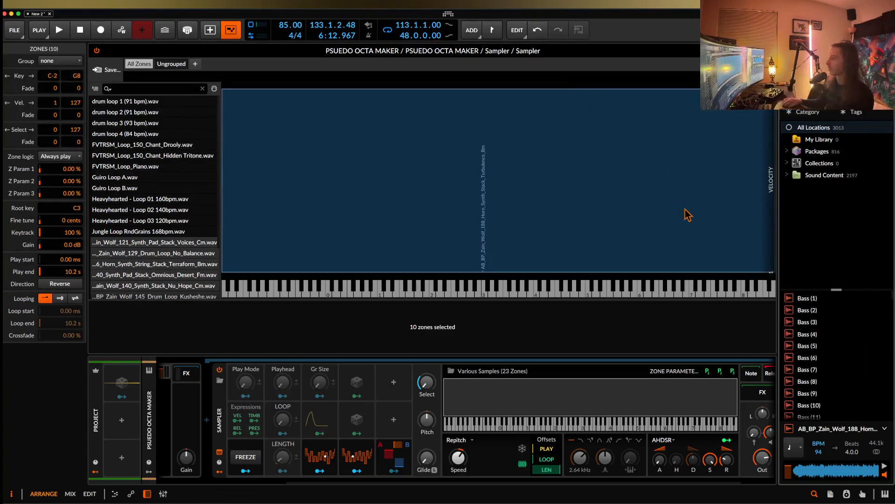
left_click(805, 324)
scroll(806, 329, "down", 4)
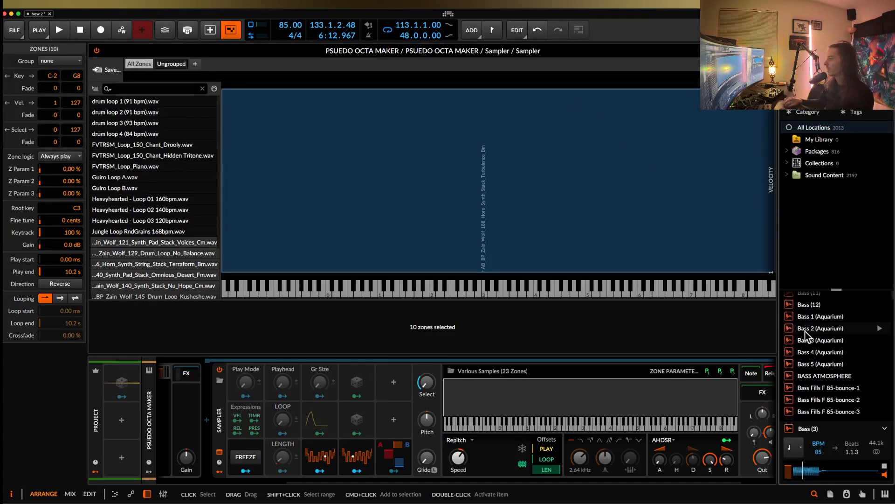
left_click(805, 352, "shift")
left_click_drag(842, 354, 158, 265)
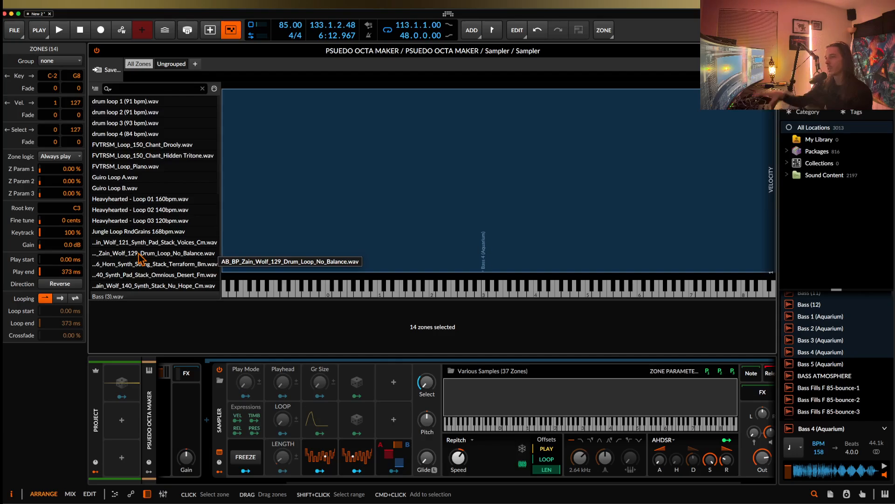
Step: Switch the Sampler's playback mode from Repitch to Textures and close the multisample editor
left_click(122, 105)
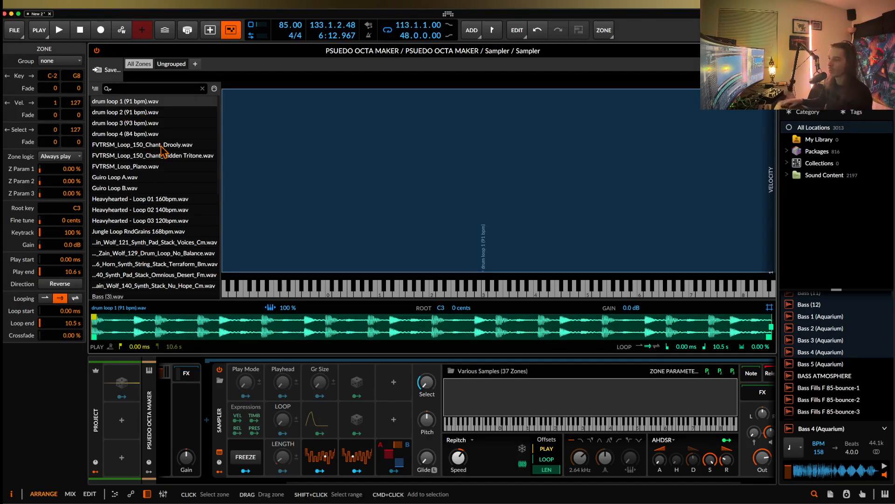
left_click(464, 445)
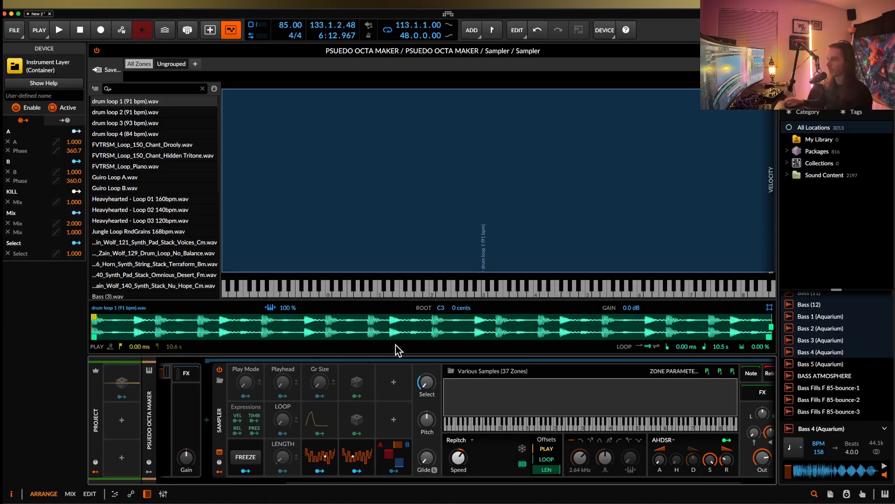
scroll(466, 397, "right", 3)
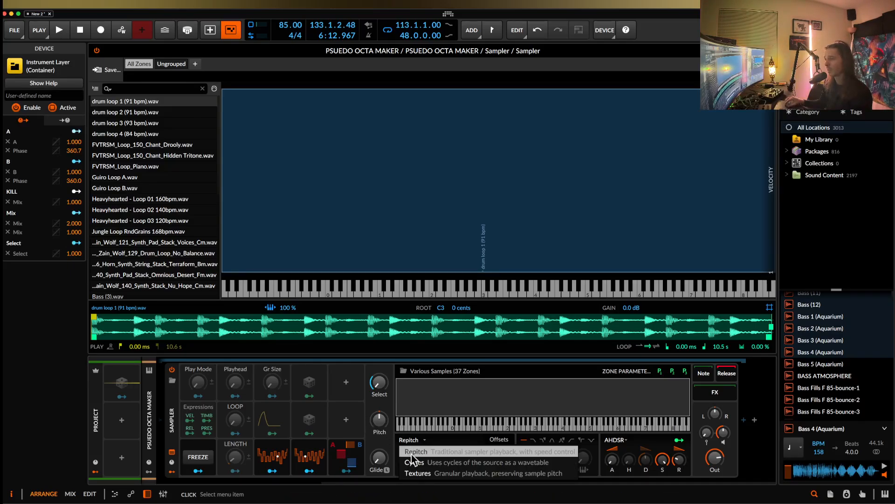
left_click(419, 471)
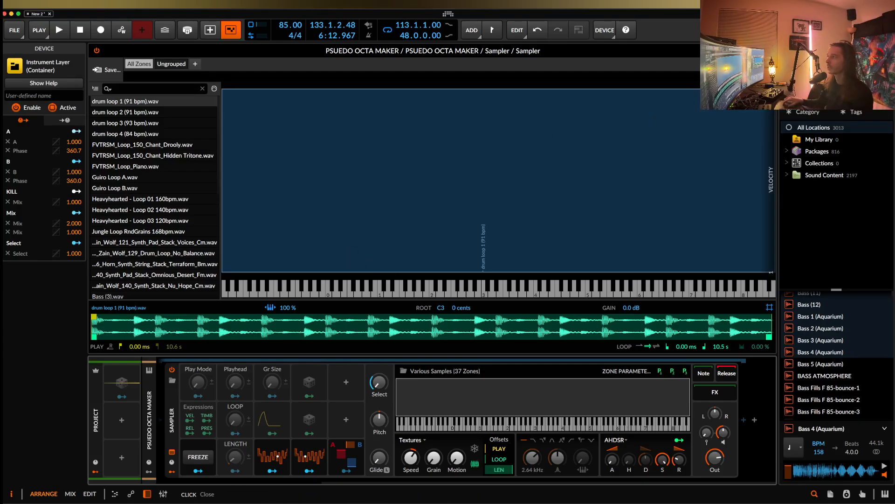
left_click(770, 51)
scroll(254, 155, "left", 2)
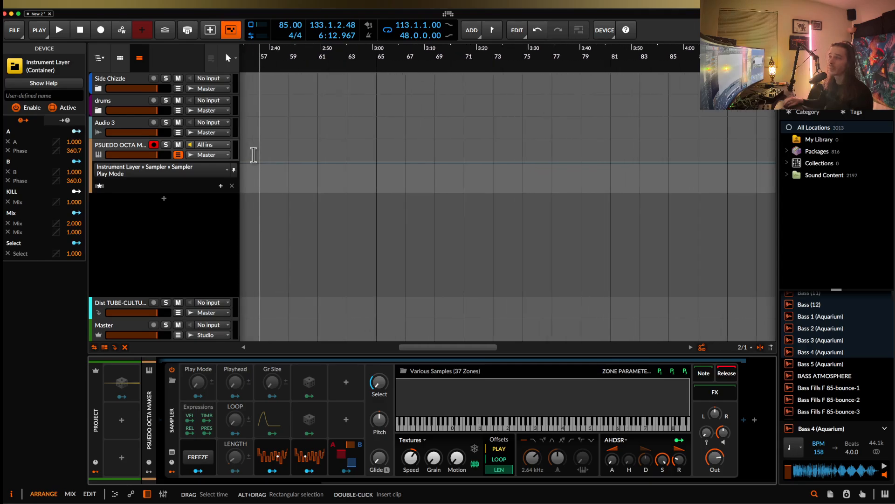
Step: Hide the PSUEDO OCTA MAKER track's automation lane, create a one-bar clip at bar 57, and open it for note editing
left_click(177, 155)
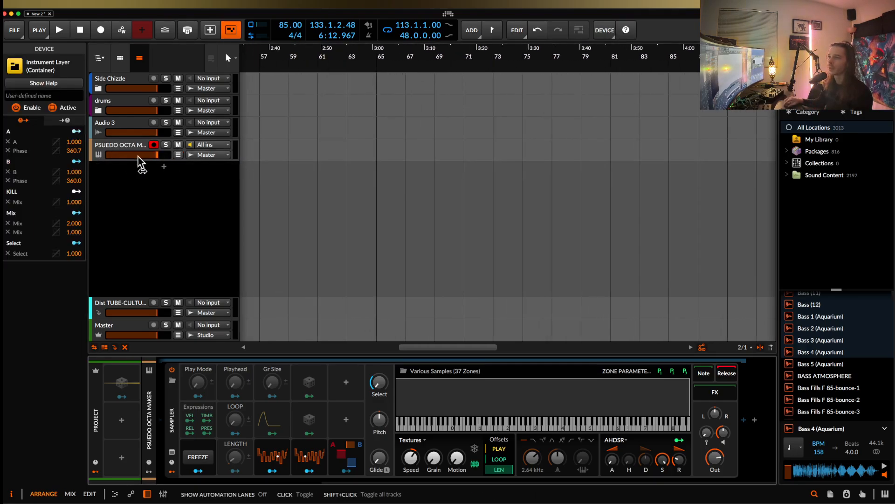
double_click(262, 154)
scroll(268, 150, "up", 3)
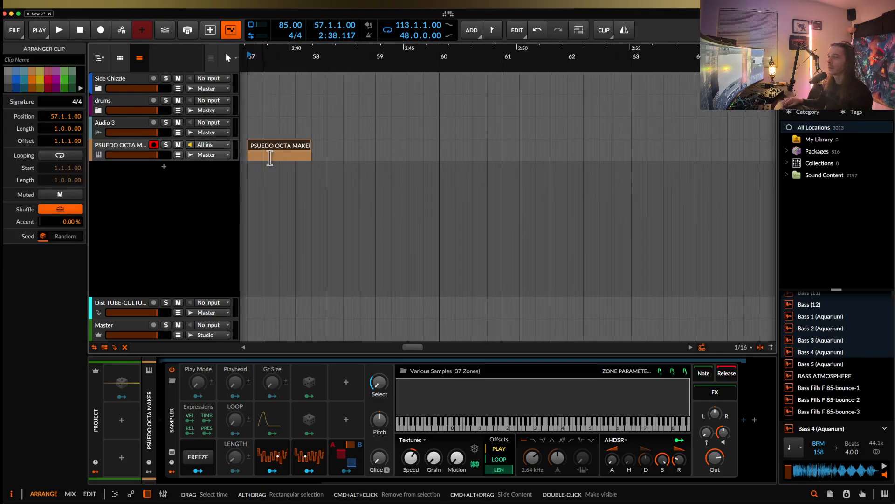
double_click(285, 151)
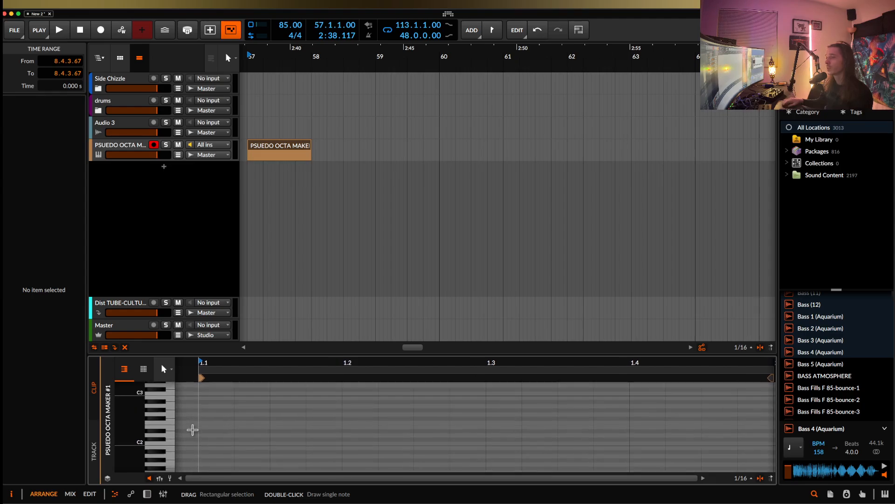
Step: Duplicate the PSUEDO OCTA MAKER track six times
left_click(114, 154)
key("super+d")
key("super+d")
key("super+d")
key("super+d")
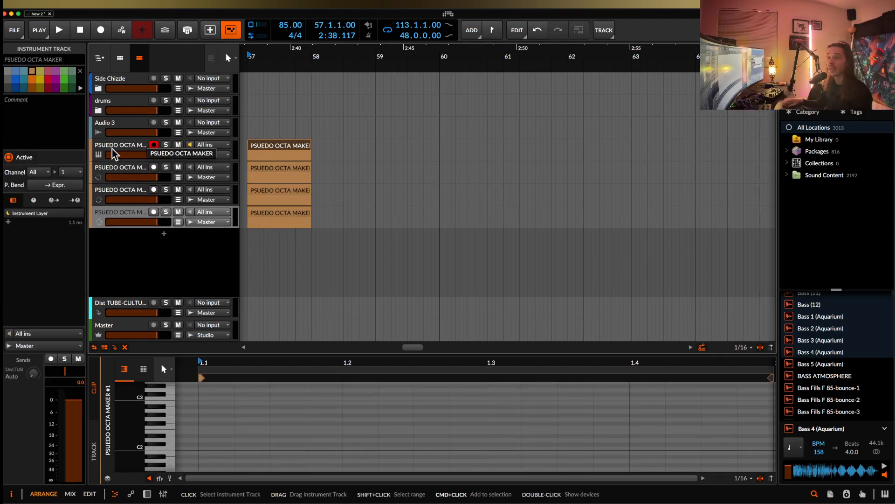
key("super+d")
key("super+d")
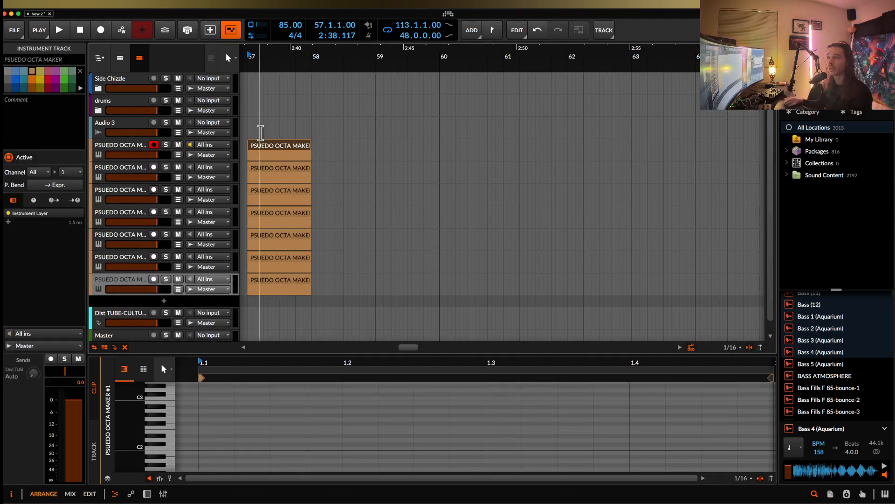
Step: Delete the six duplicated PSUEDO OCTA MAKER tracks, keeping the original
left_click(139, 178)
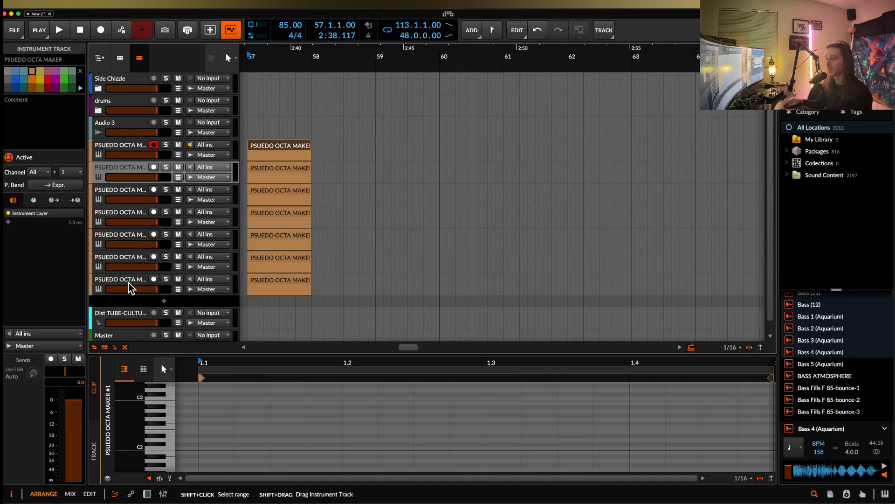
left_click(129, 284, "shift")
key("Delete")
Step: Draw two sixteenth notes in the PSUEDO OCTA MAKER clip: D#2 at 1.1.1 and F2 at 1.2.1
left_click(268, 154)
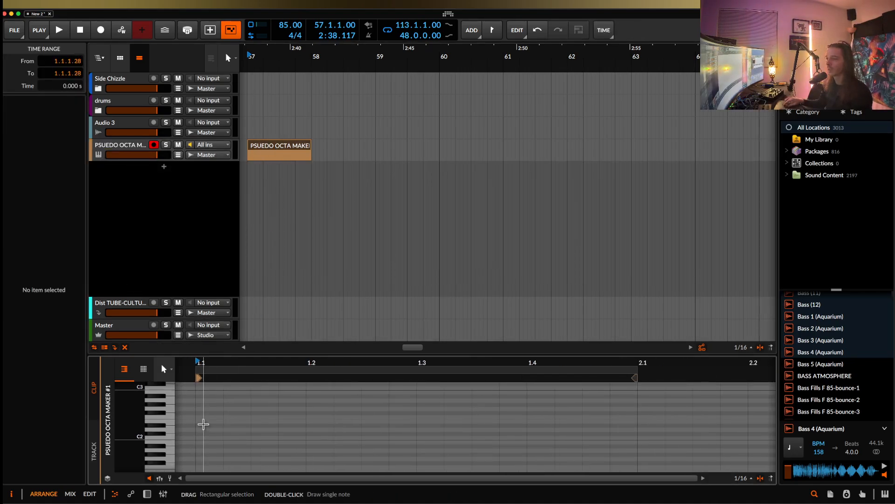
double_click(202, 425)
double_click(126, 152)
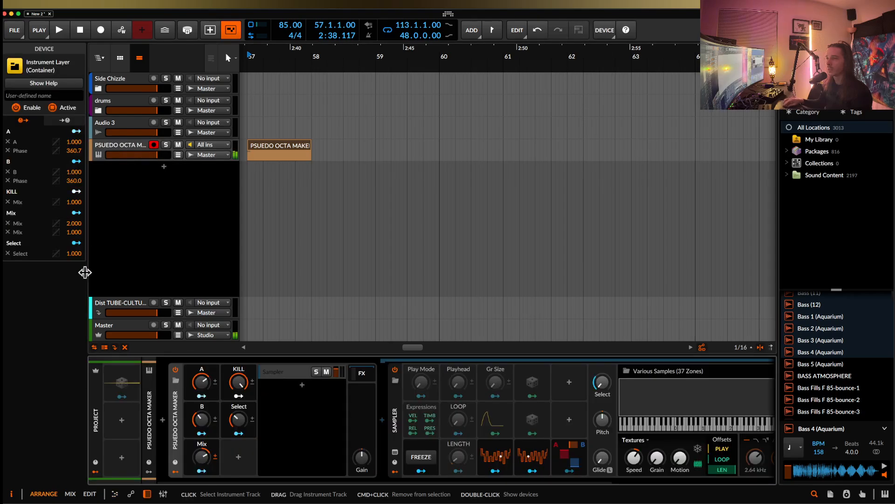
double_click(261, 148)
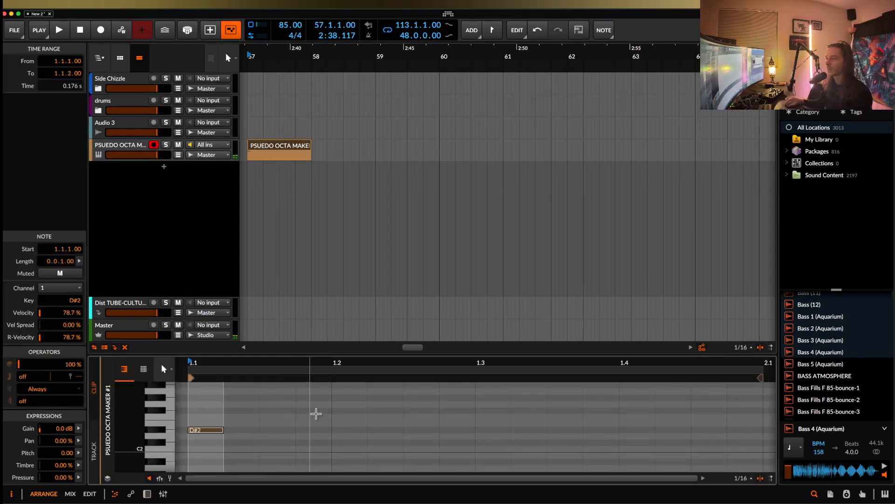
double_click(334, 416)
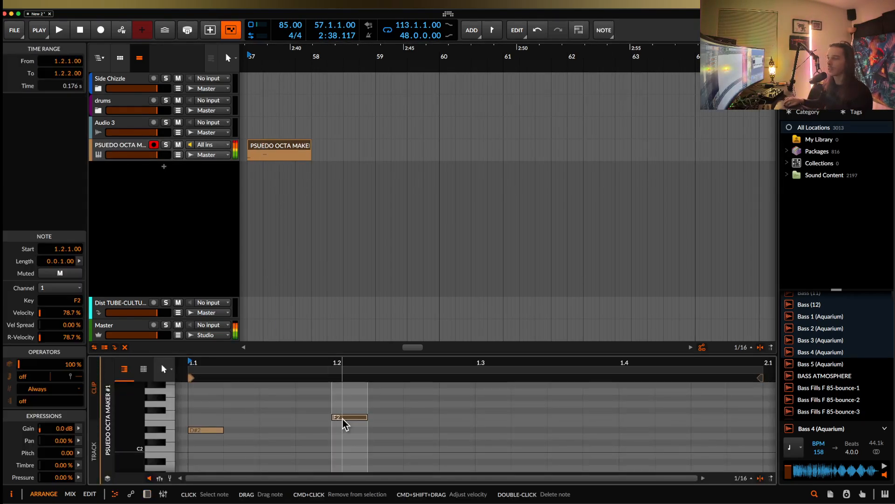
Step: Show the Sampler's Select automation lane and add a stepped rise at 57.2, where the F2 note starts
double_click(137, 149)
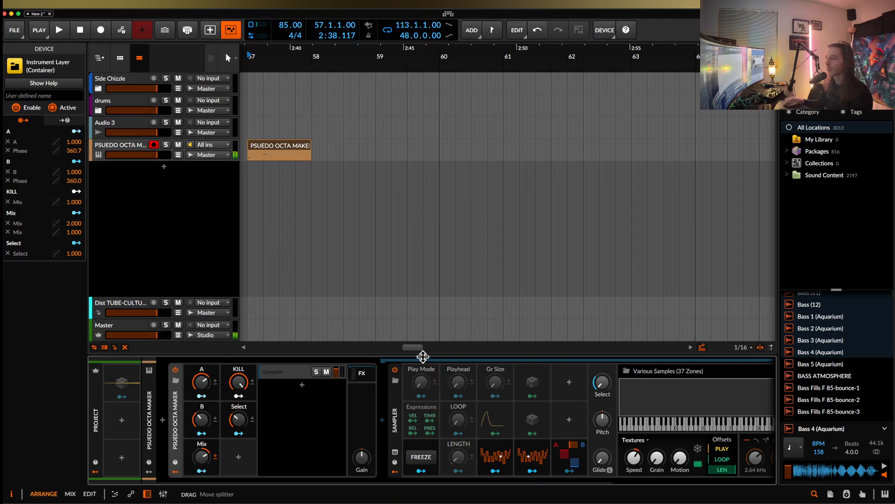
left_click(178, 155)
scroll(265, 192, "up", 5)
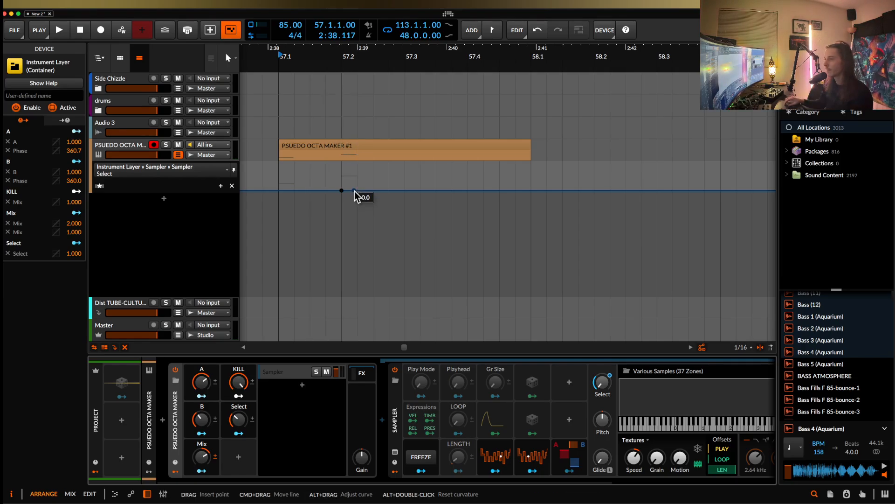
scroll(355, 191, "up", 1)
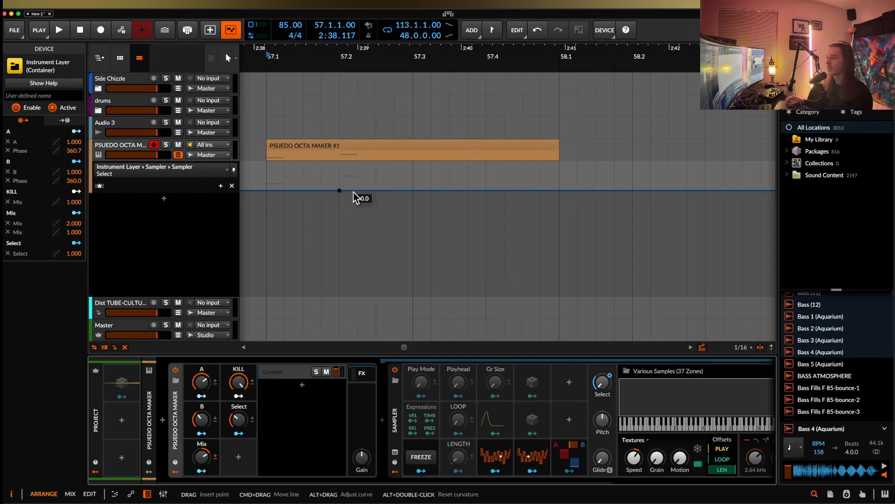
mouse_move(354, 189)
left_mouse_down()
mouse_move(353, 164)
mouse_move(354, 191)
mouse_move(353, 175)
left_mouse_up()
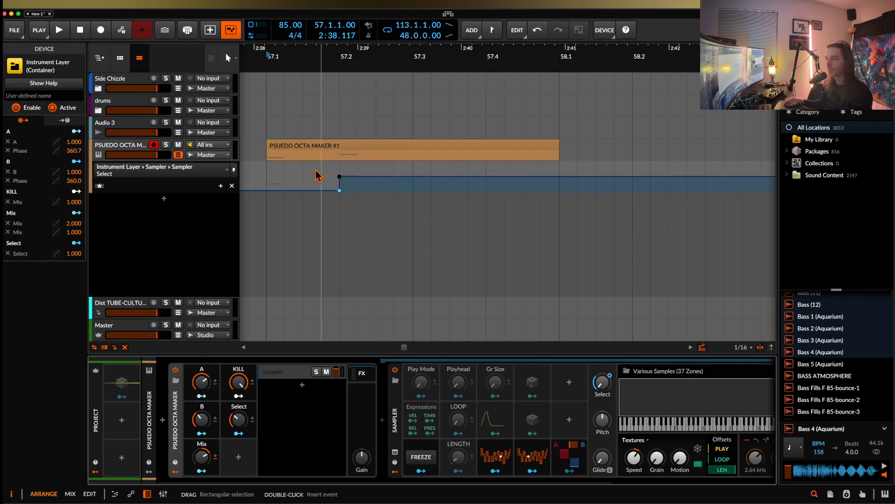
Step: Play back the clip from bar 57 and raise the upper Select automation point at 57.2 to 87.6
left_click(318, 145)
scroll(318, 146, "up", 1)
scroll(318, 145, "down", 3)
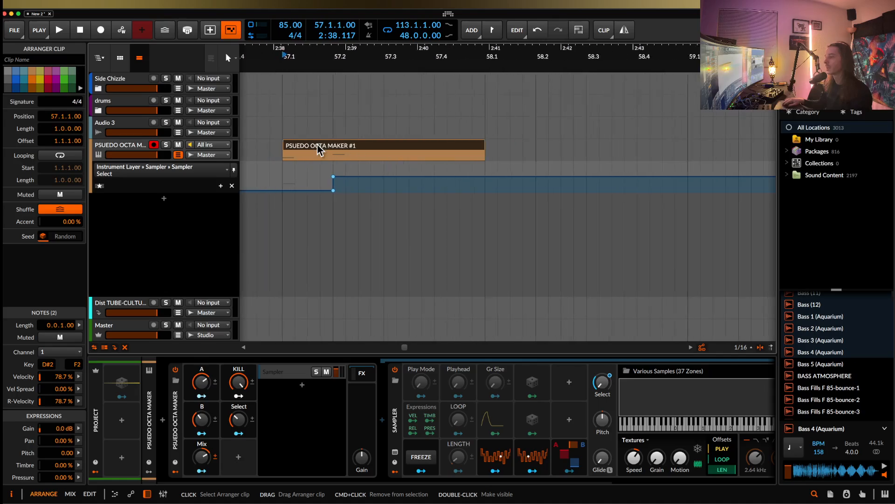
scroll(309, 145, "up", 2)
scroll(308, 144, "down", 2)
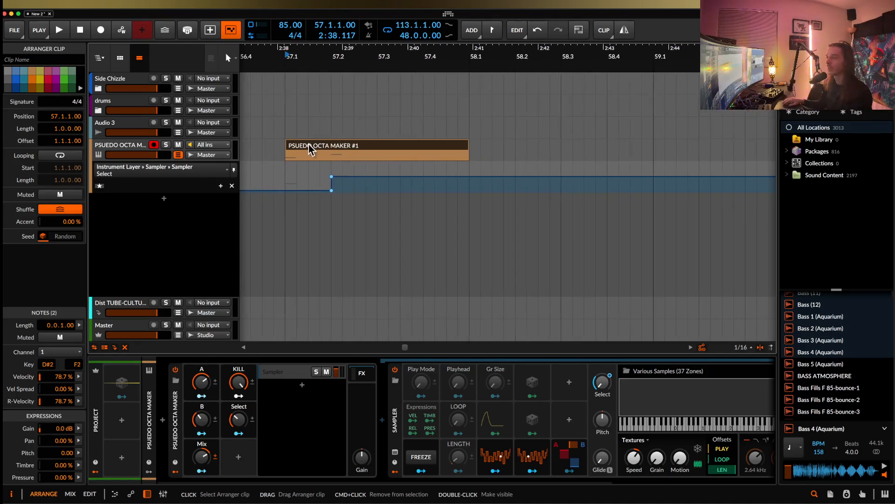
scroll(308, 144, "up", 2)
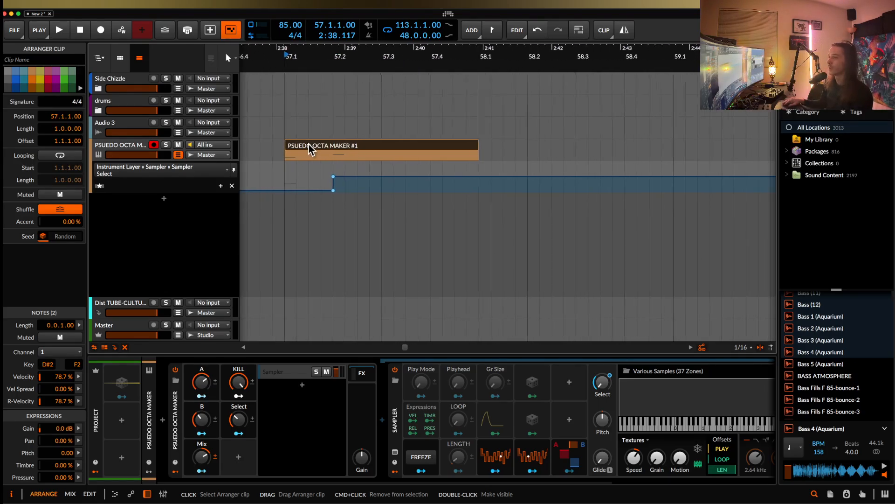
scroll(309, 144, "down", 2)
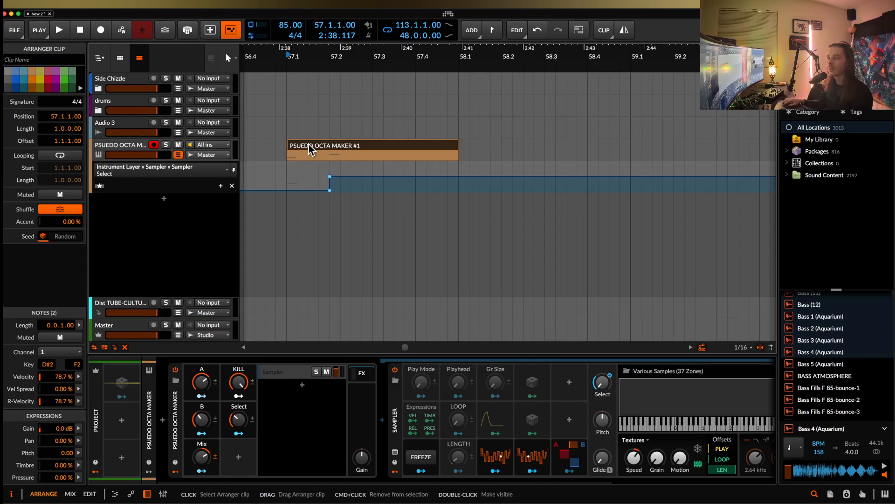
key("space")
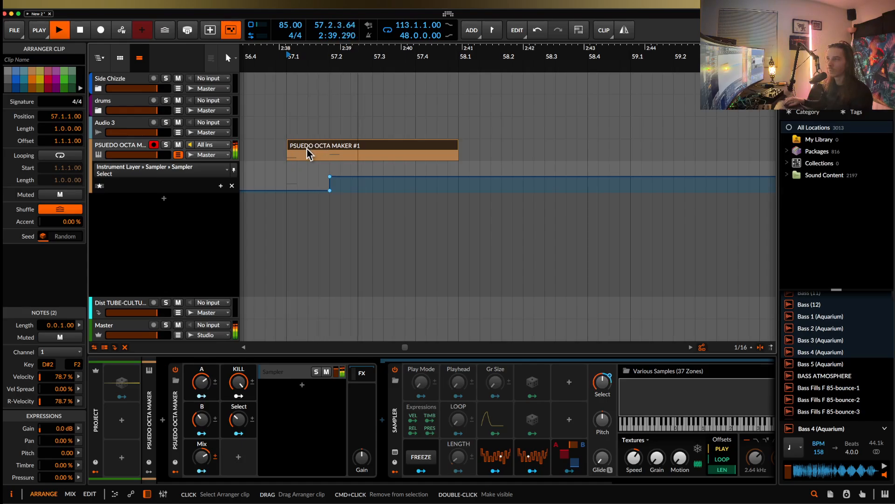
key("space")
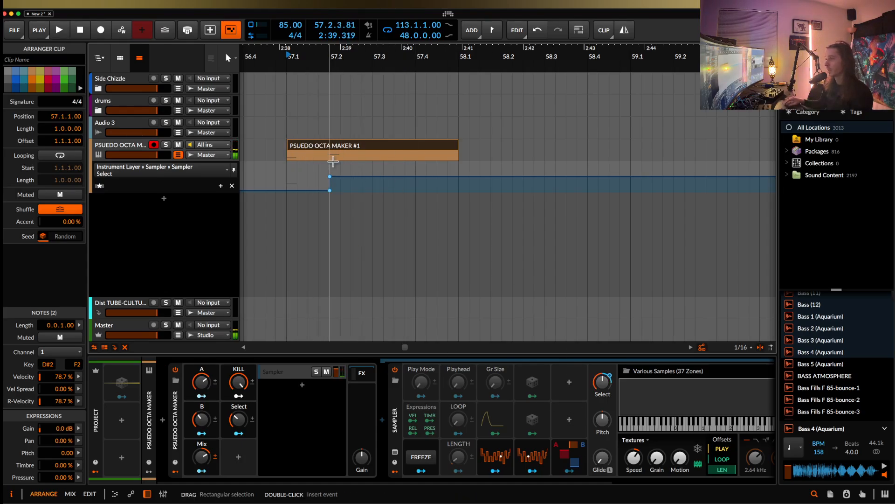
left_click_drag(330, 177, 330, 171)
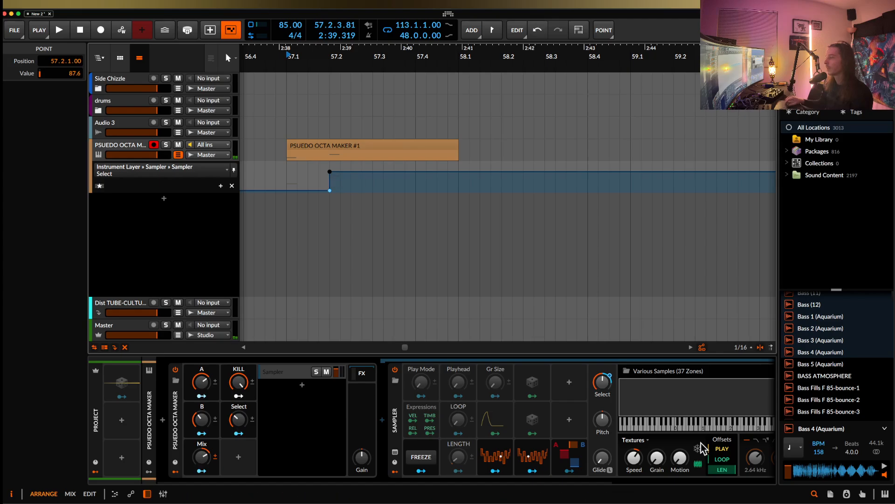
Step: Distribute Select equally across all zones in the Sampler's multisample editor and close the editor
left_click(676, 411)
left_click(130, 105)
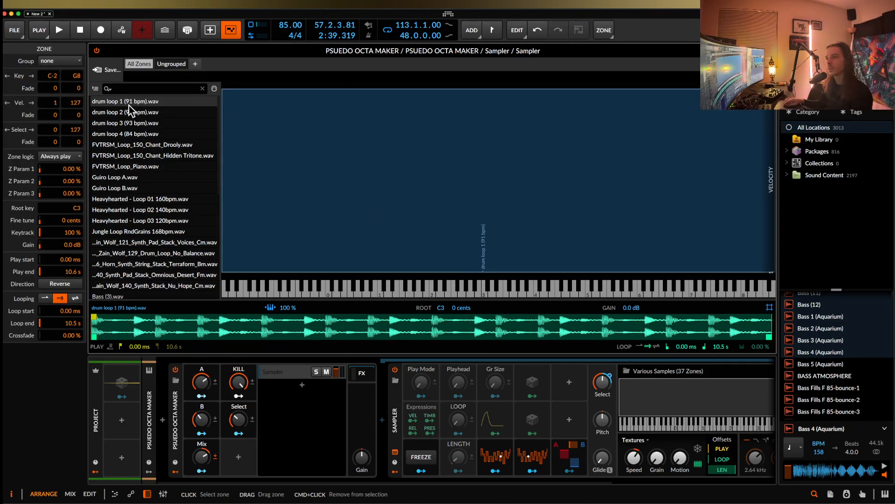
scroll(130, 107, "down", 5)
key("super+a")
right_click(148, 276)
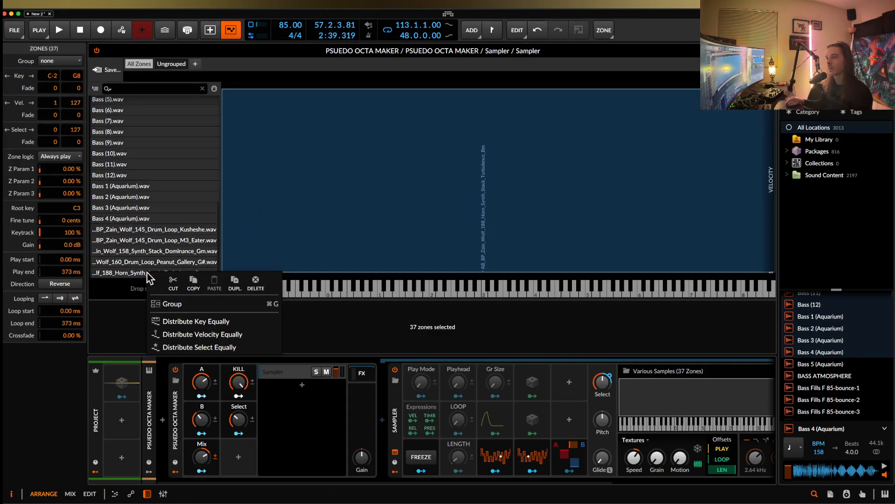
left_click(207, 347)
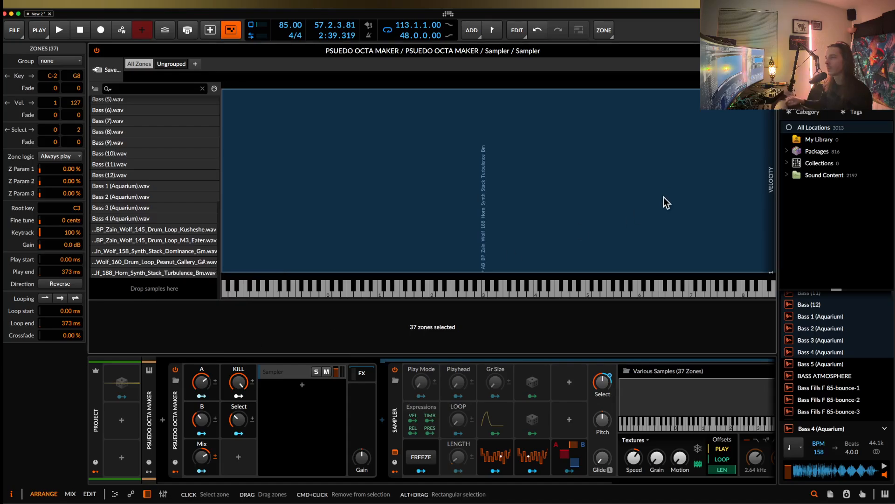
left_click(769, 50)
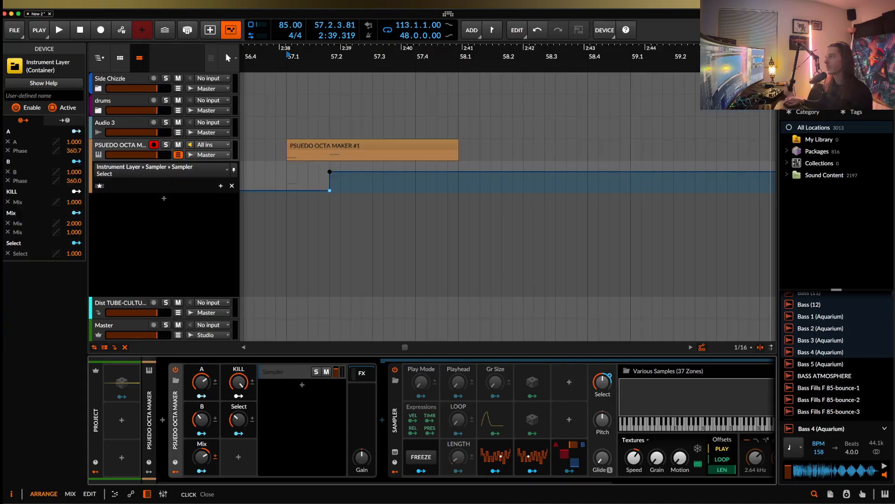
Step: Play back the PSUEDO OCTA MAKER clip again and open its notes for editing
left_click(341, 147)
key("space")
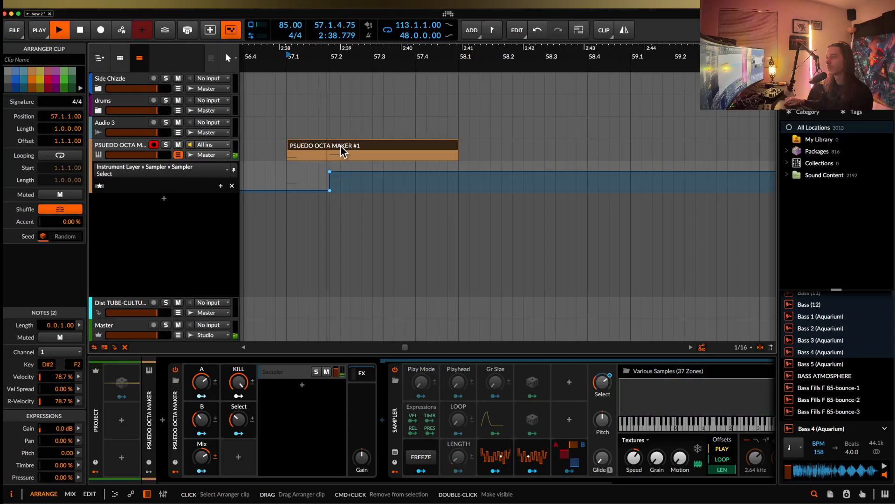
key("space")
double_click(337, 147)
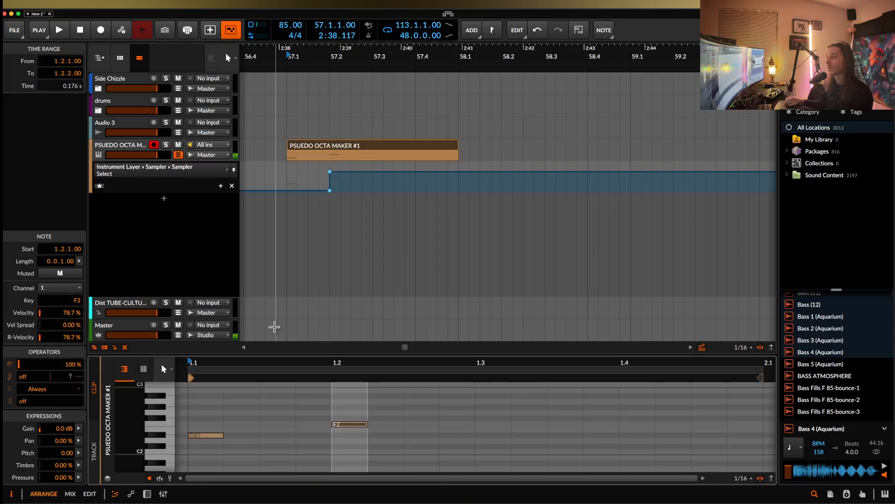
Step: Remove the stepped Select automation at 57.2 and bring up the PSUEDO OCTA MAKER device chain
double_click(121, 154)
mouse_move(337, 177)
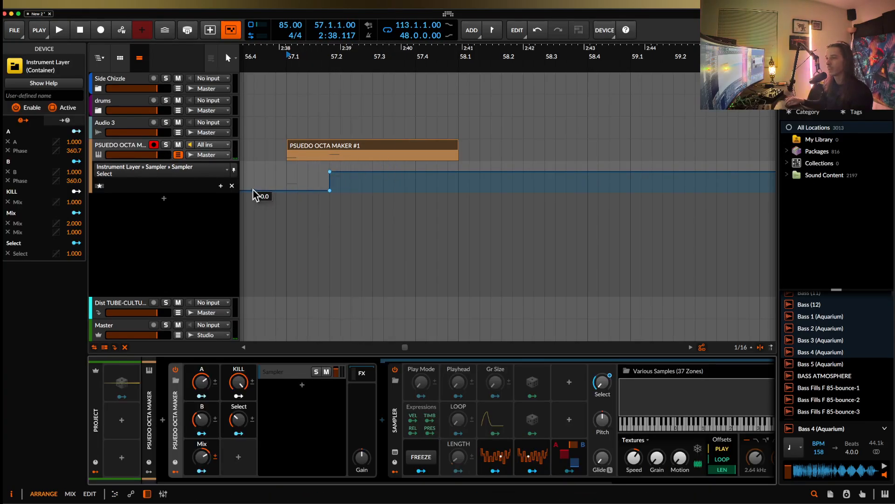
double_click(329, 174)
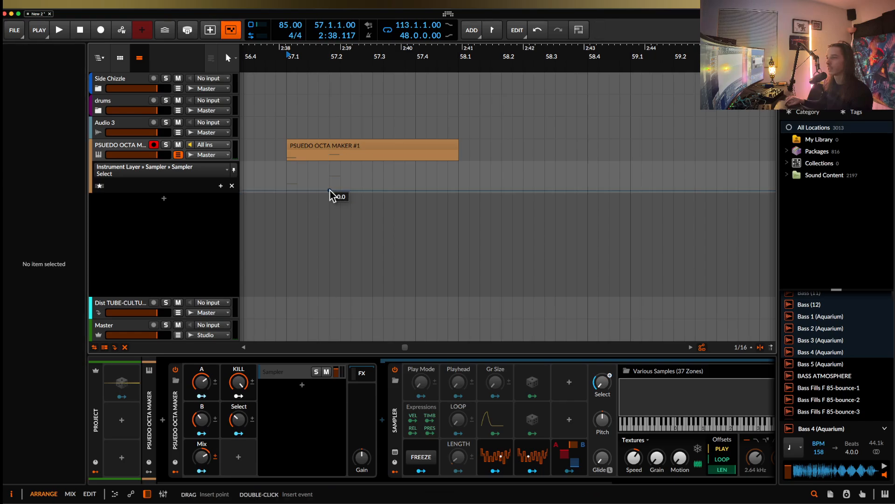
Step: Delete the macro modulation routing on the Sampler's Select and modulate Select from the Expressions modulator's Velocity by 1.000 instead
right_click(603, 385)
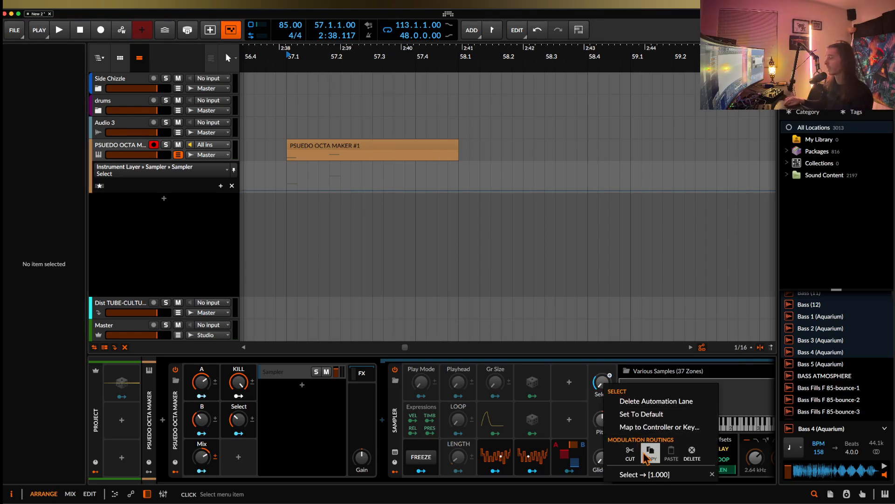
left_click(423, 416)
key("alt+a")
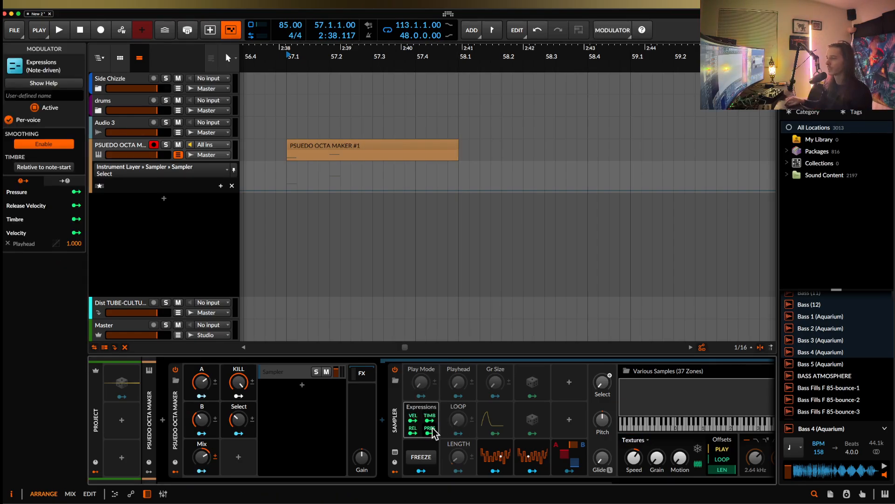
left_click(413, 420)
left_click_drag(603, 383, 603, 334)
left_click(414, 422)
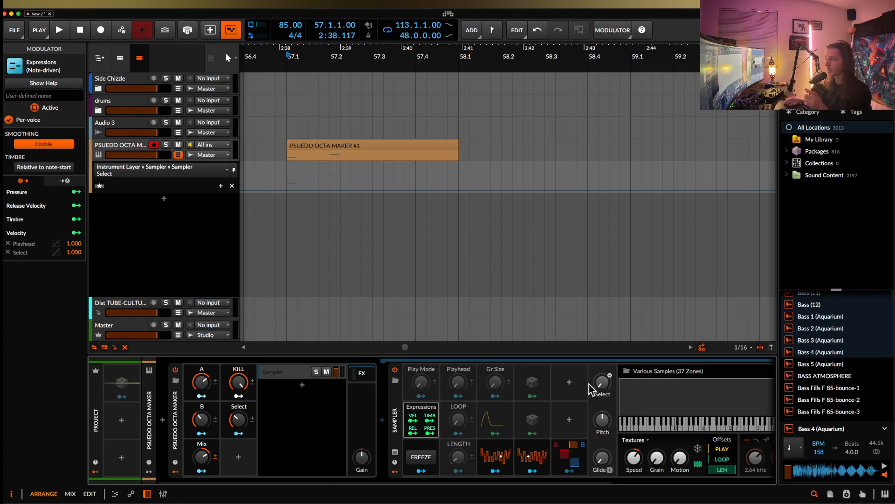
Step: Show note velocities in the PSUEDO OCTA MAKER clip, reduce the D#2 velocity and set the F2 velocity to 18.0%
scroll(589, 384, "right", 5)
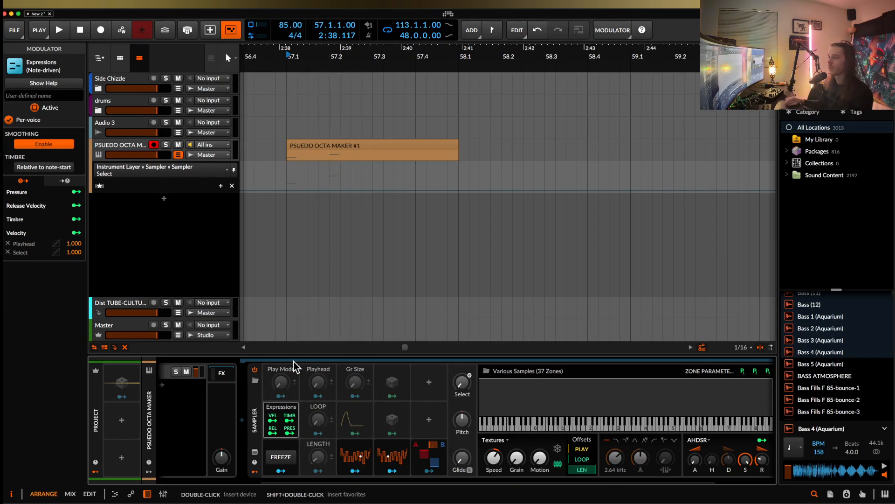
double_click(298, 147)
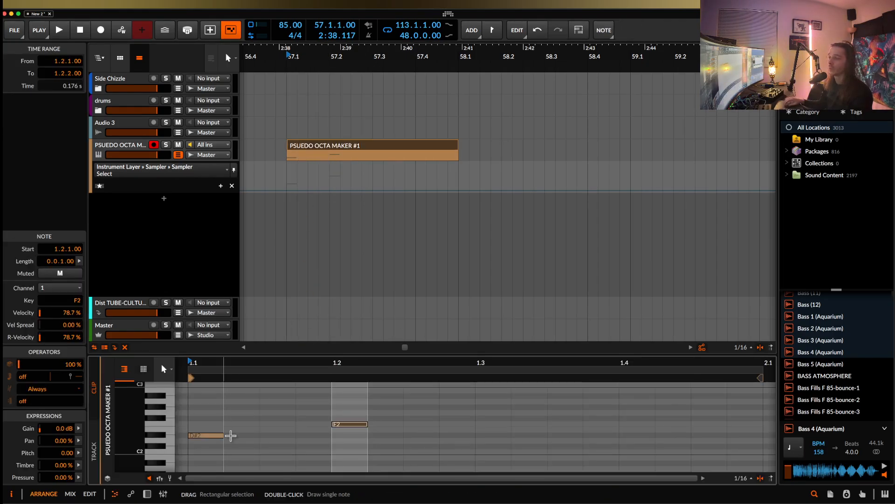
scroll(230, 452, "down", 2)
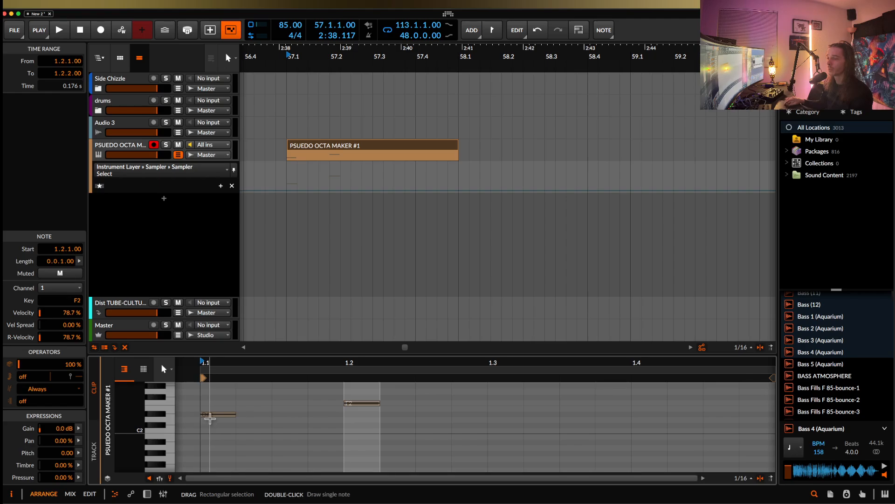
left_click(168, 478)
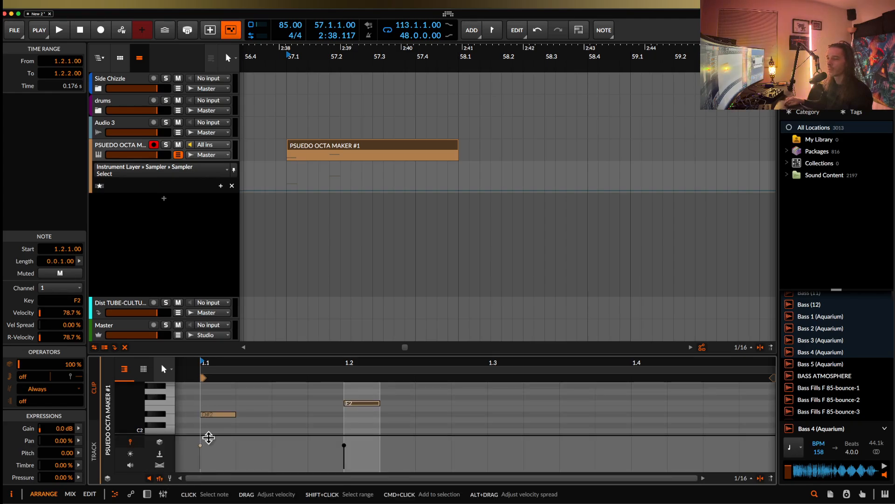
left_click(211, 414)
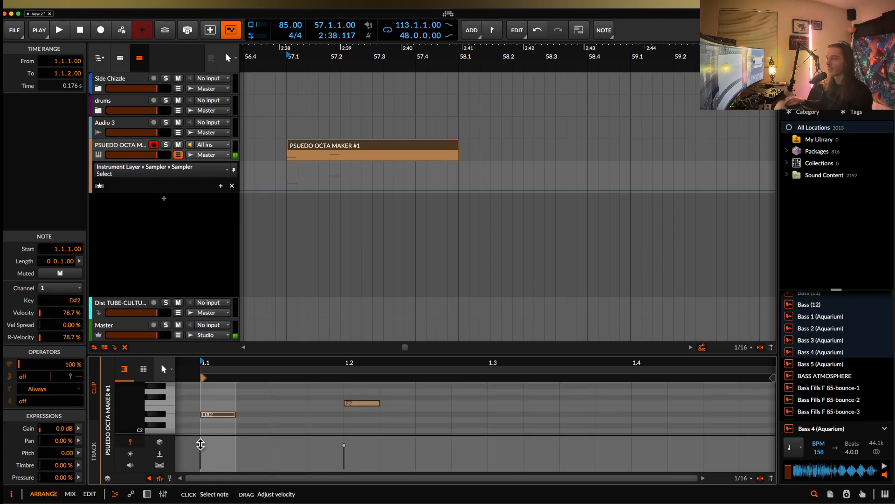
left_click_drag(200, 445, 200, 457)
left_click_drag(344, 445, 344, 464)
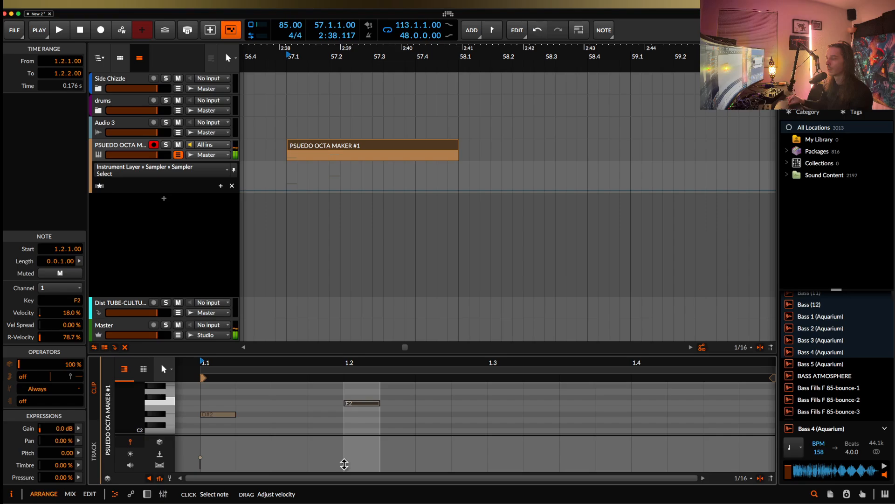
Step: Reset the Instrument Layer's Mix macro to 0%, start playback and set the KILL macro to 0%
double_click(130, 149)
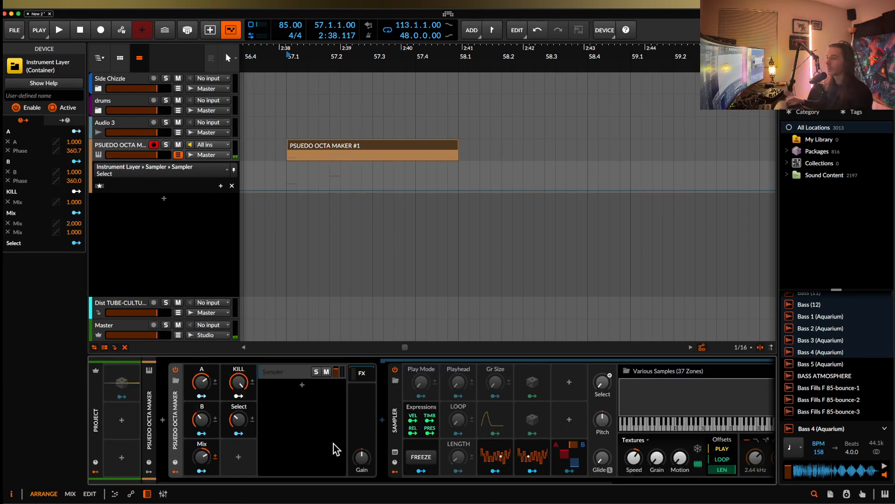
left_click(202, 457)
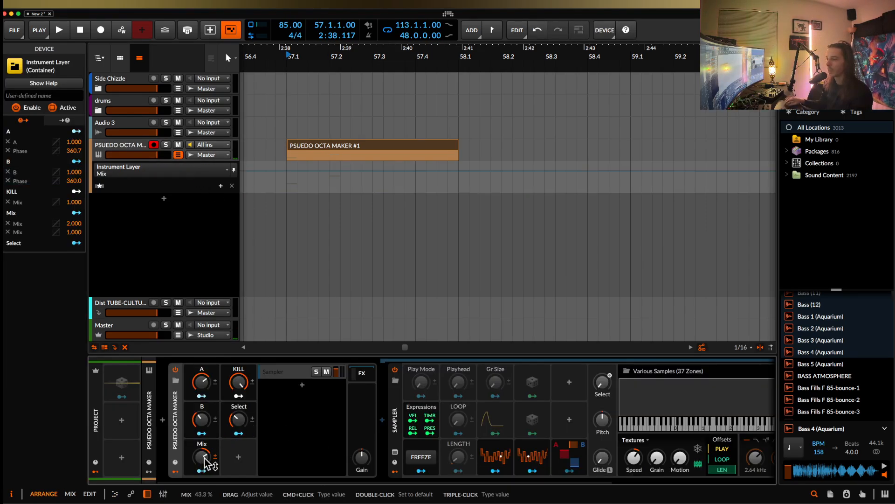
double_click(201, 459)
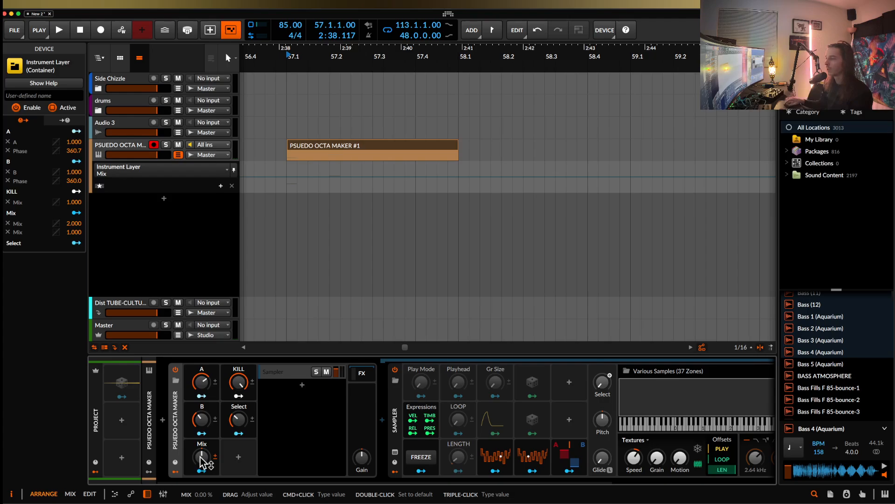
mouse_move(202, 459)
left_mouse_down()
mouse_move(202, 472)
mouse_move(202, 463)
left_mouse_up()
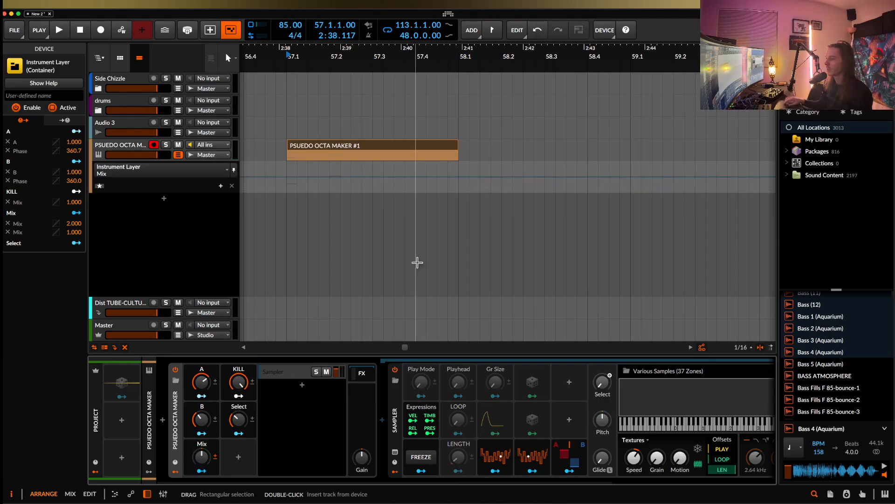
key("space")
left_click(240, 384)
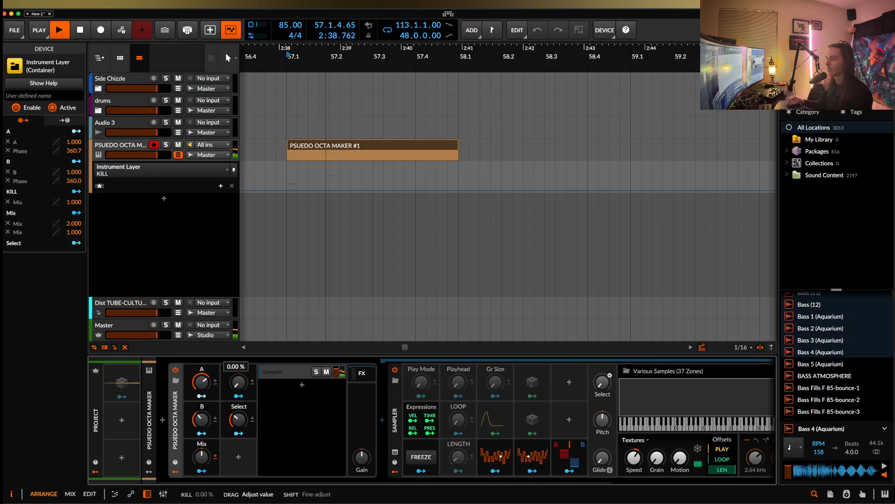
Step: Set the velocity of the F2 note at 1.2 to 67.4%, audition it and add an F2 note at 1.2.4 with 98.1% velocity
double_click(316, 160)
key("space")
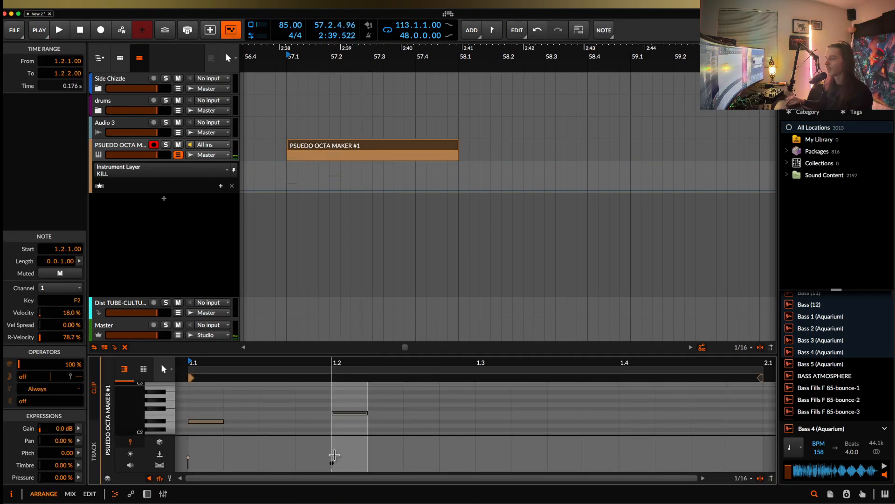
left_click_drag(333, 462, 332, 448)
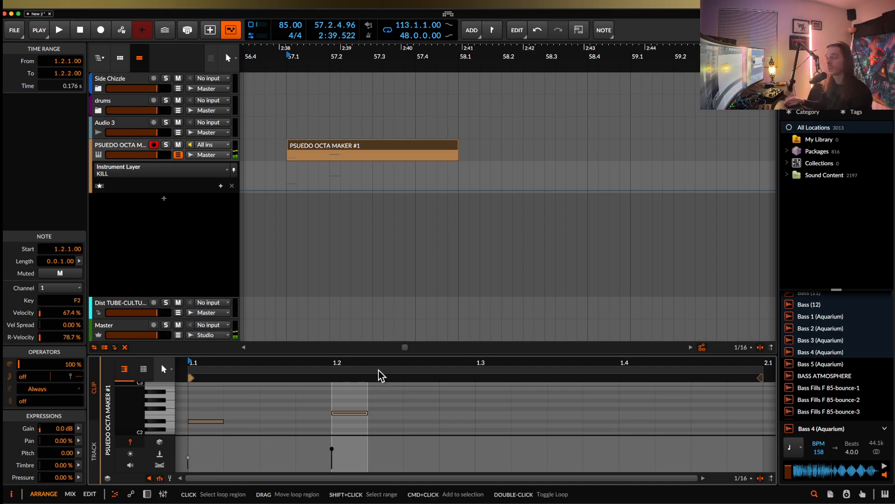
key("space")
key("space")
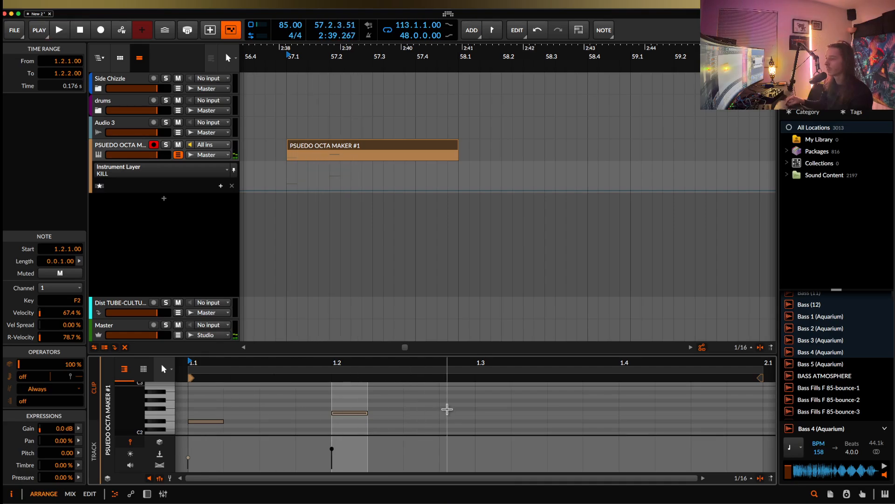
double_click(452, 413)
left_click_drag(440, 451, 437, 440)
Step: Set the Sampler's voice gain to +6.0 dB and play back the clip
double_click(134, 148)
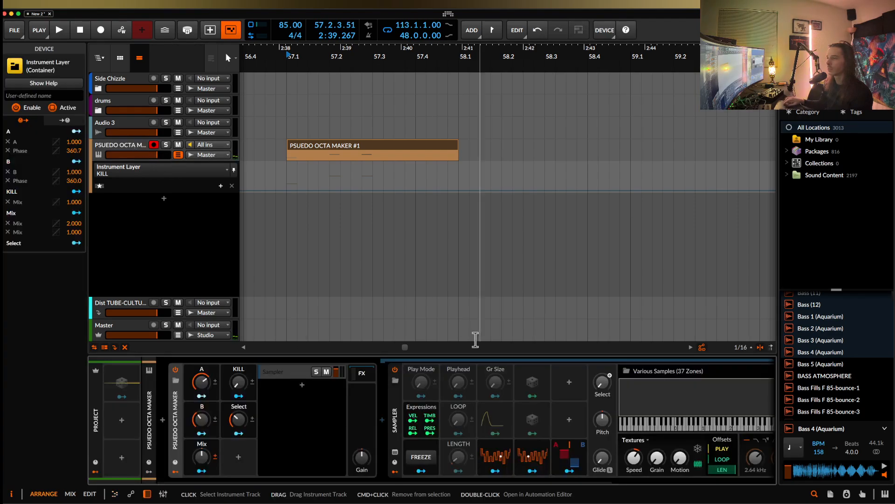
scroll(653, 430, "right", 5)
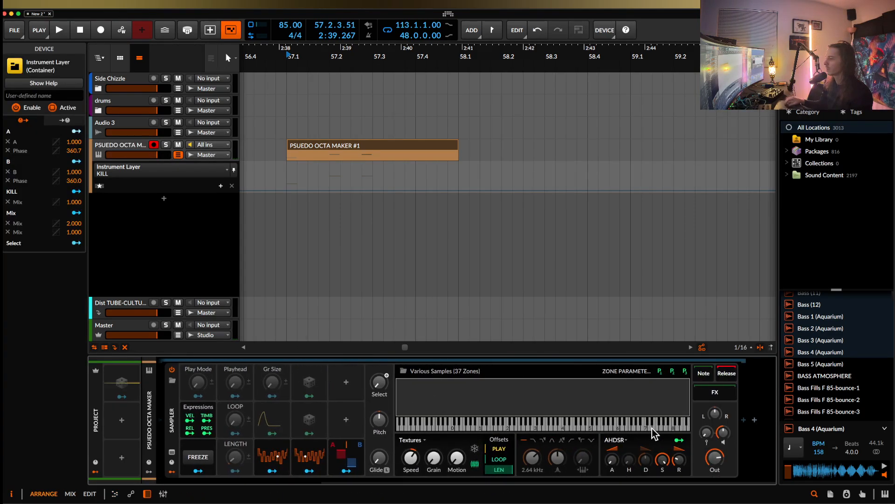
left_click(715, 413)
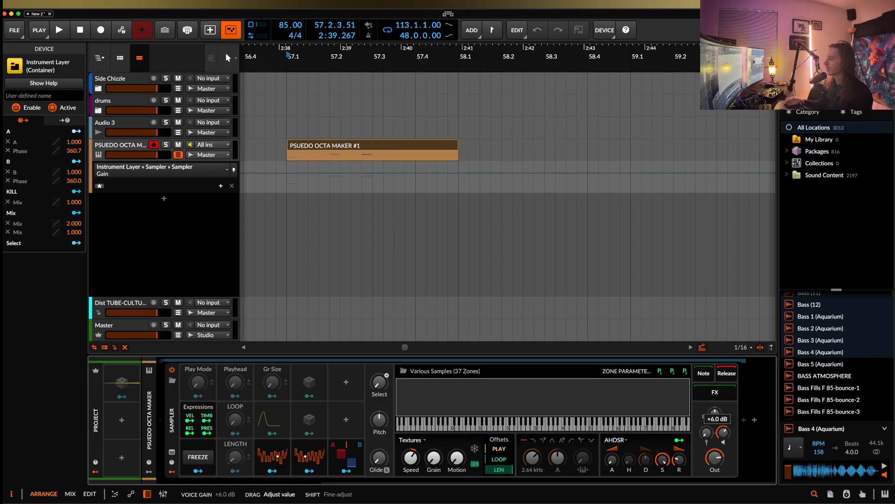
key("space")
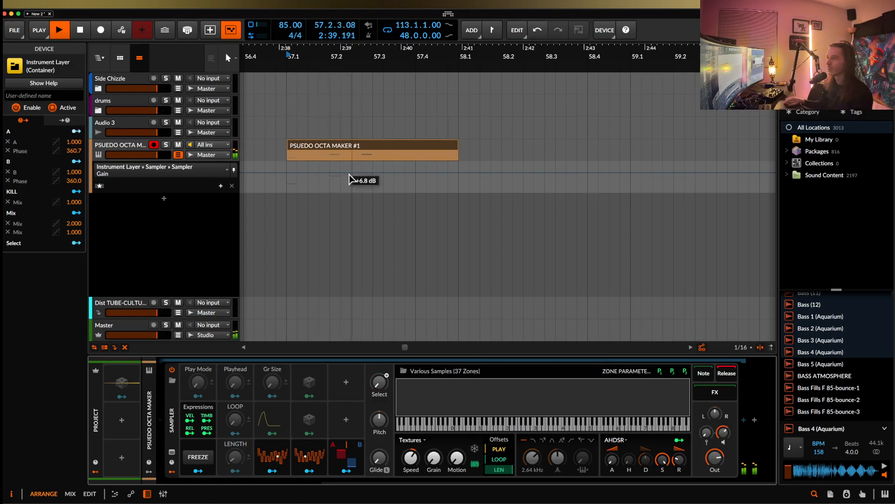
key("space")
Step: Try 35.9% velocity on the F2 note at 1.2.4, set it to 94.0% and play back the clip
double_click(362, 152)
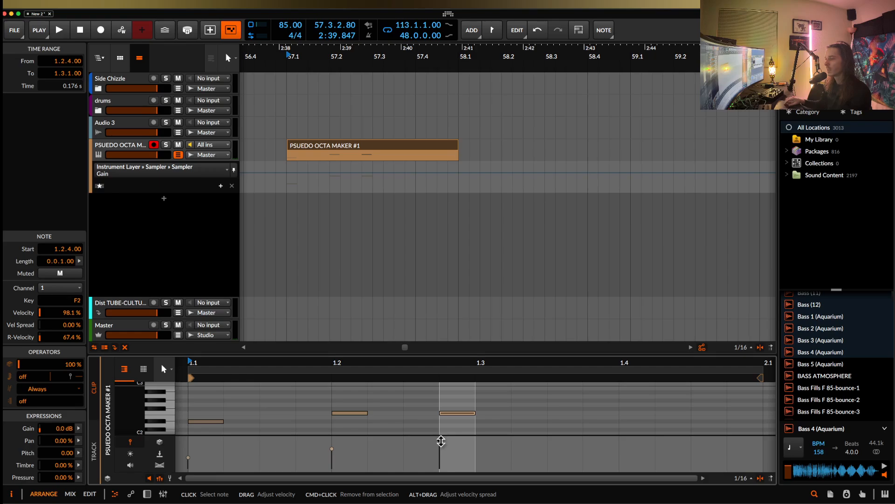
left_click_drag(440, 441, 439, 458)
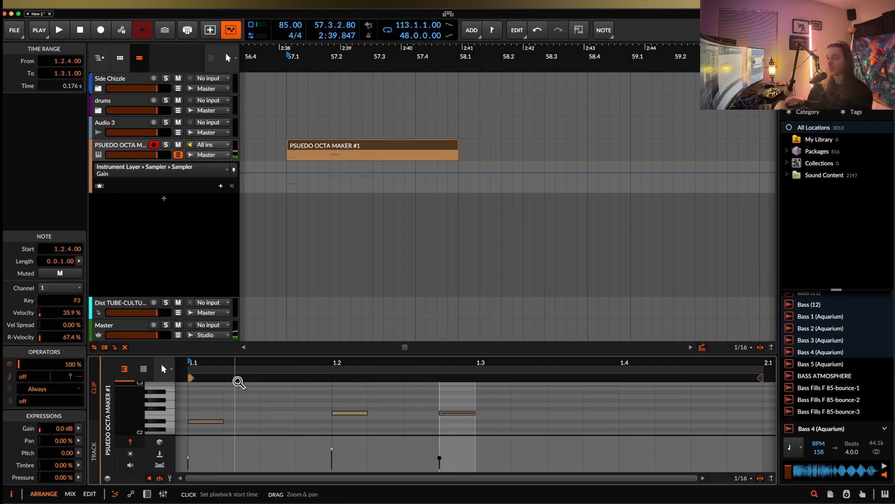
key("space")
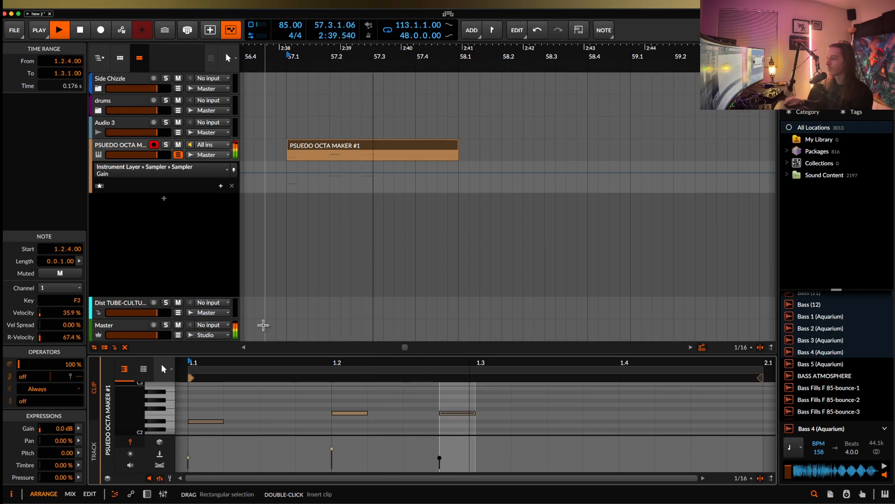
key("space")
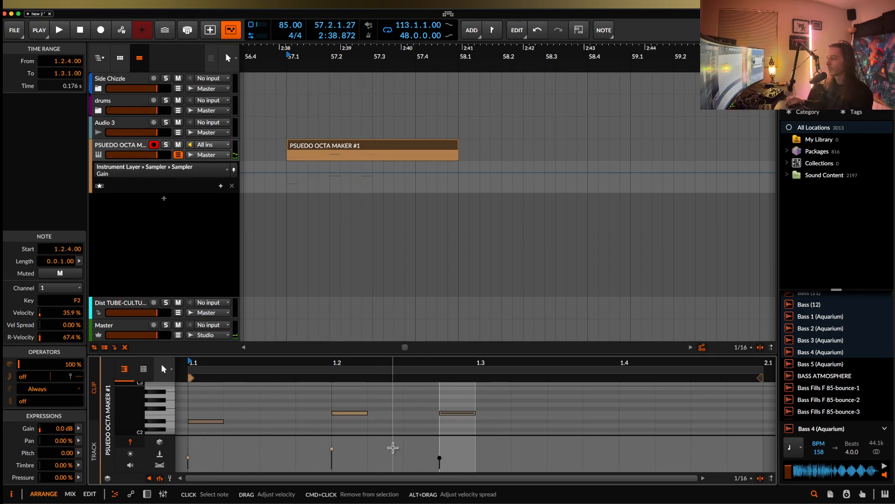
left_click_drag(439, 457, 438, 438)
key("space")
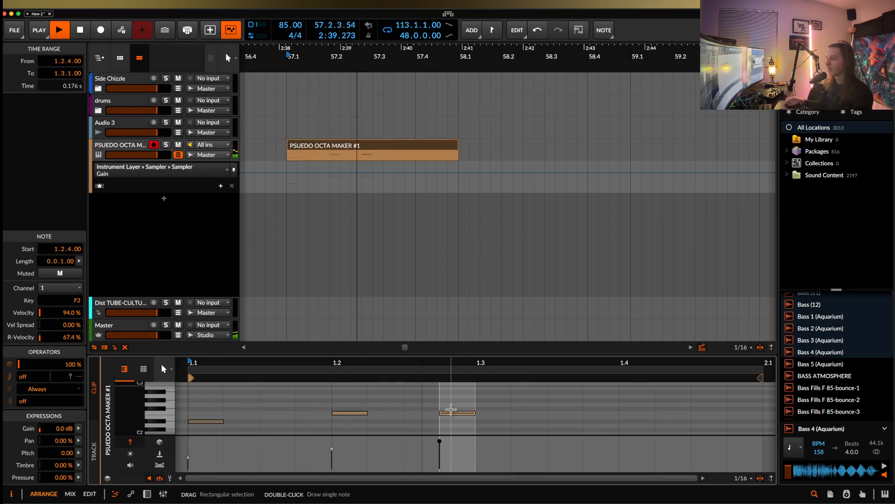
key("space")
Step: Duplicate the F2 note from 1.2.4 to 1.3.3, set the copy's velocity to 29.8% and play back the clip
left_click_drag(456, 413, 563, 415)
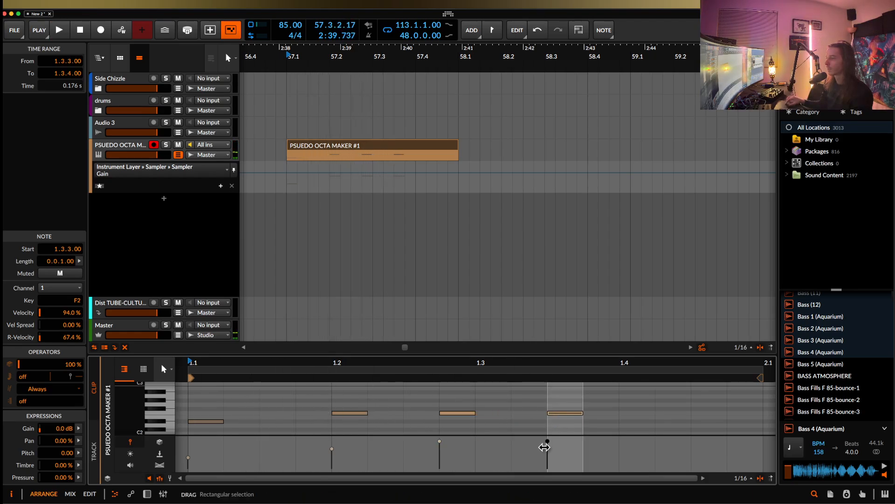
left_click_drag(544, 447, 549, 461)
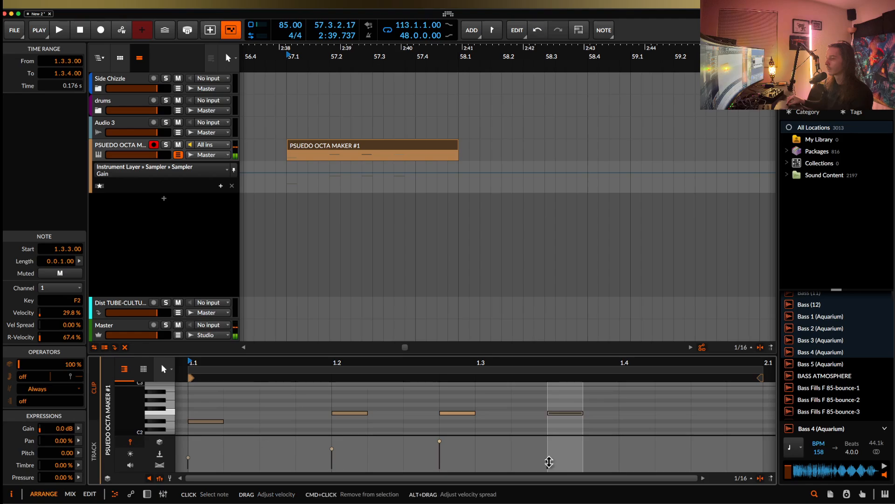
key("space")
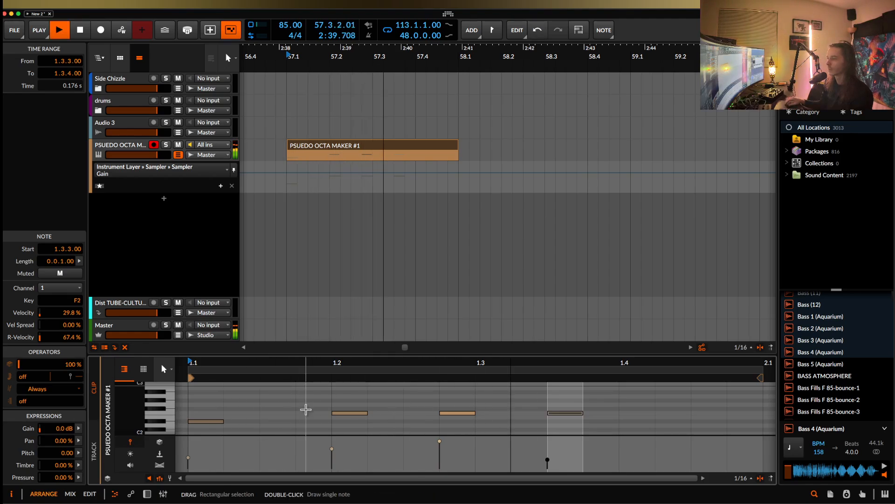
key("space")
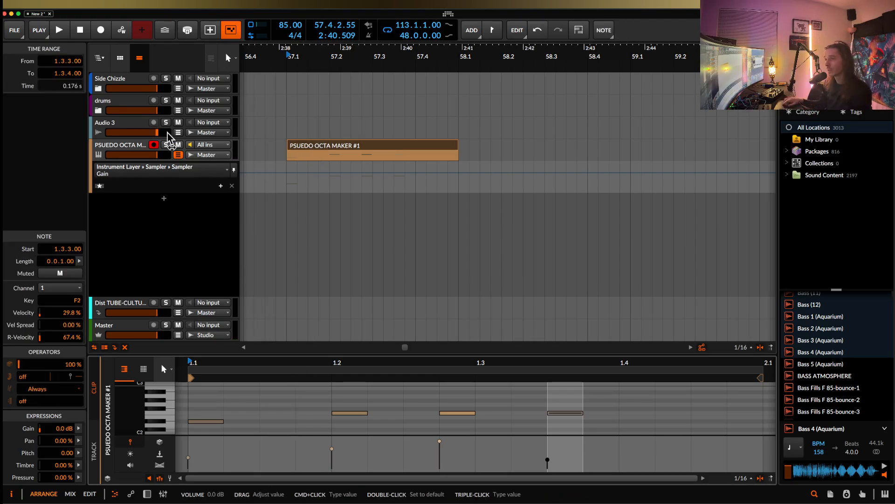
Step: Open the multisample editor of the Sampler on the PSUEDO OCTA MAKER track
left_click(133, 145)
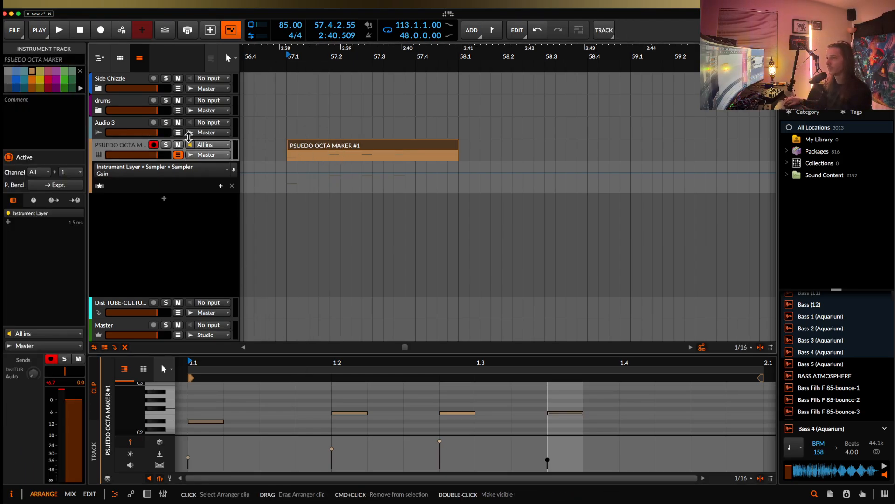
key("d")
scroll(565, 395, "down", 3)
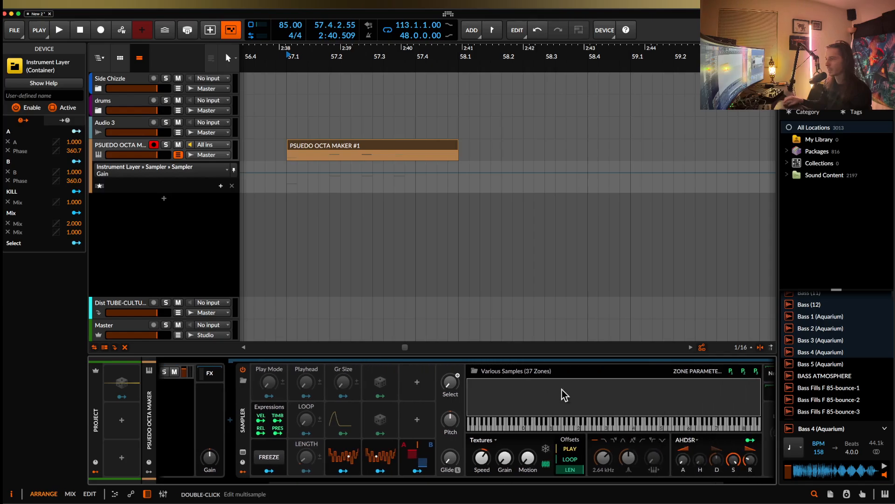
double_click(563, 407)
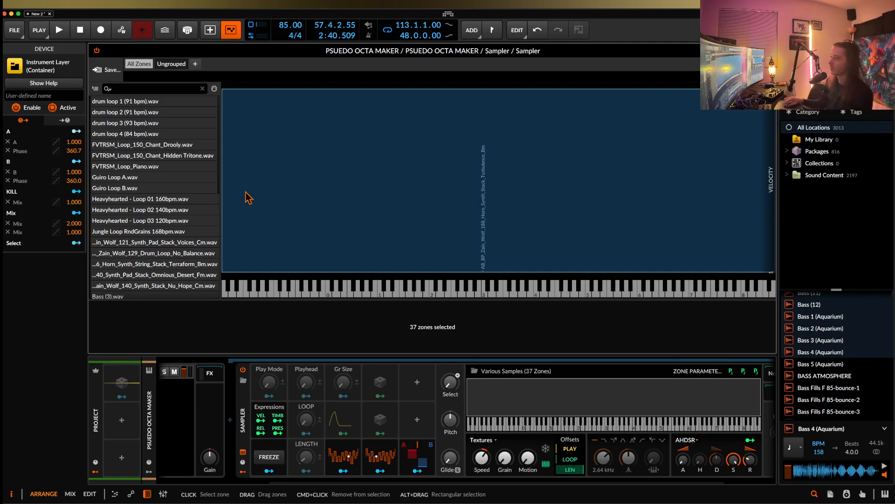
Step: Select all 37 zones from drum loop 1 to the Turbulence stack and lower the Sampler's length offset
left_click(122, 102)
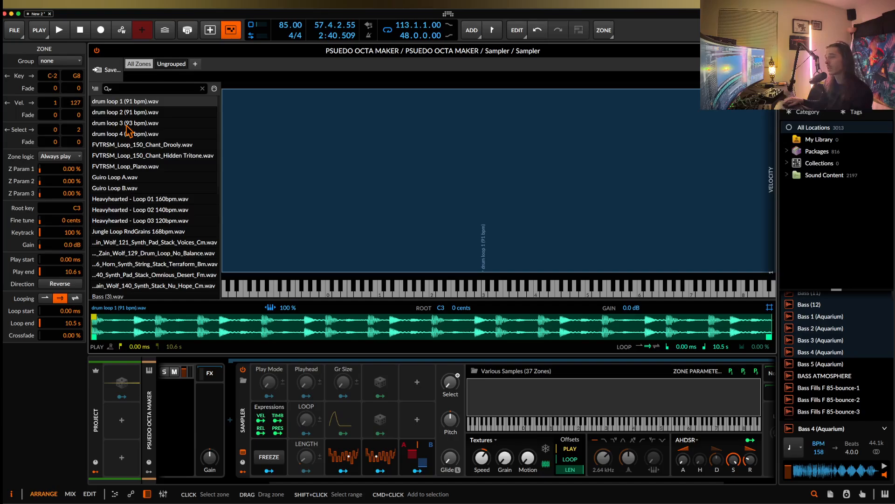
scroll(128, 131, "down", 6)
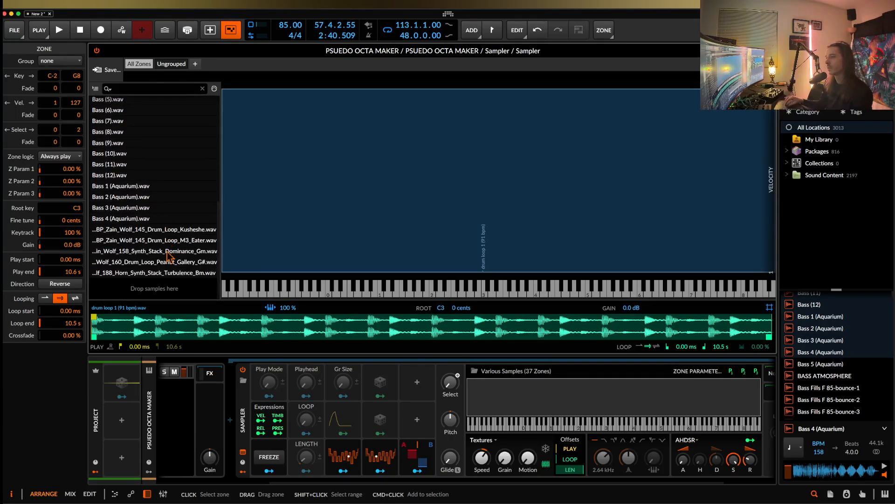
left_click(165, 273, "shift")
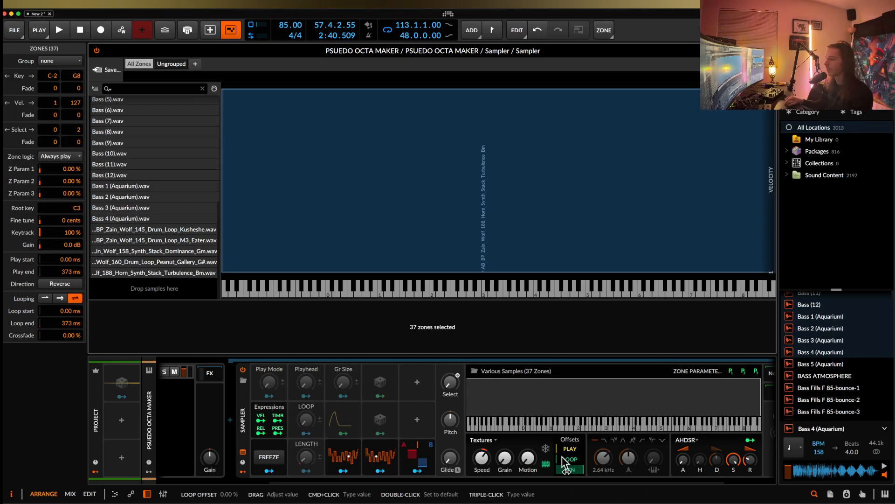
left_click_drag(581, 472, 582, 502)
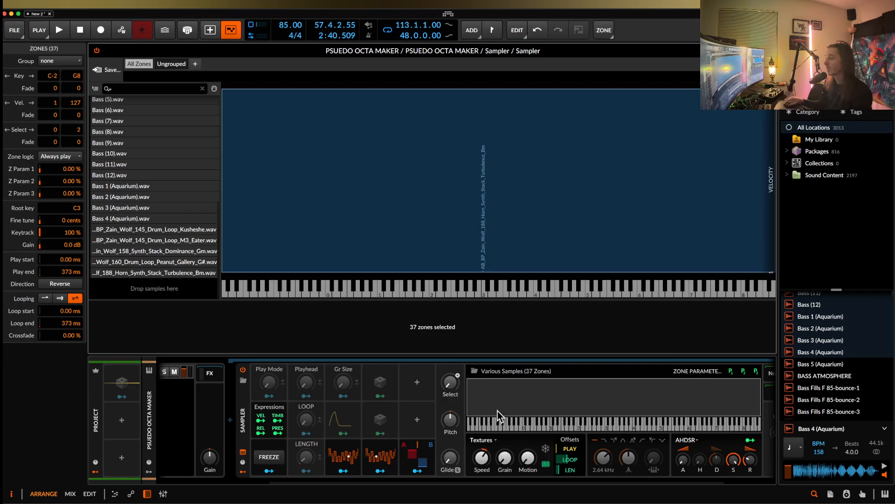
Step: Freeze the Sampler's playhead in Textures mode and raise the grain size and motion while auditioning the clip
key("space")
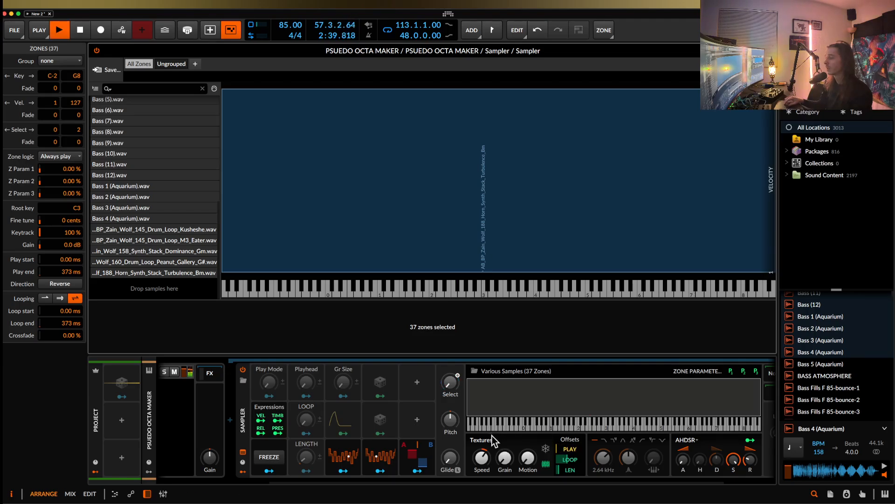
left_click(546, 448)
key("space")
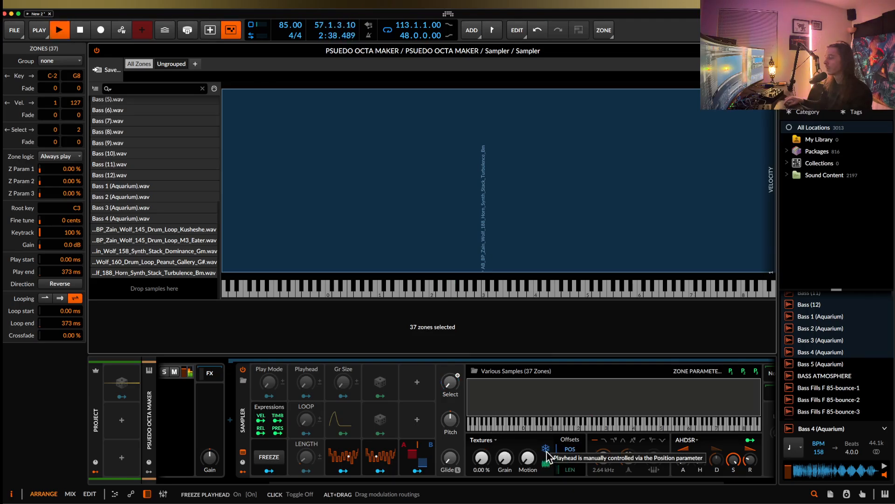
mouse_move(505, 457)
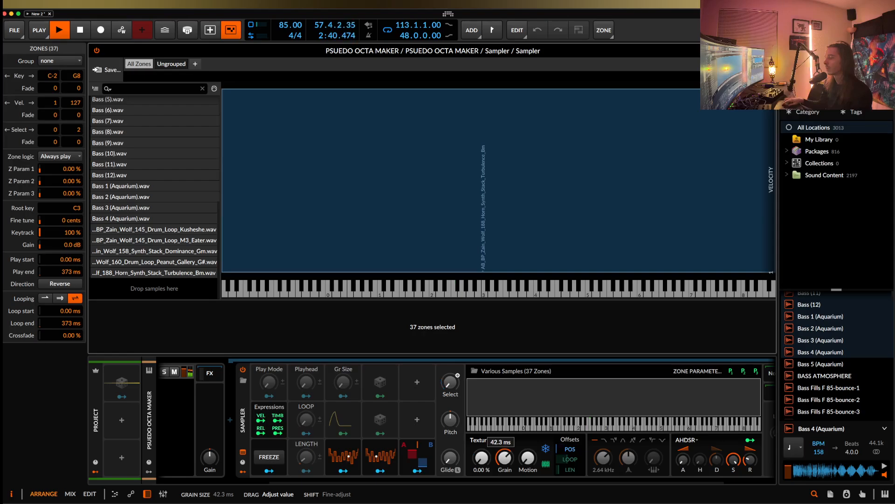
left_click_drag(504, 457, 530, 464)
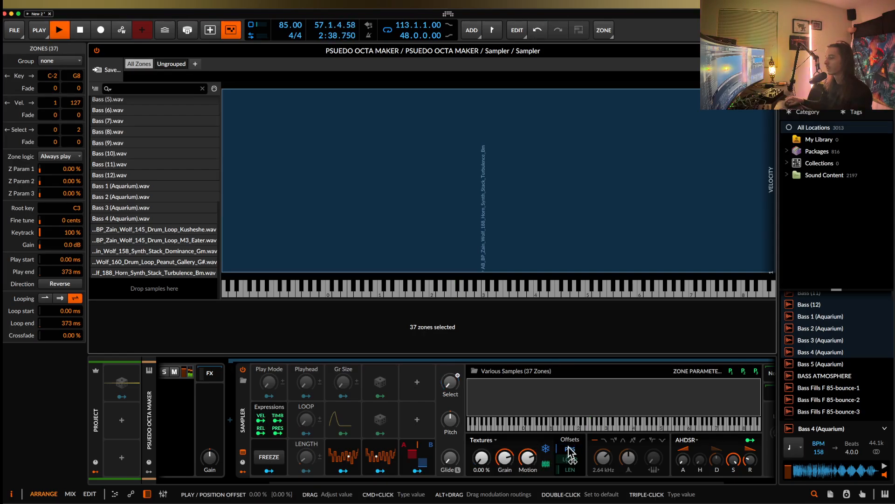
key("space")
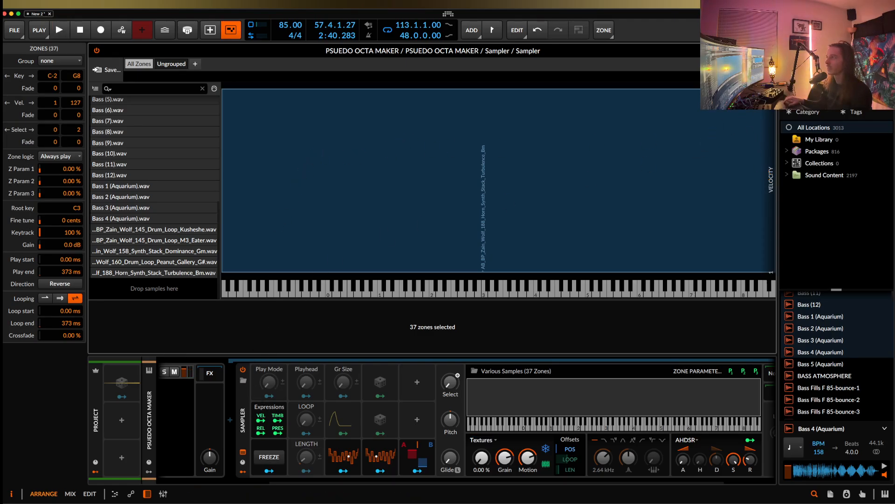
Step: Close the multisample editor and replace the Velocity modulation of the Sampler's Select with Timbre
left_click(769, 51)
left_click(352, 153)
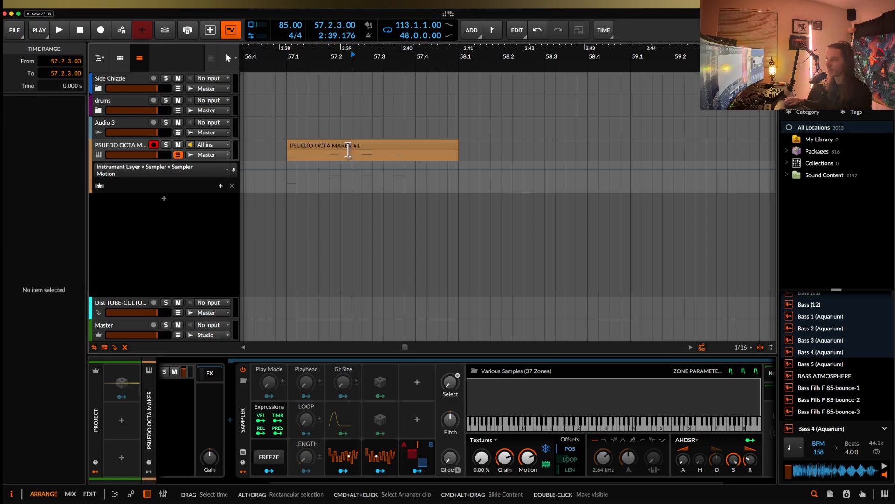
left_click(342, 144)
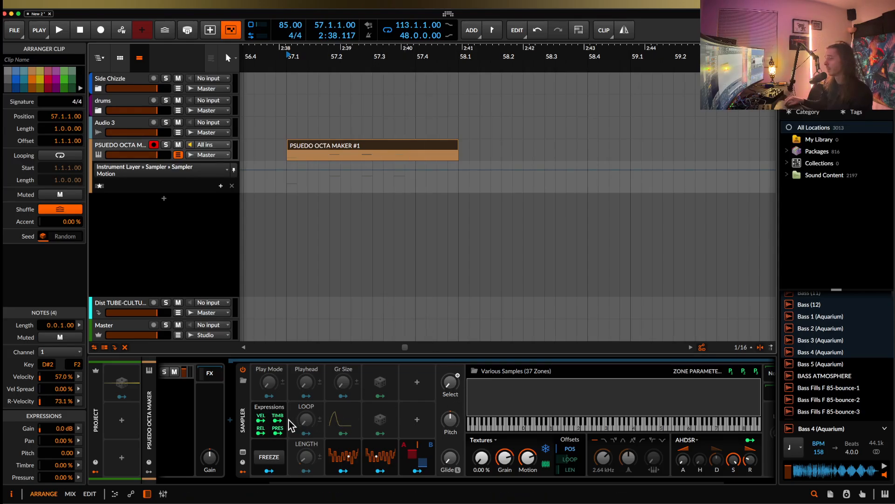
right_click(449, 379)
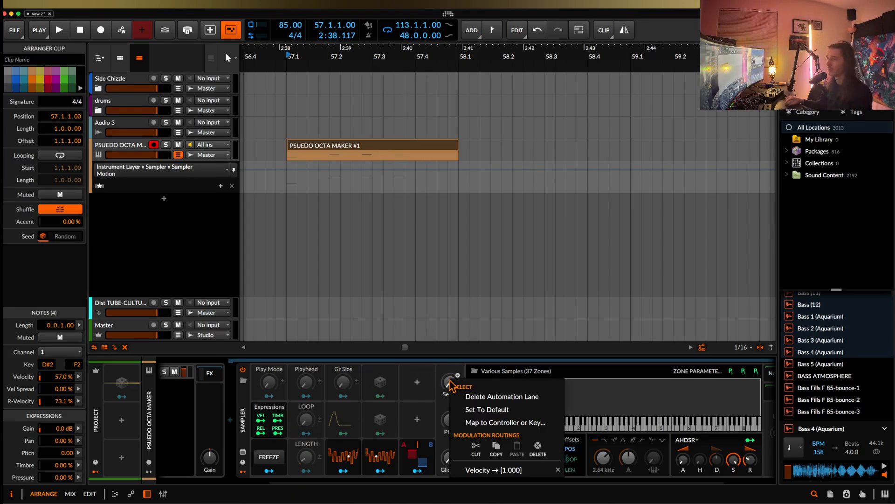
left_click(490, 397)
left_click(278, 420)
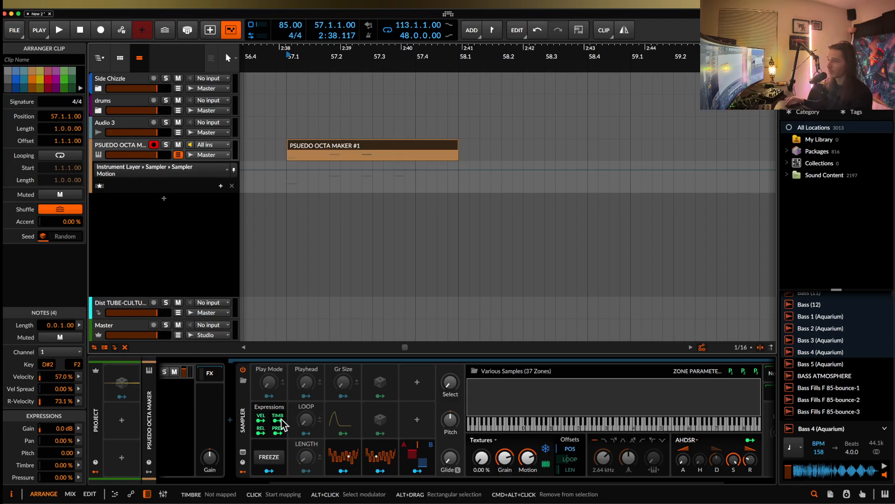
left_click_drag(450, 383, 450, 375)
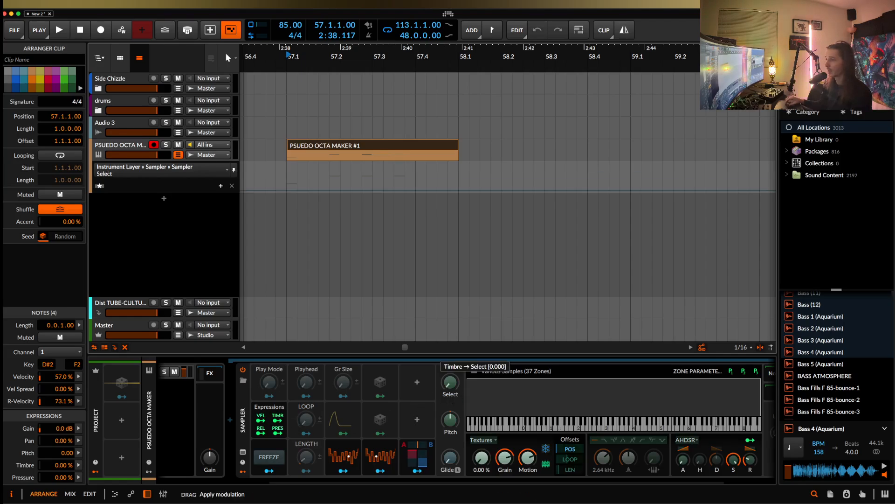
Step: Show the Timbre expression in the PSUEDO OCTA MAKER #1 clip and set the first note's timbre to -90.0%, auditioning the clip
double_click(304, 148)
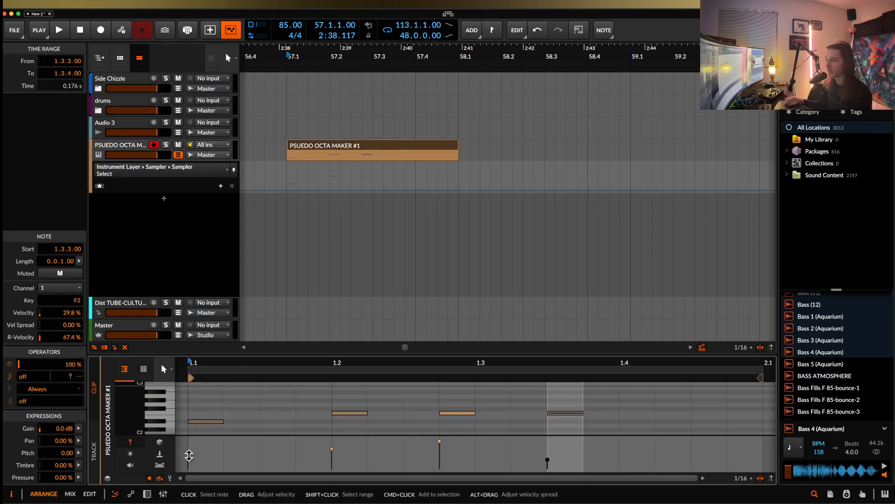
key("space")
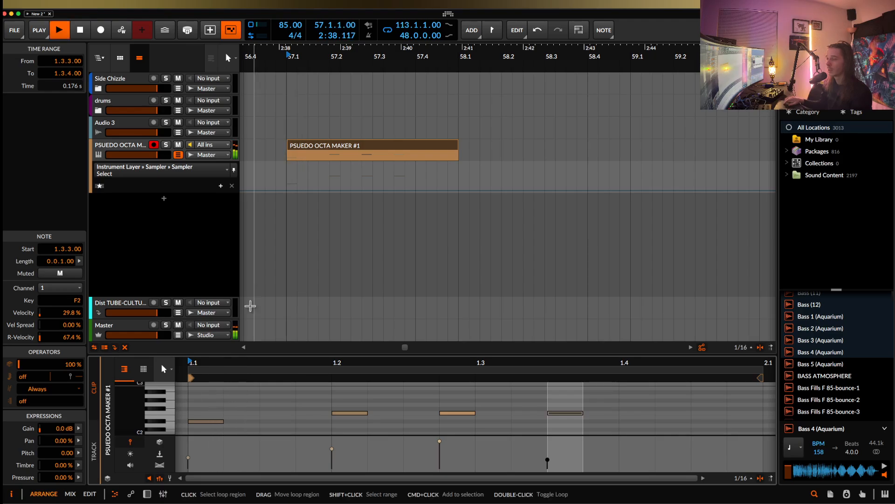
key("space")
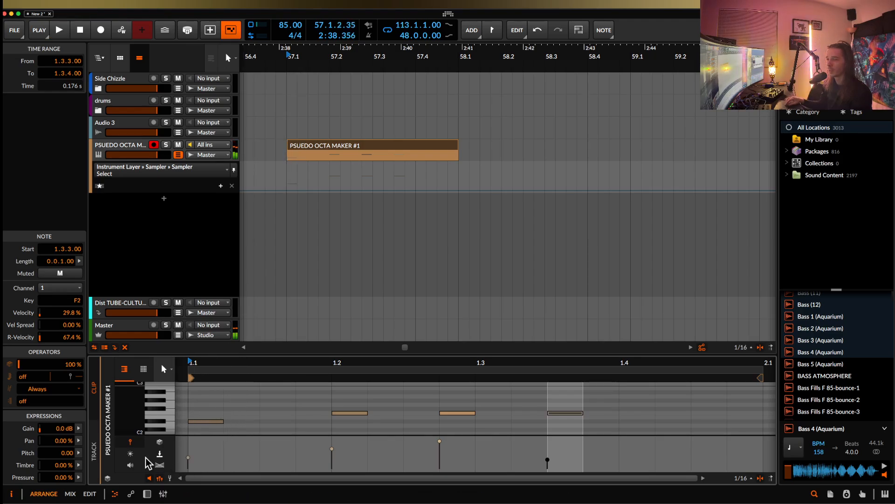
left_click(130, 454)
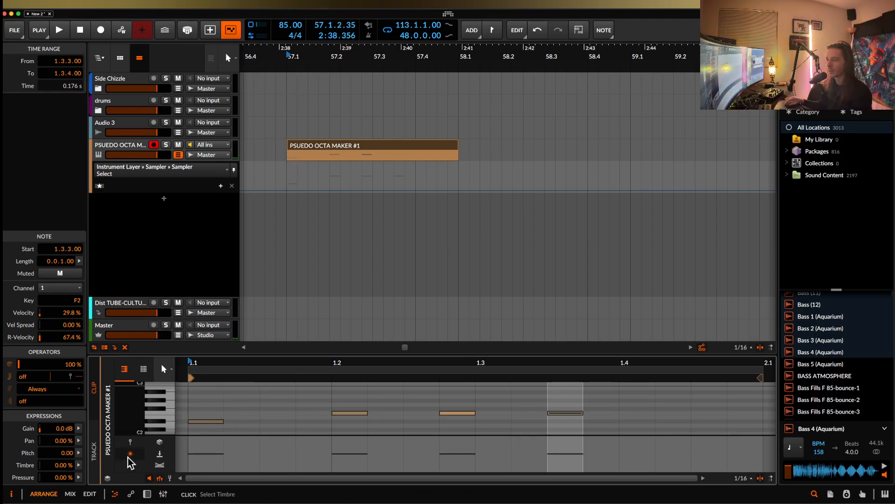
left_click_drag(195, 445, 204, 472)
key("space")
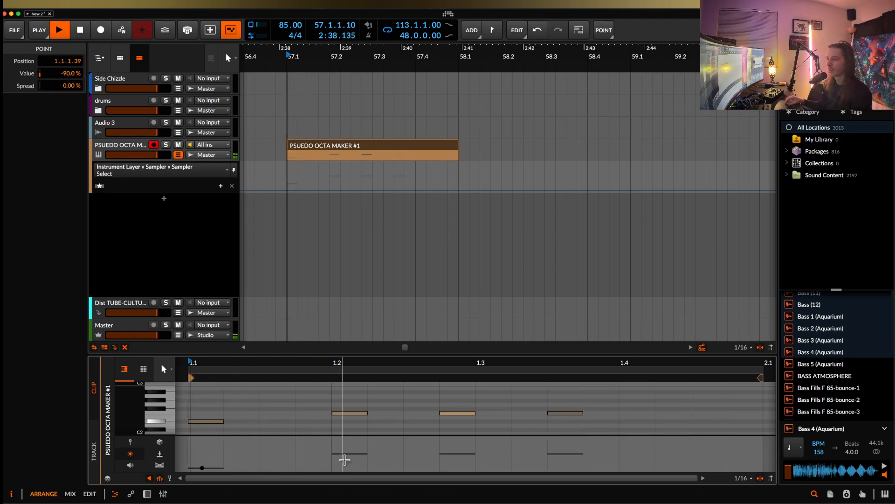
Step: Raise the timbre of the note at 1.2.1 to 74.7% and lower the timbre of the third note close to its minimum
left_click_drag(345, 453, 346, 442)
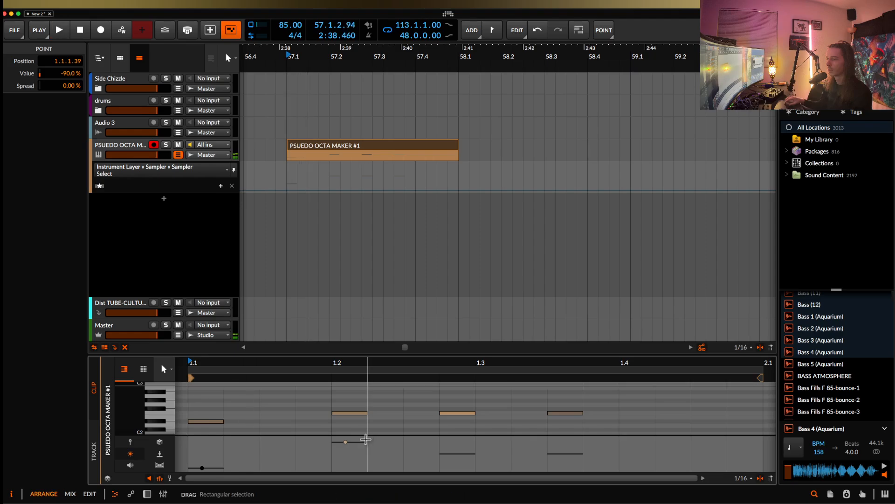
left_click_drag(447, 450, 449, 468)
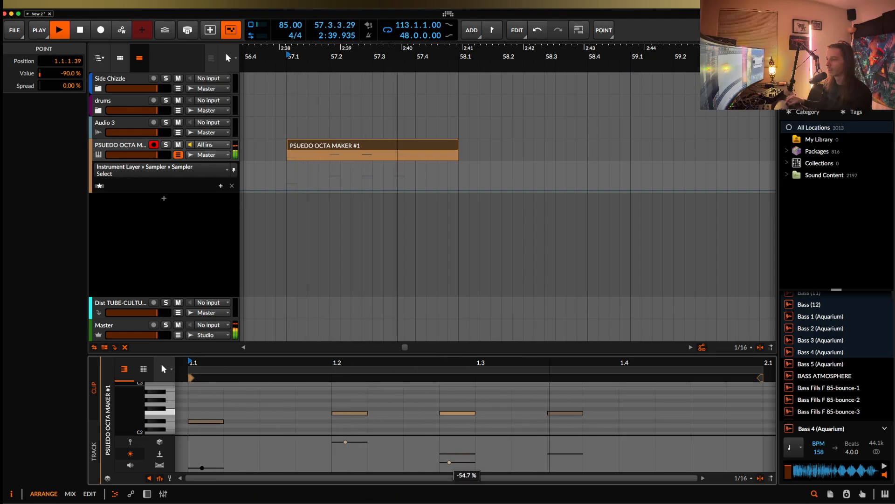
key("space")
Step: Set the arranger loop to the PSUEDO OCTA MAKER #1 clip and audition it with the fourth note's timbre lowered below zero
left_click(369, 149)
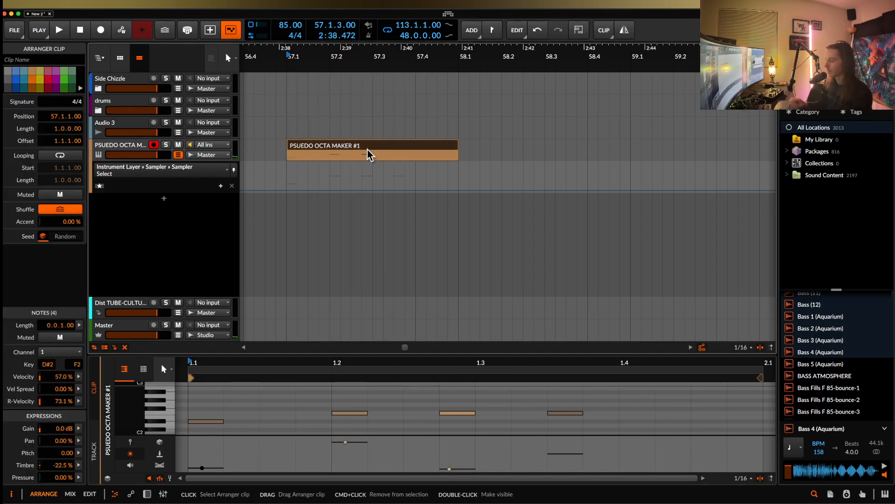
key("super+l")
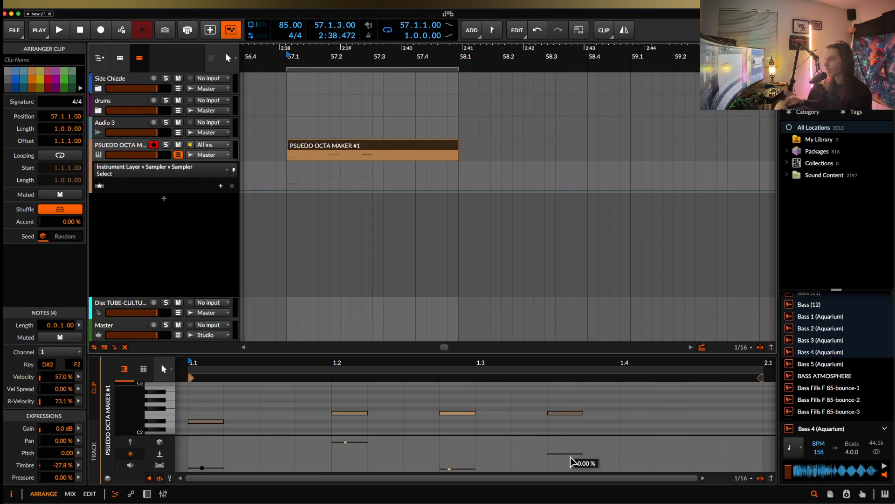
left_click_drag(569, 454, 570, 461)
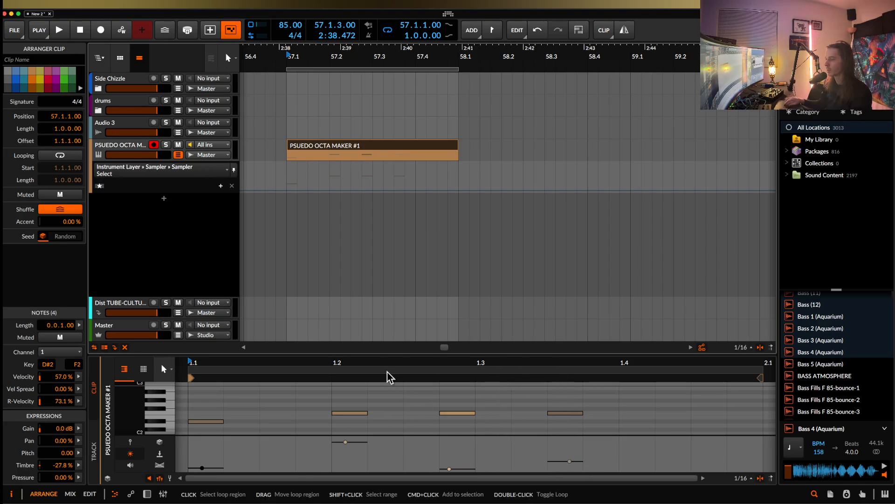
key("space")
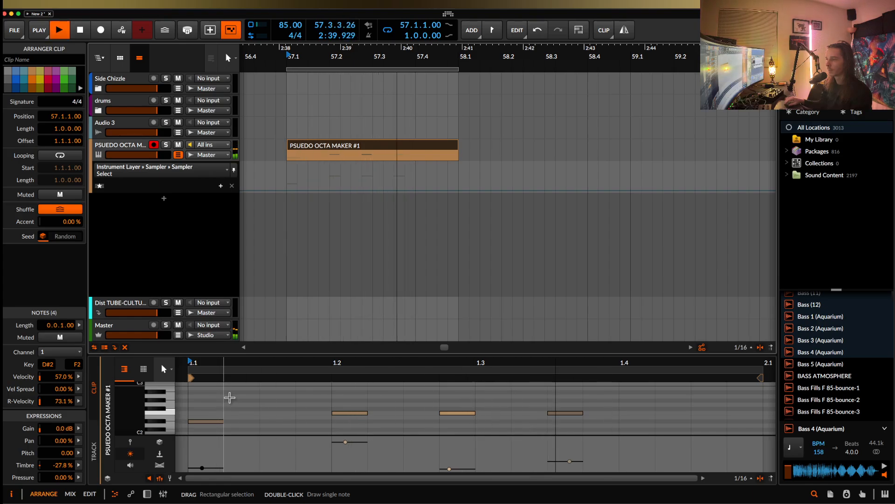
key("space")
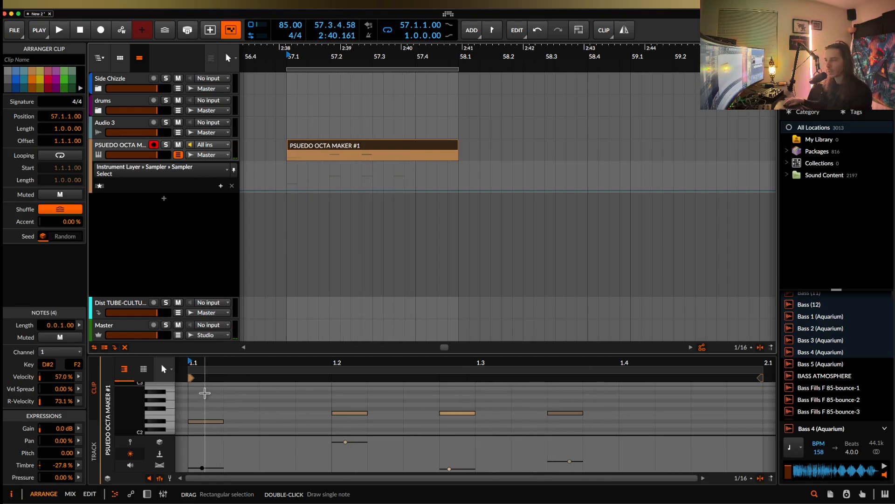
Step: Transpose all four notes in the clip up one octave and start looped playback
double_click(140, 147)
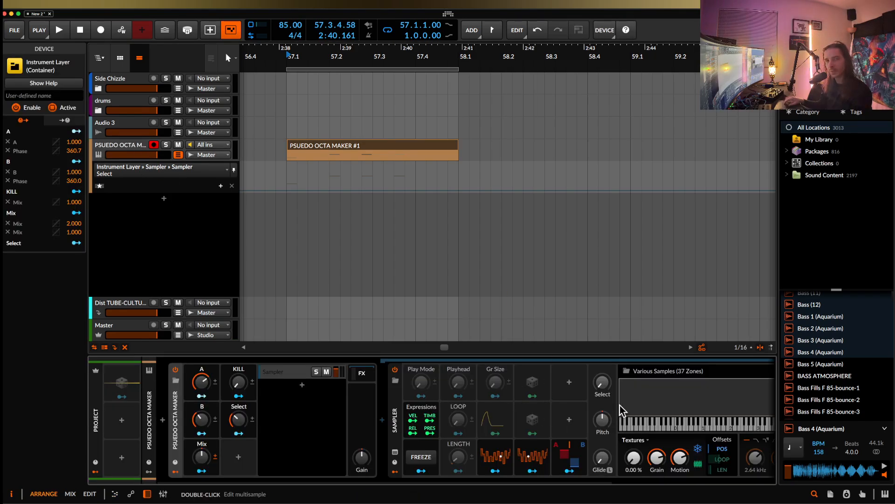
double_click(346, 150)
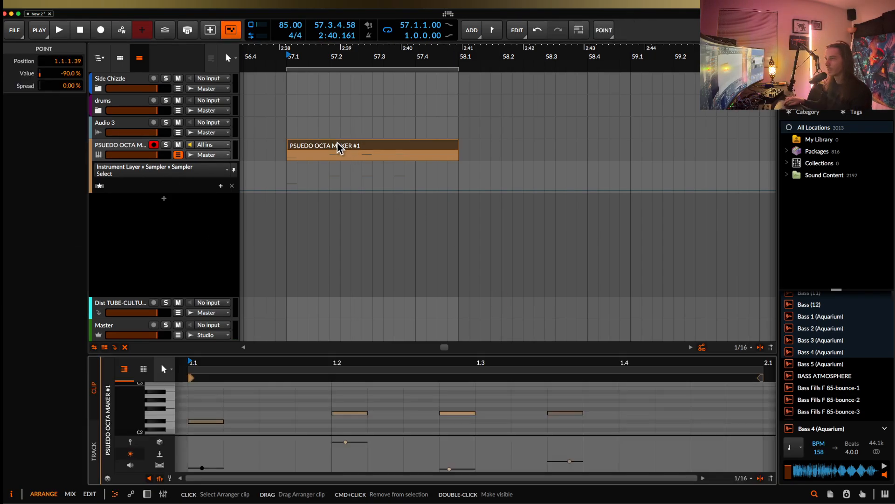
left_click_drag(228, 400, 516, 429)
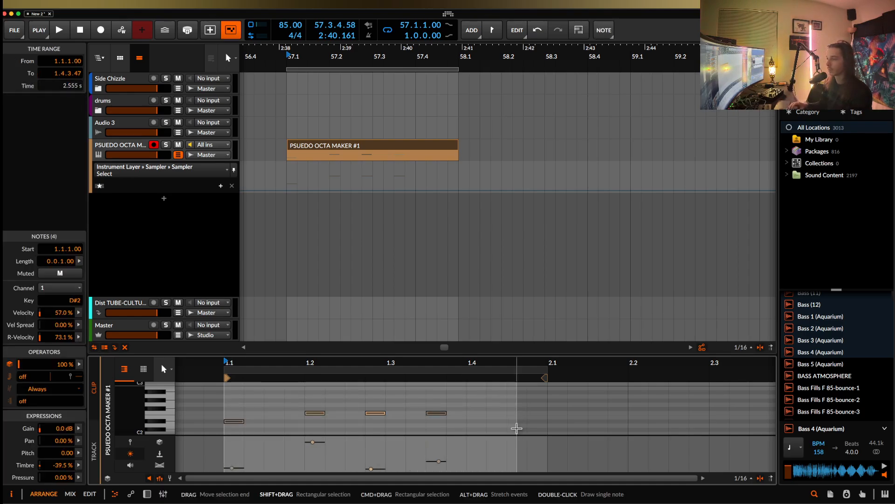
key("shift+Up")
key("space")
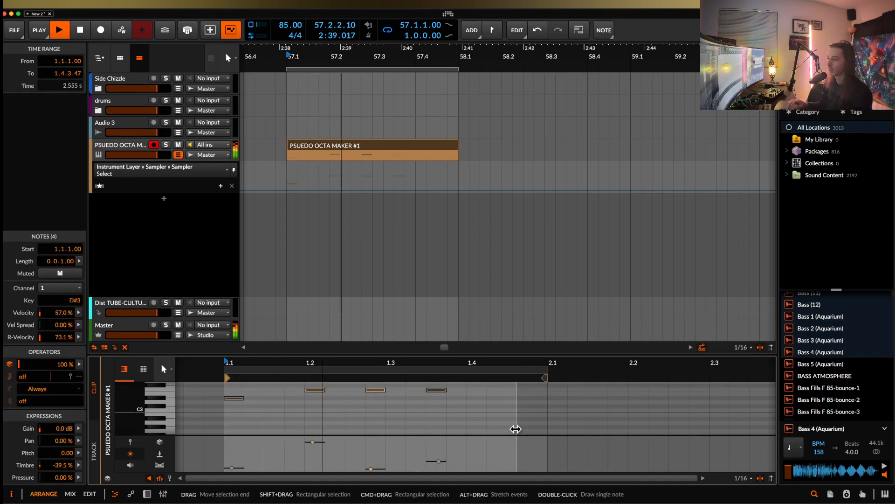
Step: Replace the timbre point of the first note at 1.1.1 and set its value to 26.0% during playback
left_click_drag(241, 467, 235, 436)
double_click(241, 457)
double_click(231, 467)
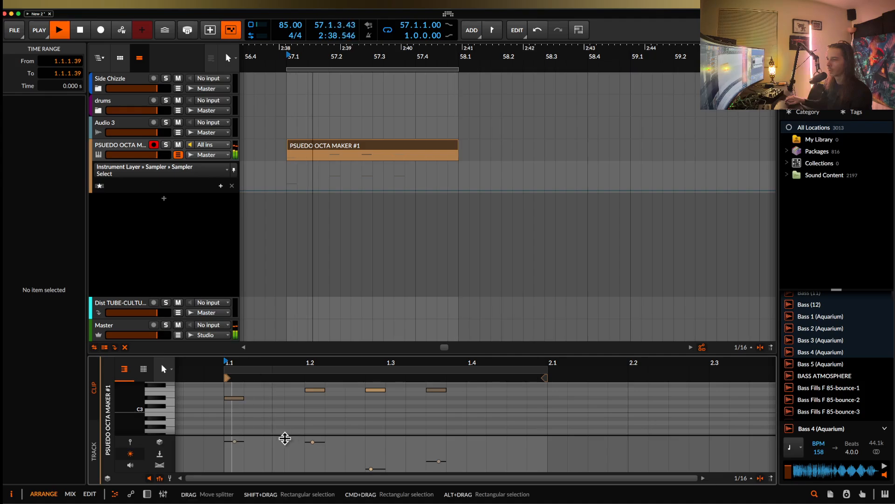
left_click_drag(235, 442, 235, 449)
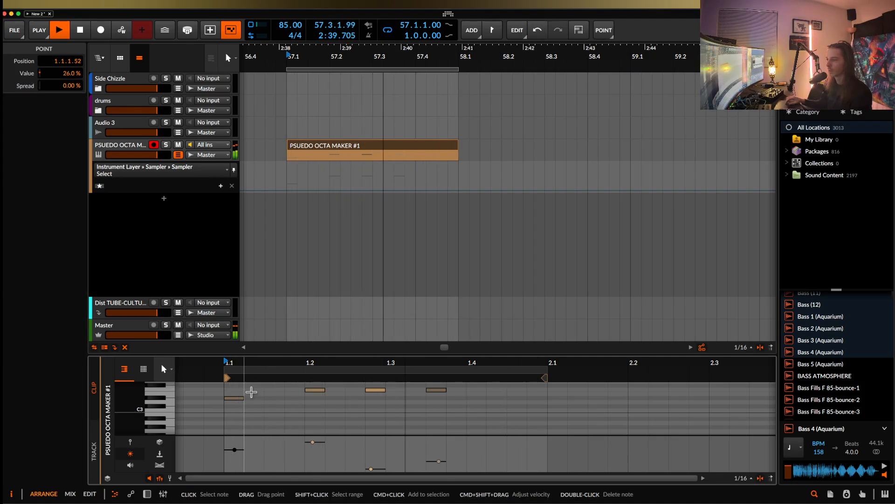
Step: Set the timbre of the F3 note at 1.2.1 to -29.3% and stop playback after listening
left_click(316, 390)
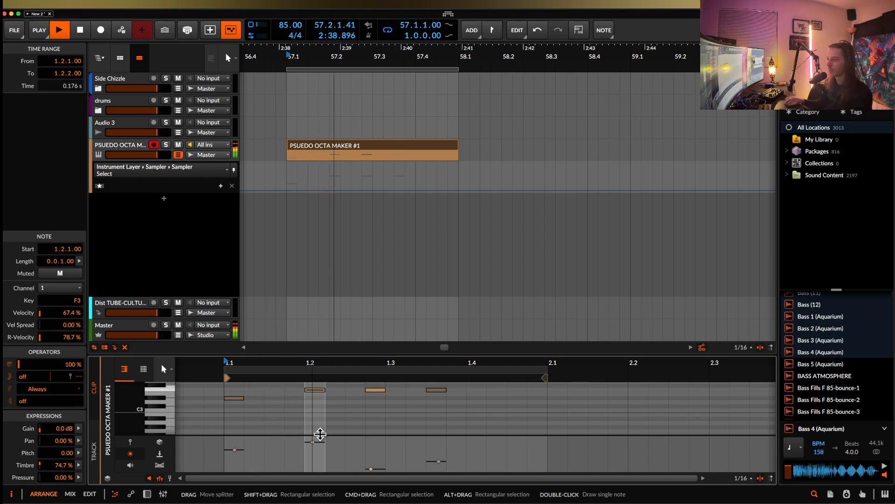
left_click_drag(319, 442, 313, 459)
double_click(319, 448)
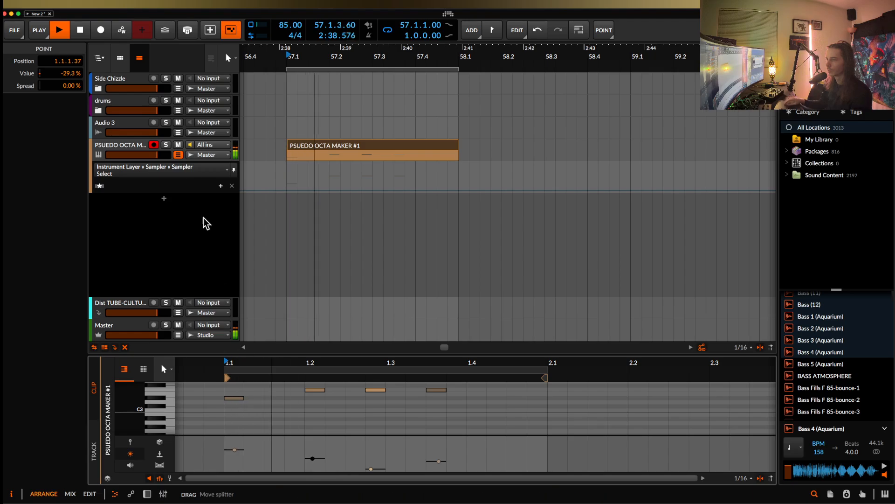
key("space")
Step: Set the Sampler's play mode to Repitch and add automation switching it to Textures from 57.2
double_click(123, 146)
scroll(598, 425, "right", 5)
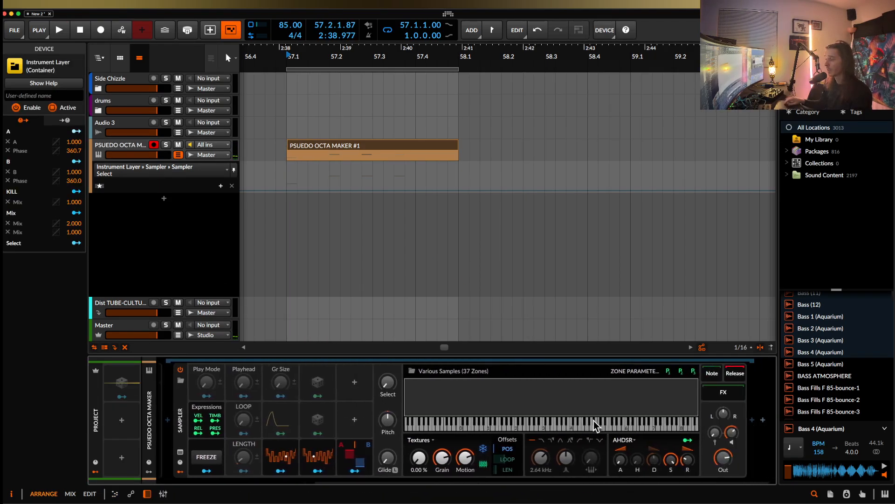
left_click(412, 440)
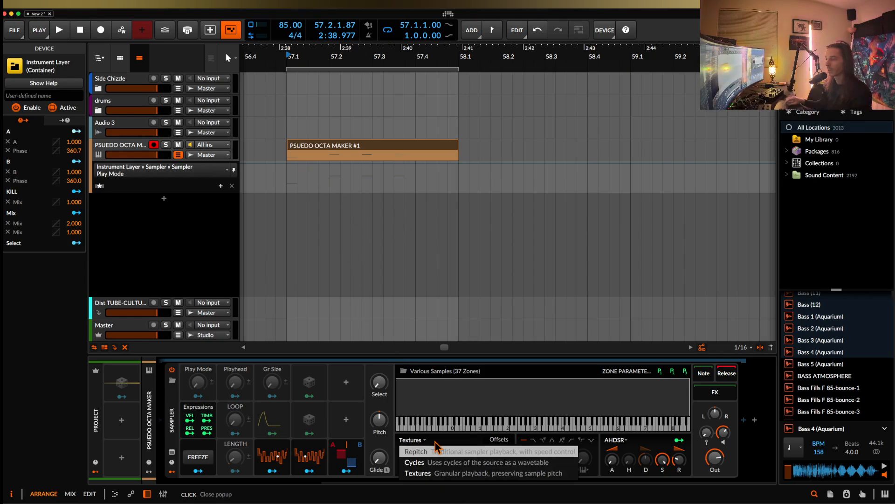
left_click(414, 453)
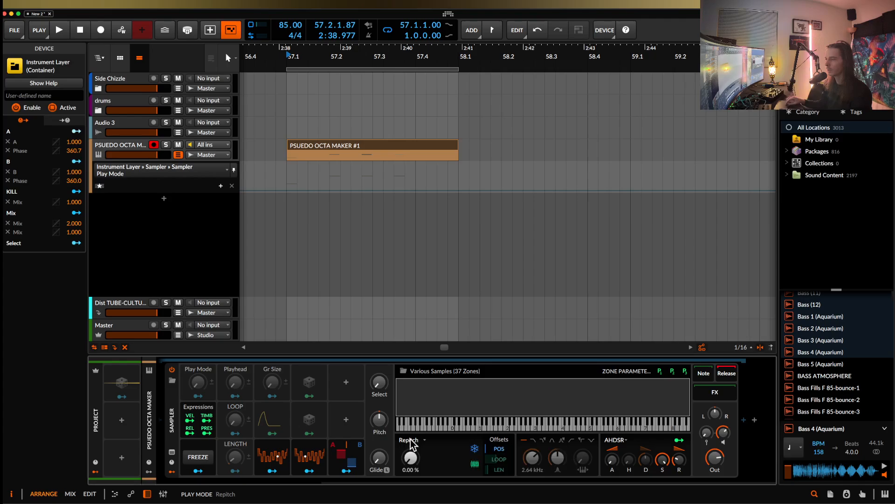
left_click(331, 190)
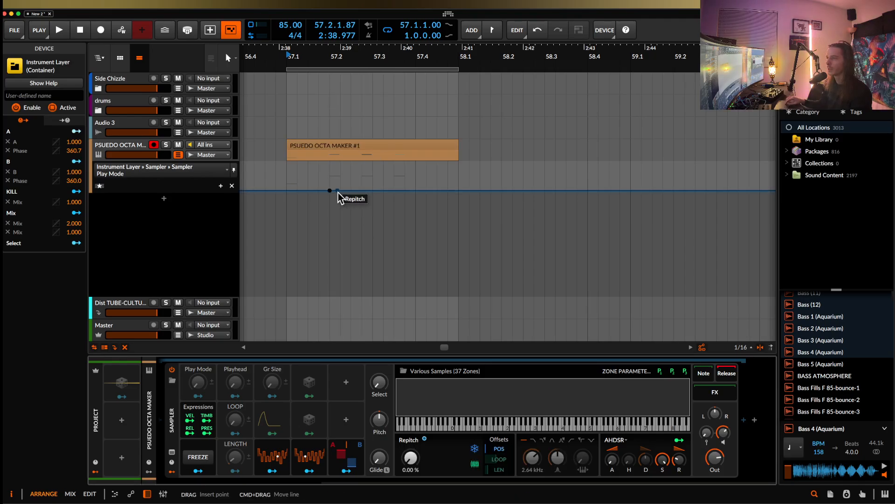
left_click_drag(335, 190, 333, 163)
Step: Lengthen the F3 note at 1.2.1 to 0.0.2.77 and drop the Play Mode automation back to Repitch around its end
double_click(343, 148)
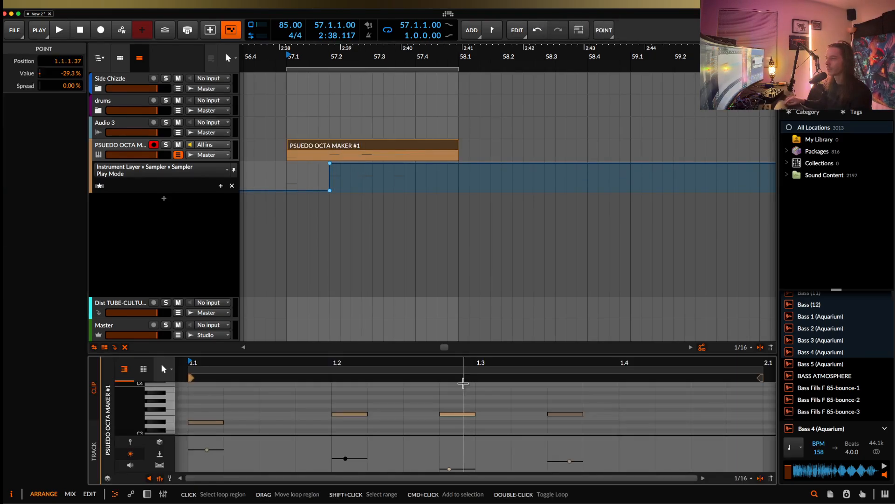
left_click_drag(366, 414, 431, 414)
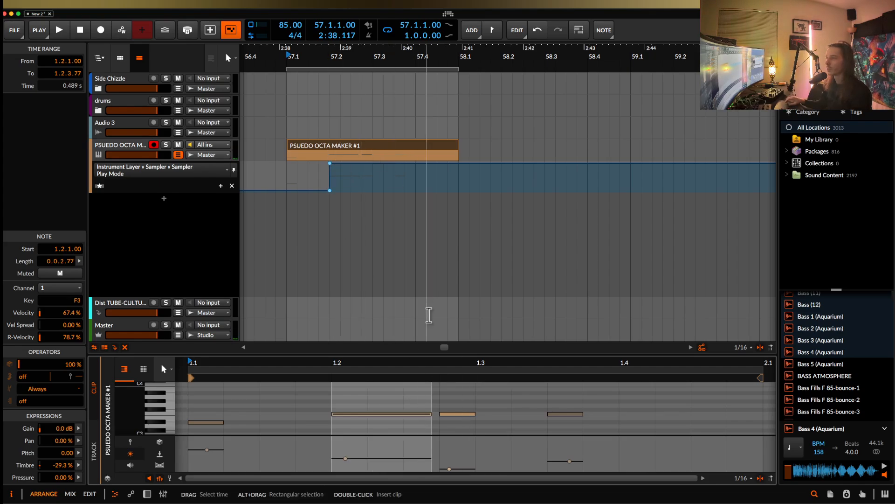
scroll(363, 156, "up", 5)
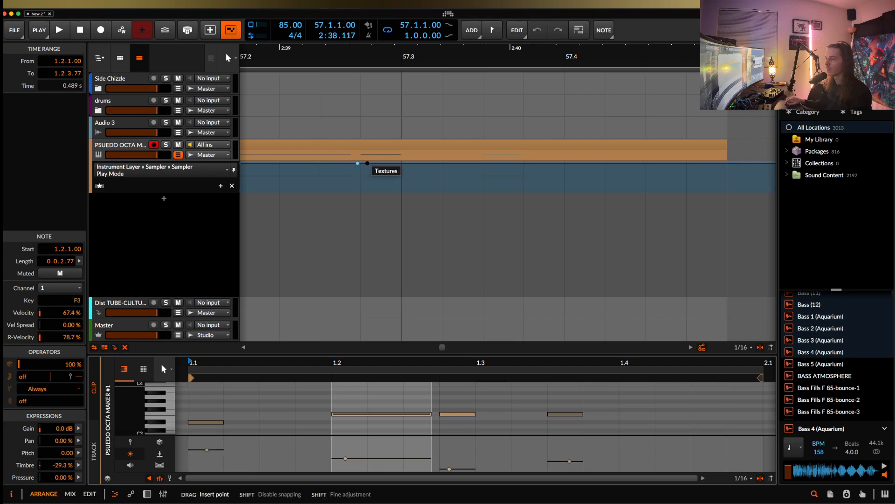
left_click_drag(362, 165, 338, 190)
scroll(310, 154, "down", 3)
scroll(317, 151, "down", 4)
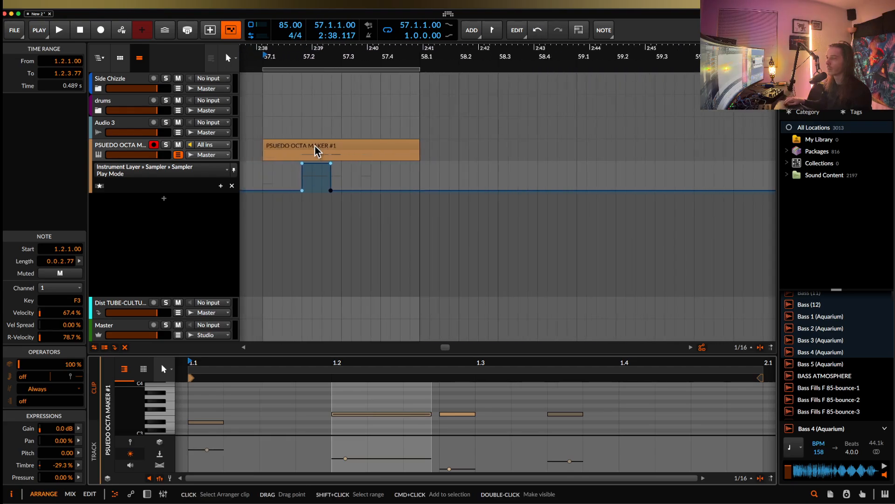
Step: Add a Play Mode automation point switching the Sampler to Cycles for the last note, at about 57.3.3
left_click(350, 150)
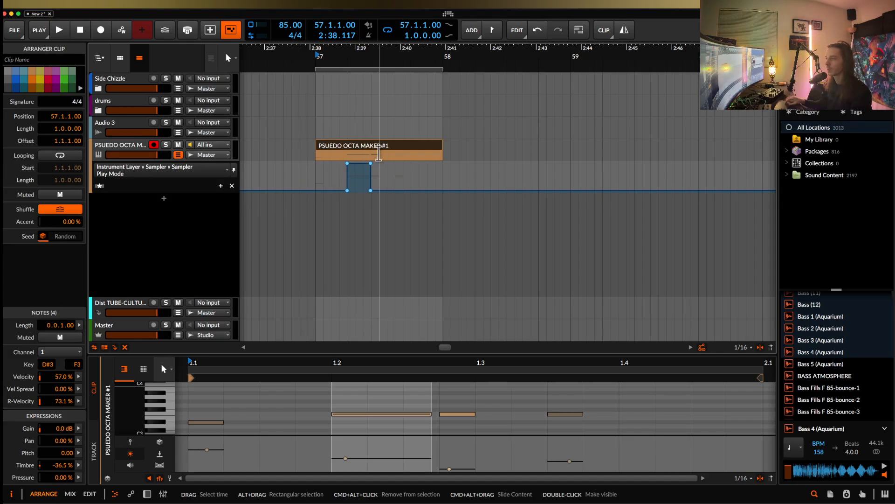
scroll(395, 157, "up", 3)
left_click(395, 157)
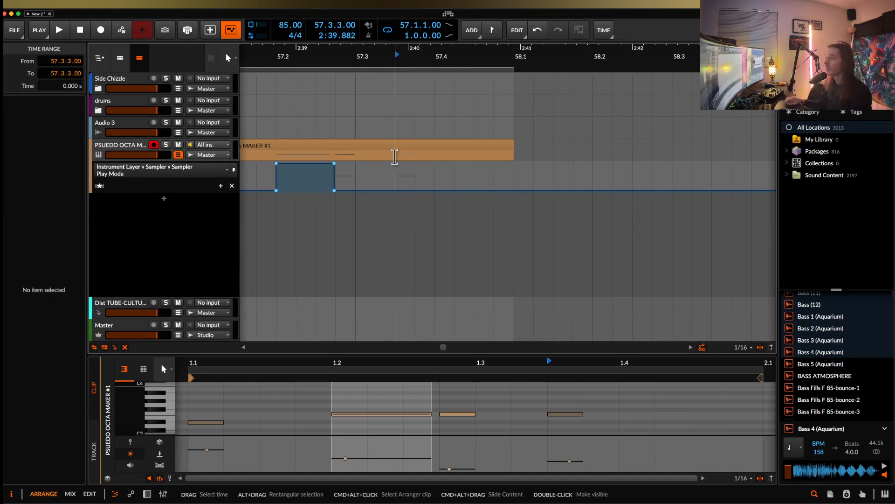
left_click(395, 176)
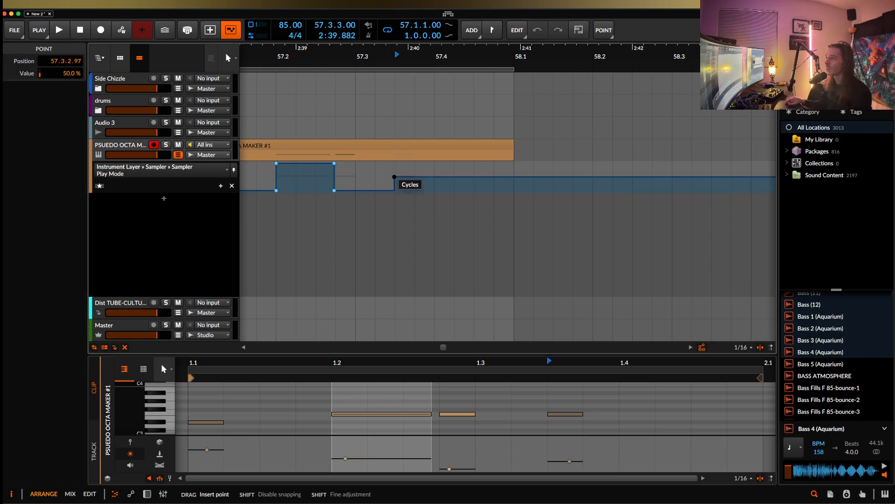
Step: Switch the Sampler's play mode through Textures and Cycles and back to Repitch
double_click(138, 147)
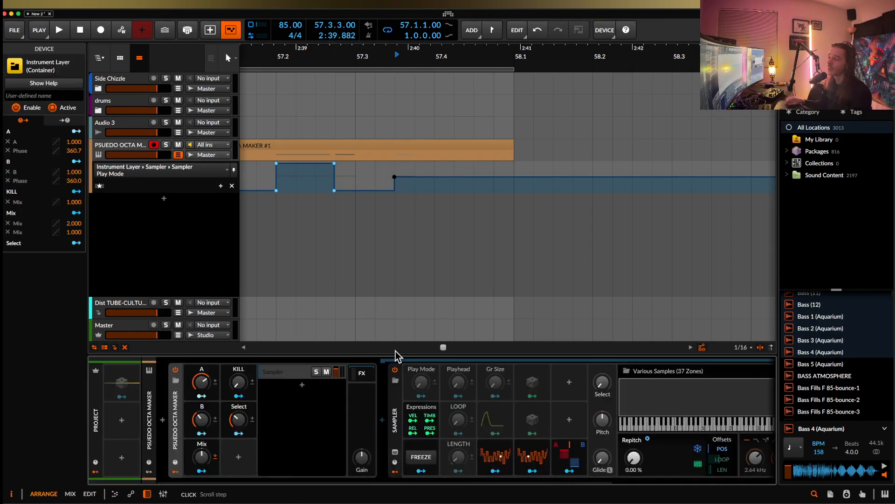
scroll(424, 398, "right", 3)
scroll(425, 404, "right", 2)
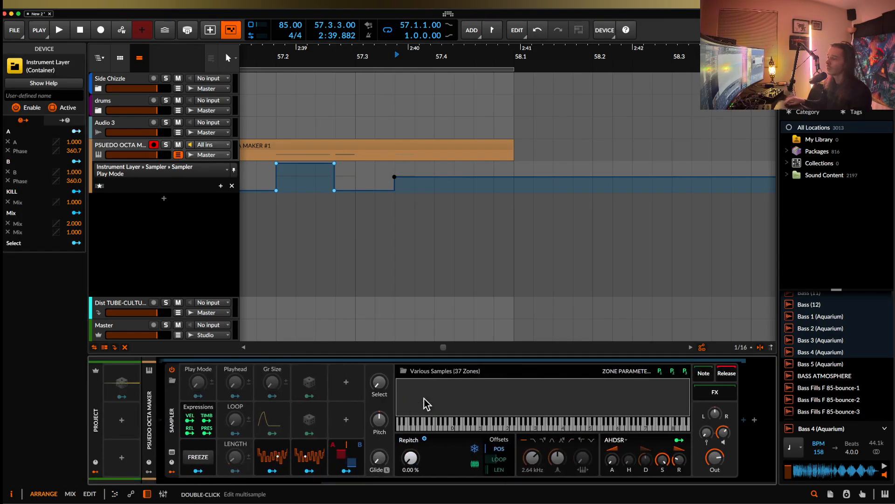
left_click(409, 441)
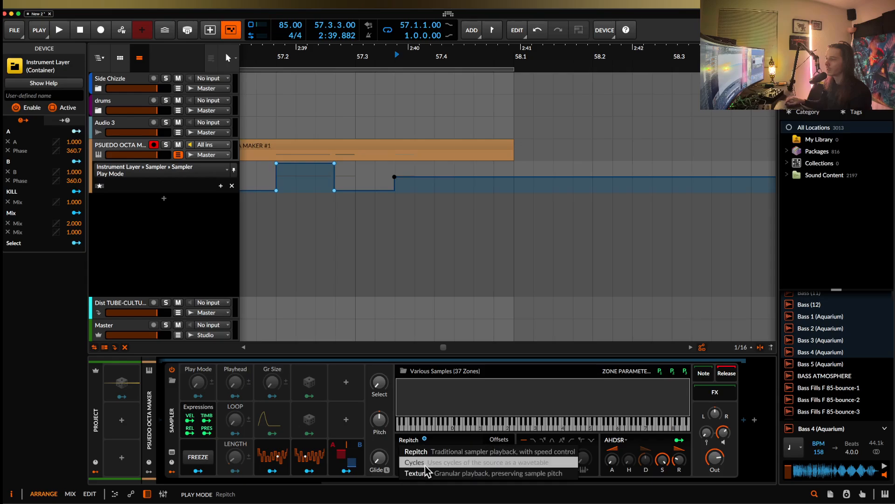
left_click(426, 473)
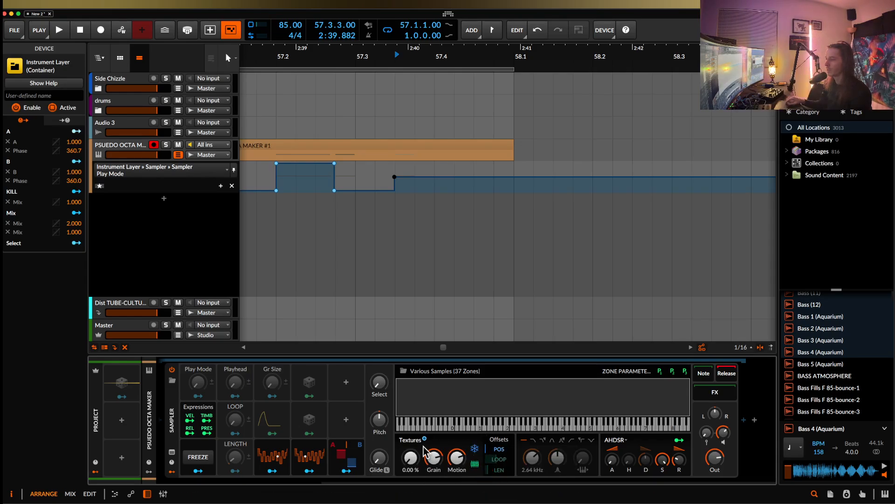
left_click(410, 440)
left_click(424, 462)
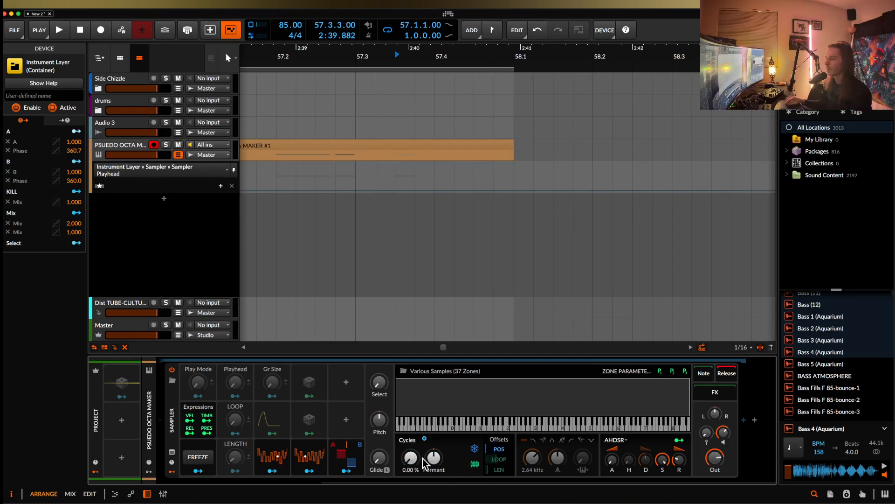
left_click(409, 441)
left_click(414, 451)
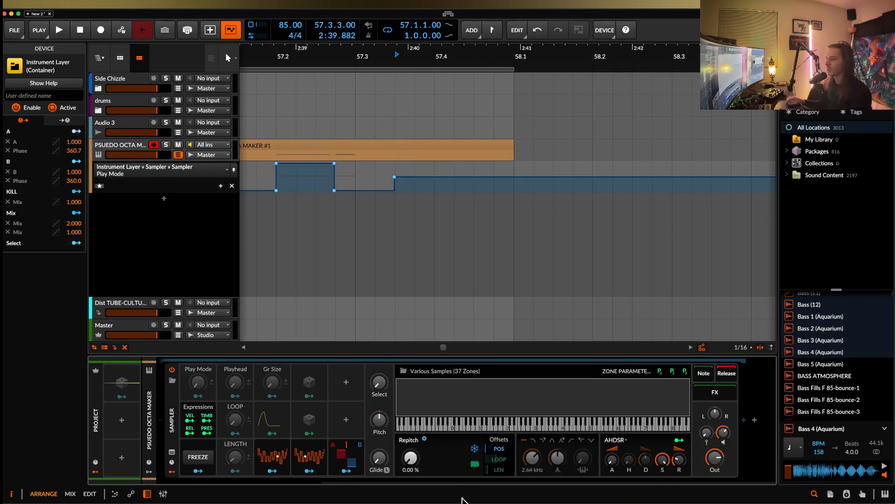
Step: Automate the Sampler's Freeze on from 57.2 and off again at about 57.2.4, around the long second note
left_click(475, 450)
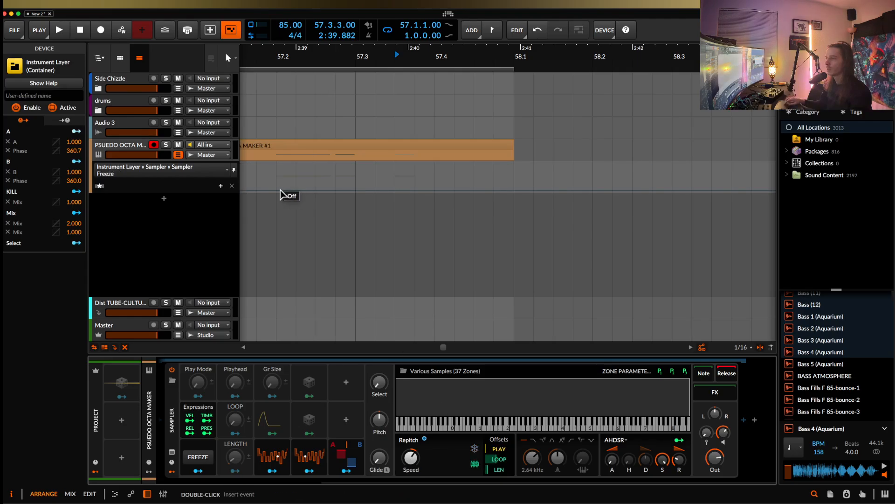
left_click_drag(277, 190, 276, 163)
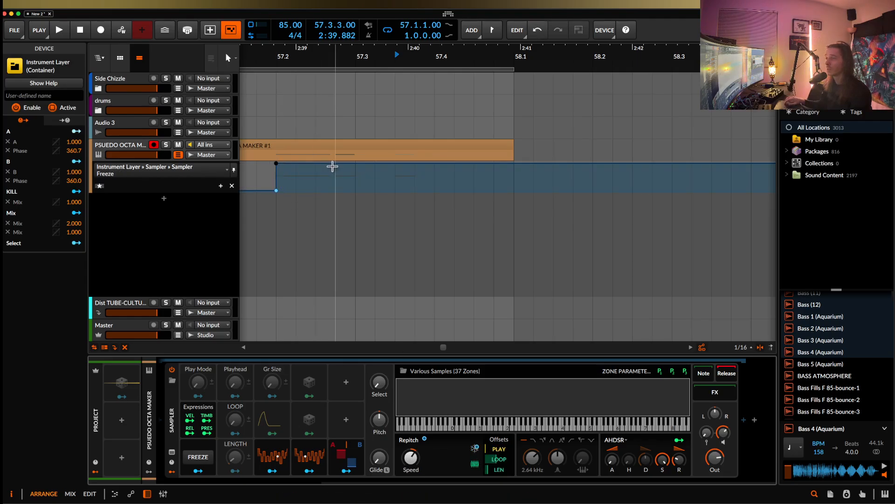
left_click(332, 163)
left_click_drag(335, 164, 338, 191)
scroll(336, 190, "left", 2)
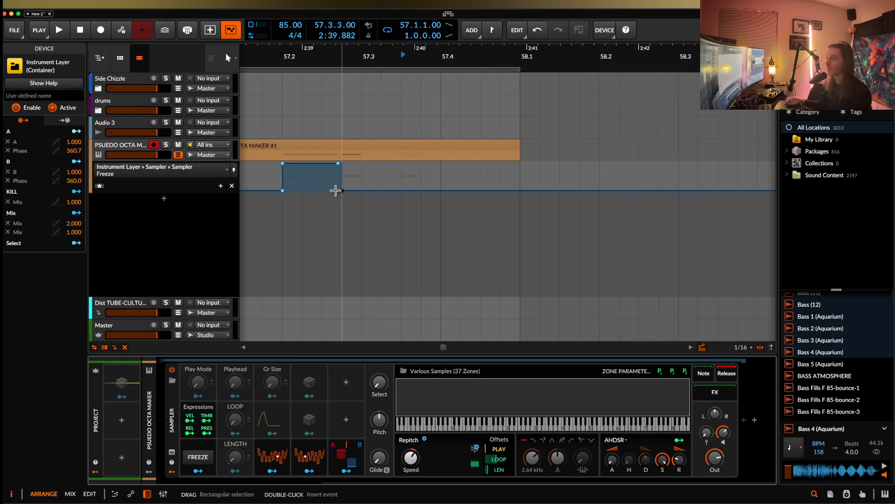
scroll(317, 193, "down", 3)
scroll(316, 194, "left", 2)
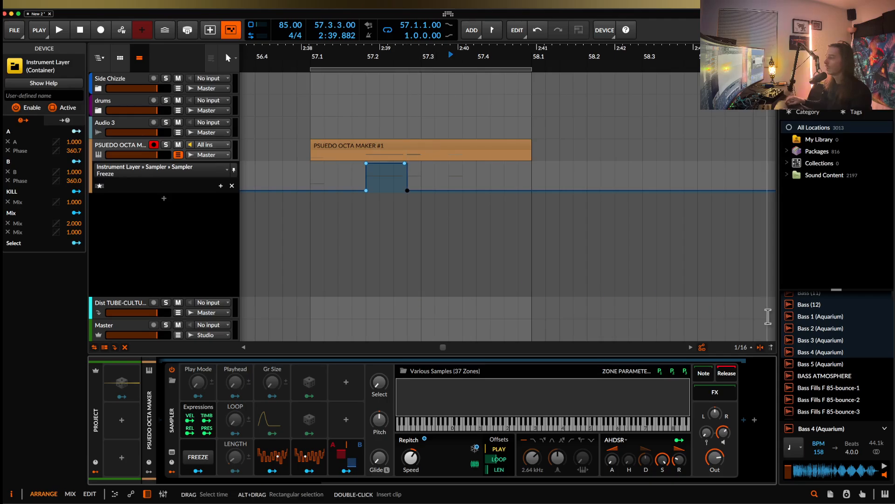
Step: Search the device browser for "dist" and insert a Distortion device after the instrument chain
left_click(755, 420)
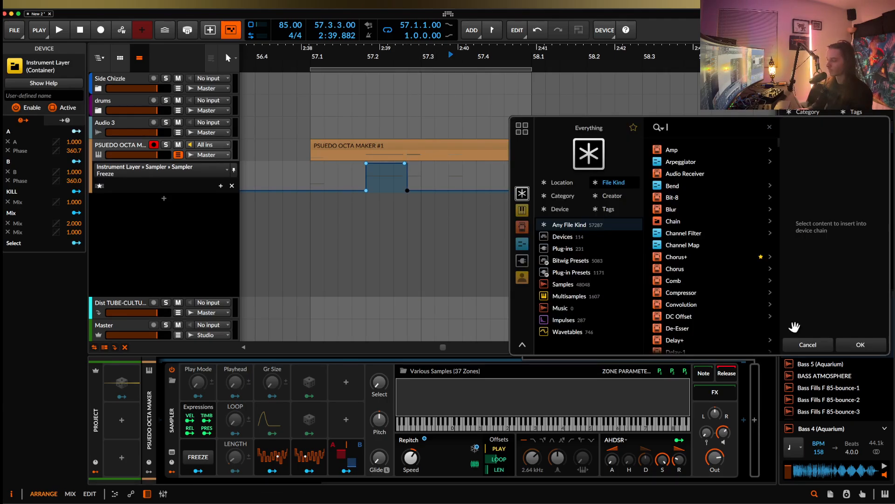
type("dist")
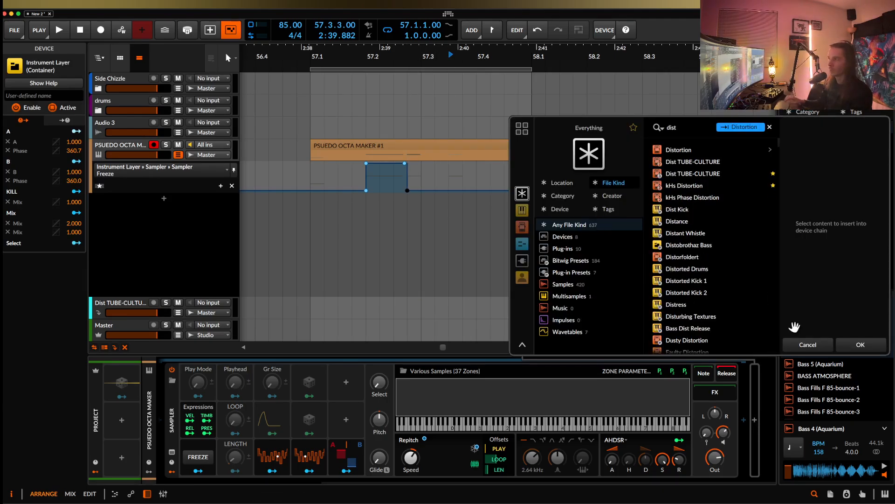
left_click(688, 149)
left_click(860, 343)
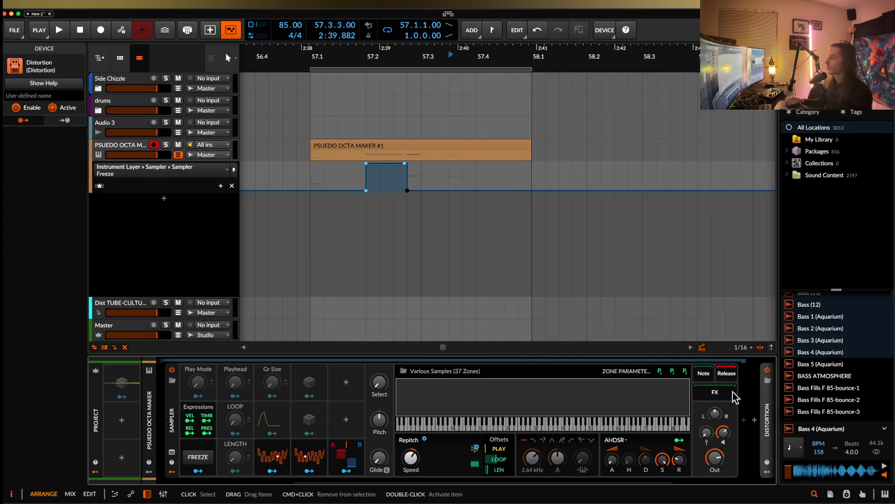
Step: Automate the Distortion device's On/Off to be on only from 57.2.4 to 57.3.1, over the third note
left_click(599, 369)
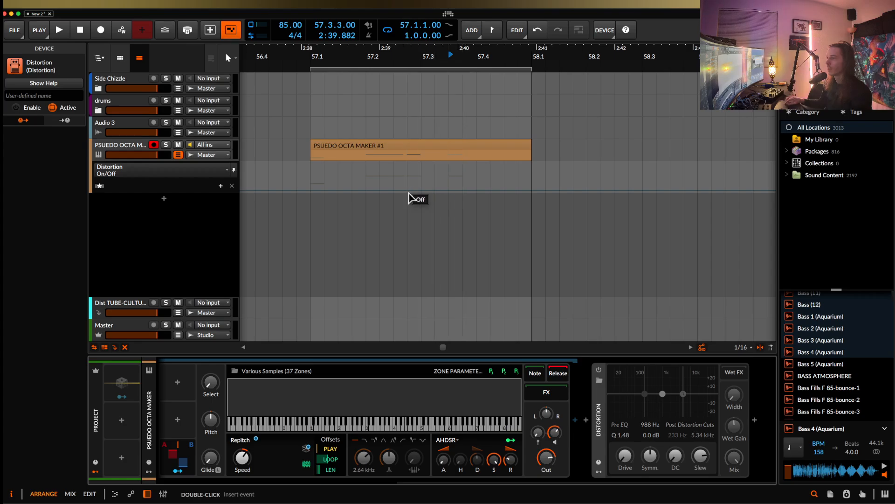
left_click(407, 163)
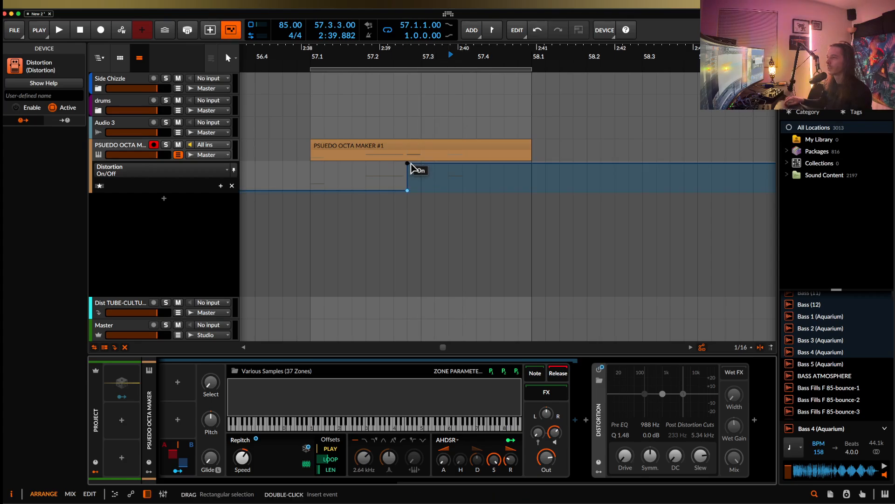
left_click(421, 187)
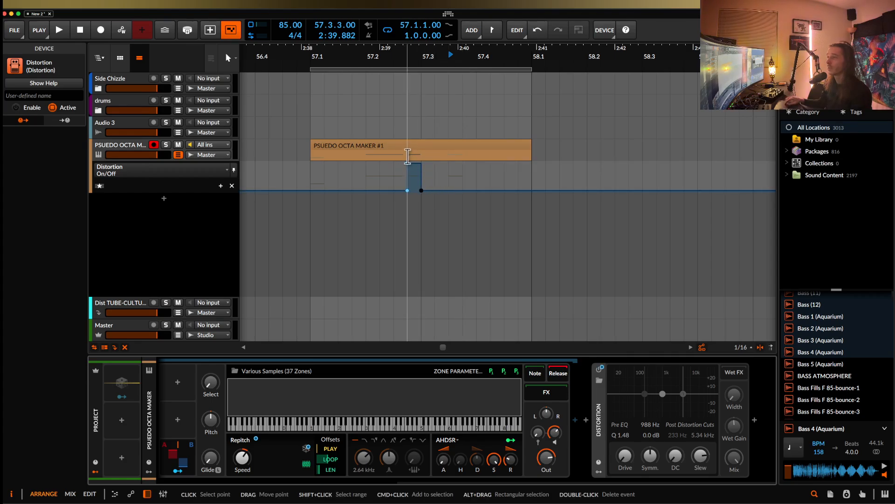
Step: Try moving the 57.2.4 to 57.3.1 time range with its distortion automation to 58.1.4, and undo the move
left_click(410, 187)
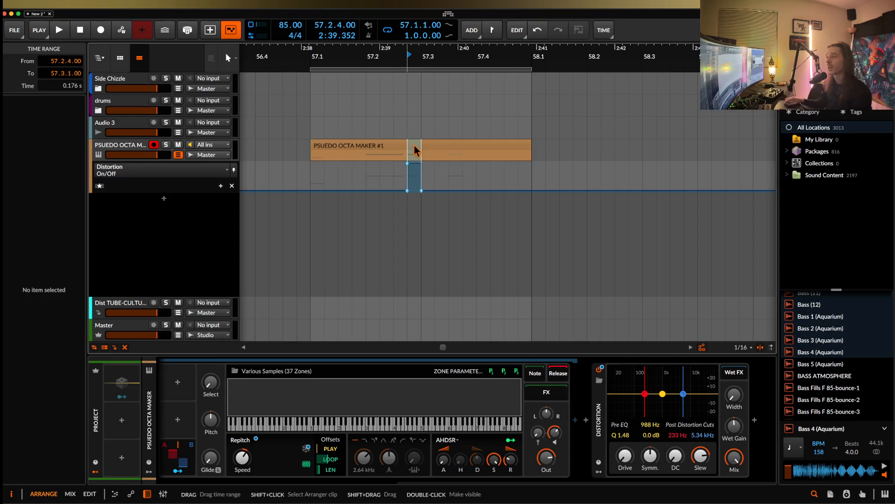
left_click_drag(414, 151, 577, 147)
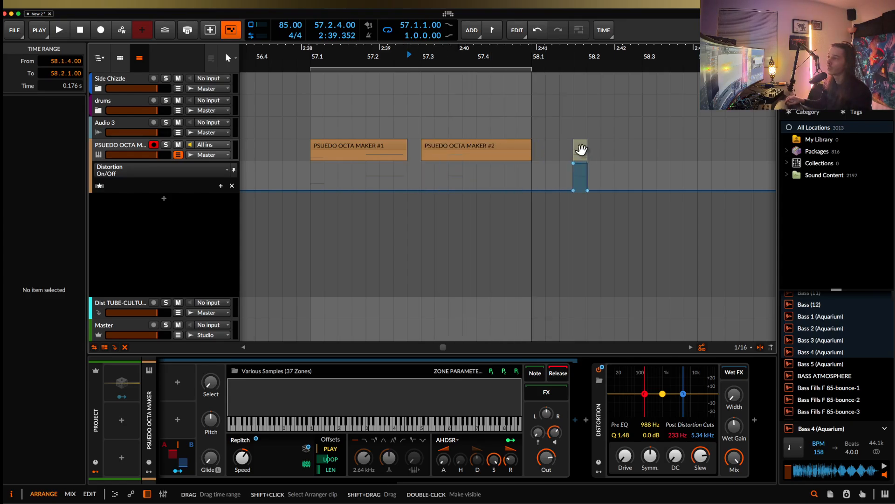
key("ctrl+z")
Step: Split the PSUEDO OCTA MAKER #1 clip at 57.2.1 and select its first part
left_click(368, 144)
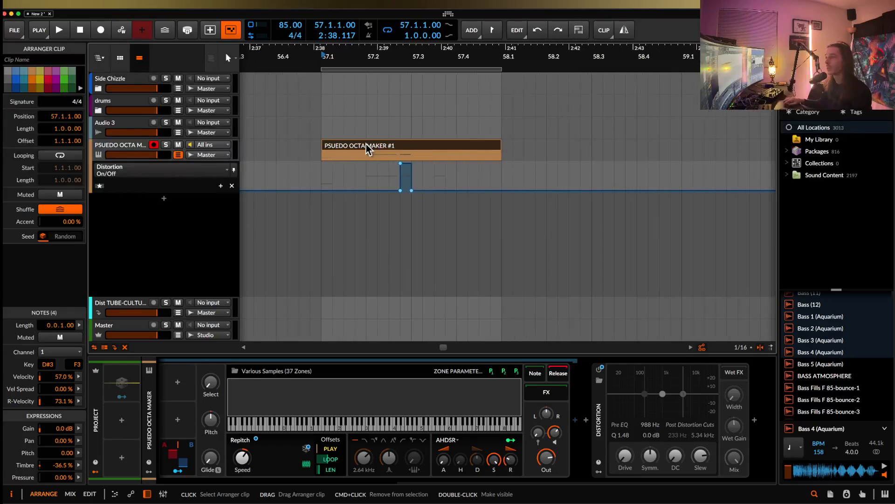
scroll(366, 143, "up", 3)
scroll(365, 143, "down", 2)
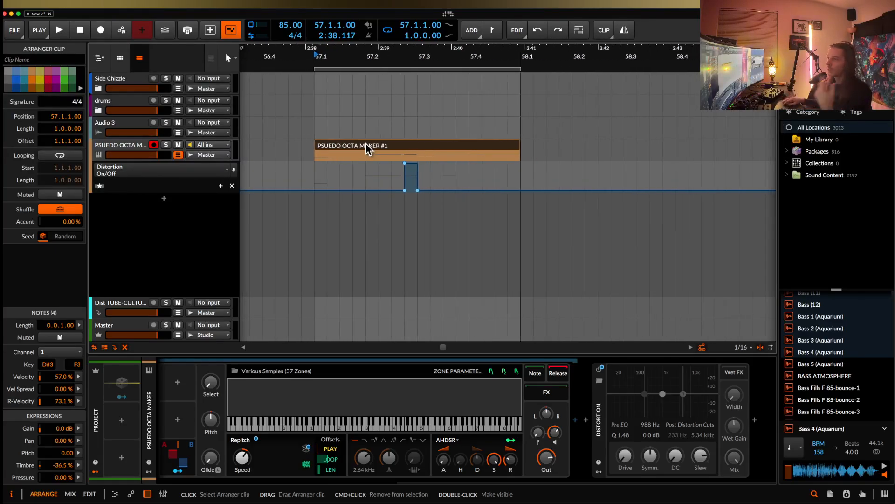
scroll(365, 144, "up", 3)
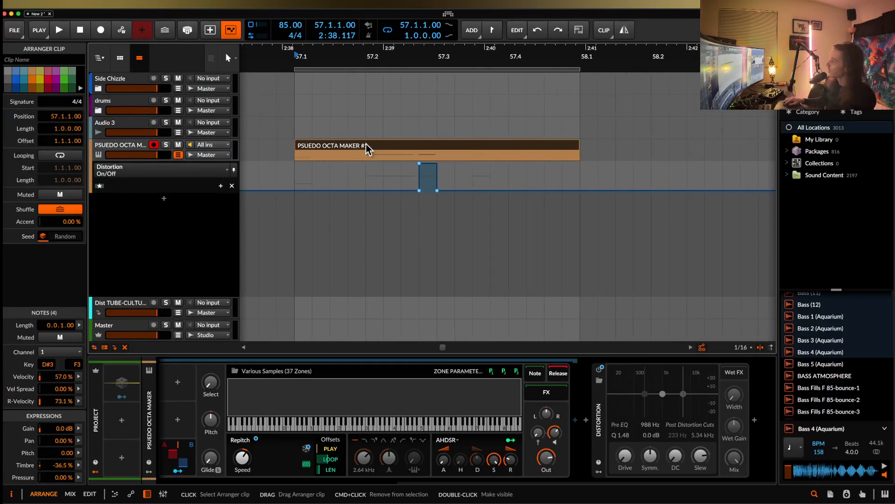
scroll(366, 143, "up", 3)
left_click(326, 153)
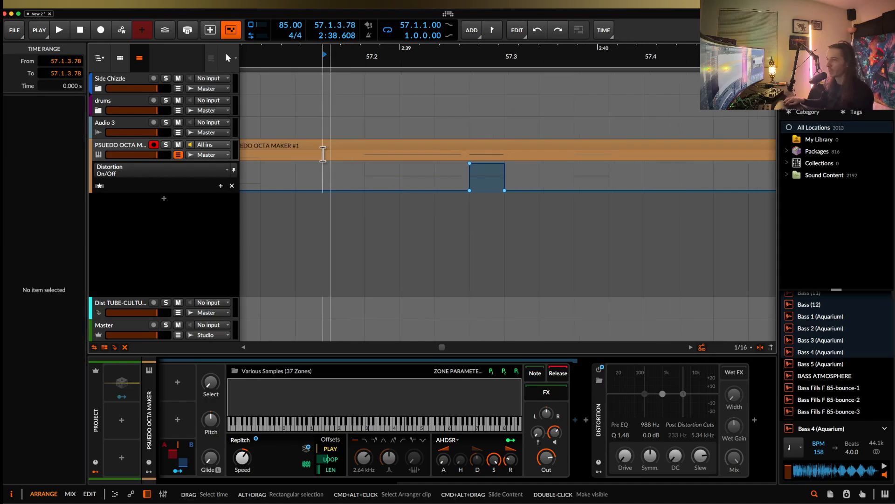
scroll(327, 154, "down", 2)
left_click(357, 159)
key("super+e")
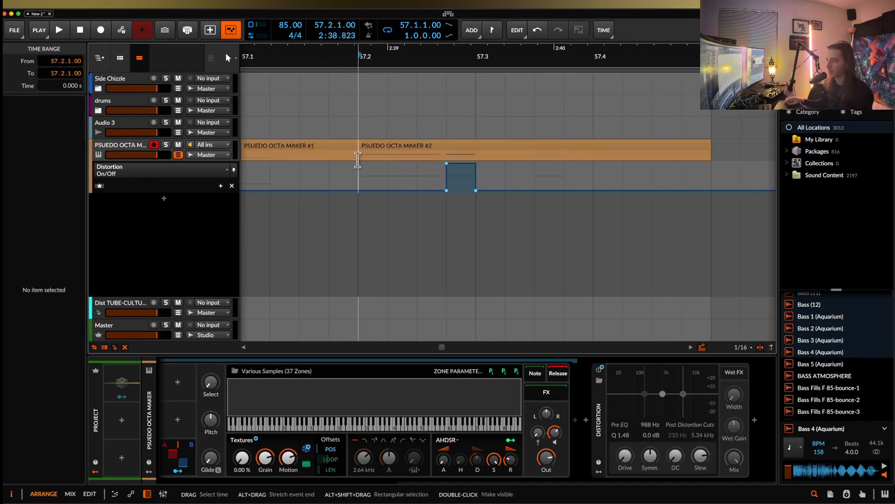
scroll(358, 160, "down", 3)
left_click(343, 154)
scroll(344, 153, "up", 3)
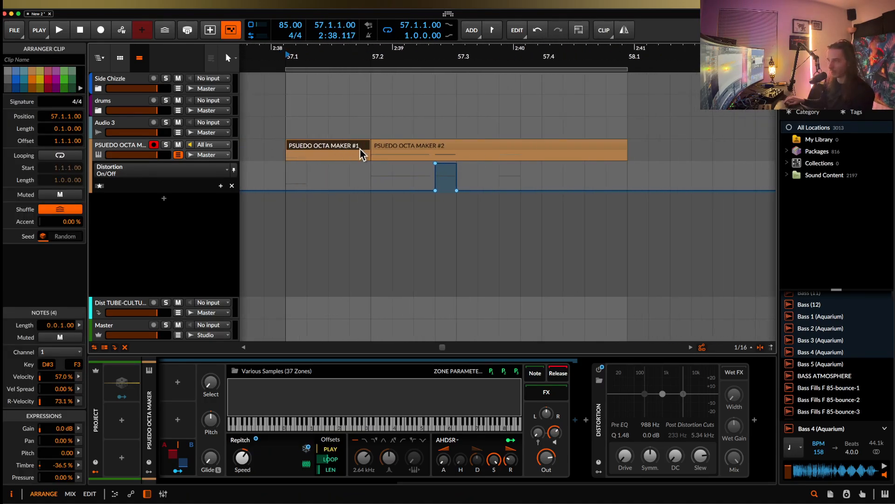
Step: Shorten the PSUEDO OCTA MAKER #1 clip at 57.1.1 to one sixteenth note and play the pattern from there
left_click_drag(371, 149, 325, 147)
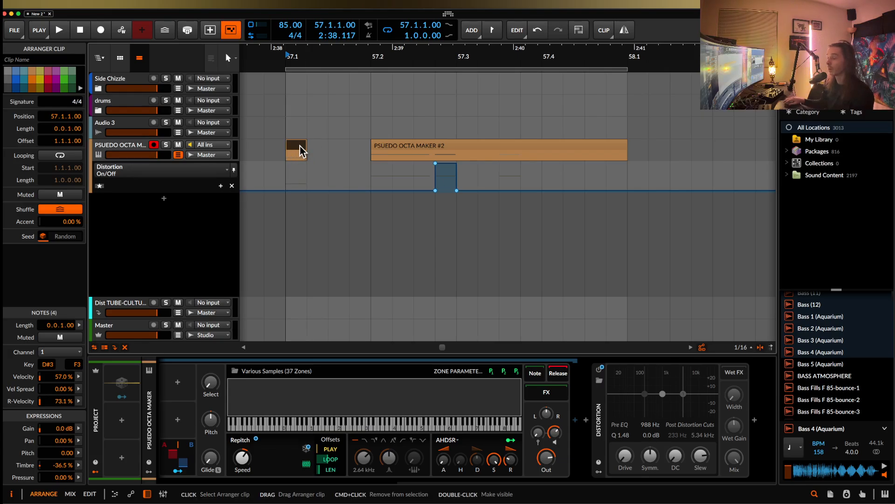
scroll(300, 147, "up", 2)
scroll(301, 146, "down", 1)
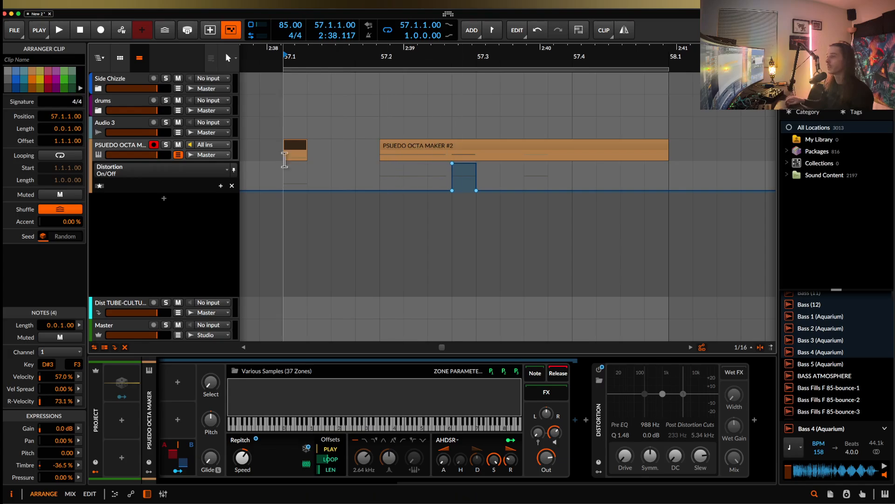
key("space")
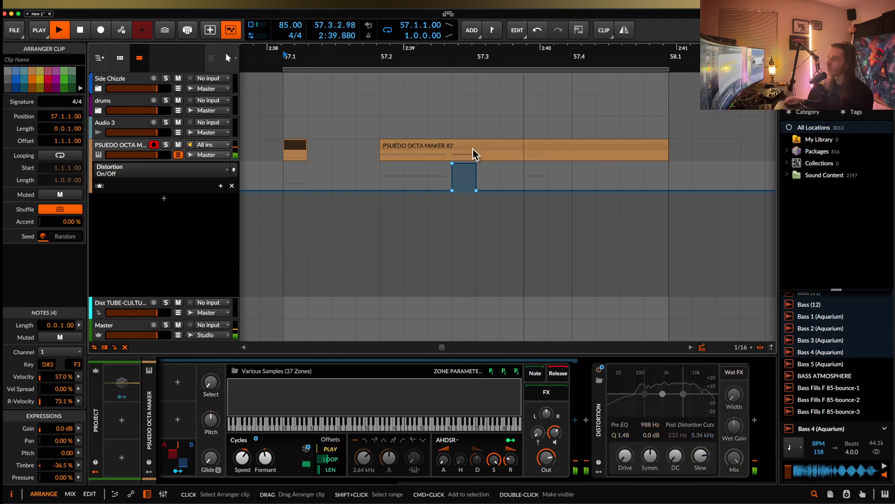
key("space")
Step: Split the PSUEDO OCTA MAKER #2 clip at 57.3.3 and create three consecutive slices, each 0.0.0.50 long
left_click(523, 157)
left_click_drag(522, 158, 537, 145)
key("super+e")
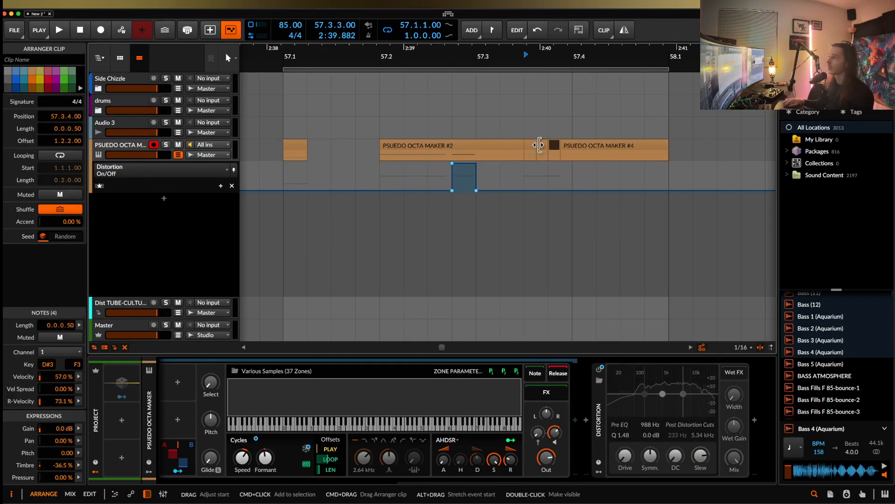
Step: Open the PSUEDO OCTA MAKER #4 clip and draw four consecutive sixteenth G#3 notes from 1.4.1 to 2.1.1
left_click(212, 383)
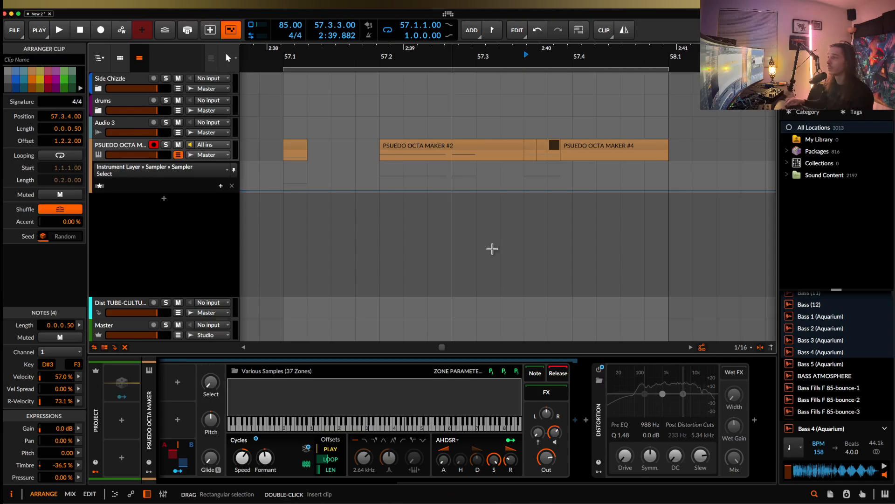
double_click(580, 150)
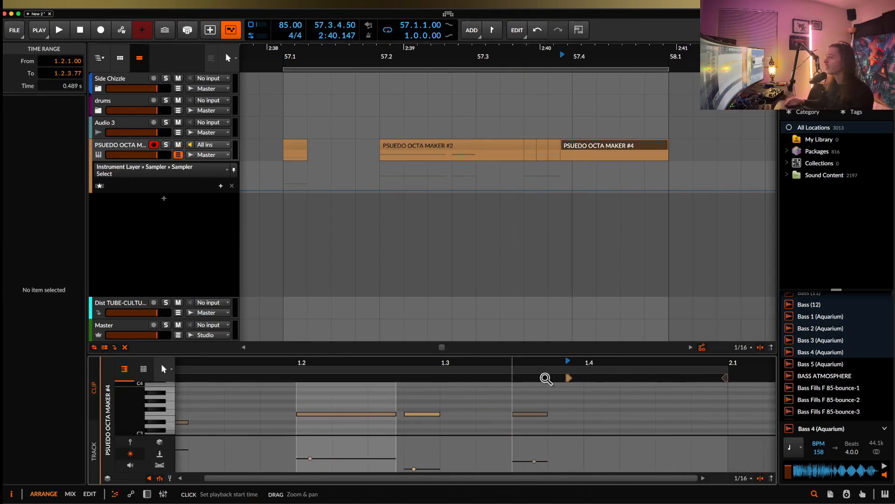
scroll(597, 413, "up", 1)
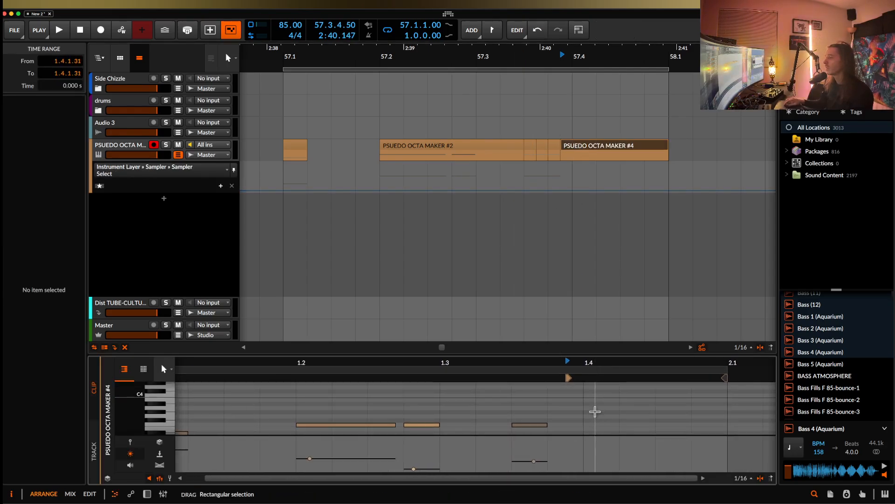
double_click(594, 411)
left_click_drag(679, 412, 619, 412)
key("ctrl+d")
key("ctrl+d")
key("ctrl+d")
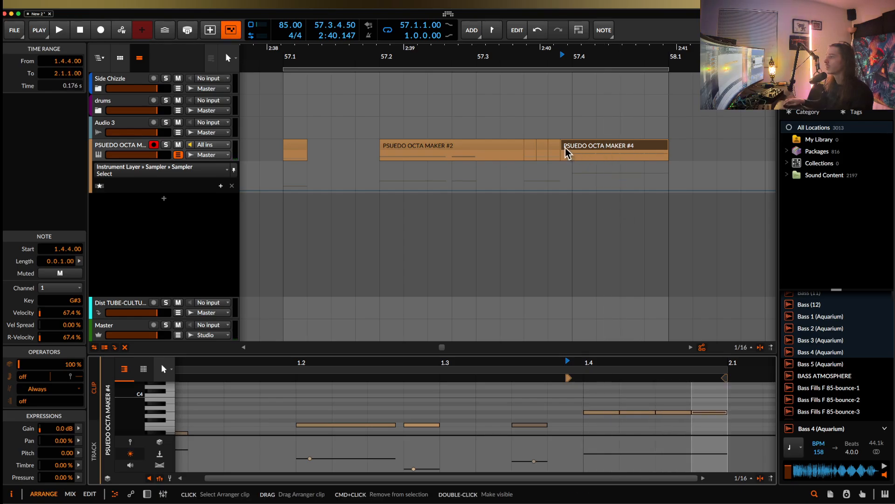
Step: Trim the last clip's start to 57.4.1 and compress its four G#3 notes to 0.0.0.50 each, ending at 1.4.3
left_click_drag(565, 148, 577, 148)
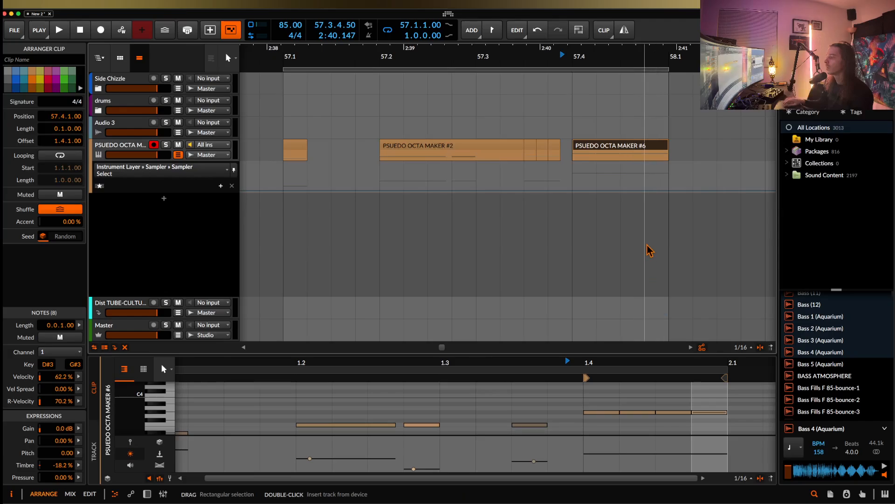
left_click_drag(585, 383, 713, 440)
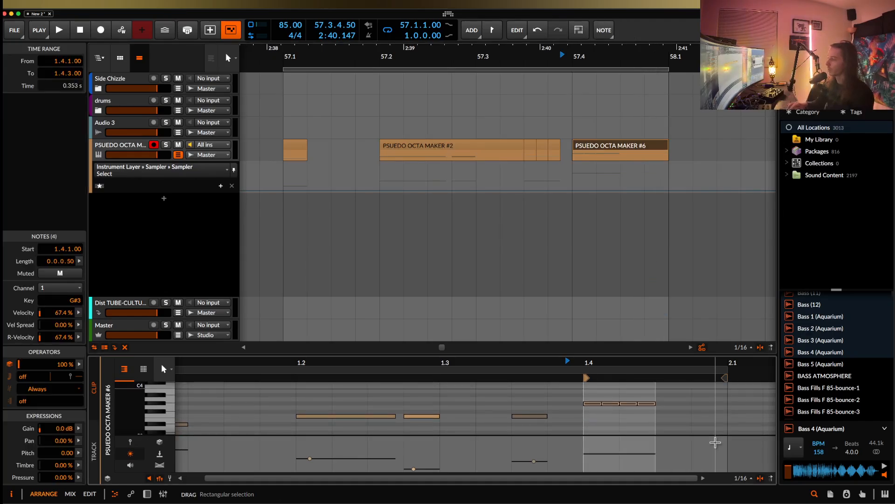
Step: Give each of the four G#3 notes its own timbre value, with the second note at -49.3 %
left_click(602, 446)
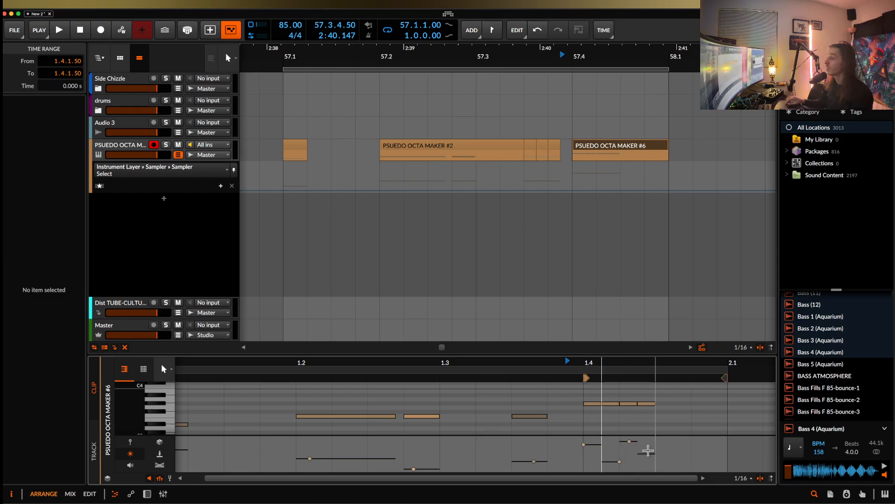
left_click(613, 403)
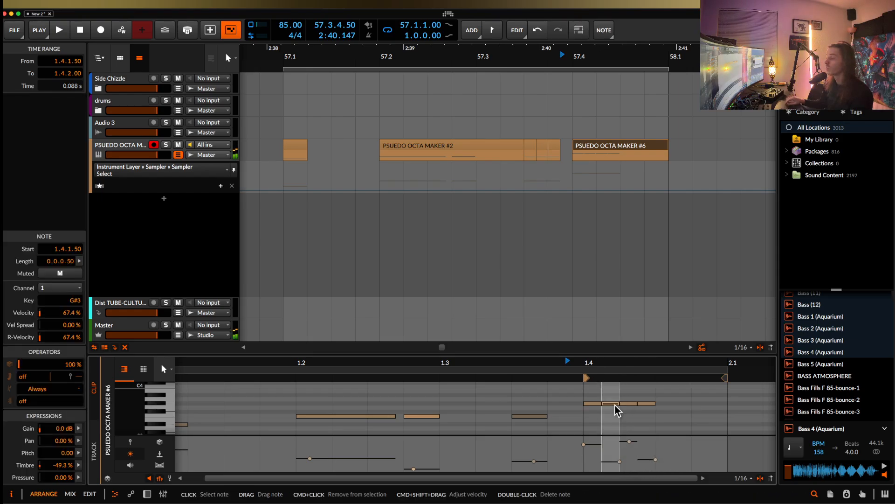
Step: Vary the pitch of the four G#3 notes around a mean of 0.27 and set their chance to 58.3 %
scroll(501, 401, "down", 2)
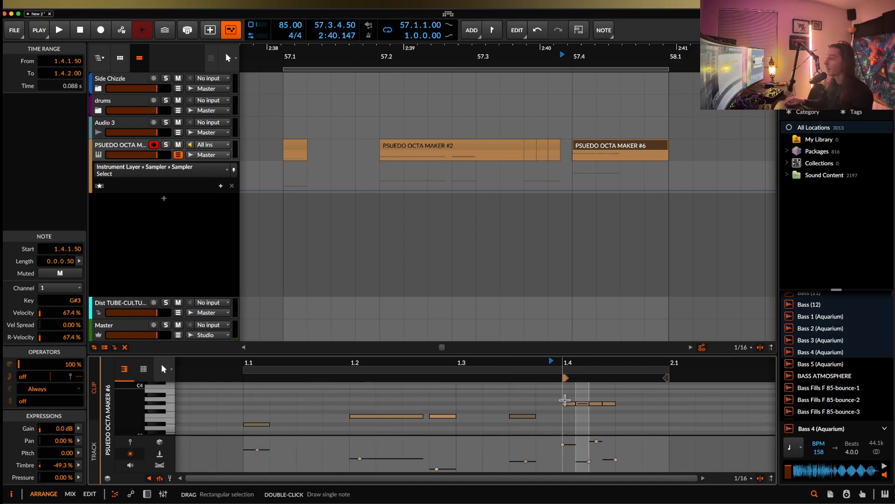
left_click_drag(559, 395, 624, 405)
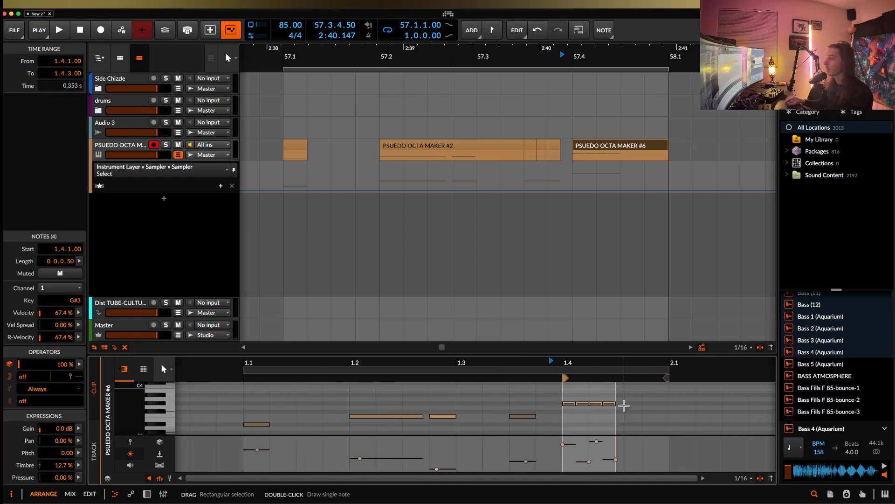
left_click(79, 453)
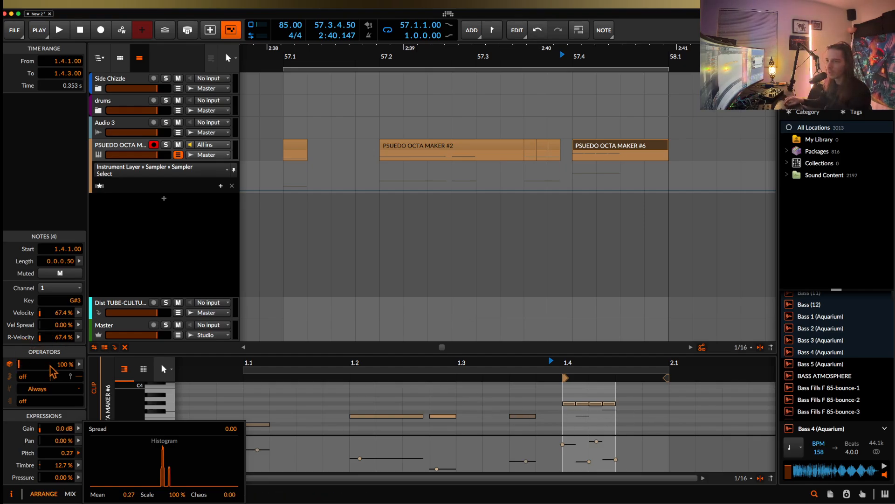
left_click(62, 392)
left_click_drag(62, 373, 64, 371)
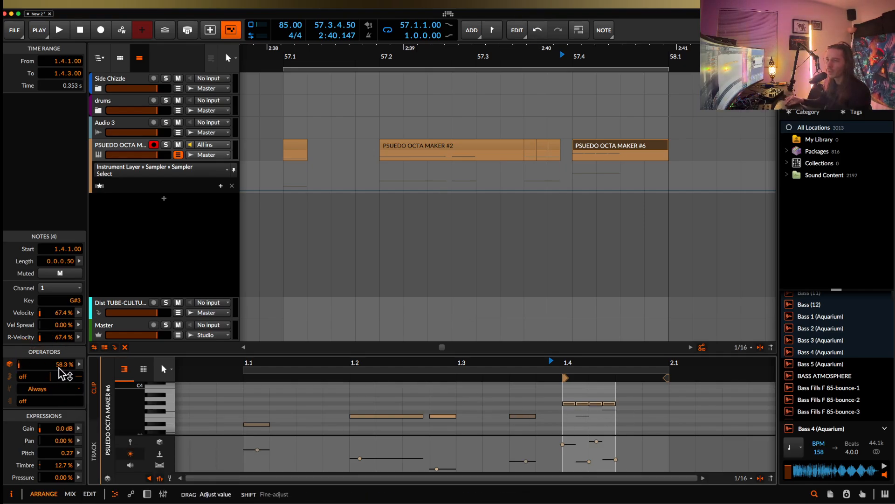
Step: Set the repeats of the F3 note at 1.2.1 in the PSUEDO OCTA MAKER #6 clip to 13
left_click(609, 151)
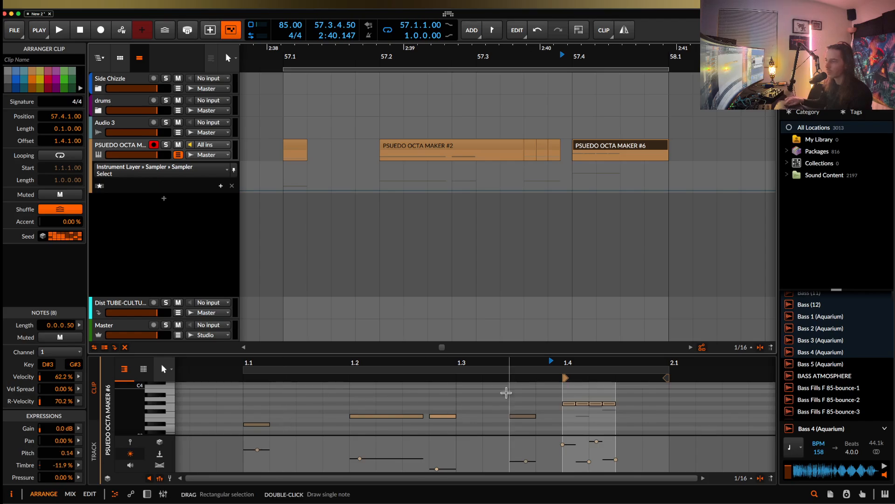
left_click(380, 416)
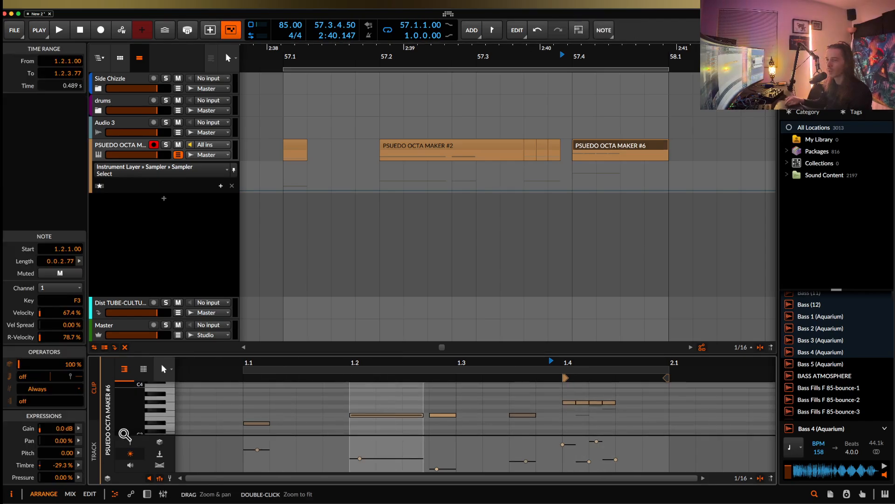
left_click_drag(24, 377, 50, 375)
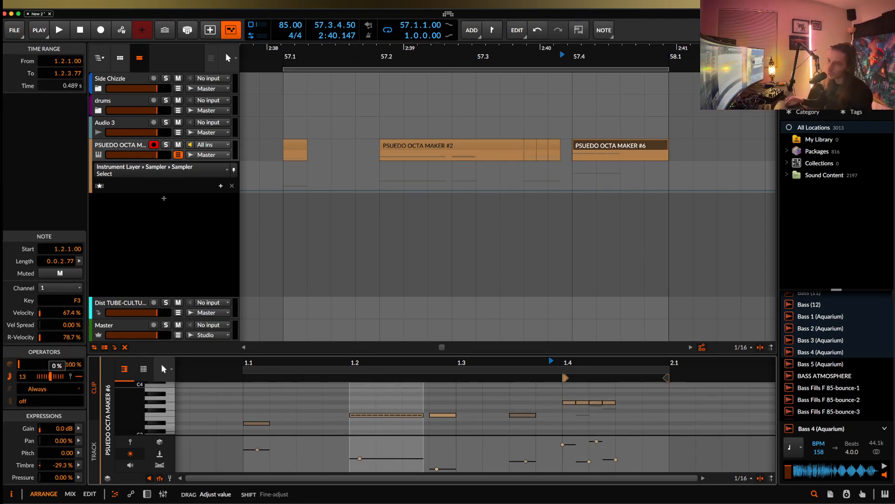
Step: Play the pattern from the first clip at 57.1.1, and again from the three short slices at 57.3.3
left_click(296, 147)
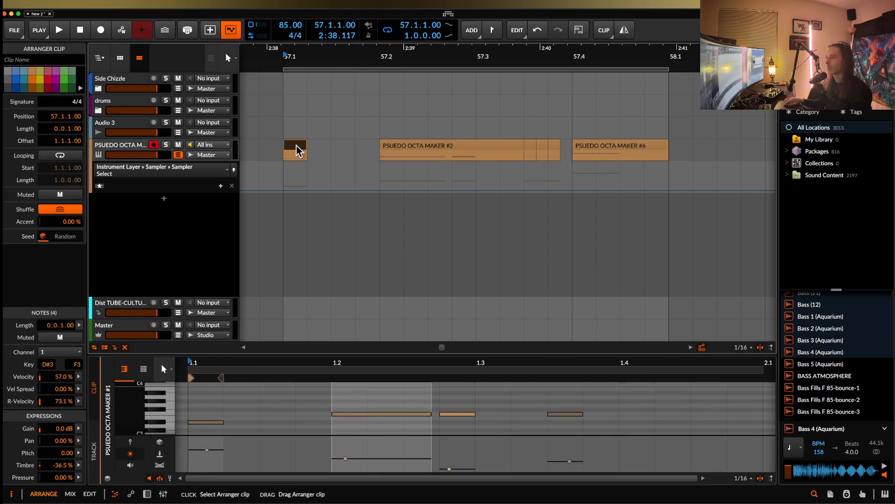
key("space")
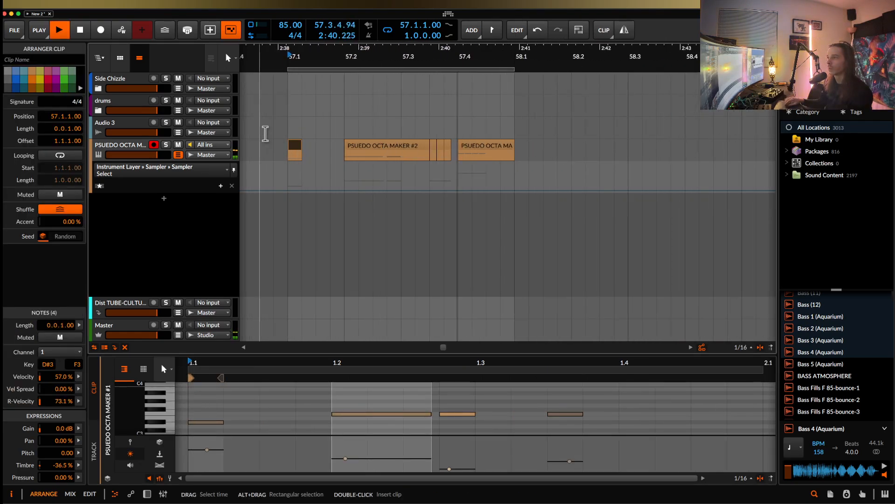
key("space")
left_click(433, 148)
scroll(434, 148, "up", 5)
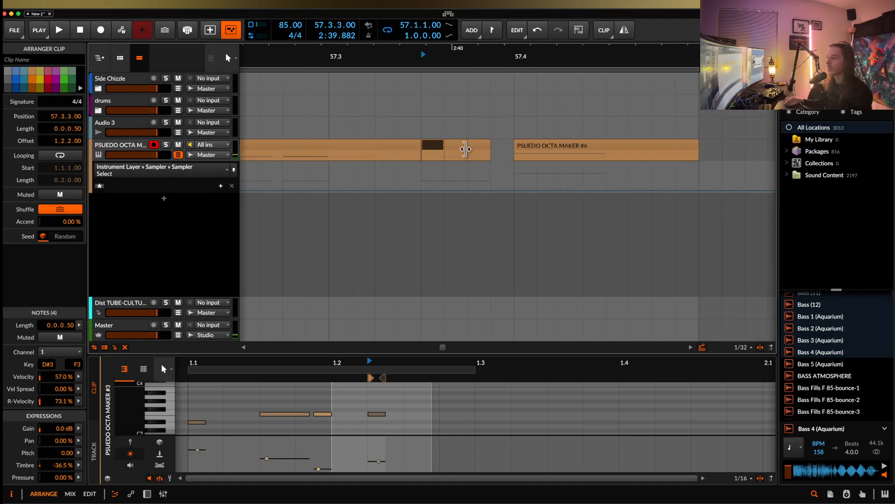
left_click(487, 149, "shift")
key("space")
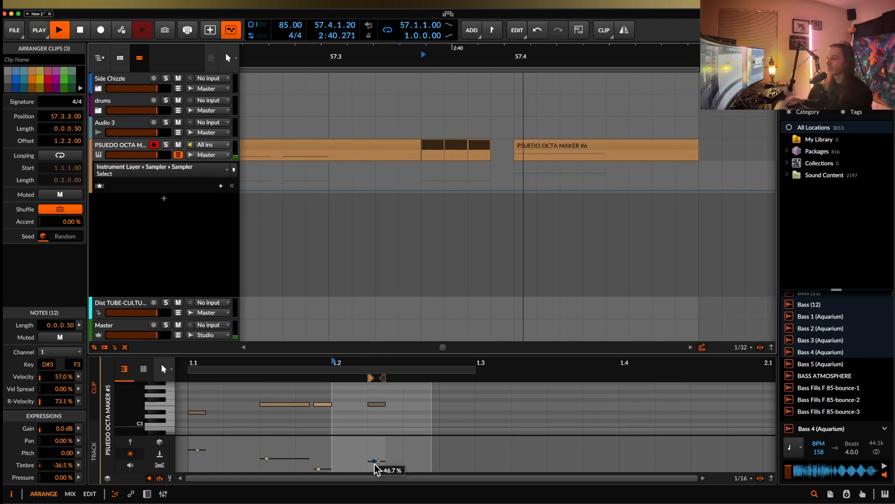
key("space")
Step: Set the timbre of the note in the first slice at 57.3.3 to 42.7 % and transpose it up to F4
left_click(429, 148)
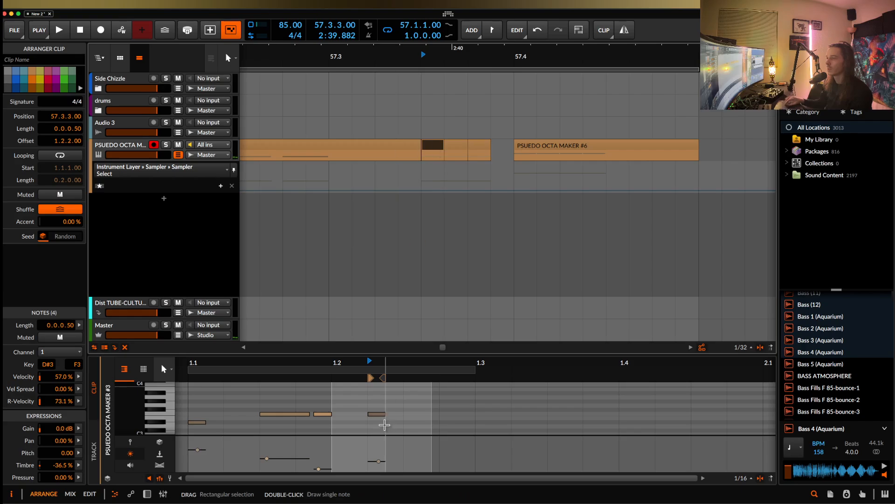
left_click(371, 461)
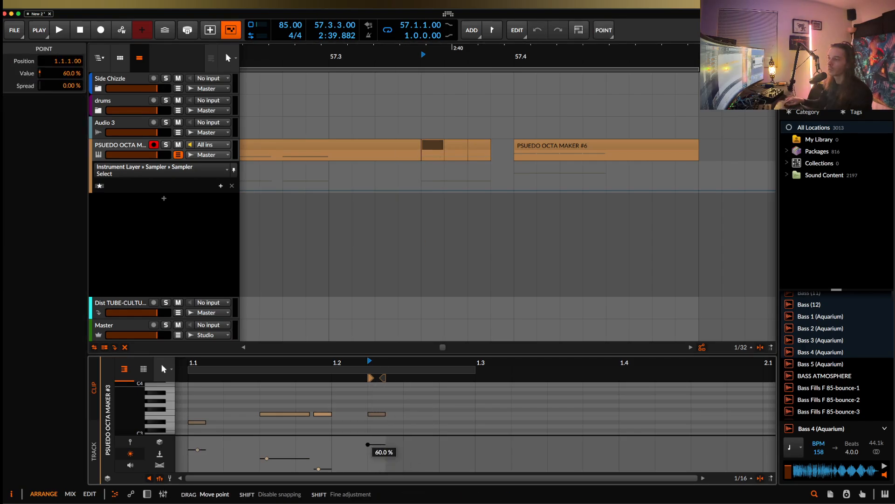
left_click_drag(377, 446, 376, 447)
key("space")
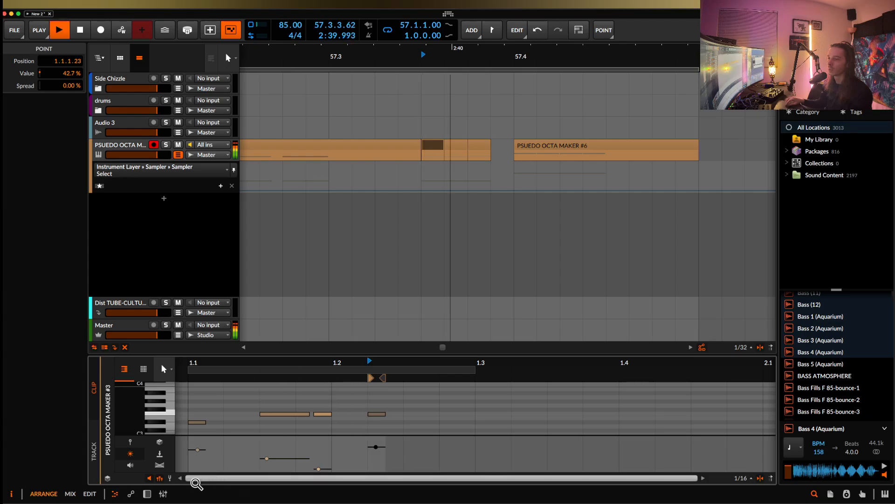
key("space")
left_click(374, 414)
key("shift+Up")
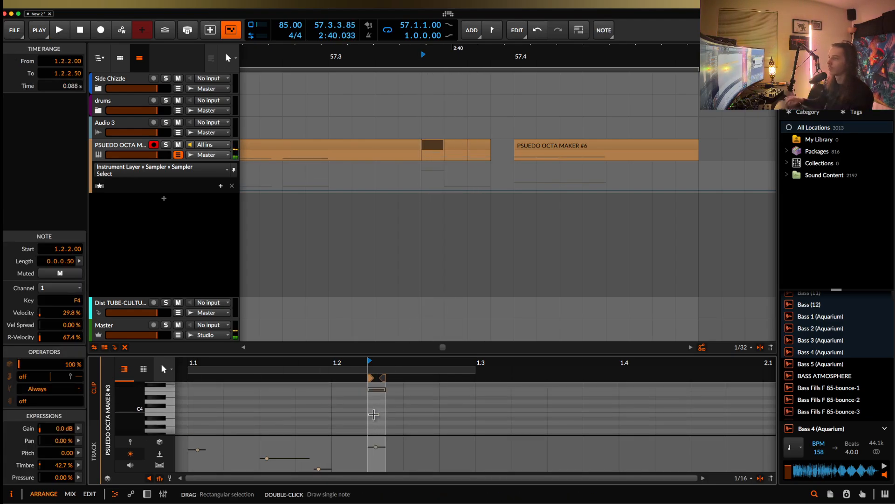
Step: Play the first slice, set the second slice's note timbre to -8.67 %, and listen to it
left_click(431, 145)
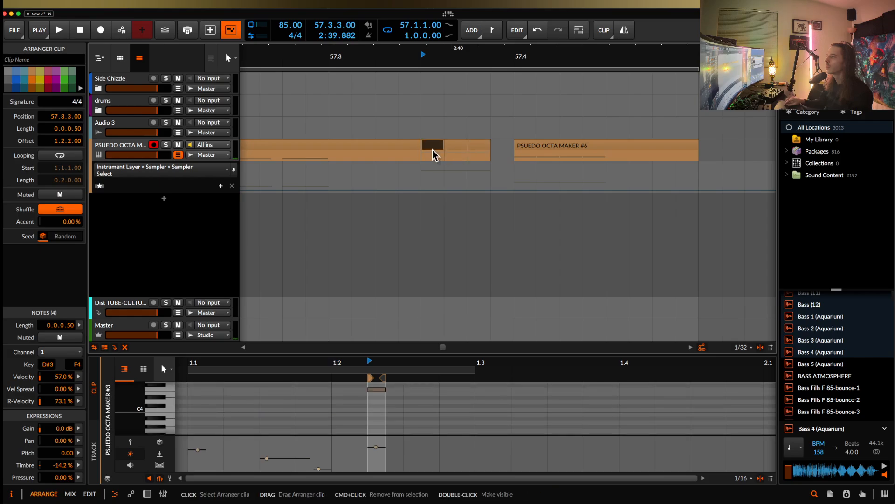
key("space")
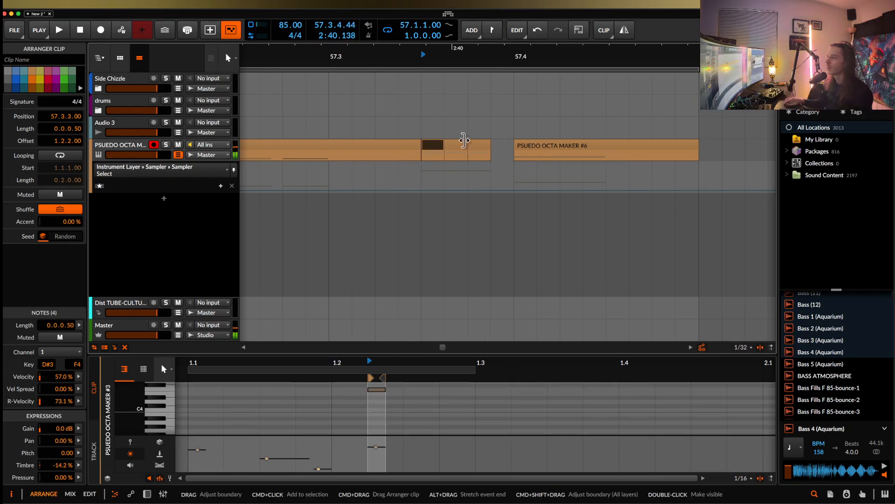
left_click(465, 140)
left_click_drag(378, 451, 374, 454)
key("space")
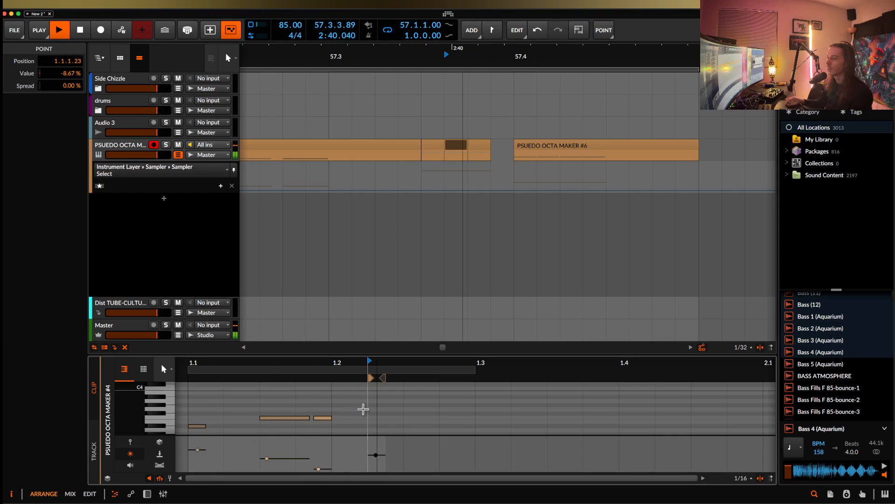
Step: Set the timbre of the note in the third slice, at 57.3.4, to 98.0 %
left_click(471, 145)
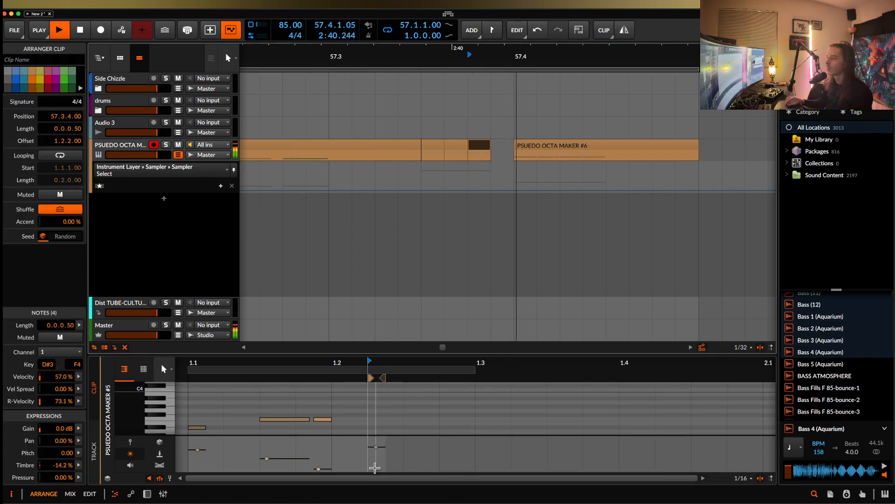
key("space")
left_click_drag(377, 447, 375, 440)
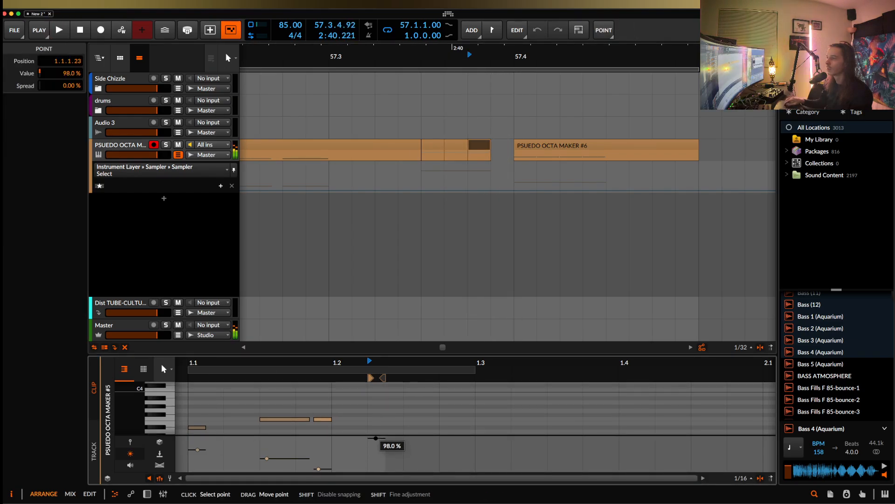
Step: Play back the edited slices and the whole pattern from the first clip at 57.1.1
key("space")
key("space")
key("space")
scroll(376, 174, "down", 5)
key("space")
key("space")
scroll(376, 174, "left", 4)
scroll(376, 174, "down", 3)
key("space")
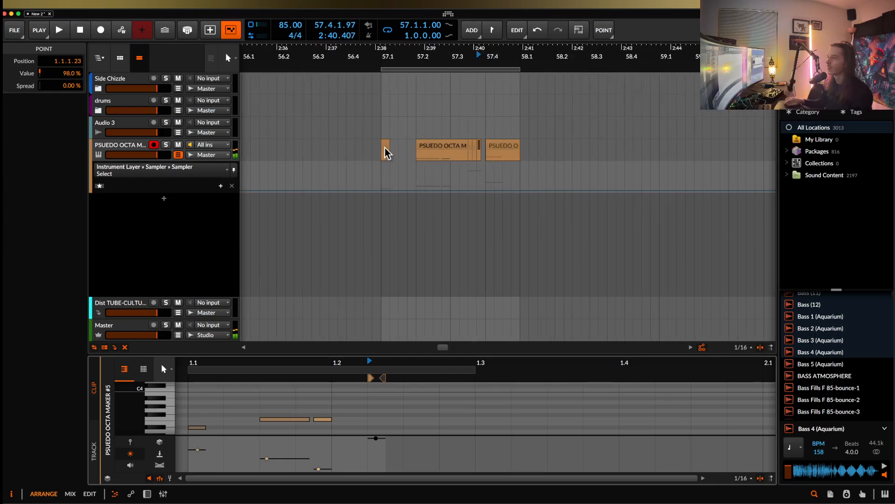
key("space")
left_click(385, 147)
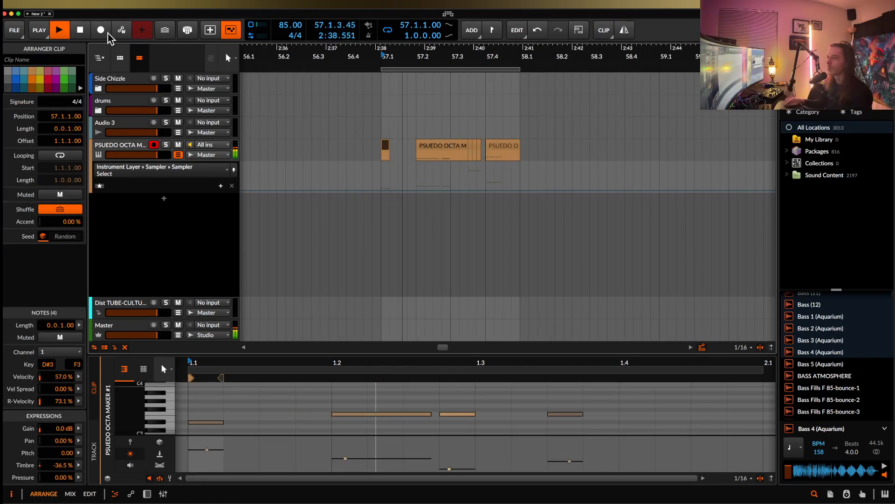
scroll(499, 137, "up", 2)
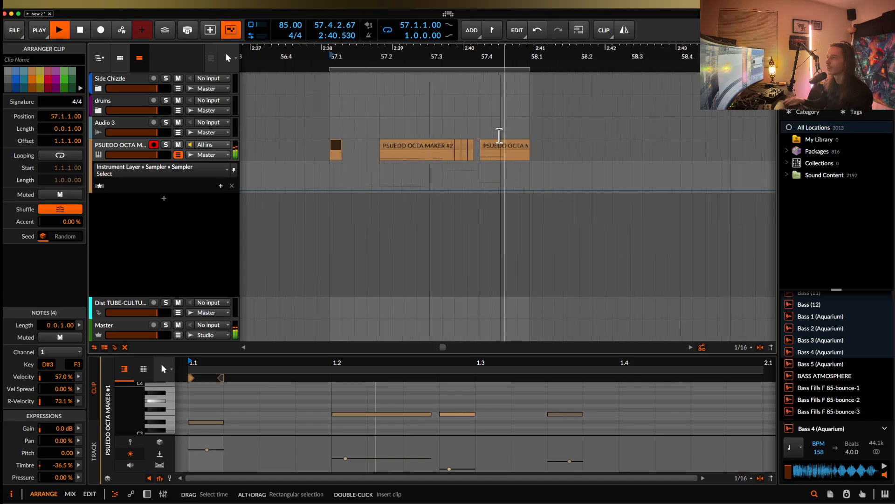
Step: In the clip at 57.4.1, set the second repeated note's timbre to -64.0 %, raise the fourth note's timbre, and play the result
scroll(499, 136, "up", 3)
left_click(491, 144)
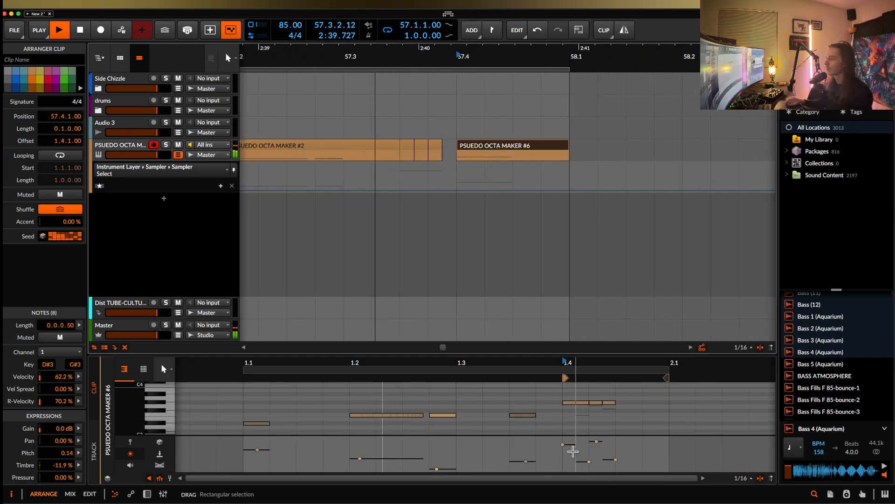
key("space")
key("space")
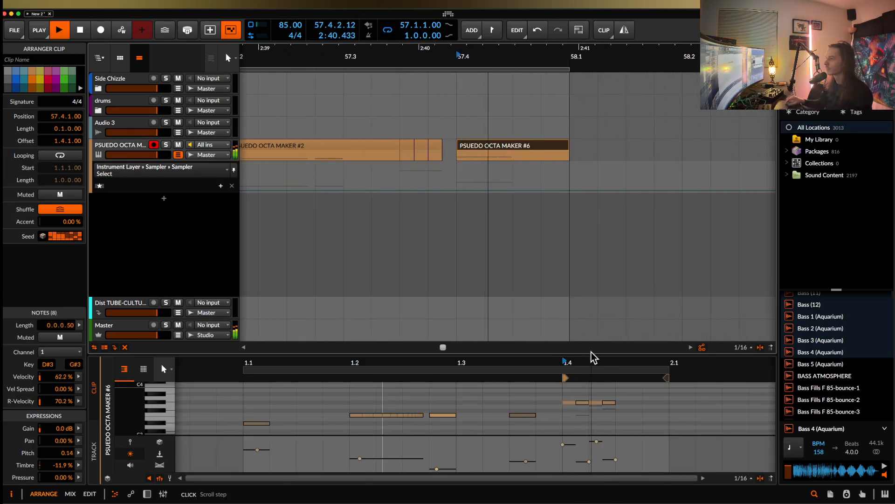
mouse_move(589, 461)
left_mouse_down()
mouse_move(582, 456)
mouse_move(589, 461)
mouse_move(589, 449)
left_mouse_up()
double_click(581, 447)
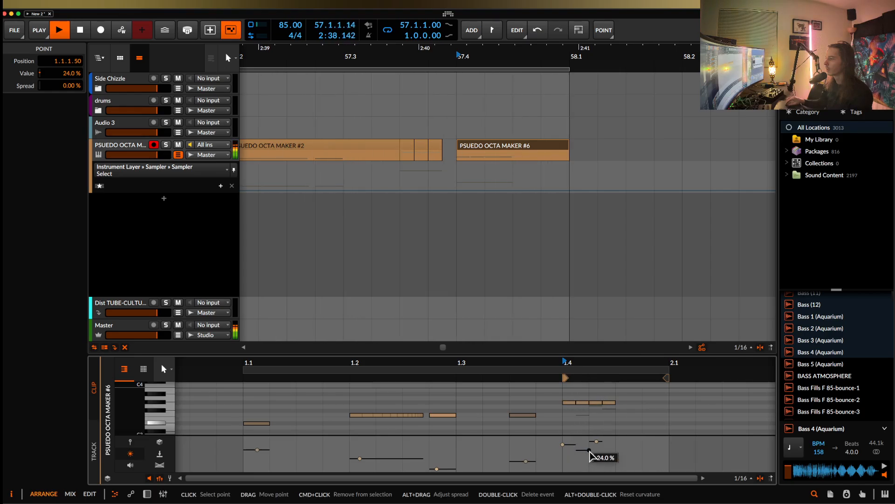
left_click_drag(590, 450, 616, 449)
key("space")
Step: Reset the chance of the four repeated notes from 1.4.1 to 100 % and raise the second note's timbre while listening
left_click_drag(564, 393, 615, 409)
double_click(65, 365)
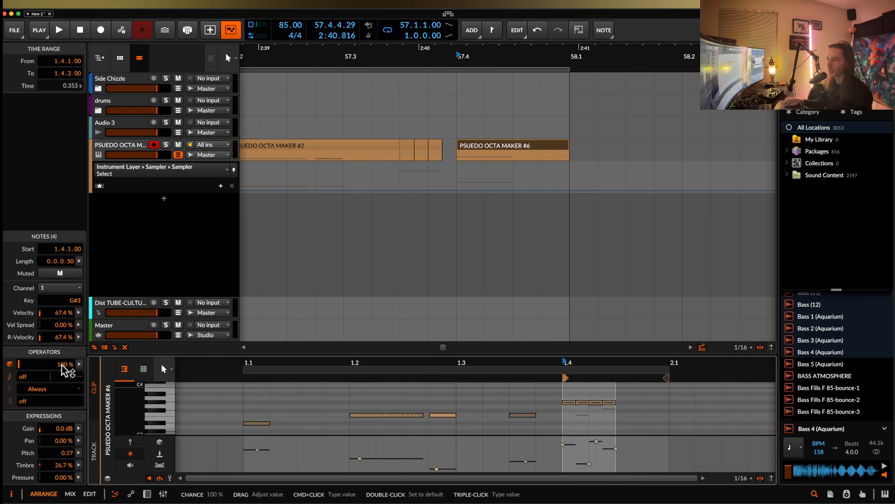
key("space")
key("space")
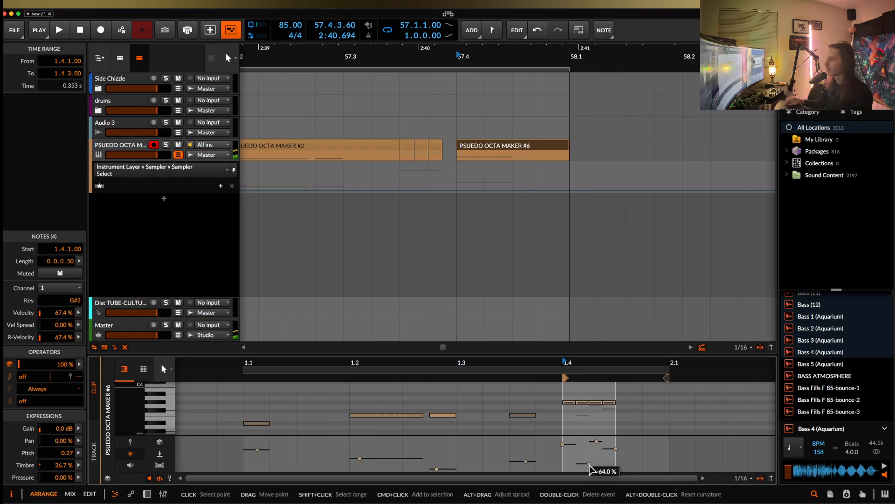
left_click_drag(589, 464, 589, 453)
key("space")
key("space")
Step: Randomize the pitch expression of the four notes from 1.4.1 with histogram Chaos, to a mean of -3.74, and listen
left_click_drag(642, 412, 561, 392)
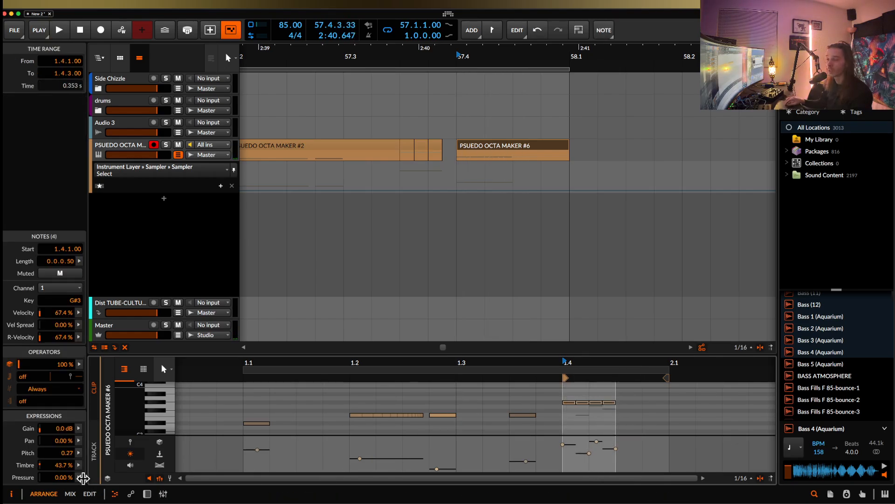
left_click(79, 465)
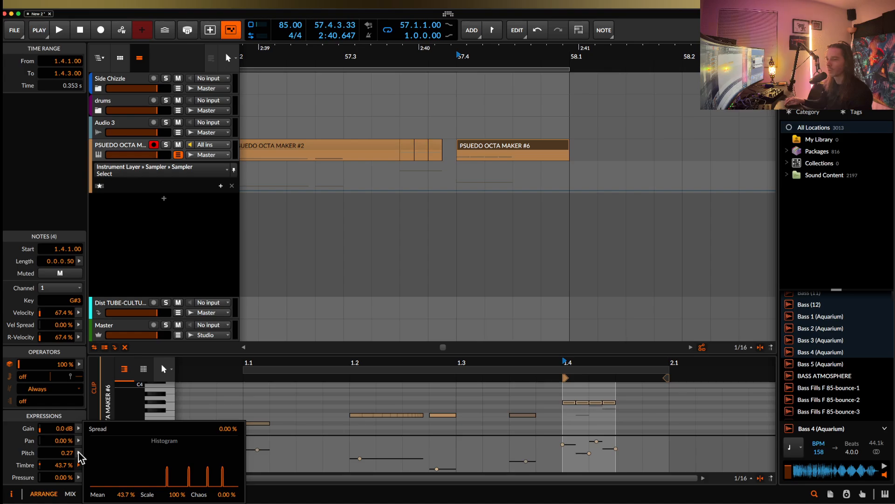
left_click(79, 452)
left_click(78, 452)
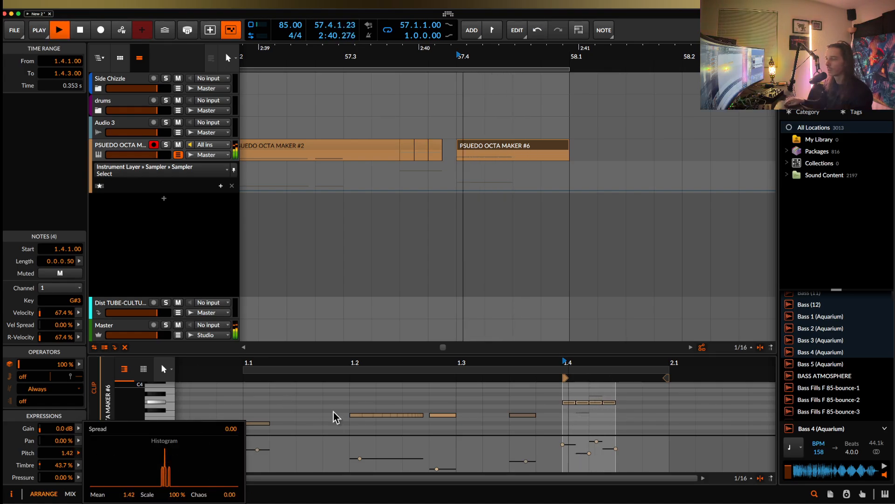
left_click_drag(228, 495, 228, 489)
key("space")
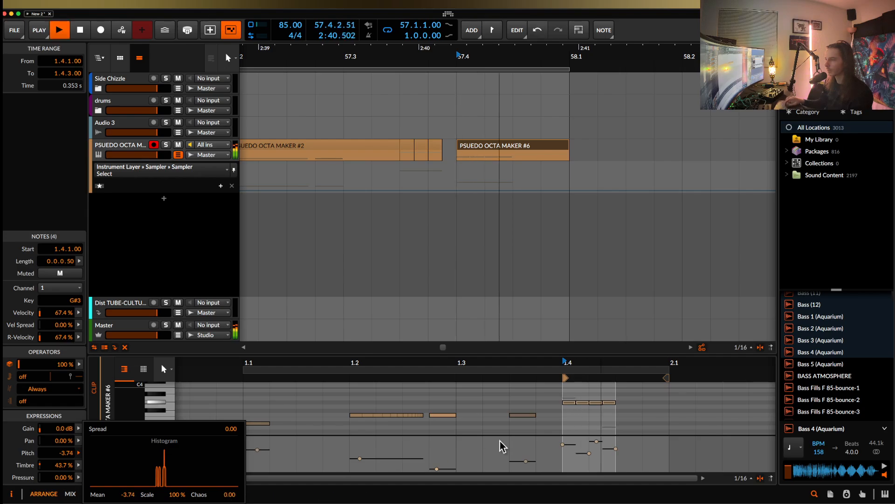
key("space")
key("space")
key("space")
Step: Scale the four notes to half length, duplicate them three times to fill the clip up to 2.1.1, and play it
left_click(583, 393)
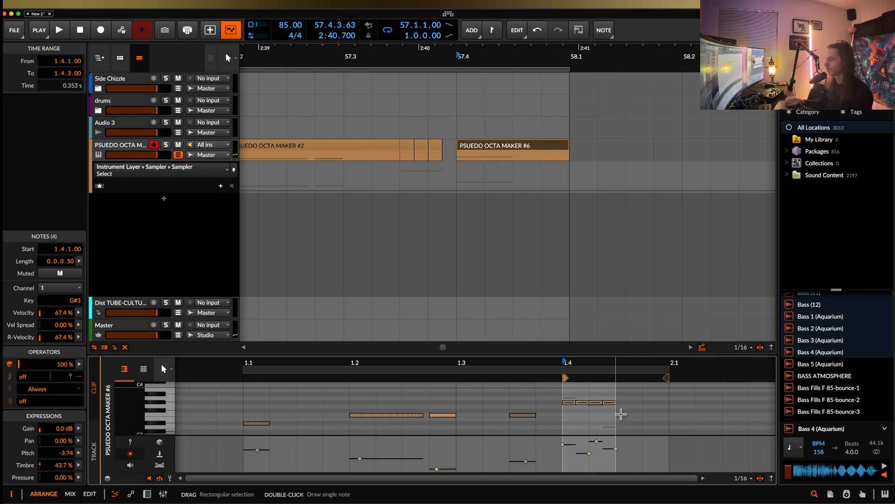
key("super+alt+Left")
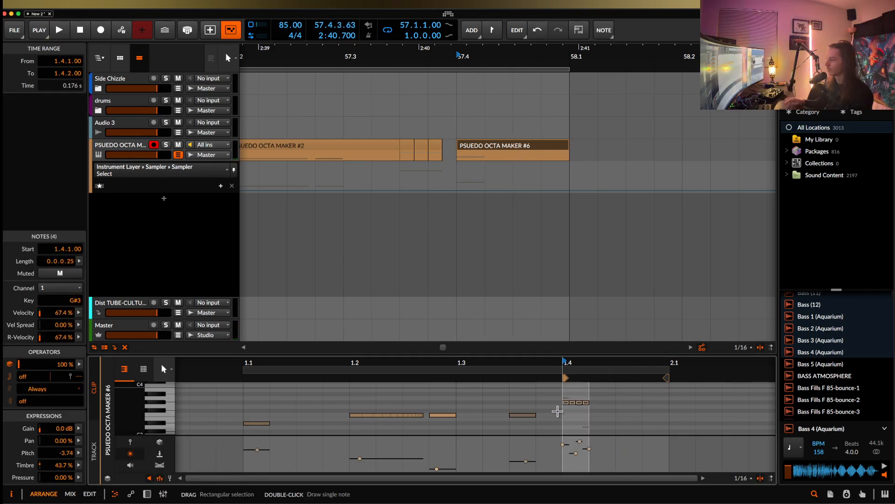
key("super+d")
key("super+d")
key("super+d")
key("space")
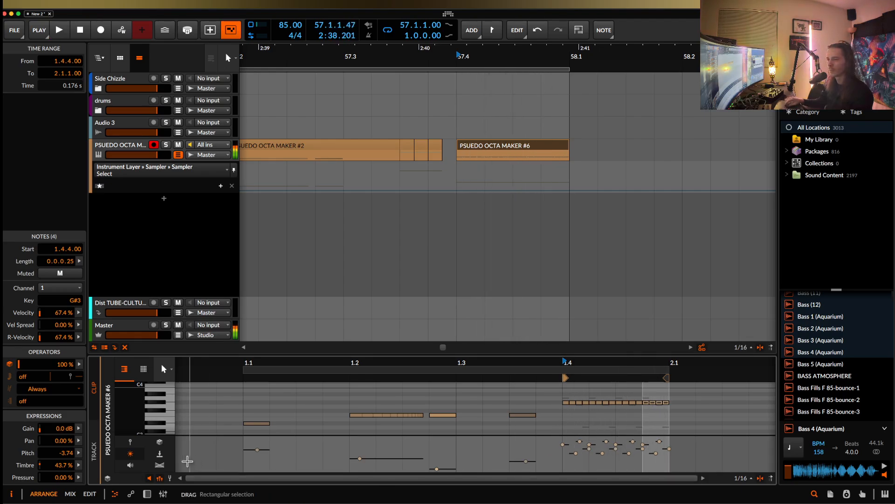
Step: Randomize the timbre of all 16 notes from 1.4.1 with histogram Chaos, to a mean of 35.9 %, and listen
left_click(78, 465)
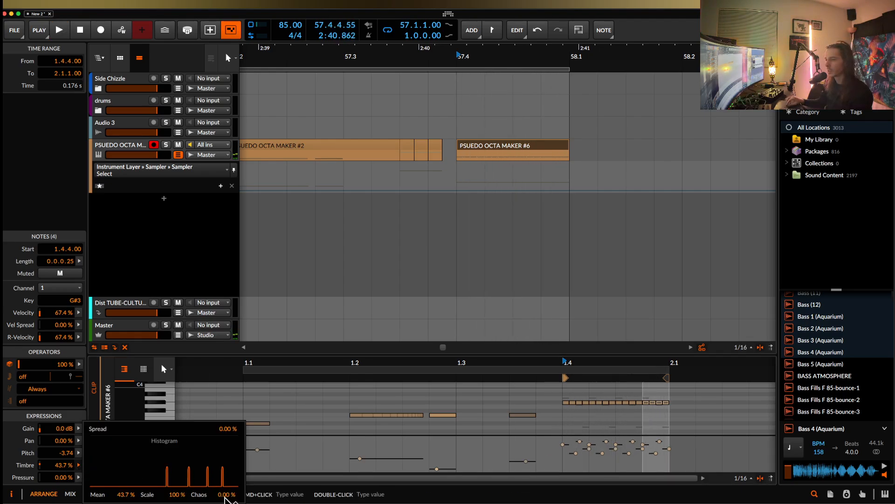
left_click_drag(225, 495, 225, 420)
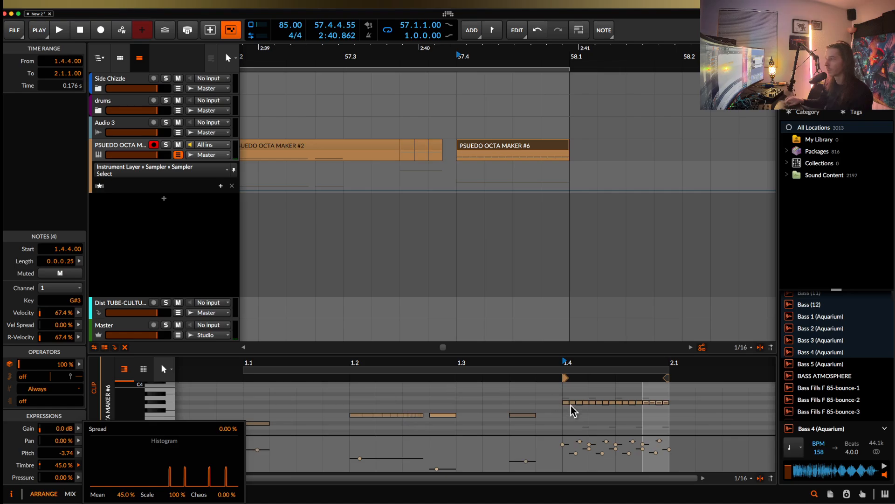
left_click(682, 405)
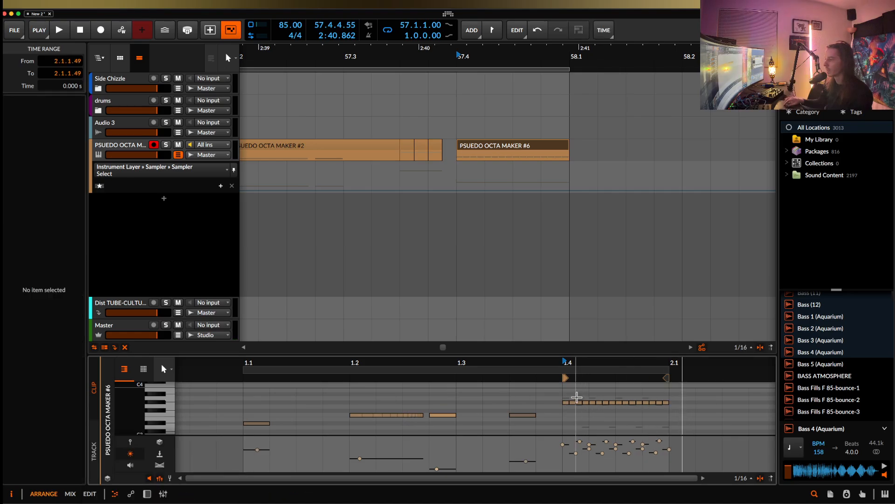
left_click_drag(565, 394, 686, 426)
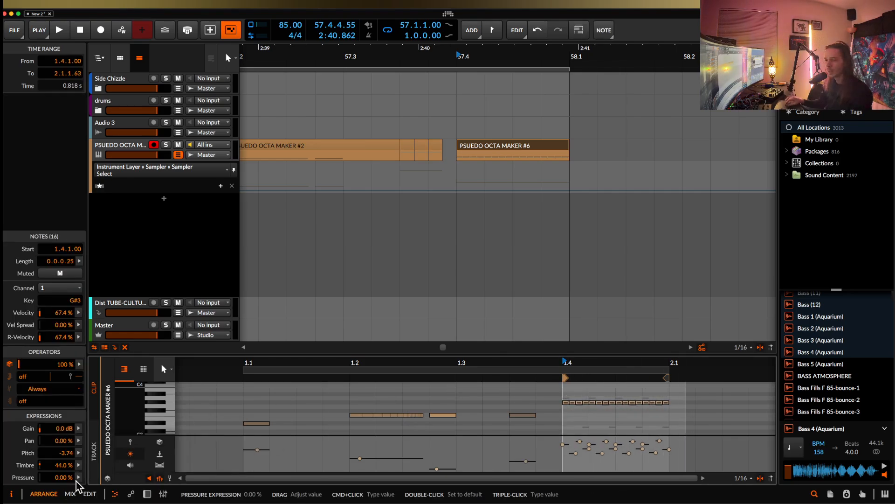
left_click(78, 465)
mouse_move(223, 495)
left_mouse_down()
mouse_move(223, 460)
mouse_move(223, 497)
left_mouse_up()
key("space")
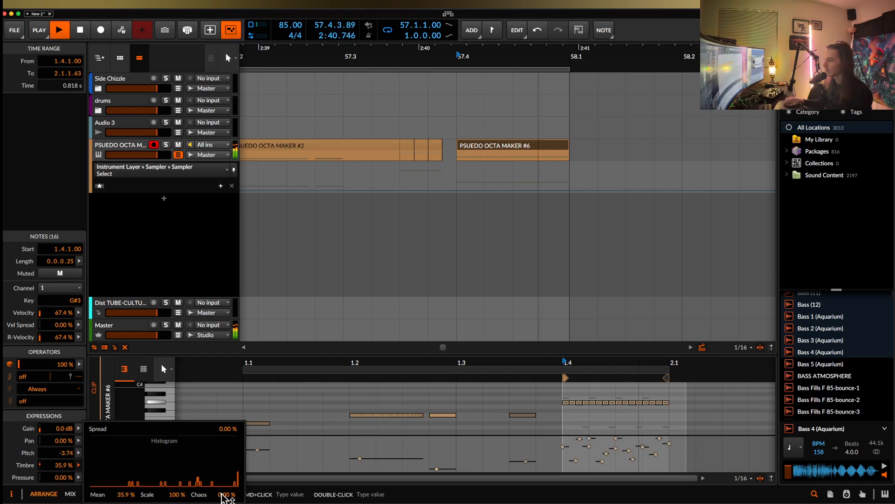
key("space")
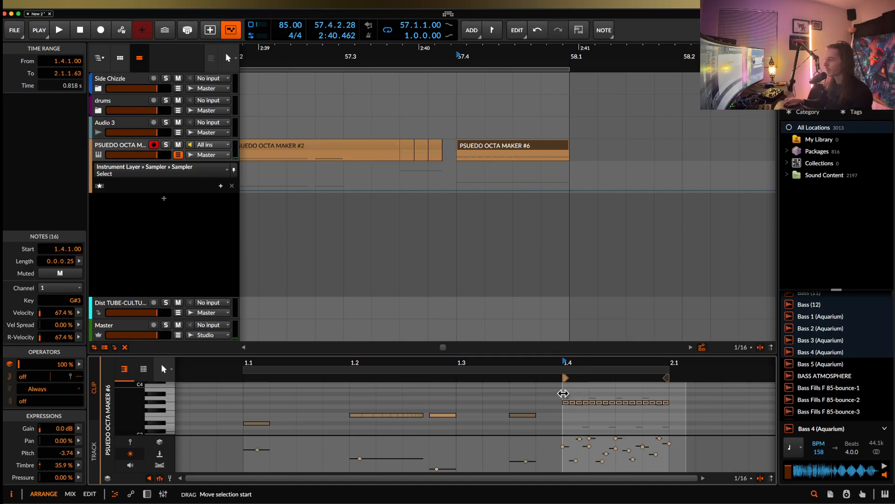
Step: Transpose all 16 short notes from 1.4.1 up two octaves to G#5
left_click(643, 410)
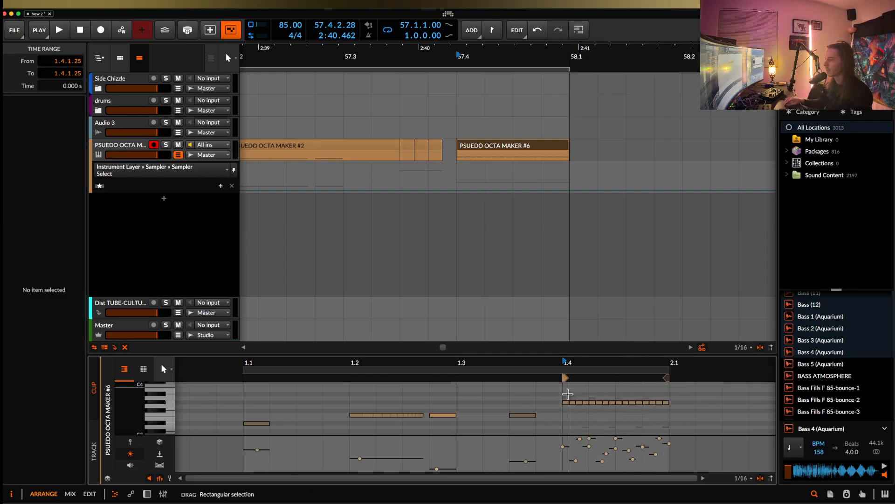
left_click_drag(567, 394, 648, 410)
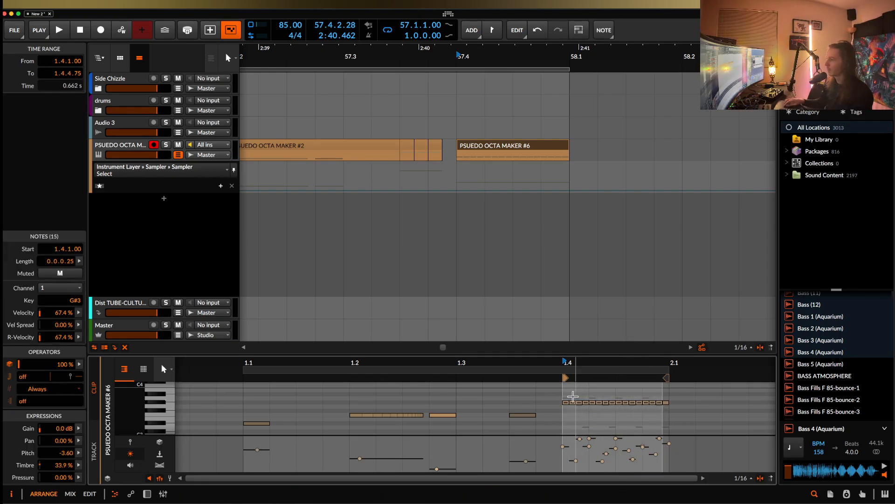
left_click_drag(566, 383, 688, 426)
key("shift+Up")
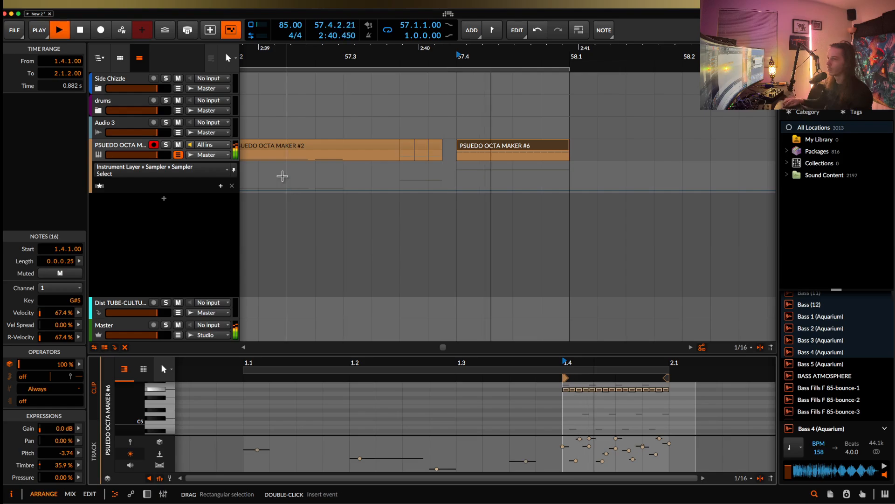
Step: Add a timbre point at about 90 % to the note in the first clip at 57.1.1 and play it back
scroll(283, 176, "down", 3)
left_click(530, 150)
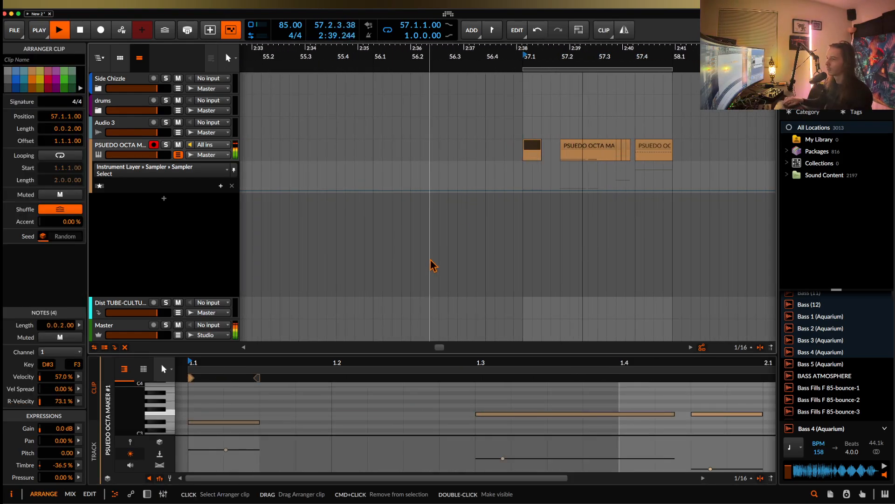
key("space")
left_click_drag(215, 450, 215, 438)
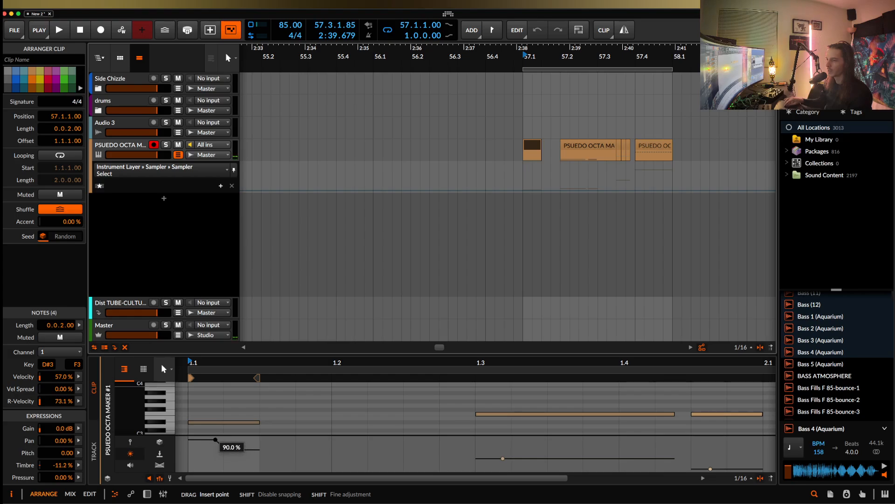
key("space")
scroll(510, 180, "up", 5)
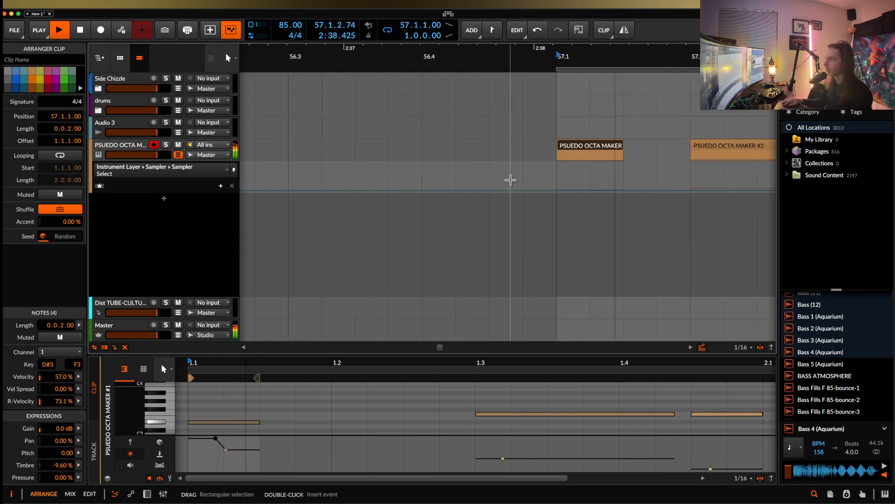
key("space")
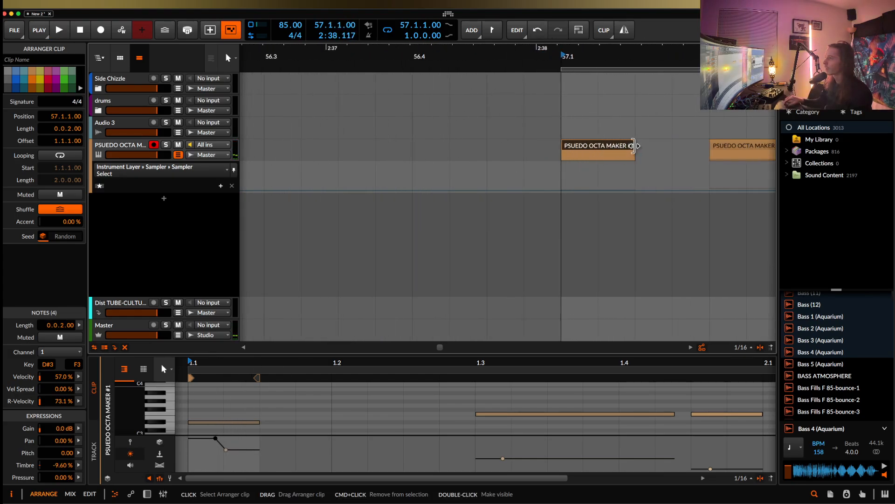
Step: Shorten the first clip to a sixteenth, place three 0.0.0.50 copies in a row from 57.1.3.00, and select the copies
left_click_drag(634, 152, 671, 153)
key("super+d")
left_click(660, 151)
key("Left")
key("Left")
left_click(680, 150, "shift")
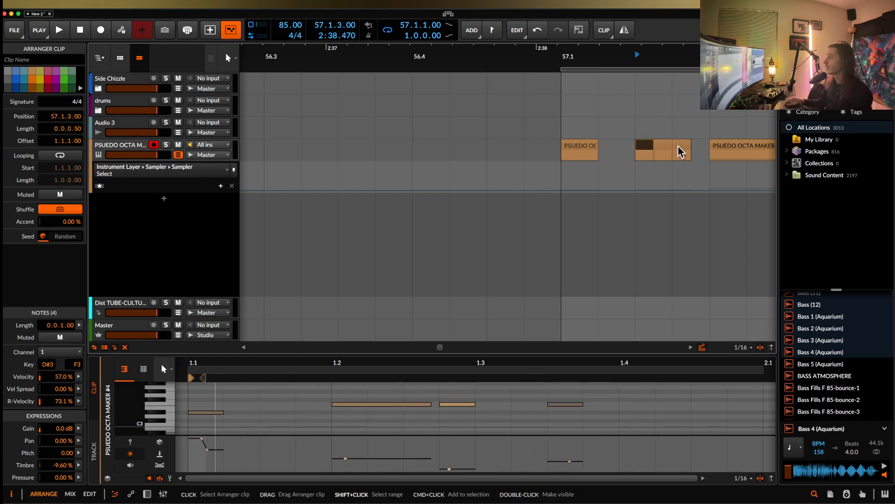
scroll(682, 152, "up", 5)
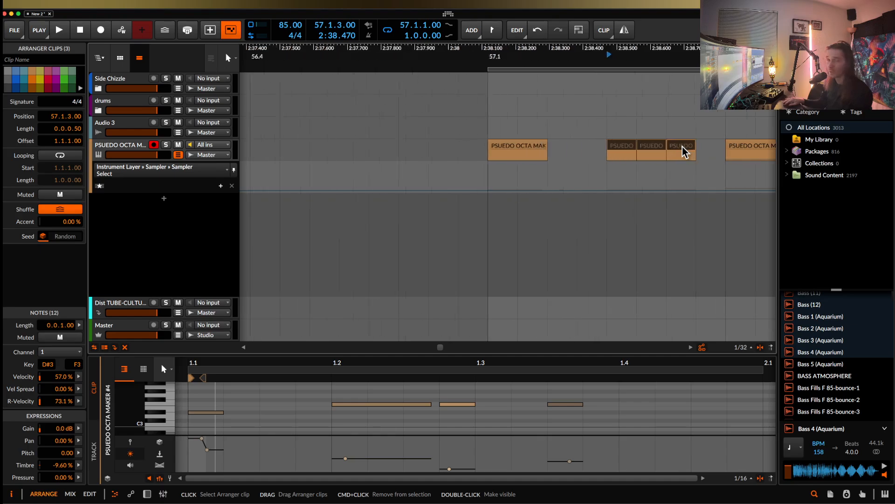
scroll(682, 152, "up", 6)
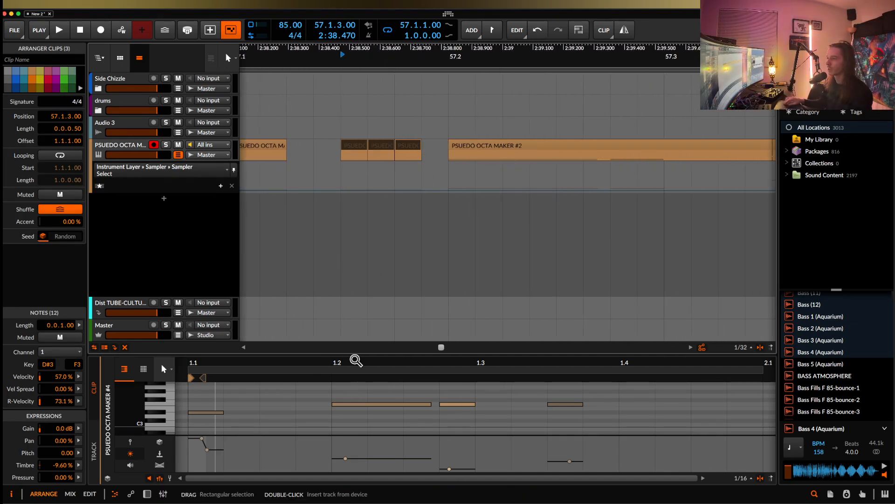
Step: Consolidate the three selected short clips into one and lower the starting timbre point of each of its three notes
key("ctrl+j")
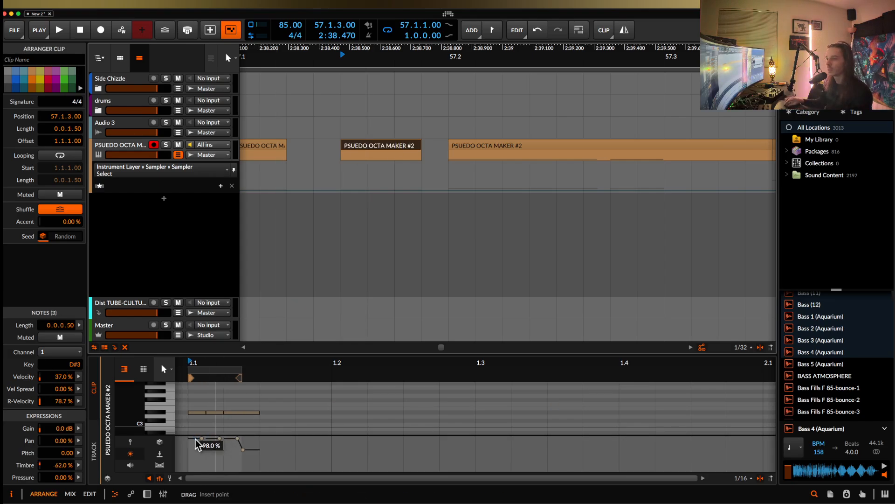
left_click_drag(195, 438, 213, 468)
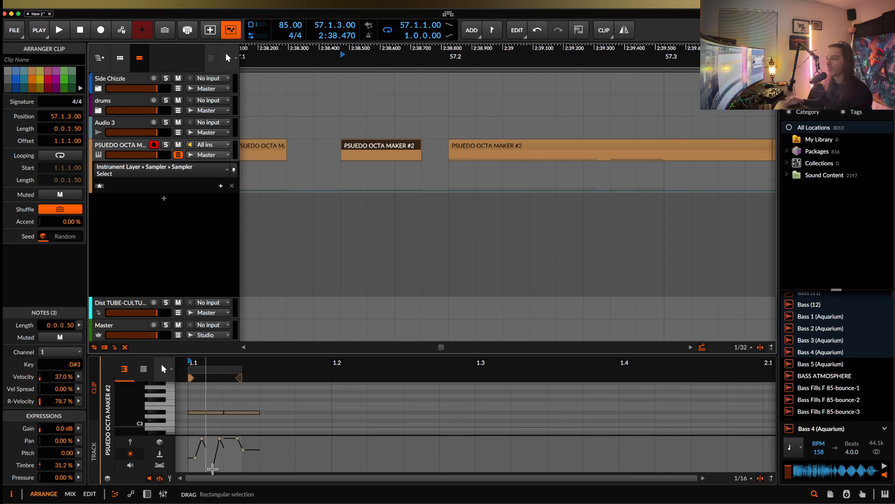
key("space")
left_click_drag(231, 439, 231, 462)
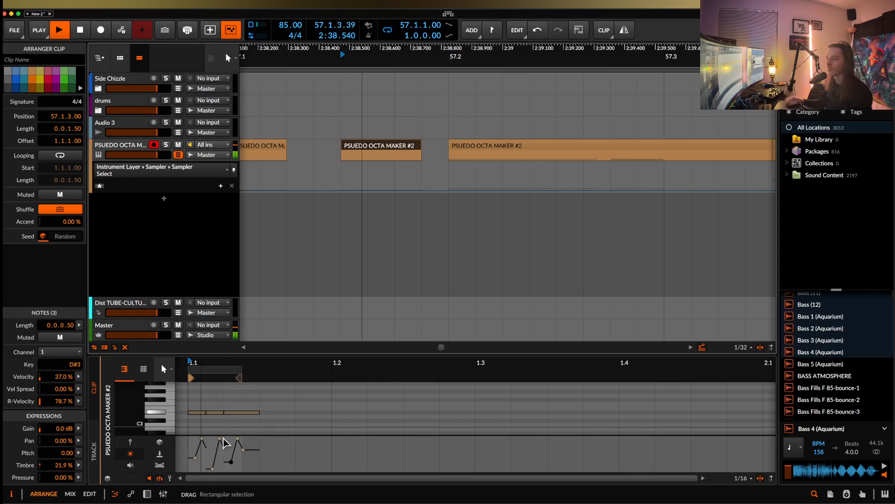
Step: Transpose the clip's middle note up an octave to D#4 and show the track's device chain
left_click(216, 414)
key("shift+Up")
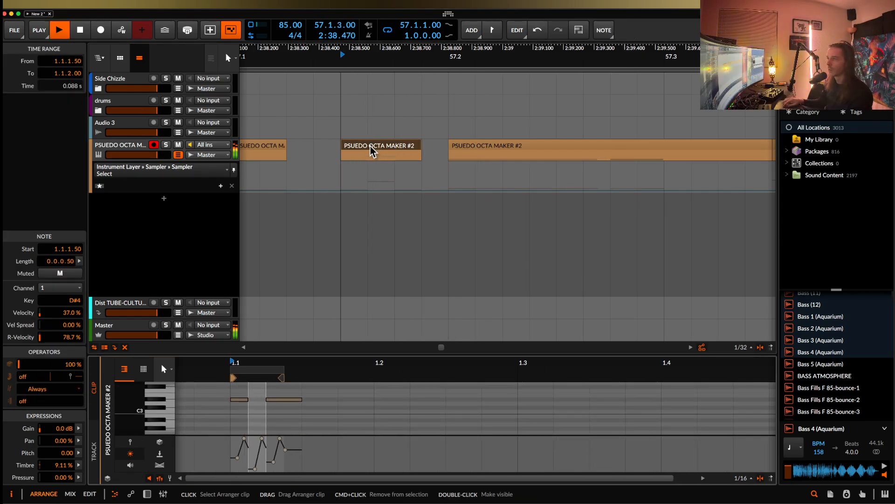
scroll(349, 169, "down", 3)
key("d")
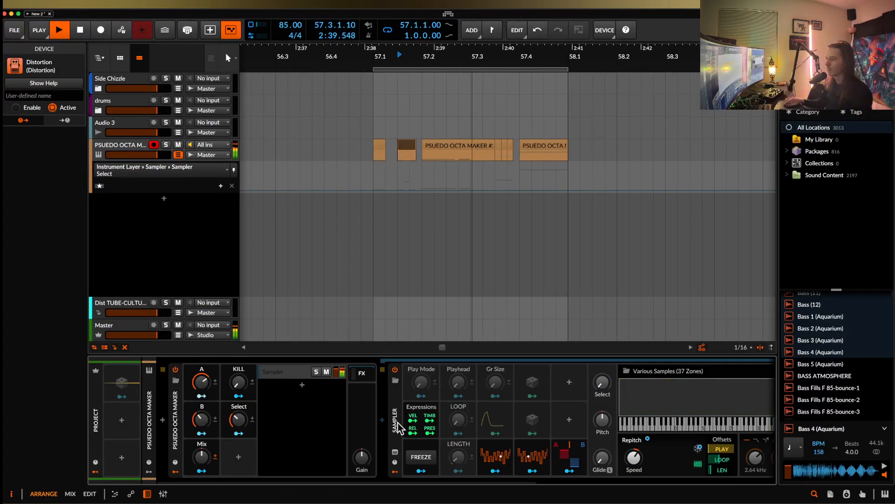
Step: Stop playback and examine the Sampler and Distortion devices in the PSUEDO OCTA MAKER device chain
left_click(581, 440)
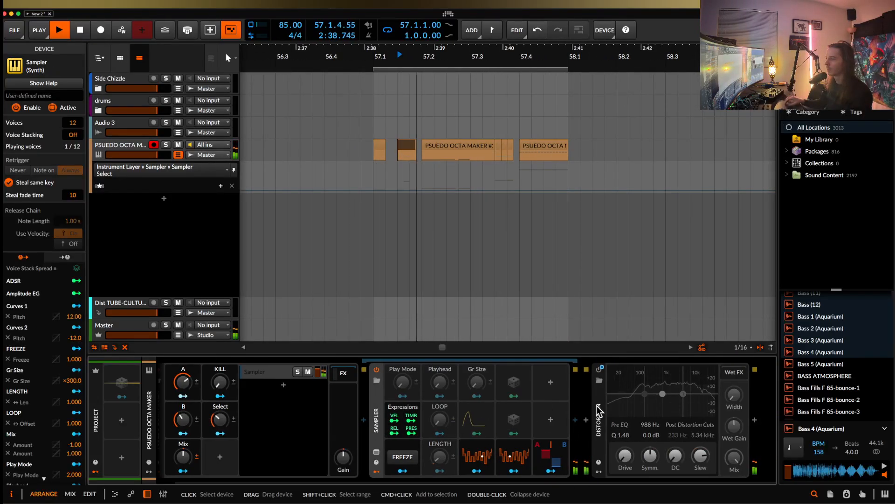
left_click(599, 411)
key("space")
scroll(234, 420, "left", 2)
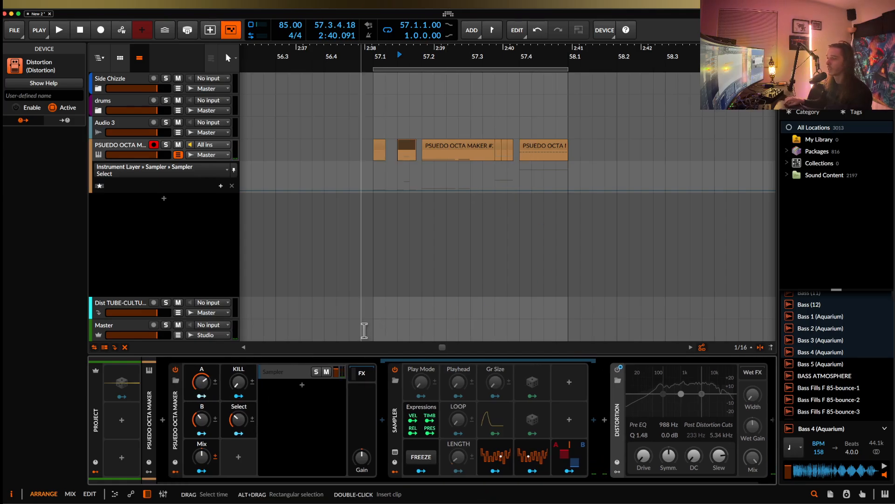
left_click(395, 411)
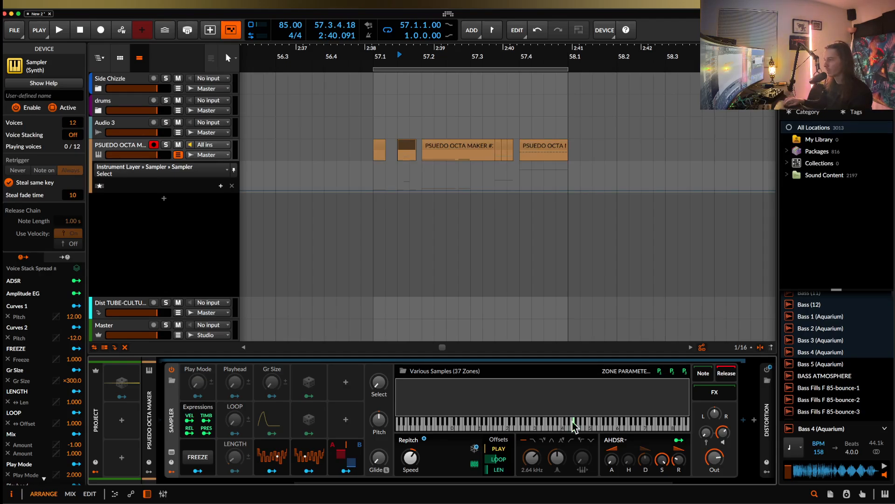
left_click(722, 432)
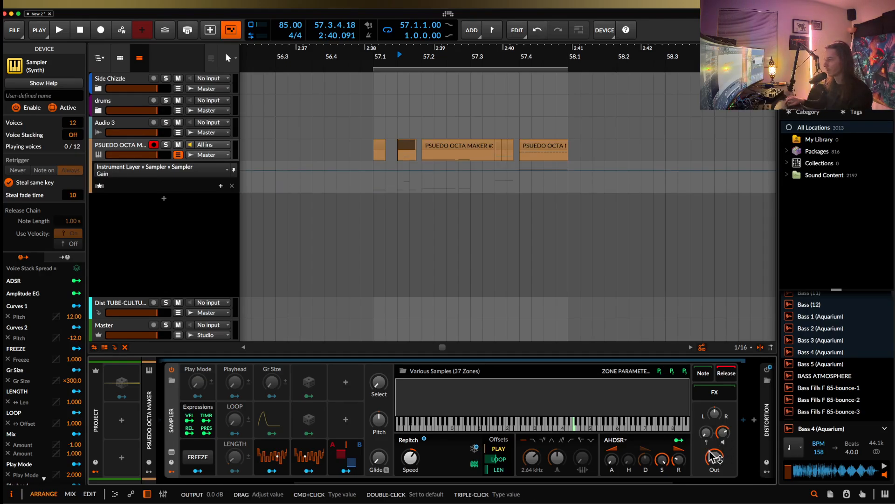
scroll(497, 407, "left", 5)
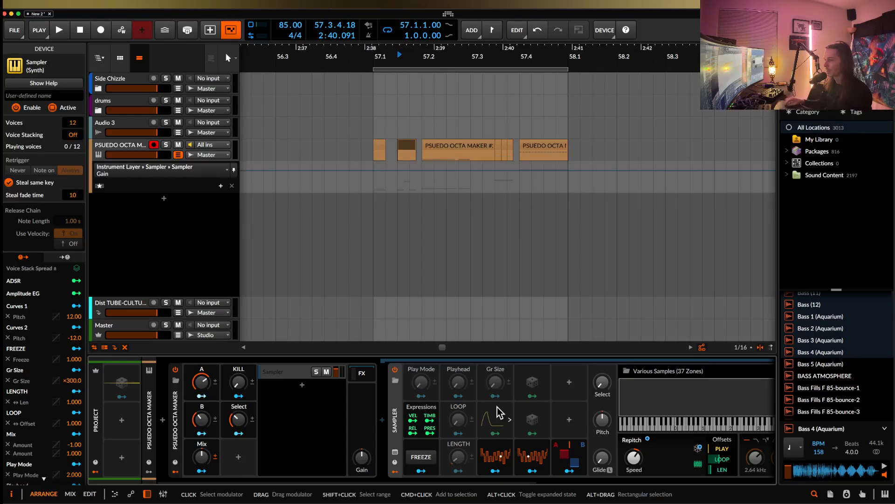
scroll(497, 406, "right", 5)
scroll(497, 406, "left", 1)
scroll(497, 407, "left", 3)
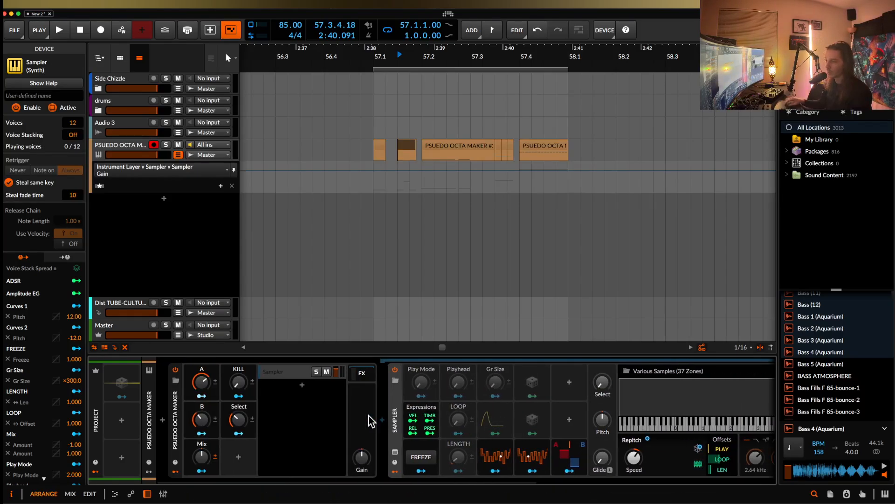
left_click(394, 405)
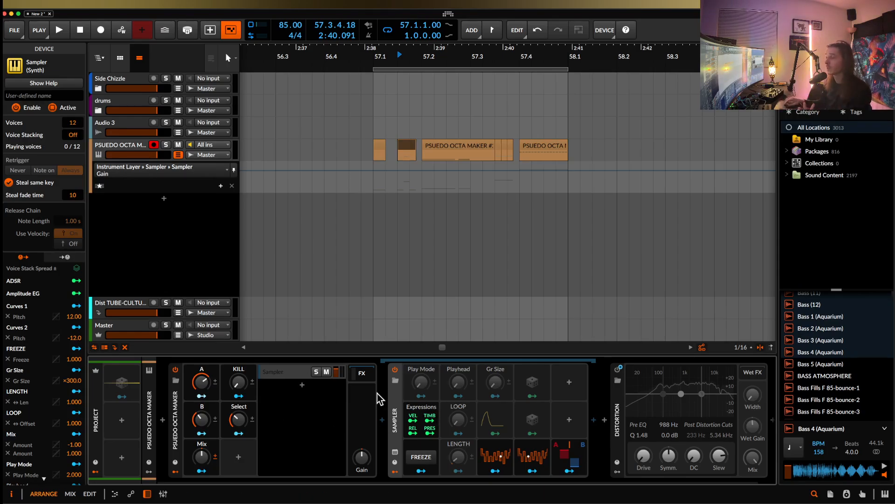
Step: Open the Sampler layer's FX chain, turn the KILL macro fully up and set the Mix macro to -100 %
left_click(360, 376)
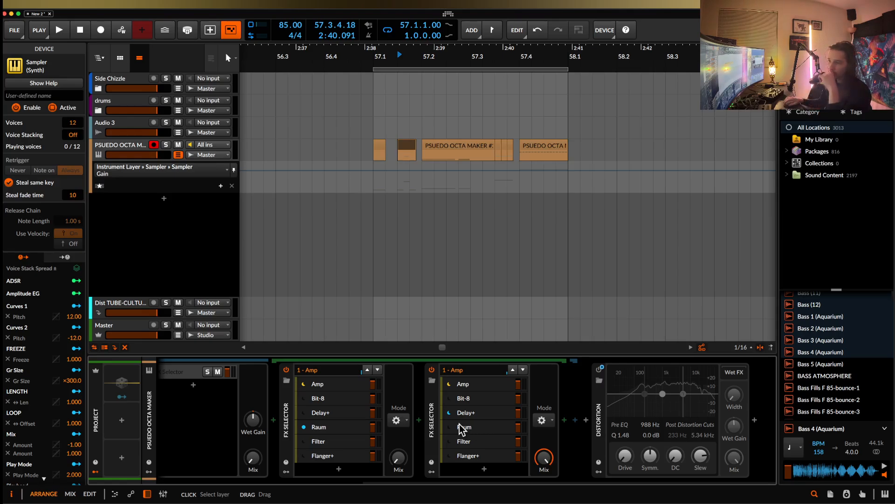
scroll(467, 424, "up", 5)
scroll(459, 425, "up", 1)
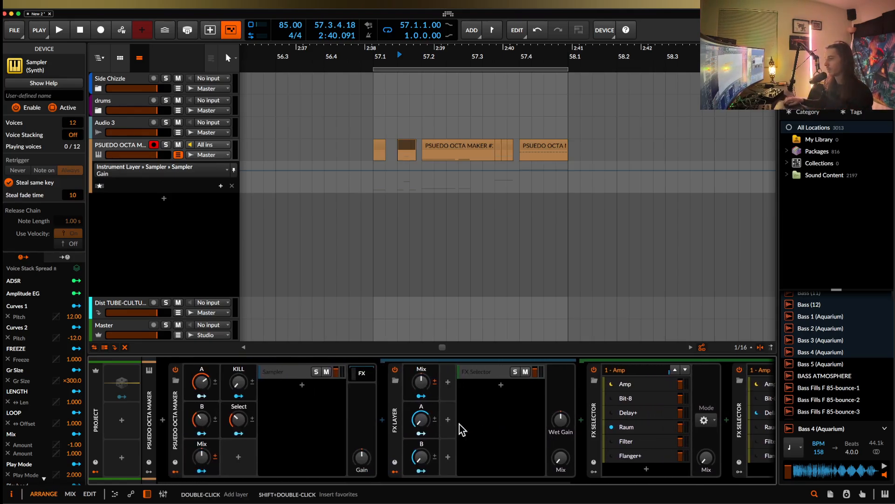
left_click(239, 385)
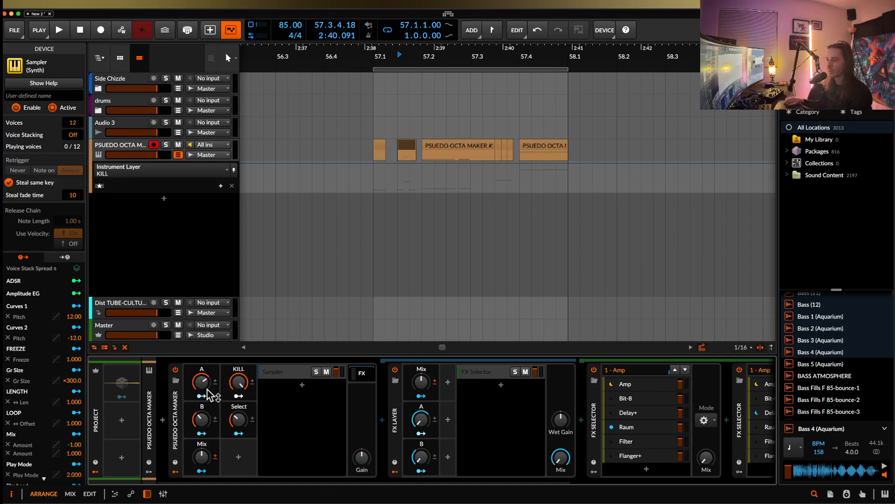
left_click(201, 456)
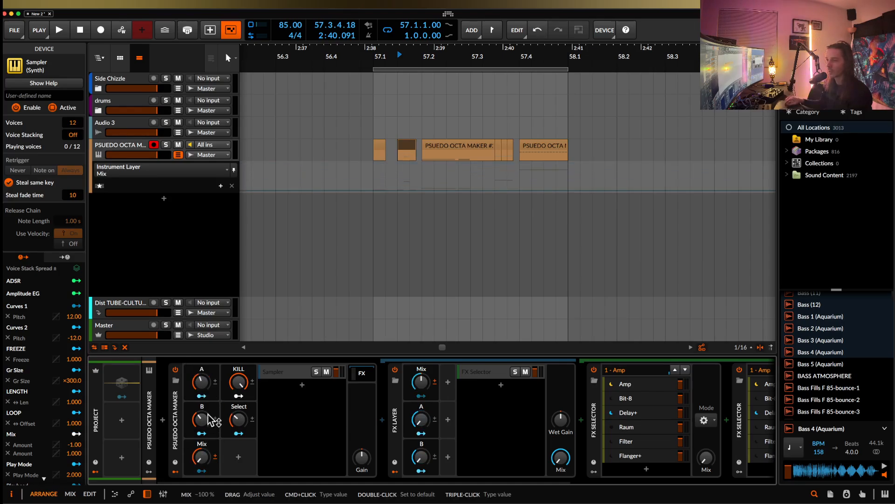
Step: Adjust the instrument layer's A, B, Select and Mix macros during playback, ending with A fully up and Mix at -62.7 %
left_click(201, 381)
left_click_drag(201, 382, 206, 347)
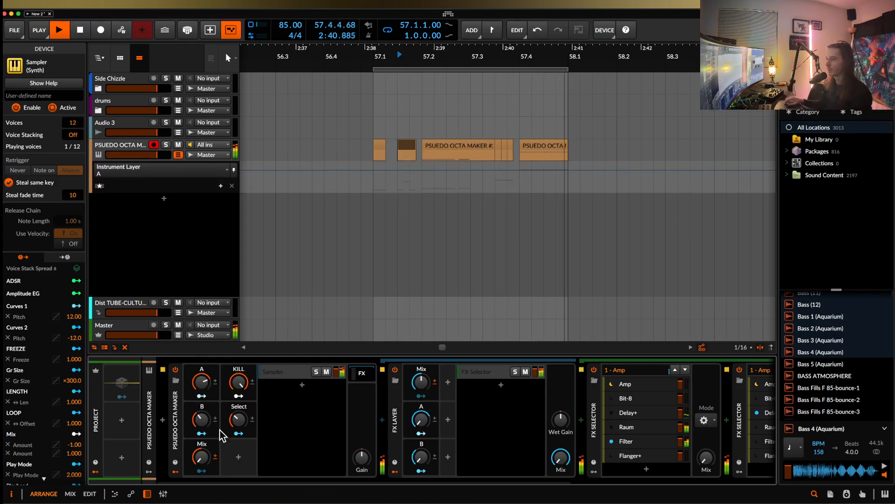
left_click_drag(201, 456, 238, 395)
left_click_drag(208, 424, 207, 456)
left_click_drag(205, 384, 201, 467)
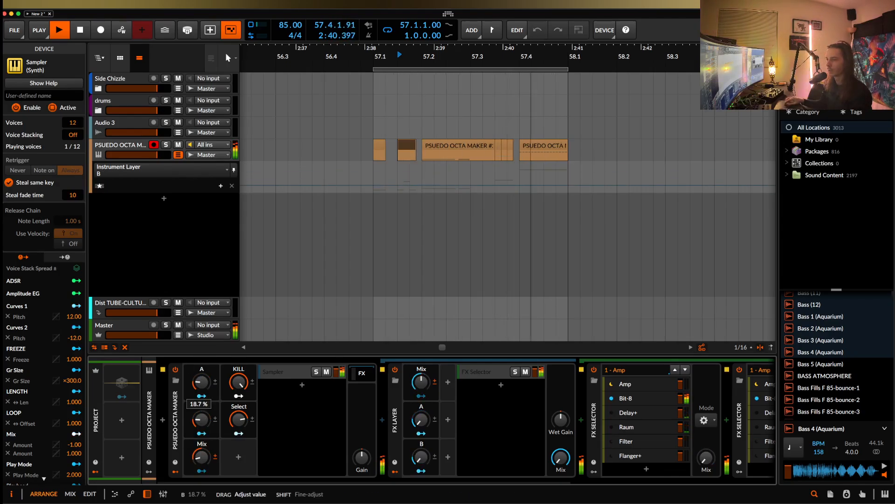
left_click_drag(200, 384, 200, 355)
left_click_drag(204, 423, 202, 461)
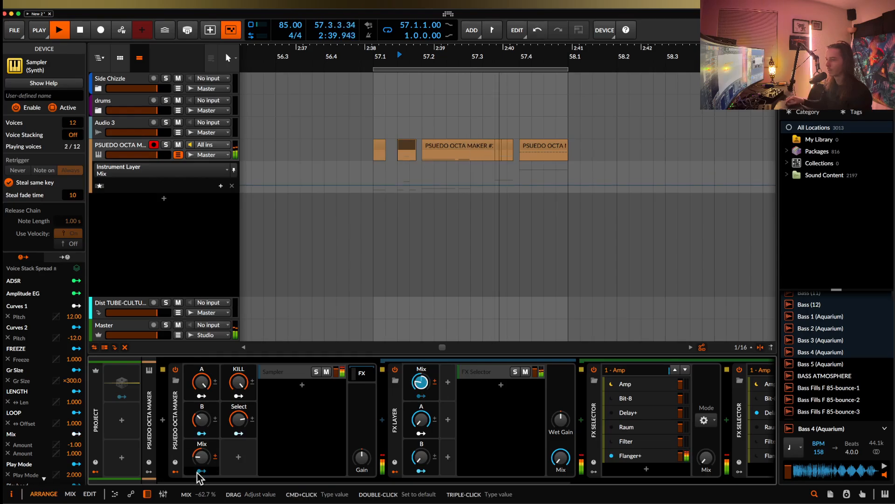
Step: Stop playback and add a Random modulator to the PSUEDO OCTA MAKER instrument layer
left_click(177, 472)
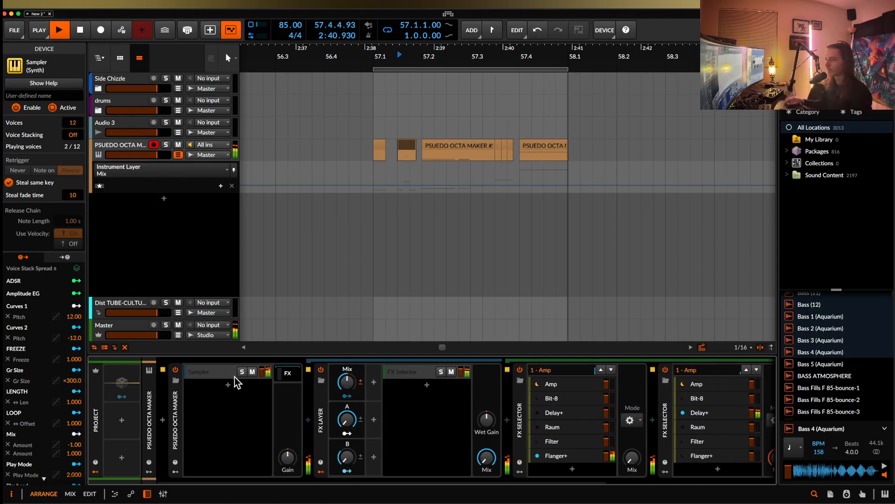
left_click(176, 472)
key("space")
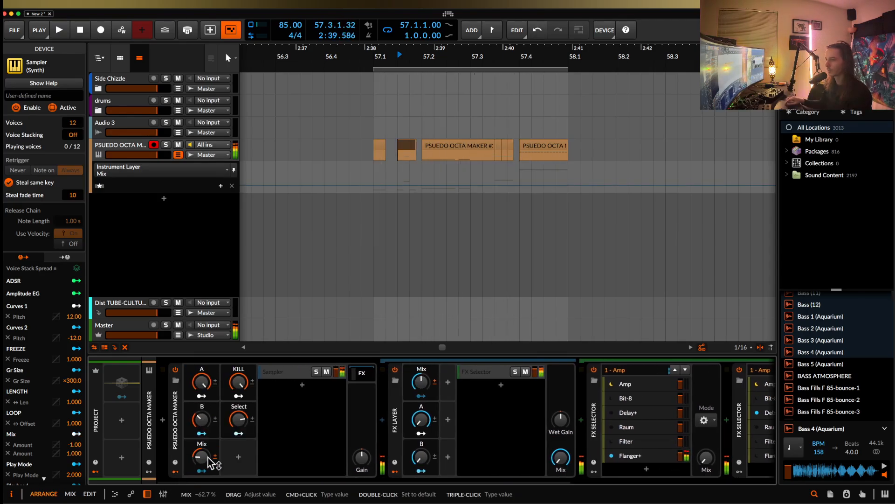
left_click(239, 460)
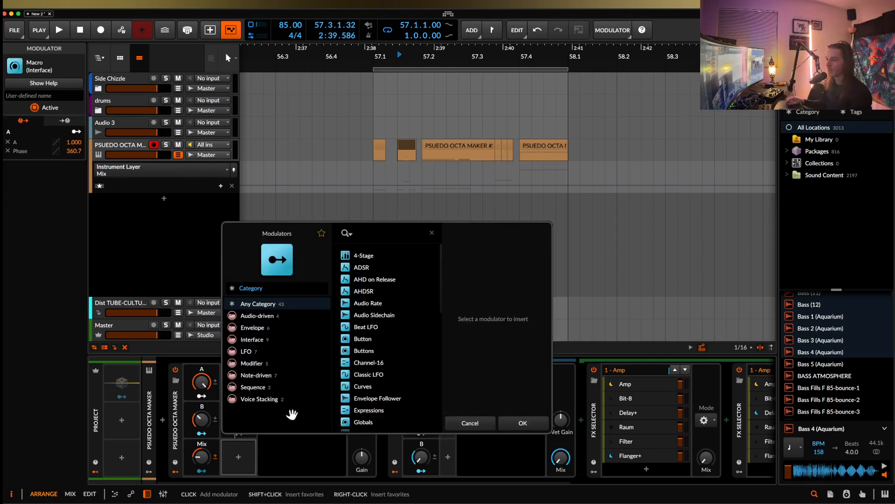
type("ra")
left_click(363, 269)
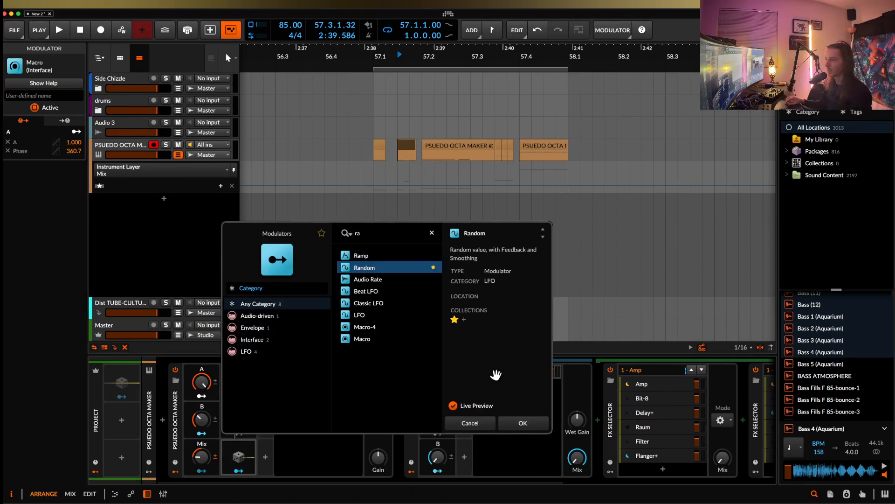
left_click(523, 423)
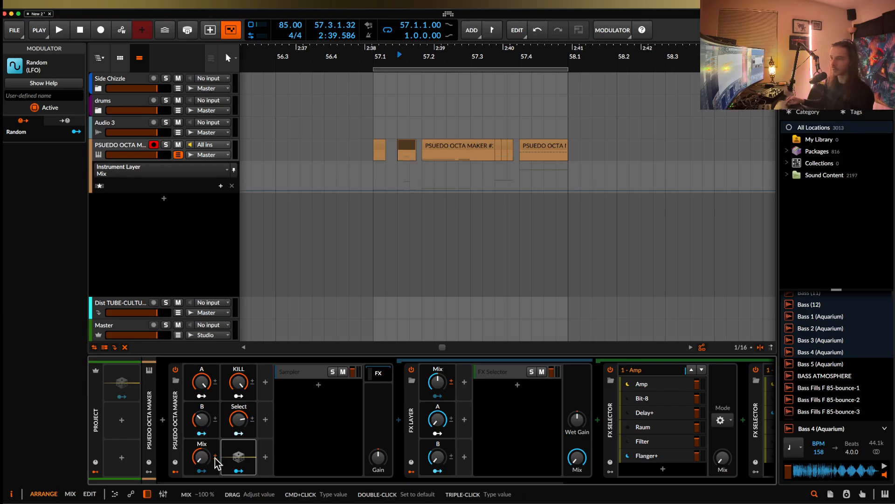
Step: Modulate the Mix macro with Random by 2.000 and switch the modulator's timebase from Hz to a note value
left_click(239, 471)
left_click_drag(203, 464, 215, 461)
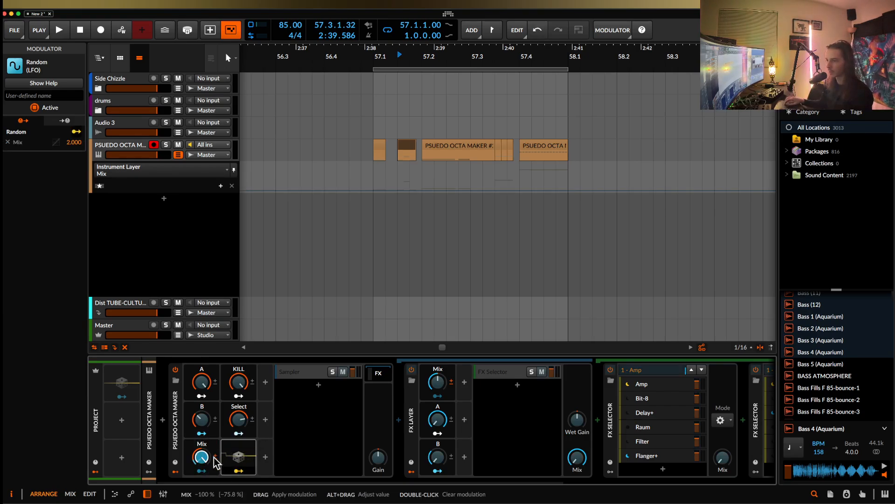
left_click(233, 463)
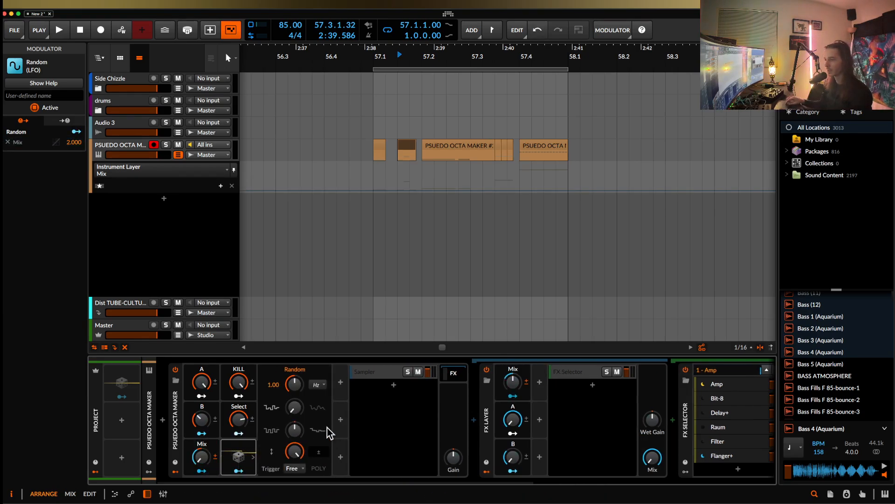
left_click(319, 385)
left_click(354, 236)
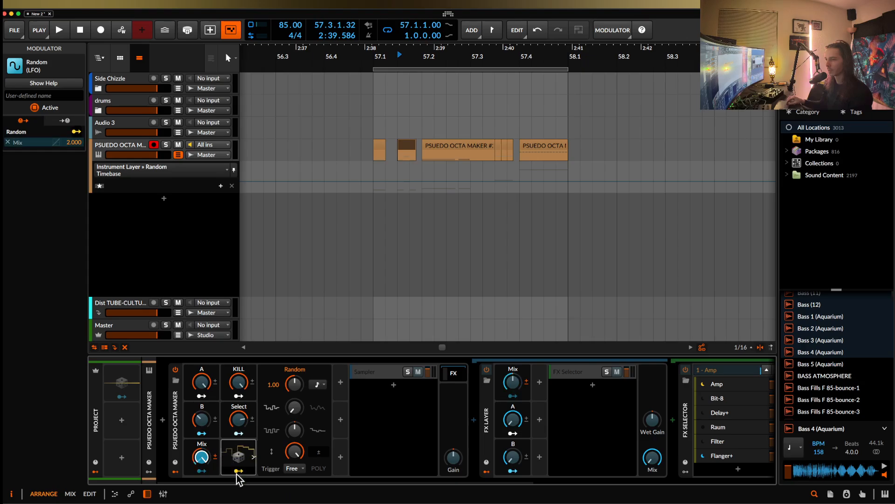
Step: Duplicate the Random modulator and map the copy to the A macro with an amount of -1.00
left_click_drag(236, 457, 362, 405)
left_click(356, 399)
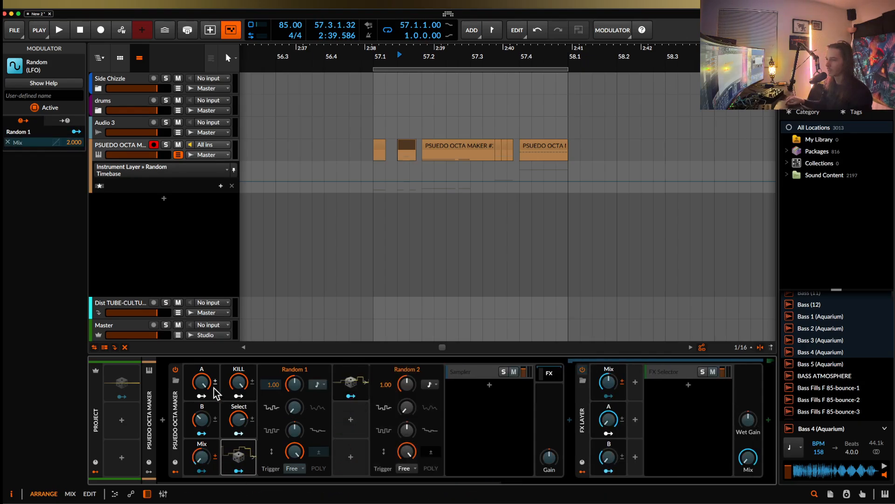
left_click_drag(208, 387, 208, 433)
left_click(350, 398)
Step: Duplicate the second Random modulator and map the new copy to the B macro
left_click(349, 381)
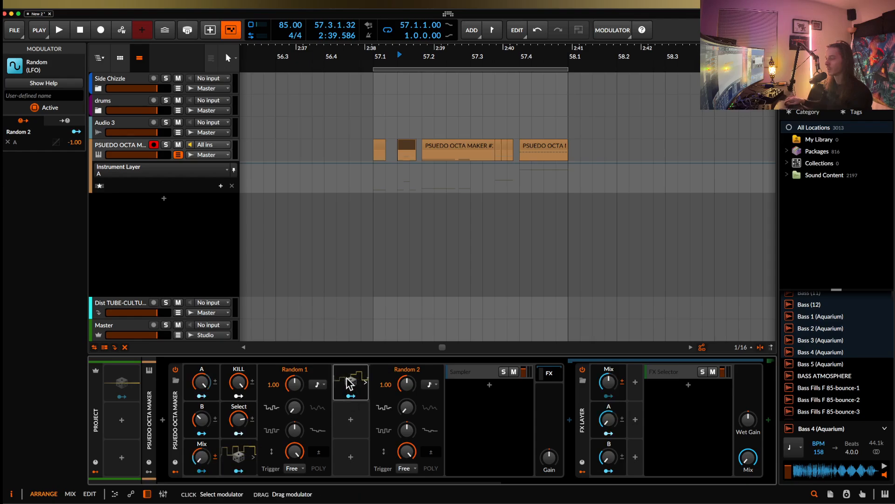
key("super+d")
left_click(352, 434)
left_click_drag(201, 419, 202, 382)
left_click(348, 434)
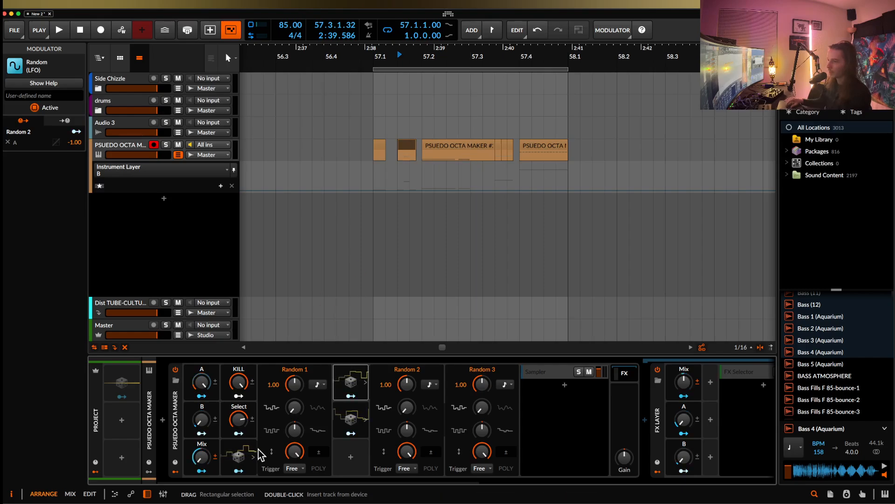
Step: Collapse the FX Layer device and hide the automation lane of the PSUEDO OCTA MAKER track
scroll(571, 417, "right", 5)
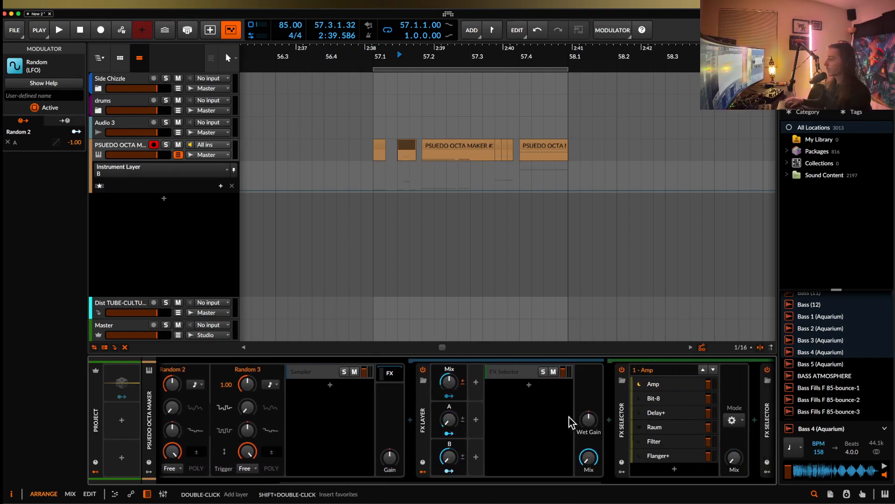
double_click(425, 403)
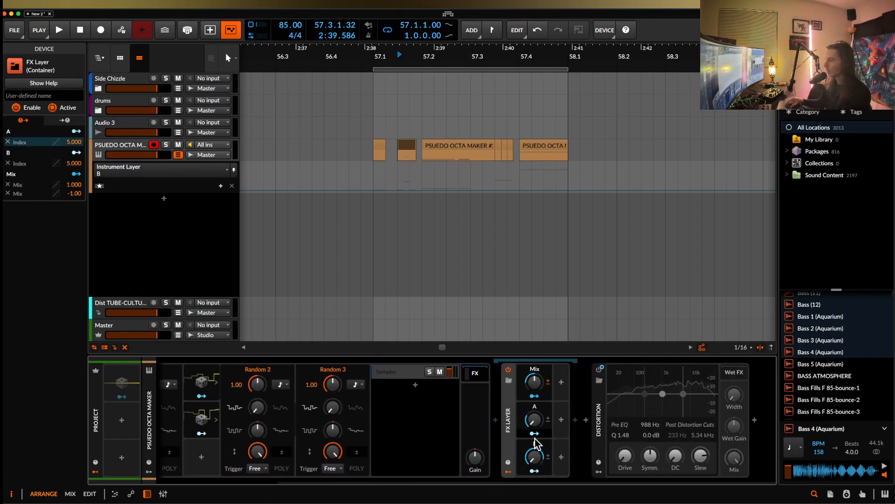
scroll(552, 419, "left", 2)
scroll(546, 418, "left", 5)
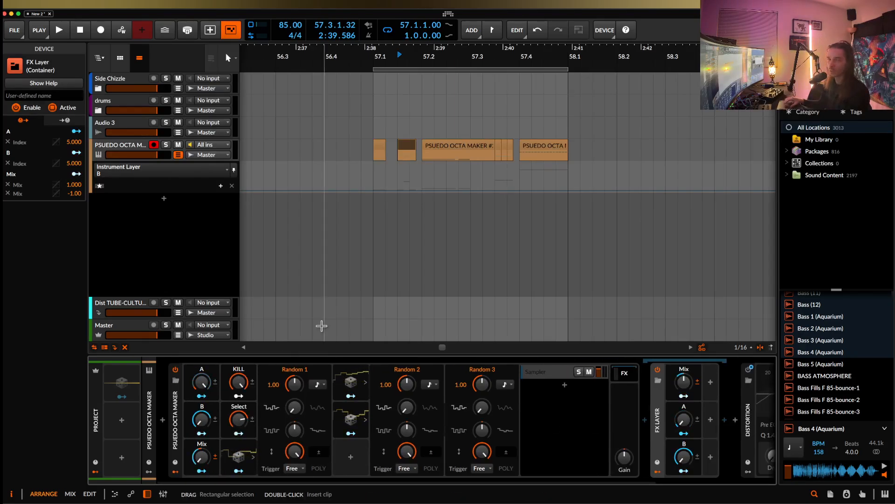
left_click(178, 155)
left_click(123, 153)
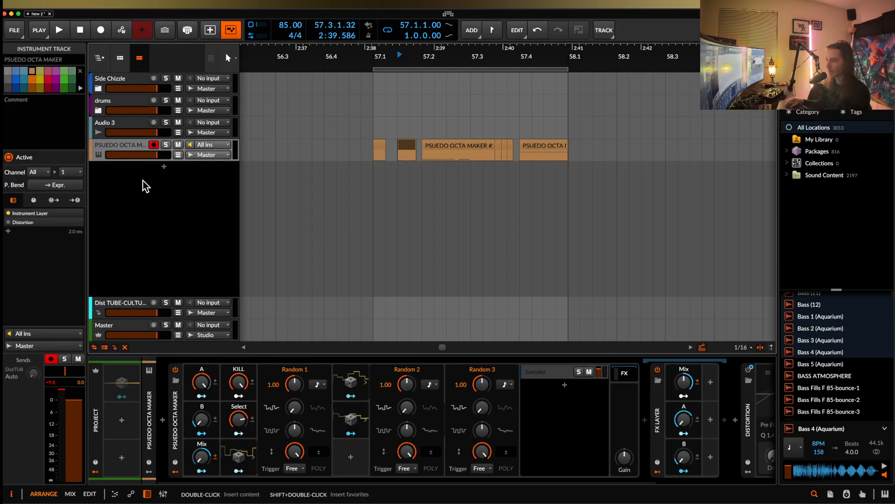
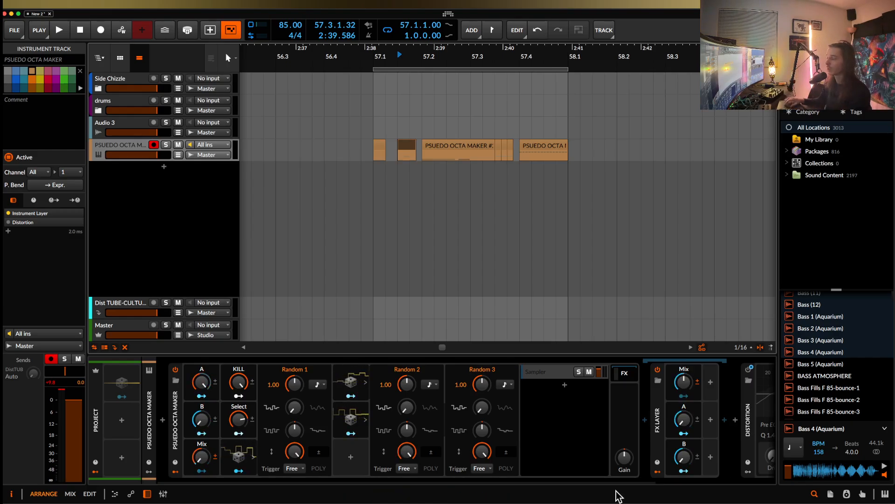
Step: Collapse both FX Selector devices that follow the FX Layer in the instrument's effects chain
left_click(658, 416)
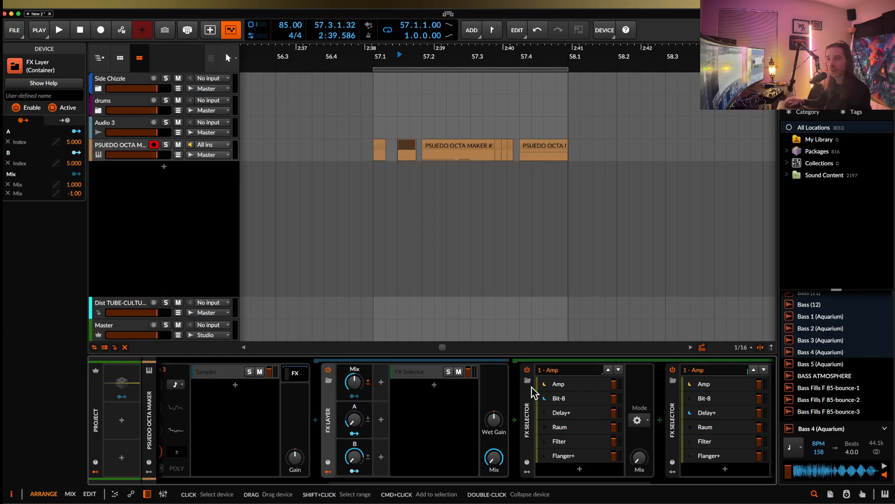
double_click(527, 394)
double_click(552, 411)
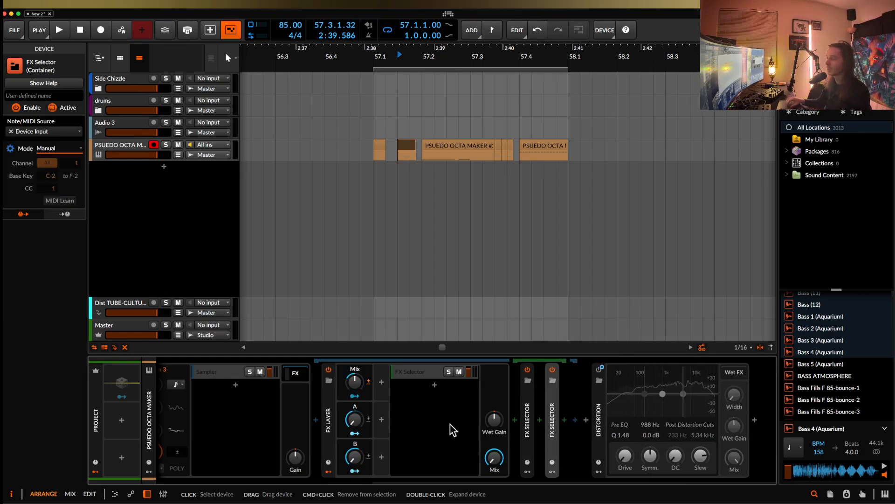
left_click(394, 421)
scroll(394, 422, "up", 5)
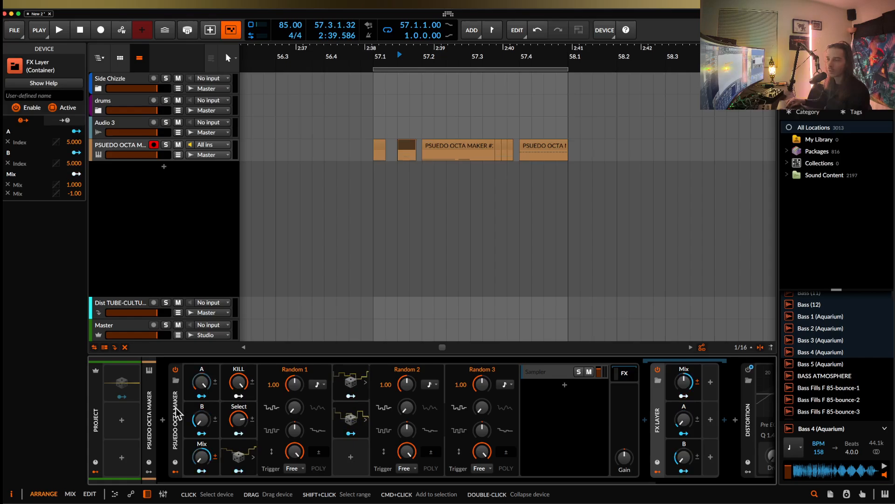
Step: Select the Sampler layer inside PSUEDO OCTA MAKER to show its device chain
left_click(527, 376)
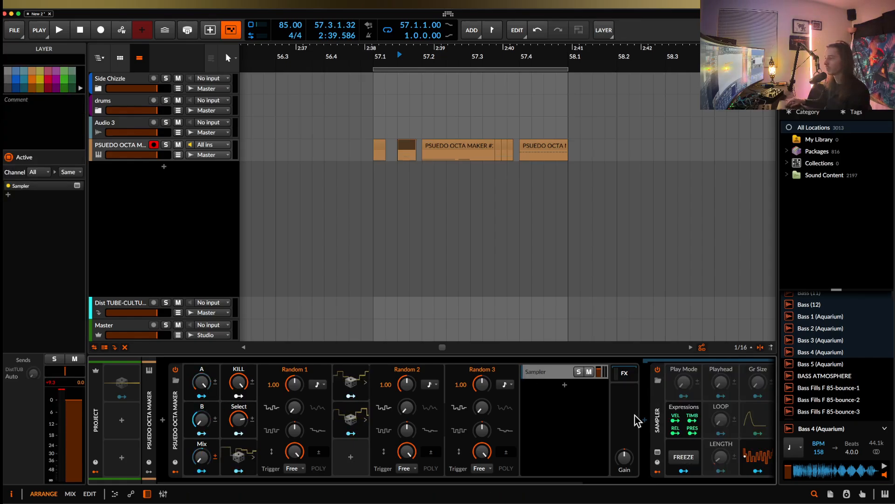
scroll(635, 418, "down", 6)
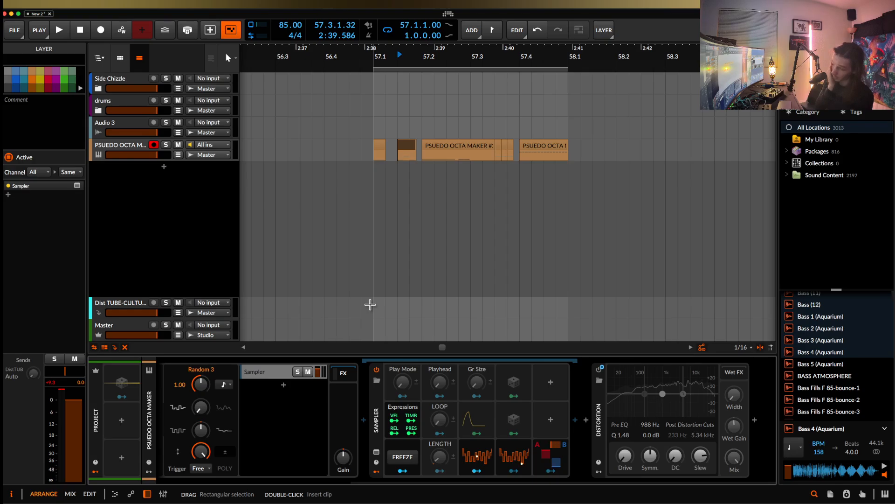
key("space")
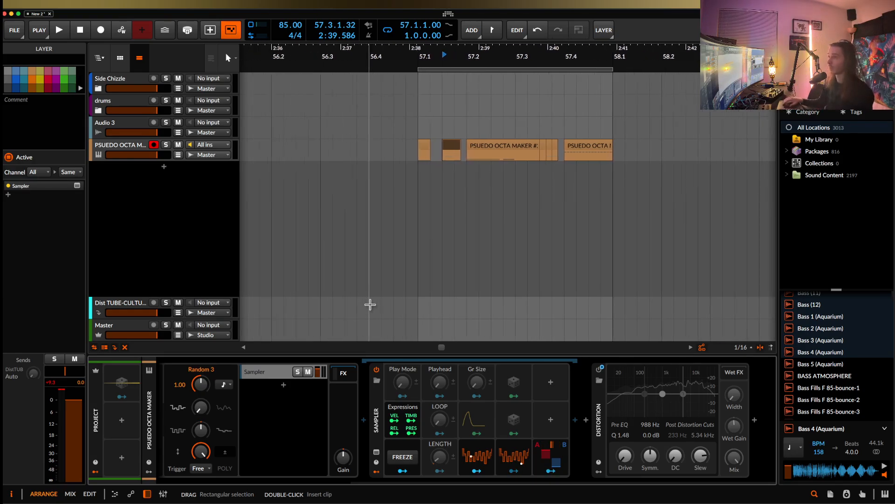
Step: Open the first PSUEDO OCTA MAKER clip at 57.1 in the note editor and inspect its opening D#3 note
left_click(421, 147)
scroll(422, 147, "up", 2)
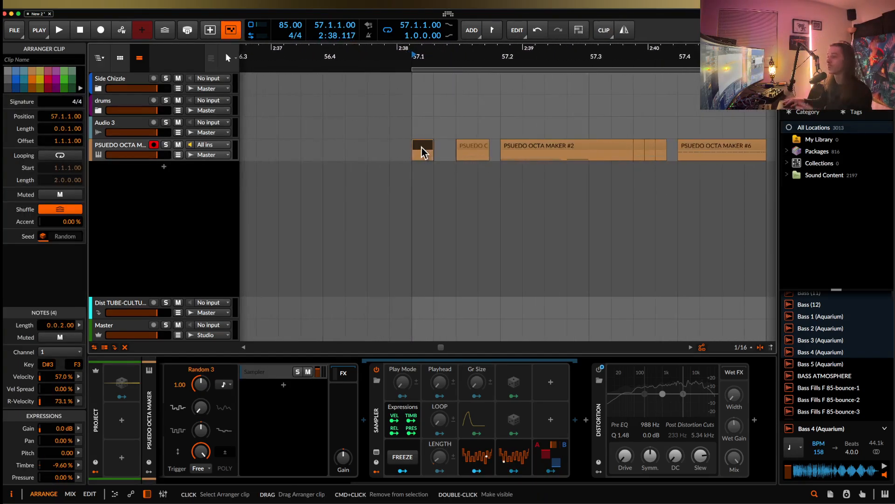
double_click(427, 147)
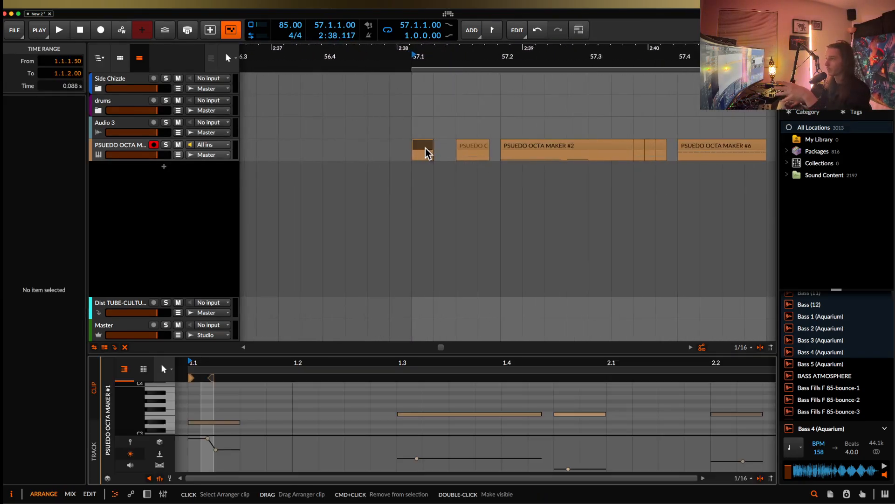
left_click(224, 424)
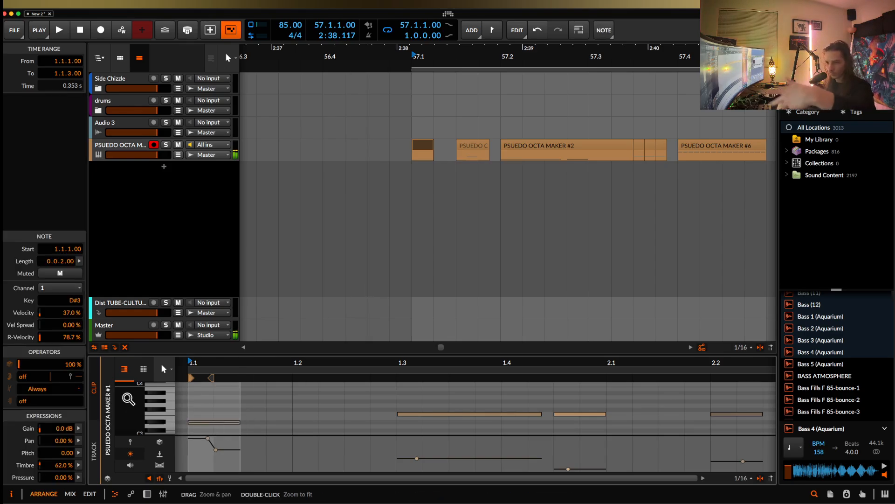
left_click(427, 147)
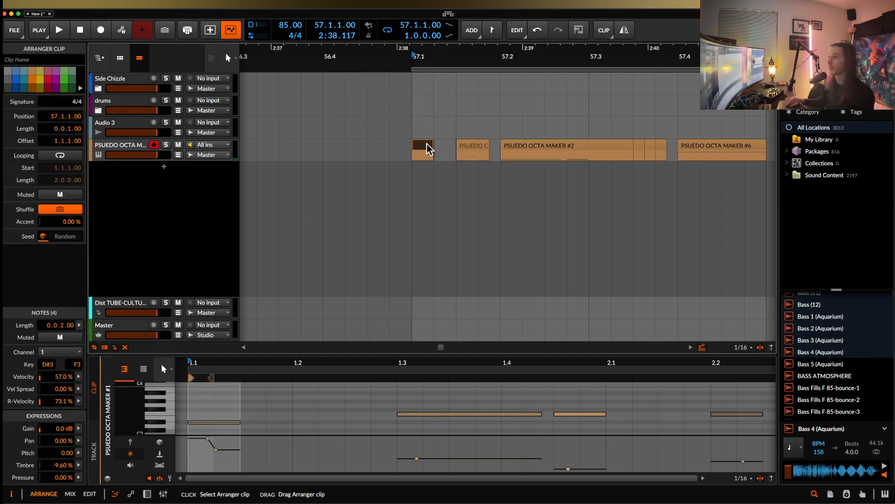
Step: Insert a Transient Control device before Distortion on the PSUEDO OCTA MAKER track and adjust its sustain gain
left_click(133, 149)
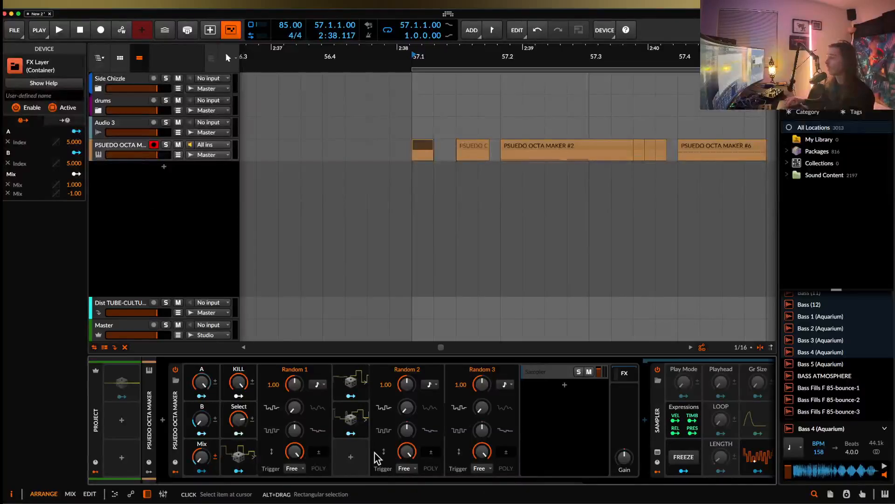
left_click(583, 413)
type("tr")
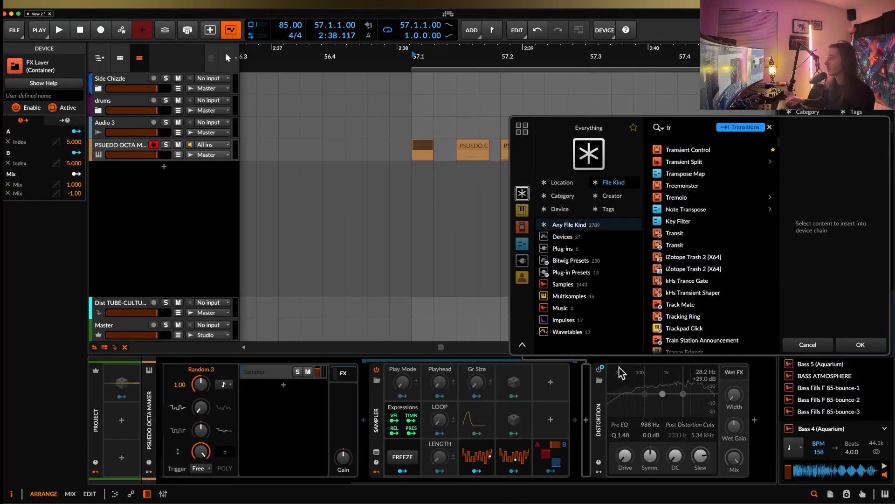
left_click(681, 151)
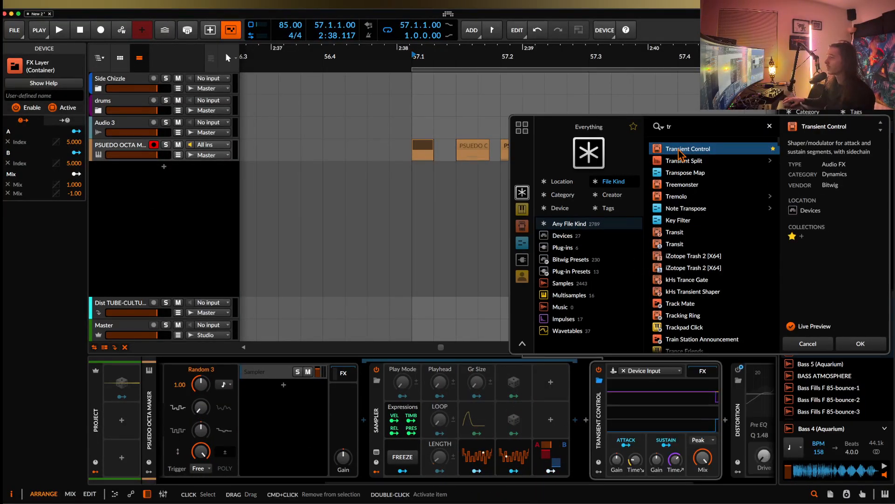
left_click(853, 339)
left_click_drag(657, 459, 675, 473)
Step: Add Newfangled Saturate after Distortion, move its Clipper Shape toward Hard, and close the plug-in window
scroll(674, 463, "right", 5)
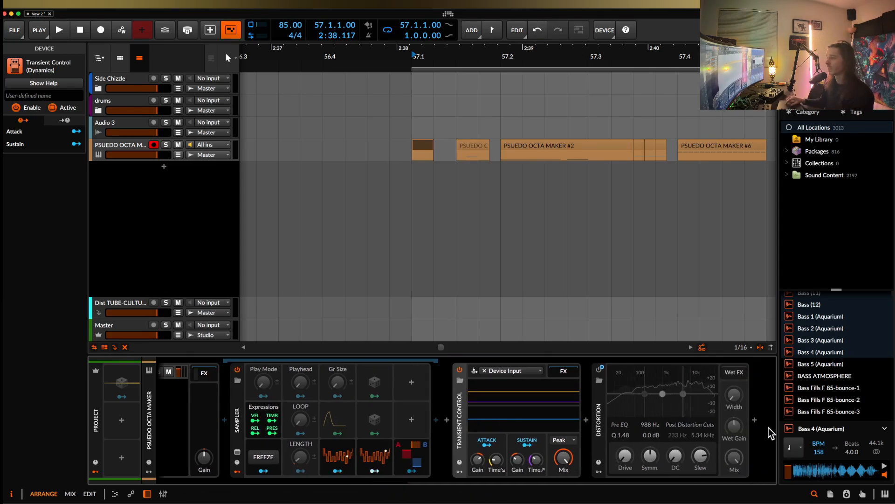
left_click(755, 420)
type("sat")
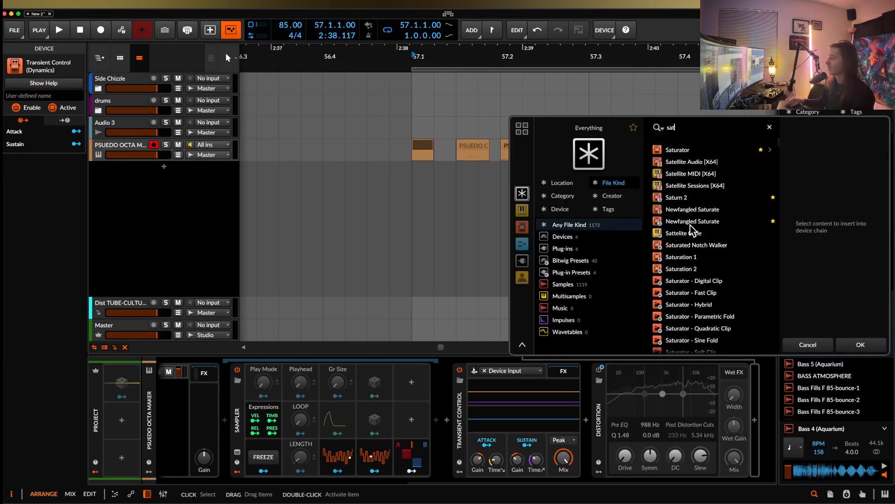
left_click(691, 222)
left_click(853, 344)
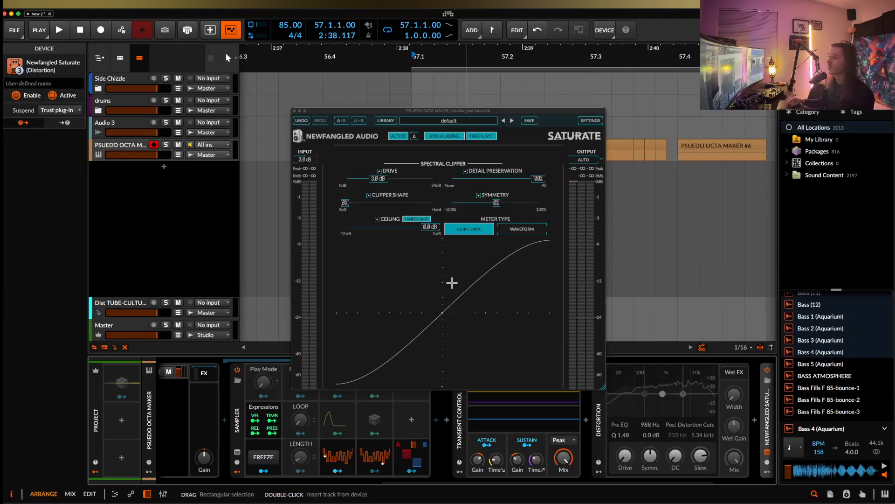
left_click_drag(353, 202, 519, 219)
left_click(295, 111)
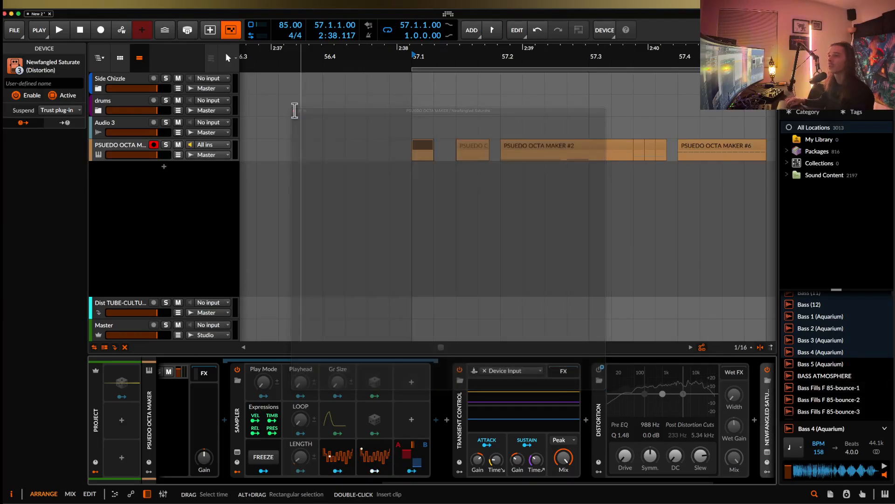
Step: Collapse the Transient Control device and start playback of the loop
left_click(459, 425)
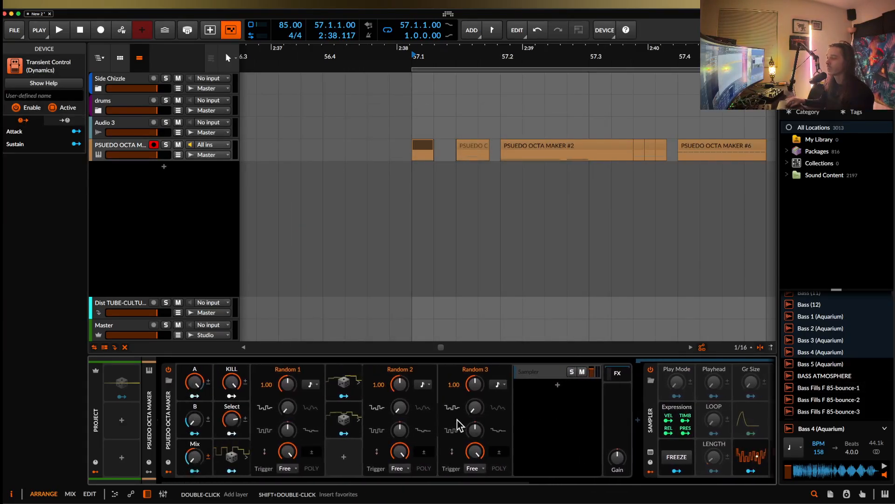
scroll(419, 143, "right", 2)
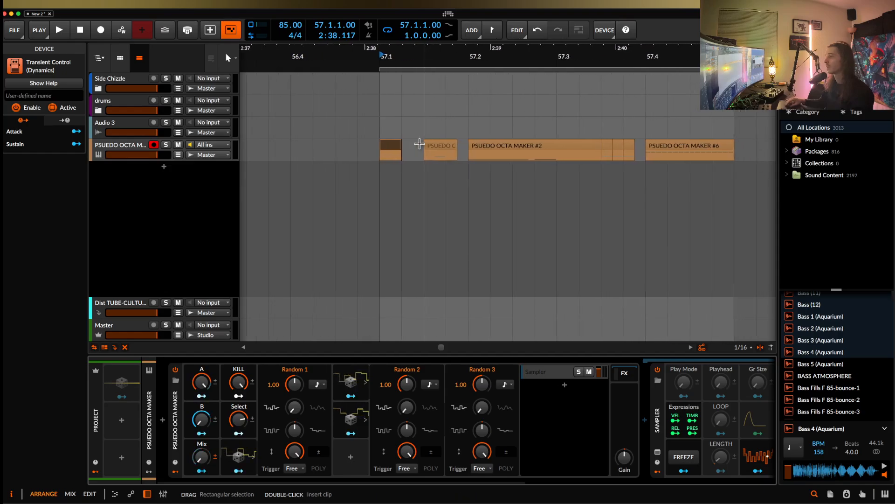
scroll(419, 143, "left", 10)
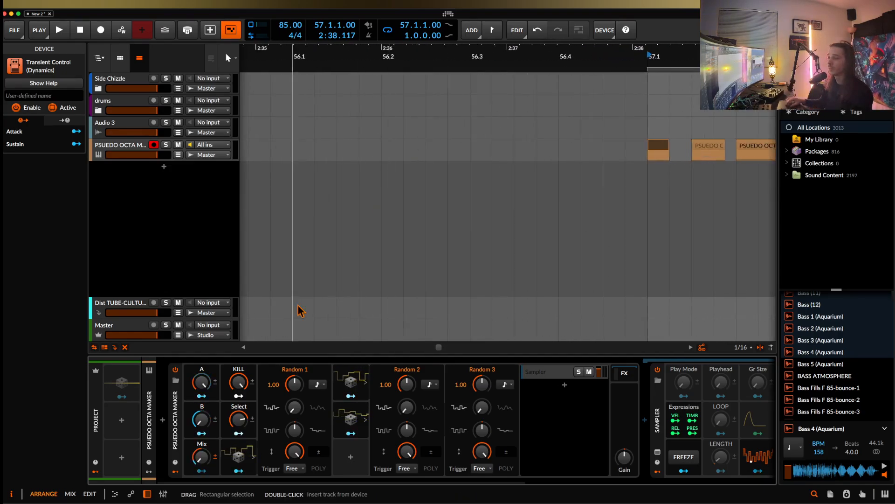
key("space")
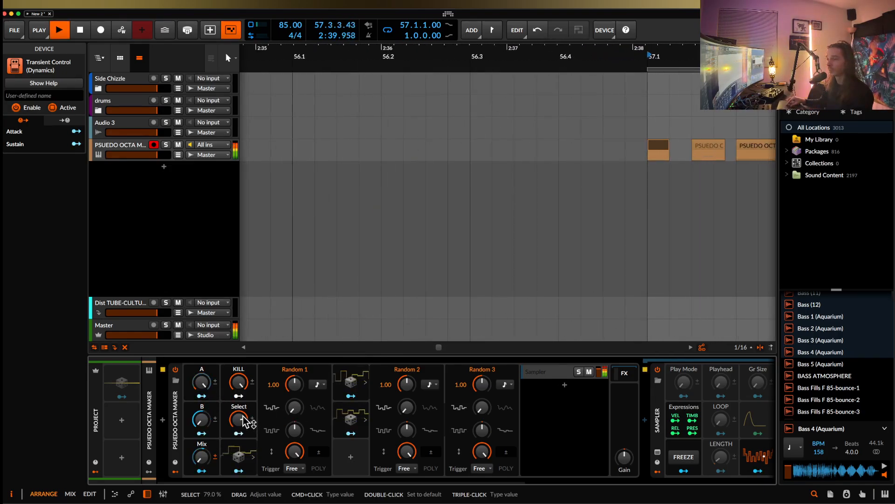
Step: While the loop plays, raise the Select macro and readjust the Mix and A macros
mouse_move(243, 421)
left_mouse_down()
mouse_move(238, 435)
mouse_move(238, 420)
left_mouse_up()
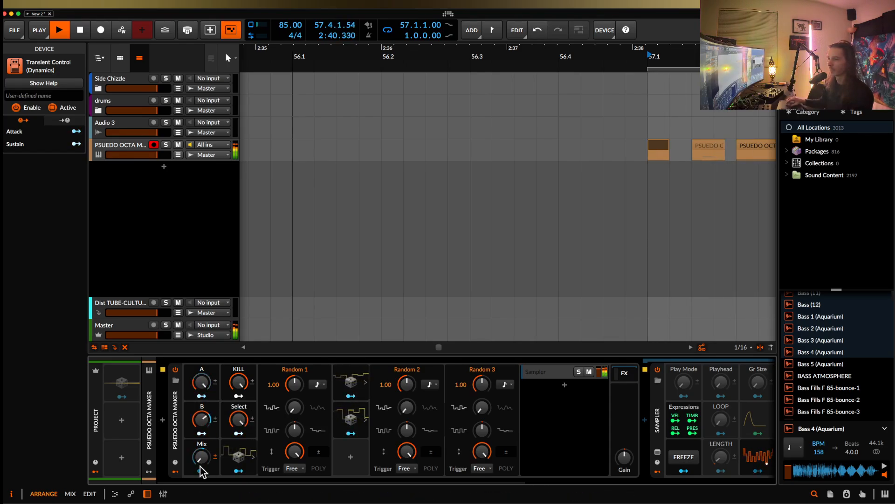
left_click_drag(200, 467, 200, 471)
left_click_drag(204, 381, 204, 423)
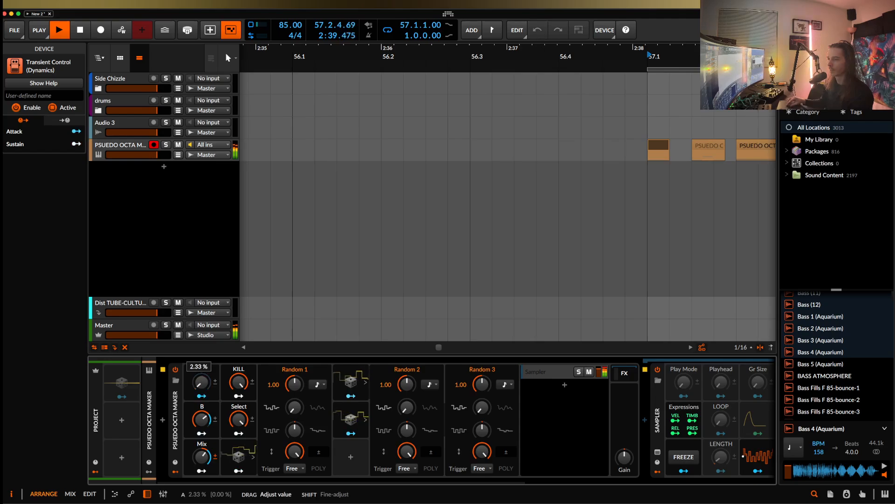
left_click_drag(201, 381, 201, 383)
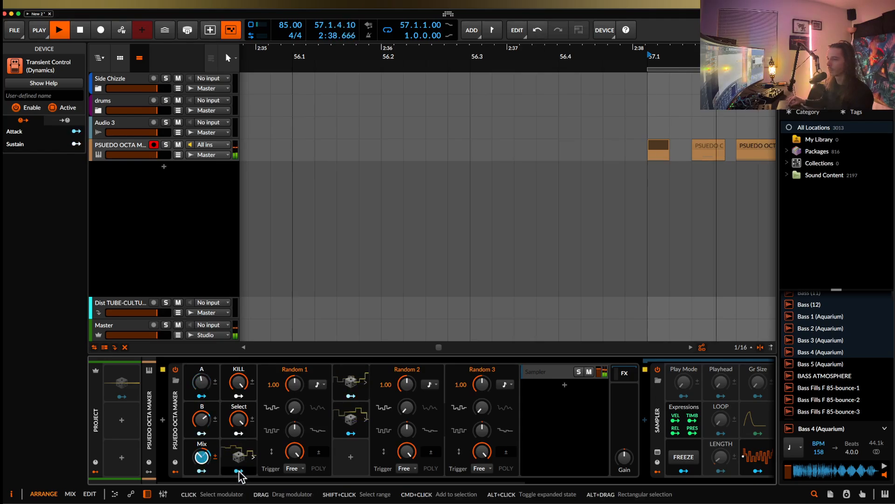
Step: Collapse the Random 1, Random 2 and Random 3 modulators and expand Random 3 again
double_click(358, 382)
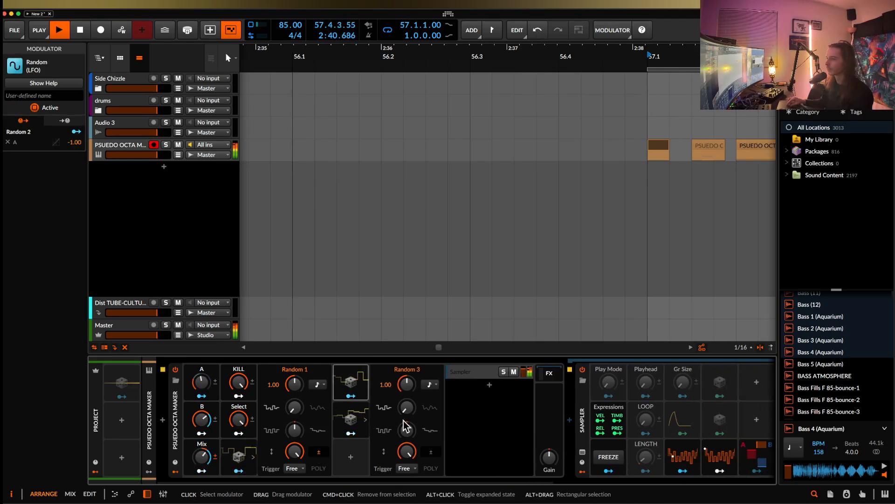
double_click(353, 422)
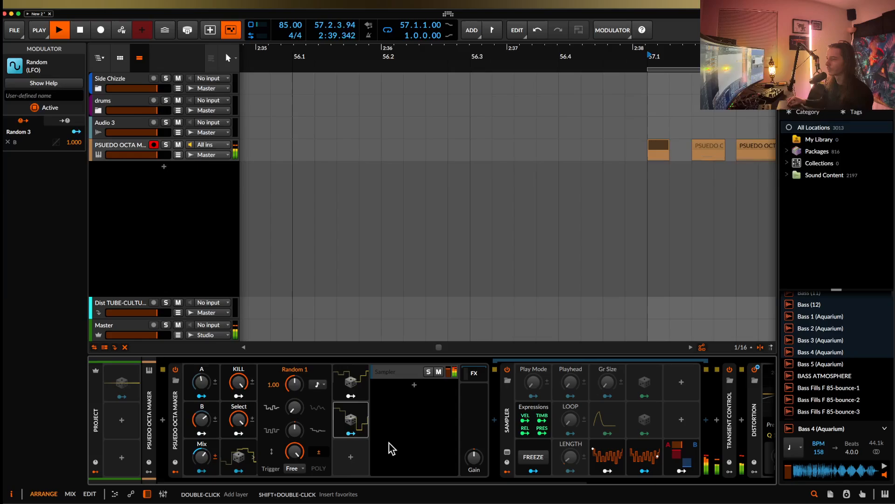
double_click(351, 425)
double_click(274, 416)
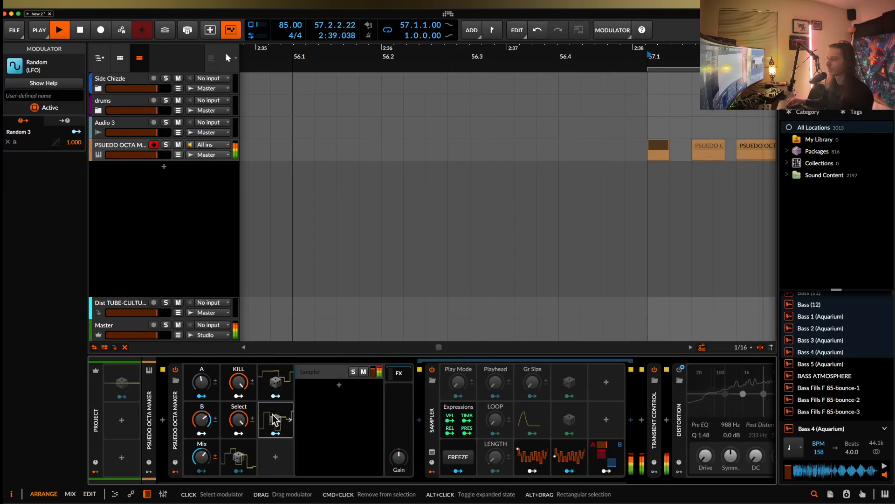
double_click(274, 416)
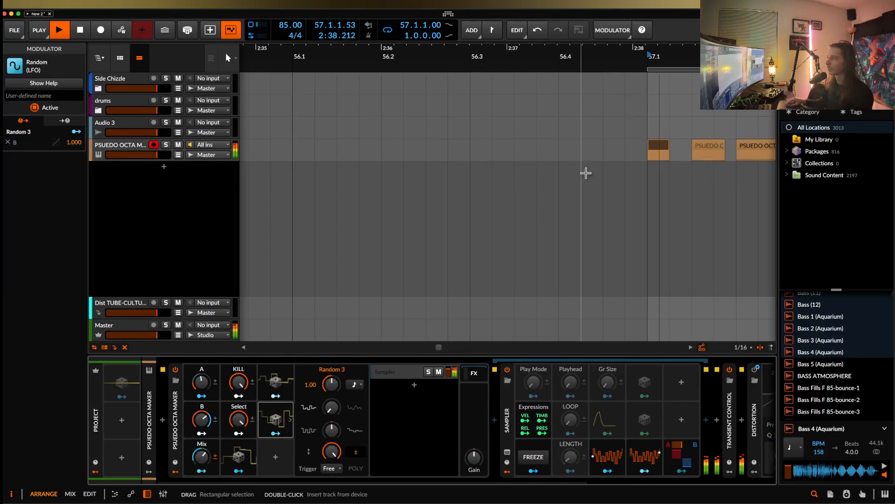
Step: Open the PSUEDO OCTA MAKER #6 clip and transpose all 16 of its notes down one octave to G#4
double_click(544, 147)
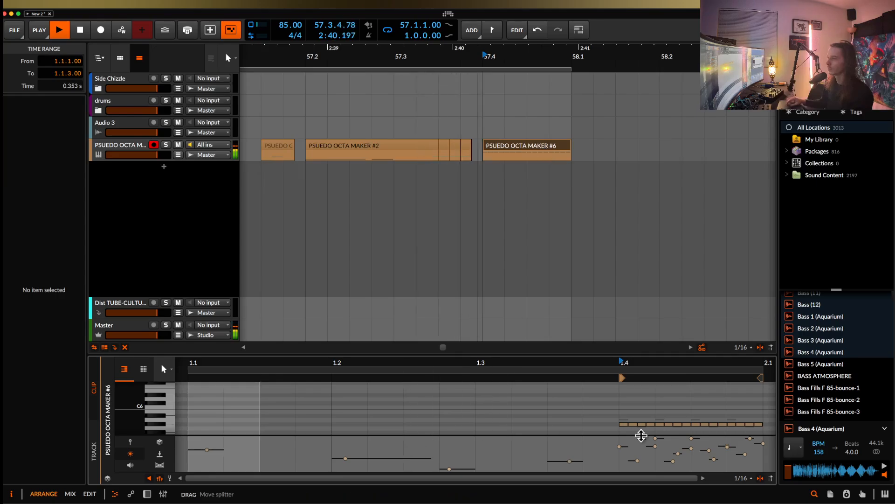
left_click_drag(620, 406, 768, 449)
key("shift+Down")
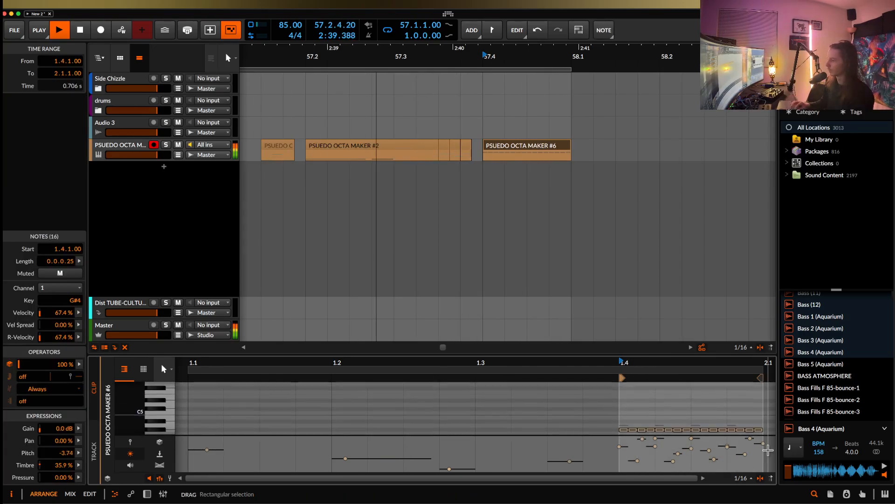
left_click(637, 422)
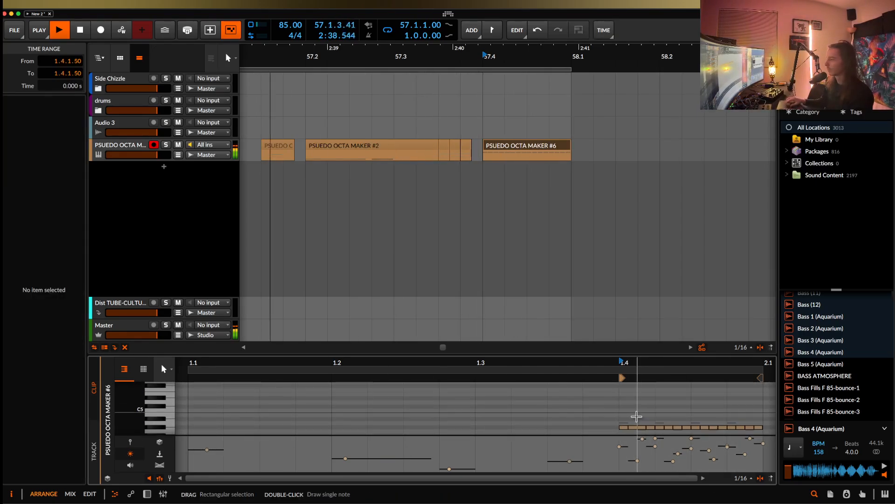
Step: Randomize the Timbre expression of all 16 notes in the clip with Chaos and lower its Mean to about -38.3 %
scroll(625, 419, "right", 2)
left_click_drag(595, 444, 752, 434)
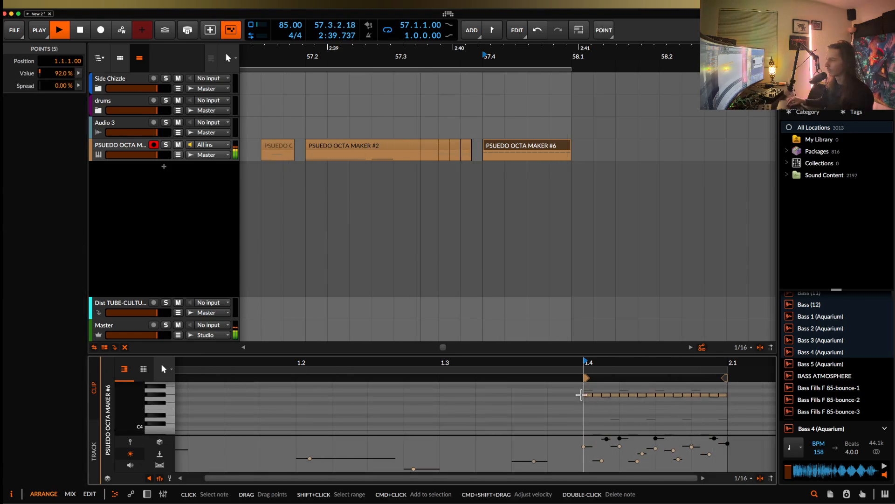
left_click_drag(580, 394, 731, 395)
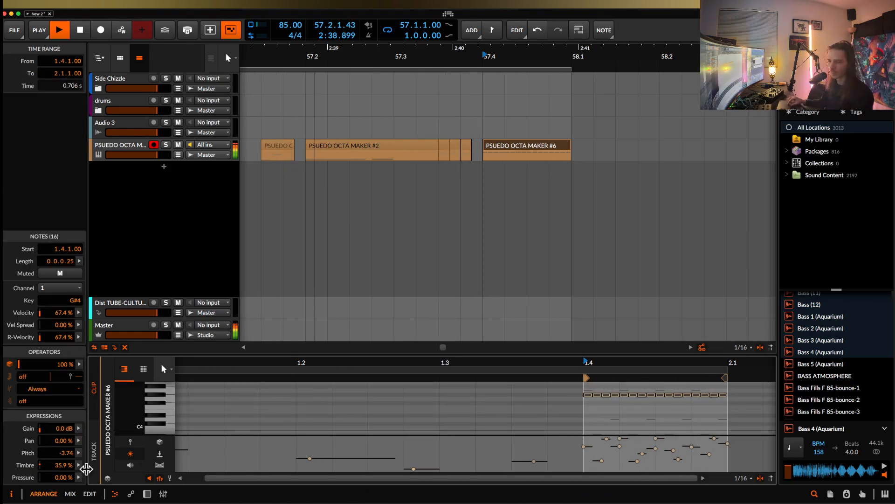
left_click(79, 465)
left_click_drag(177, 494, 178, 502)
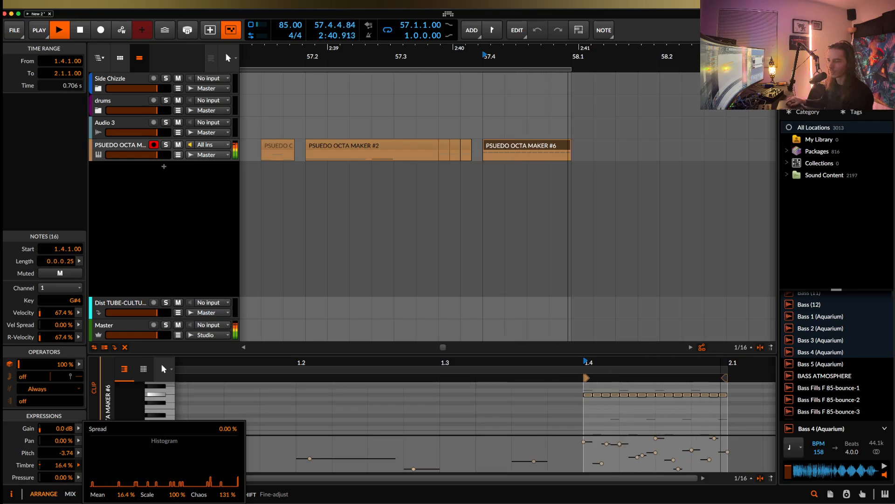
left_click_drag(122, 495, 122, 503)
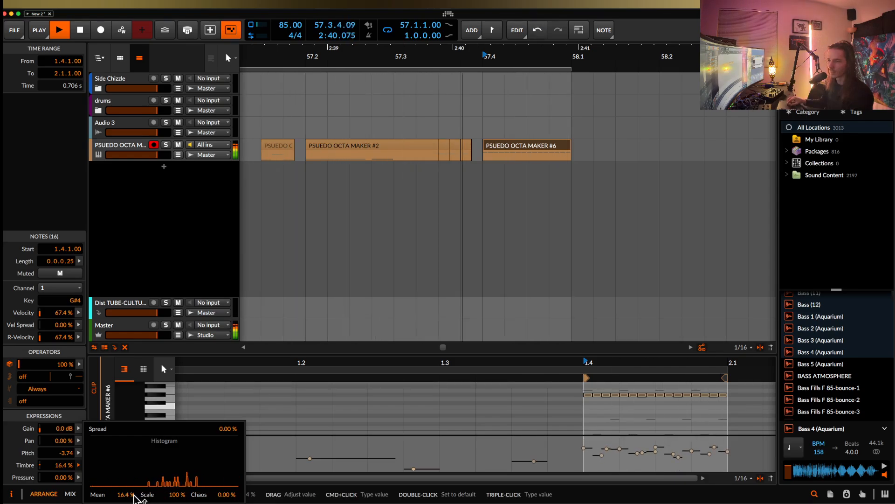
left_click_drag(178, 494, 177, 485)
mouse_move(122, 494)
left_mouse_down()
mouse_move(122, 503)
mouse_move(123, 490)
left_mouse_up()
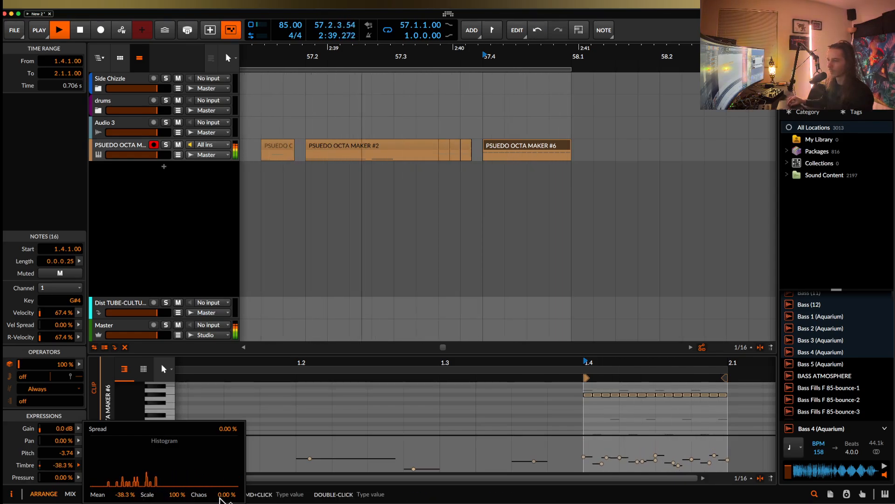
left_click_drag(219, 497, 219, 476)
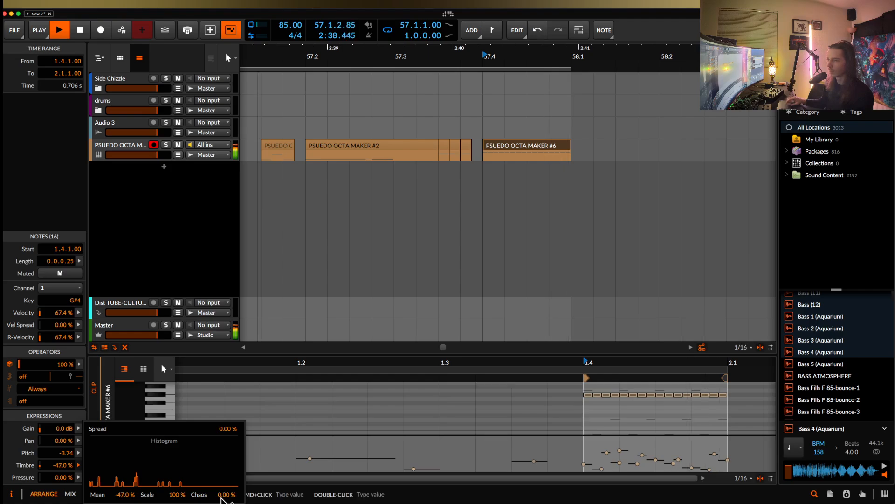
Step: Show the PSUEDO OCTA MAKER track's device chain and collapse the Sampler and Distortion devices
double_click(128, 148)
scroll(334, 180, "down", 4)
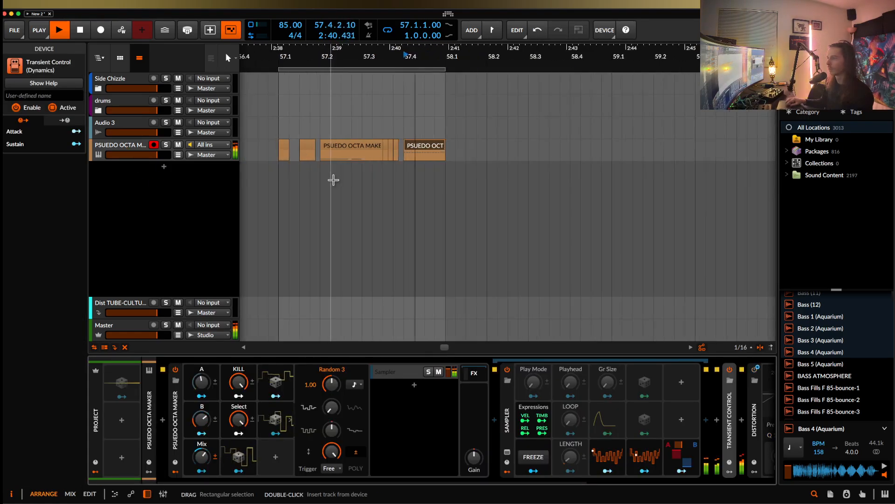
left_click(509, 420)
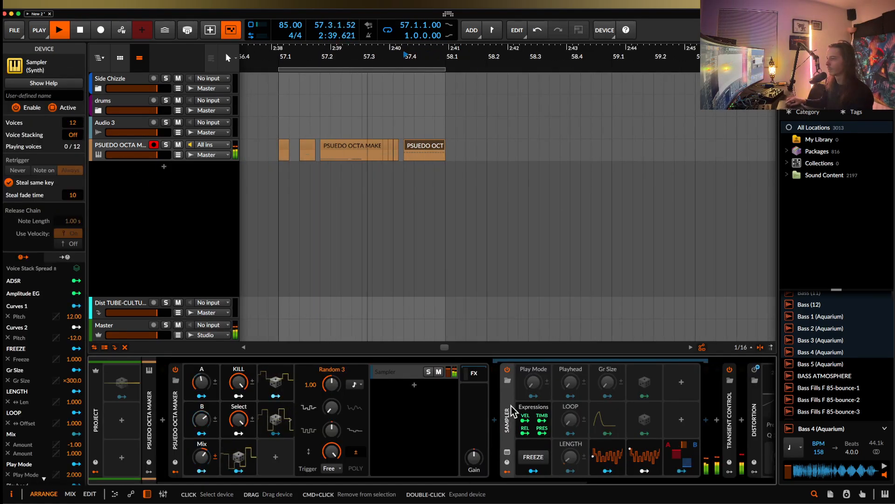
left_click(507, 472)
left_click(572, 423)
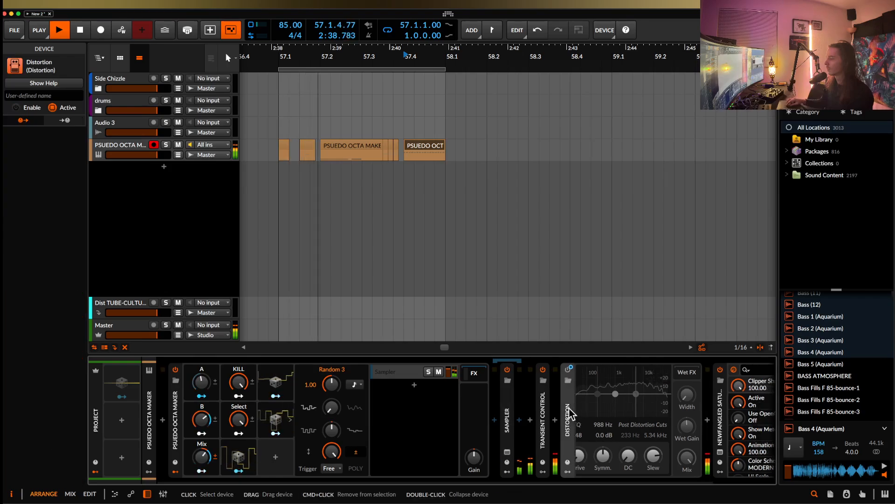
Step: Insert the Fuse Compressor plug-in directly after the Distortion device
left_click(581, 420)
type("fuse")
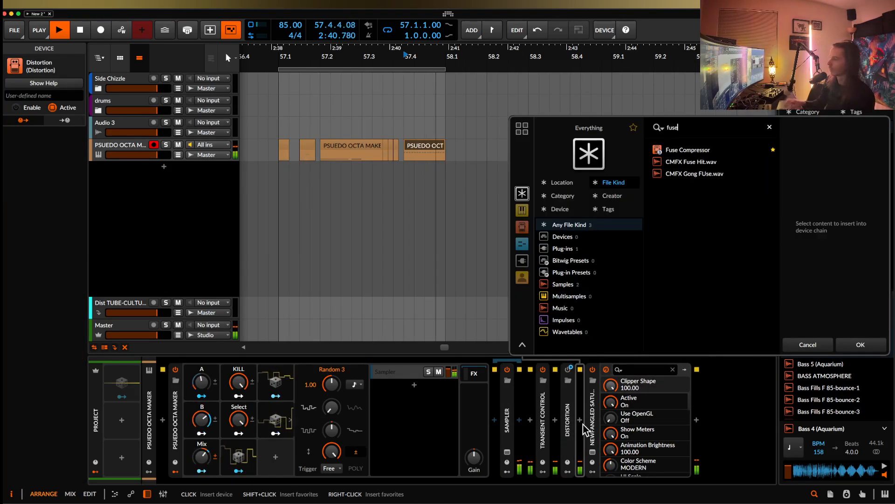
left_click(688, 150)
left_click(860, 344)
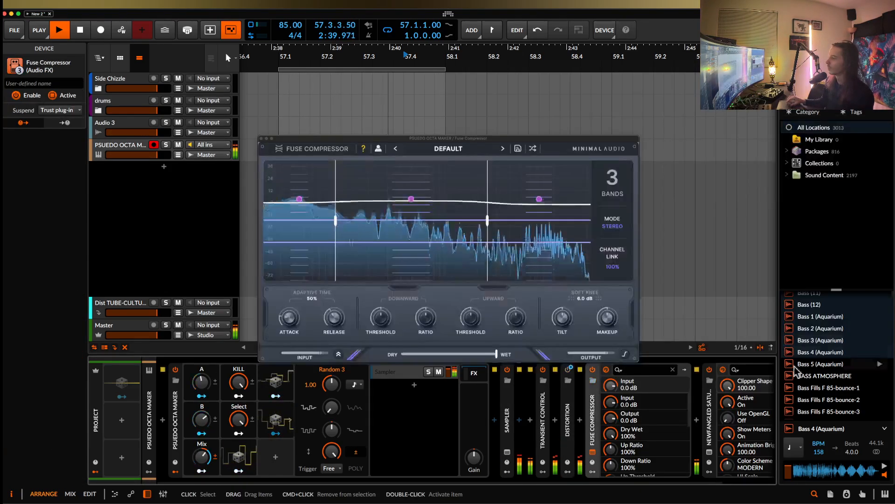
Step: Set Fuse Compressor to 6 bands, enable its output clipper, set Release to 657 ms and raise Attack
left_click_drag(612, 180, 612, 163)
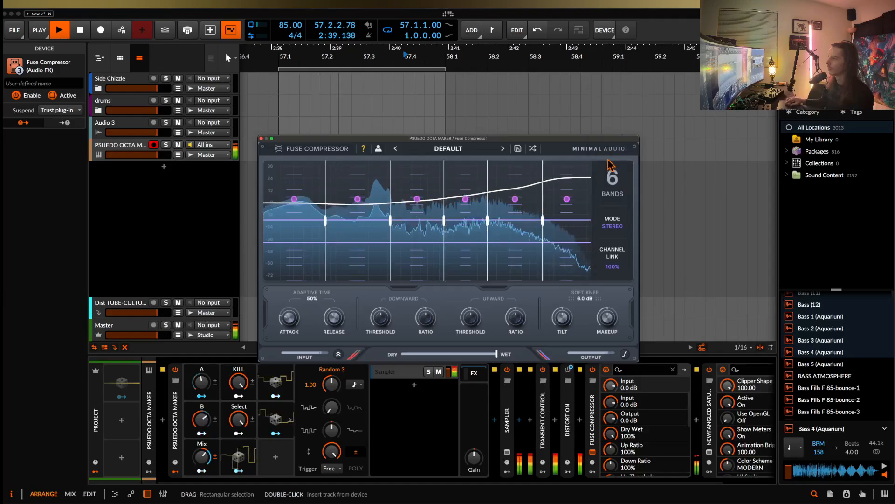
left_click(625, 354)
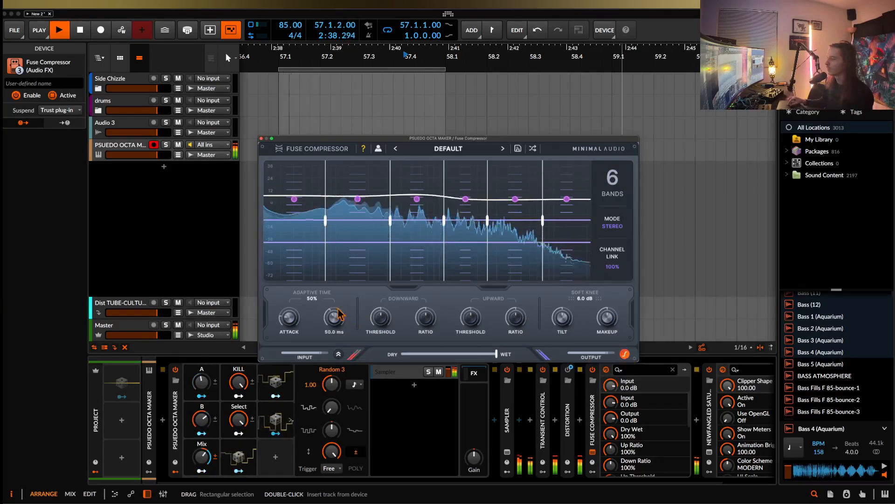
left_click_drag(335, 317, 332, 296)
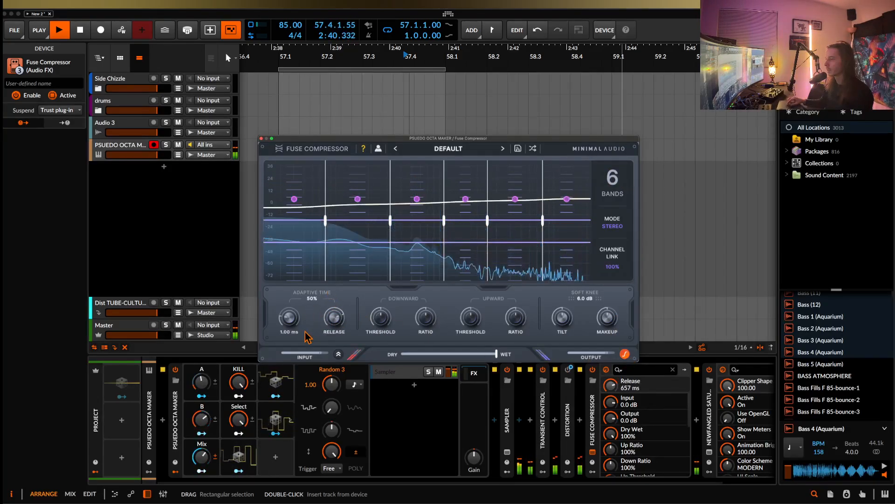
left_click_drag(290, 321, 291, 275)
Step: Set the downward threshold to 37% and ratio to 143%, the upward threshold to 38% and ratio to 135%, and close the plug-in window
left_click_drag(382, 311, 381, 302)
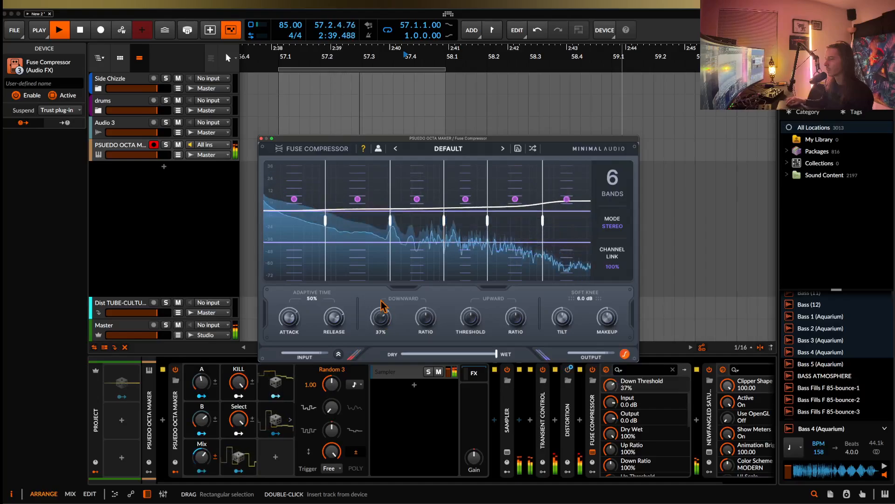
left_click_drag(432, 322, 472, 300)
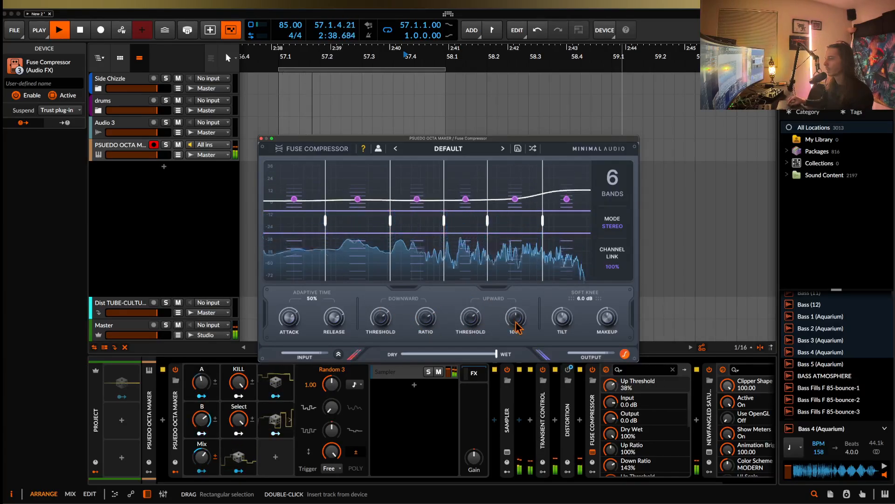
left_click_drag(516, 322, 516, 306)
left_click(261, 139)
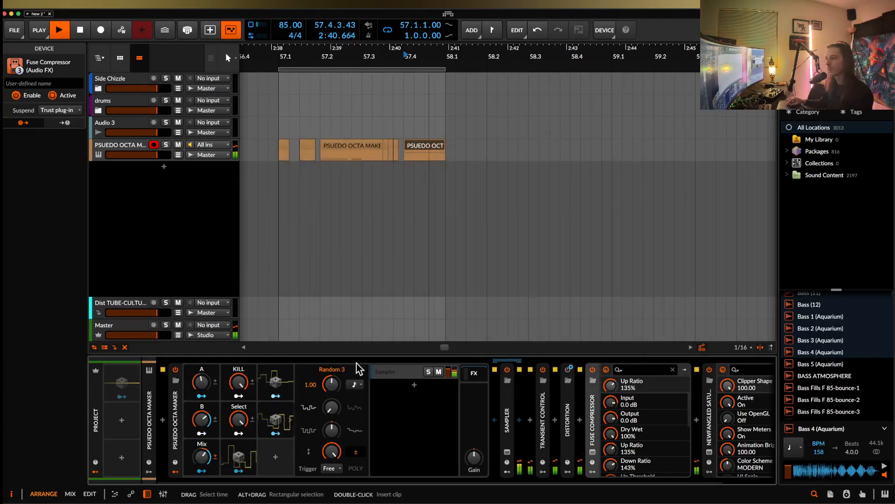
Step: While the loop plays, readjust the B macro, sweep the A macro and reset A to its default
left_click_drag(201, 419, 209, 424)
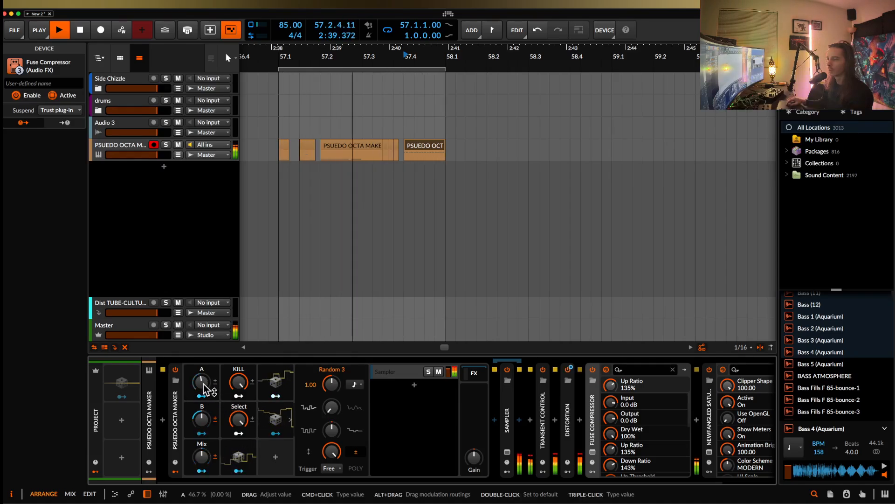
left_click_drag(203, 393, 202, 383)
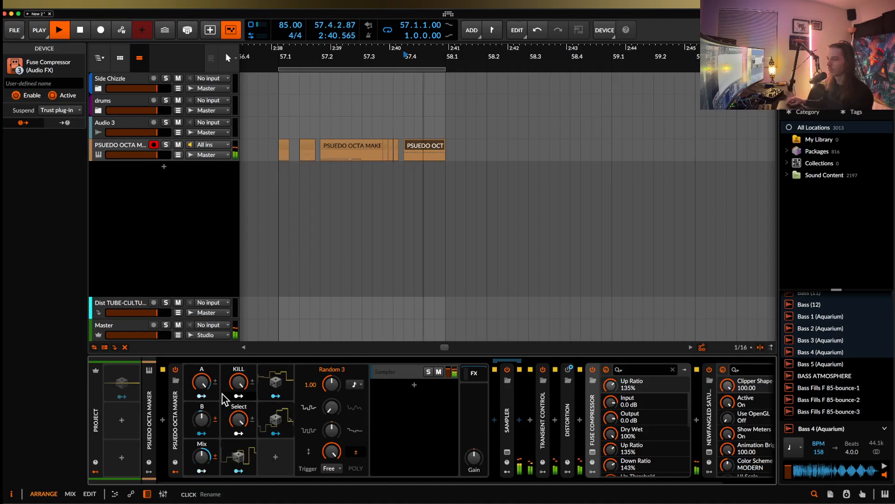
double_click(202, 390)
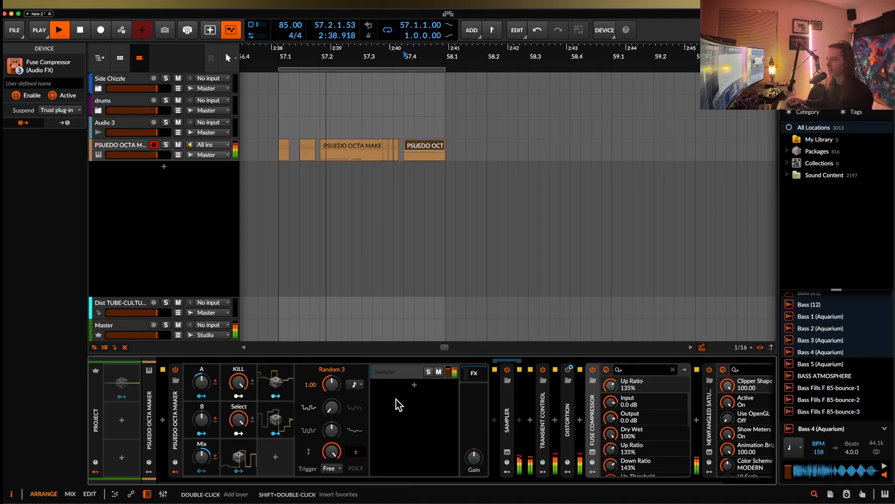
Step: Stop playback and scale all seven PSUEDO OCTA MAKER clips in the loop to half their length
left_click(284, 146)
key("space")
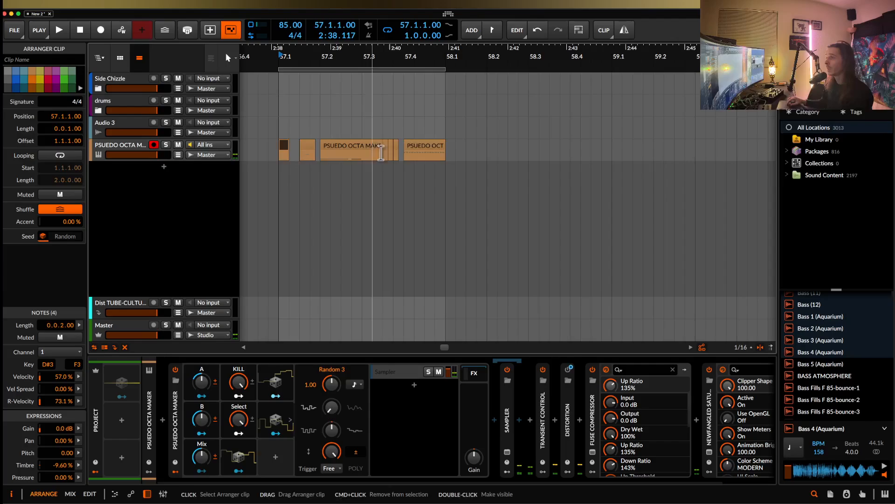
left_click(423, 146, "shift")
key("alt+minus")
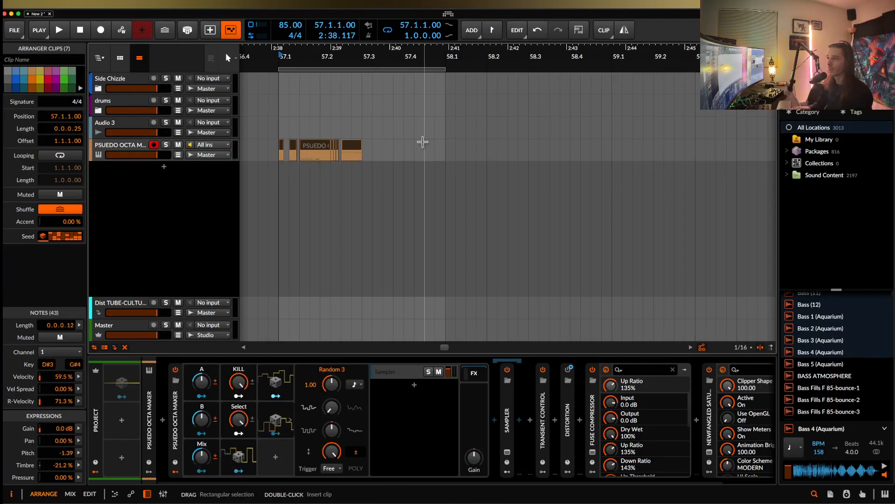
Step: Duplicate the seven halved clips twice and double the length of the last copy two times
key("ctrl+d")
key("ctrl+d")
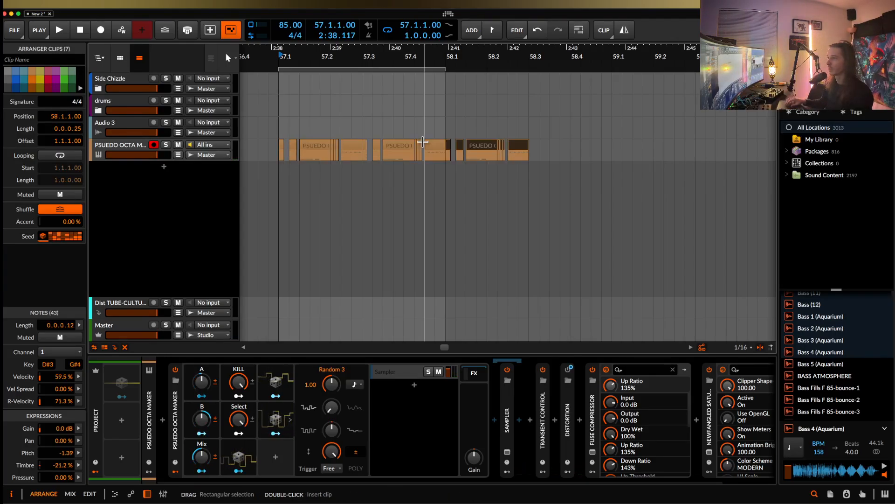
key("alt+plus")
key("alt+plus")
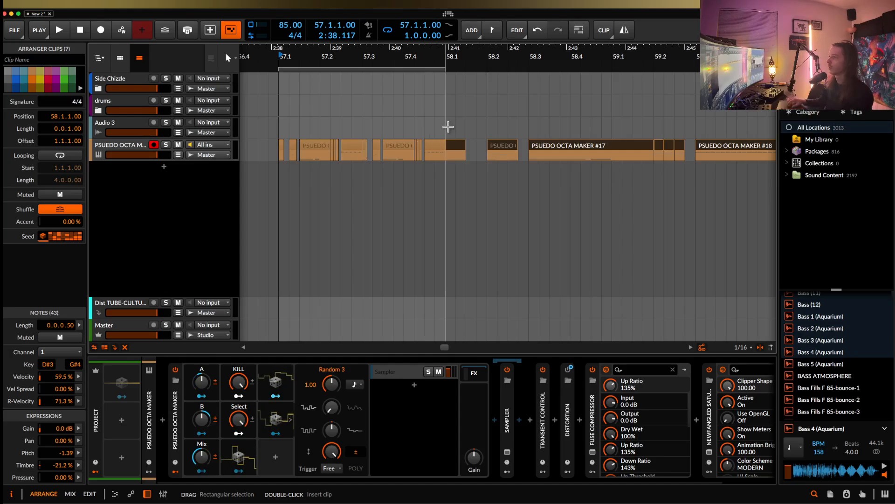
Step: Extend the loop region to 3 bars and duplicate the track's range from bar 57 to bar 60 directly after itself
scroll(448, 127, "down", 3)
left_click_drag(452, 67, 616, 90)
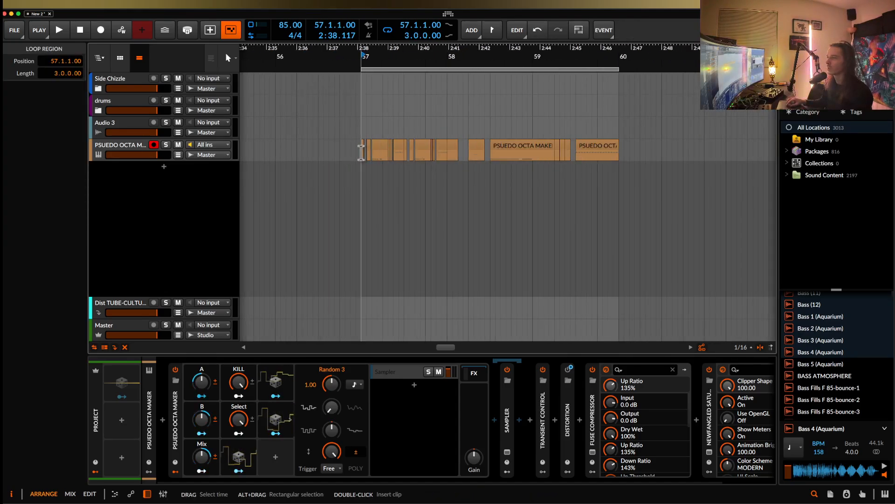
left_click_drag(361, 152, 595, 149)
scroll(617, 150, "up", 3)
scroll(618, 151, "down", 8)
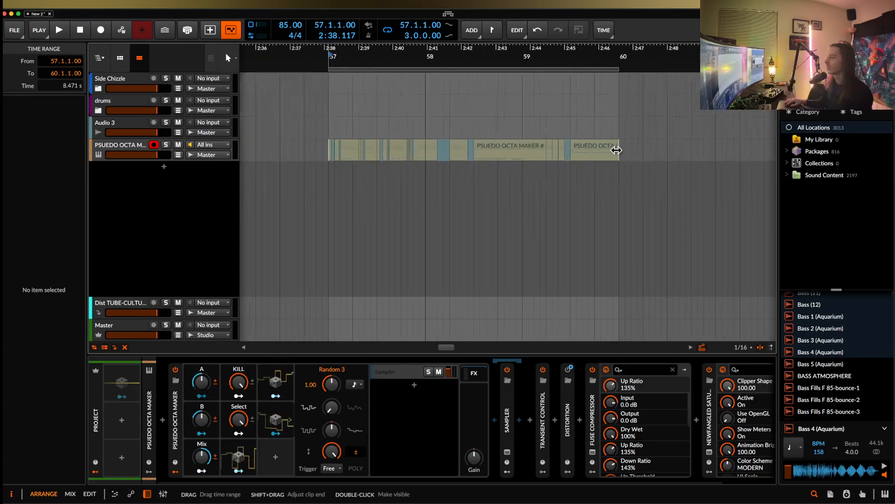
key("super+d")
scroll(620, 152, "right", 4)
scroll(607, 154, "up", 2)
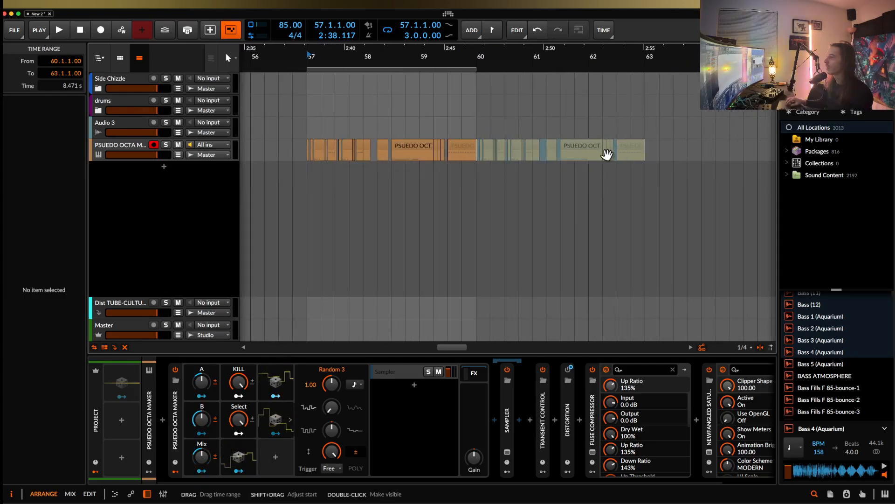
left_click(516, 159)
scroll(514, 160, "up", 3)
left_click_drag(492, 156, 544, 156)
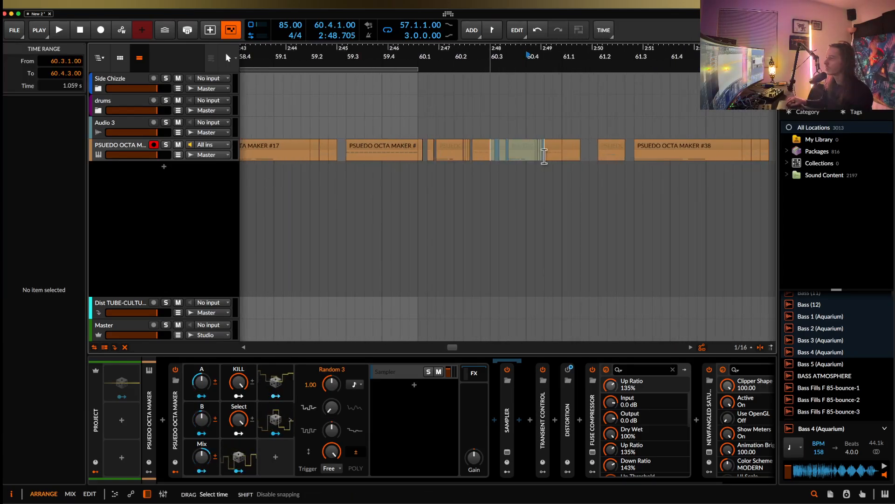
left_click(437, 184)
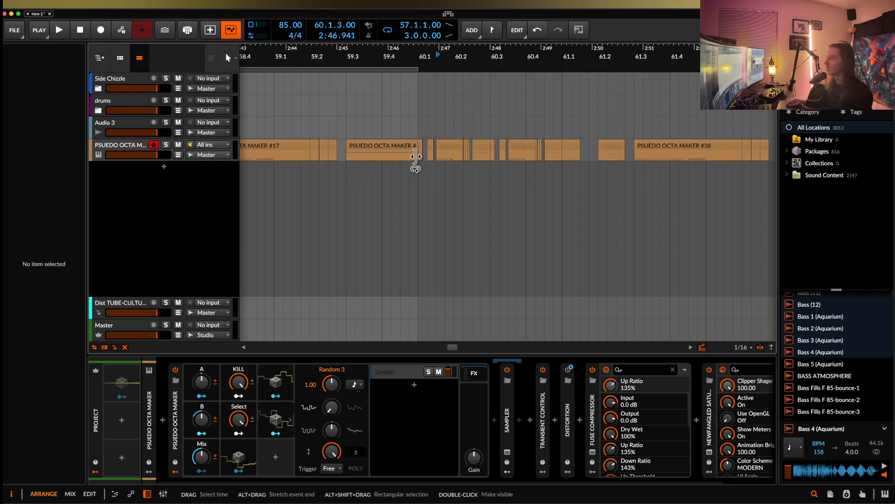
left_click_drag(419, 155, 490, 155)
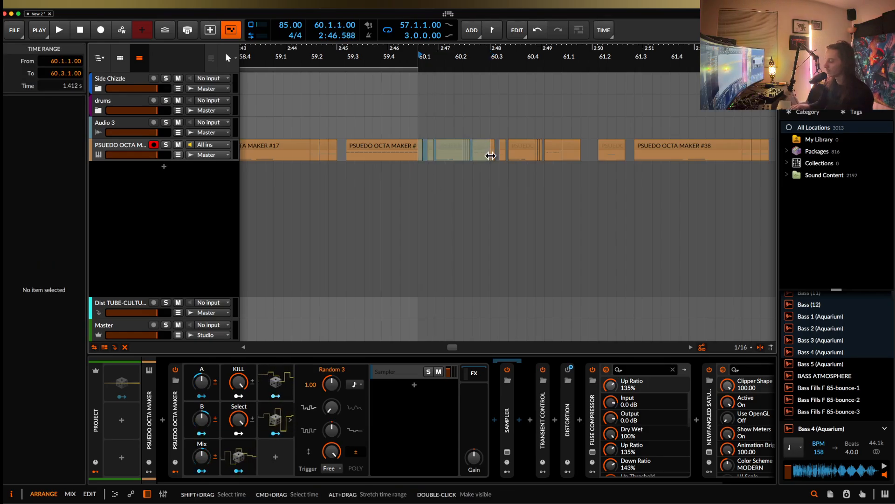
left_click(419, 184)
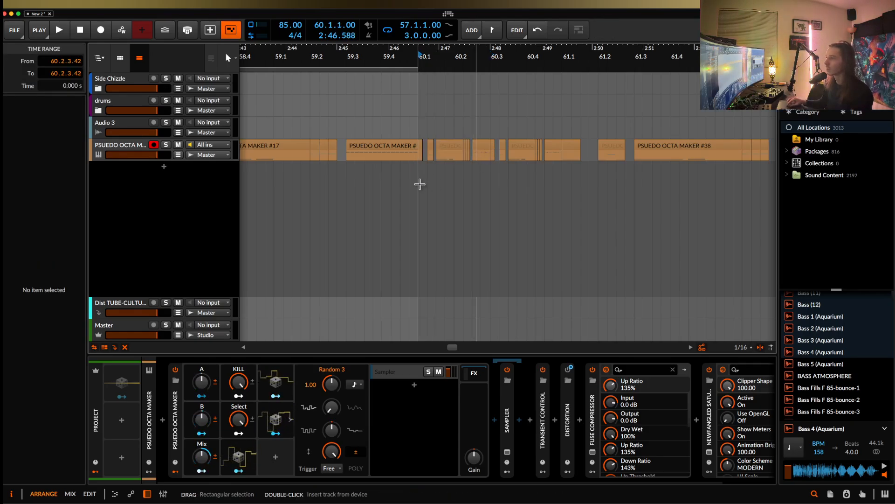
left_click_drag(421, 155, 500, 156)
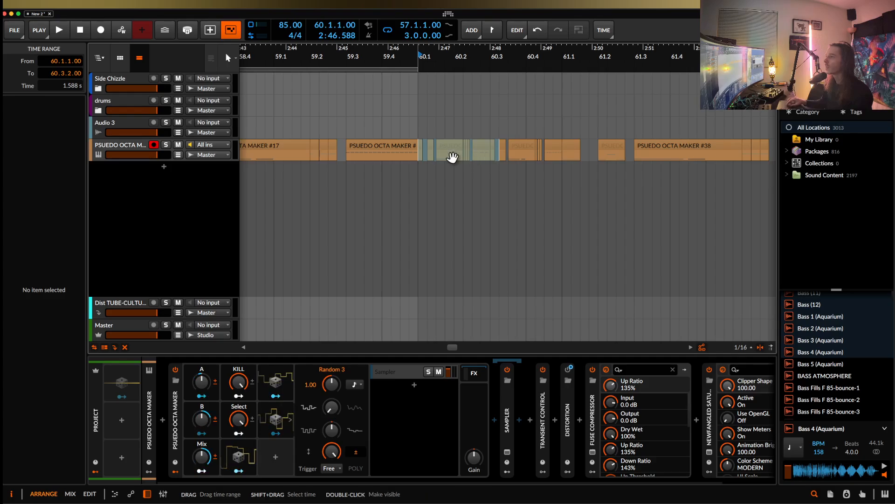
Step: Double the length of the seven clips starting at bar 60 and extend the loop region to 6 bars
left_click(425, 151)
left_click(421, 152)
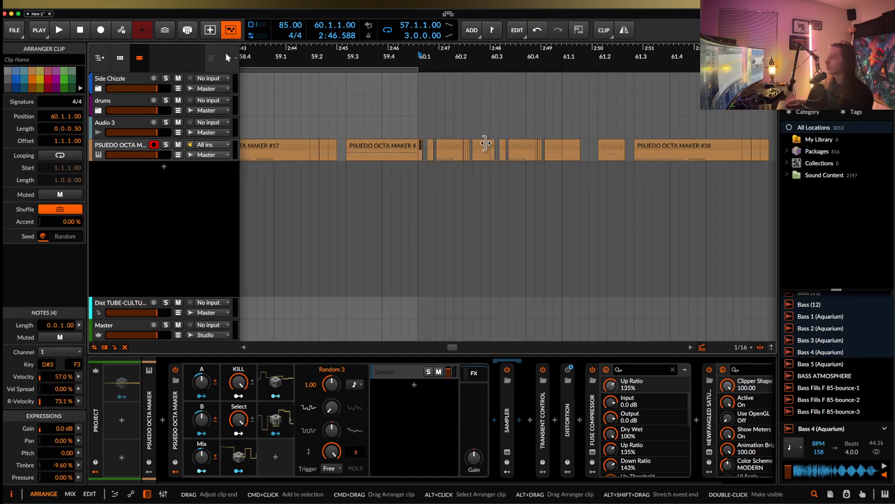
left_click(483, 151, "shift")
key("super+alt+2")
scroll(482, 151, "down", 4)
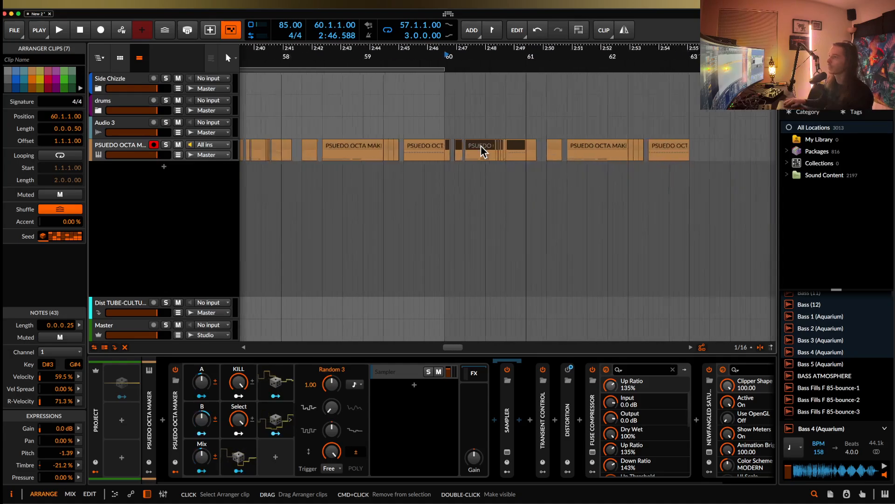
left_click_drag(446, 70, 684, 86)
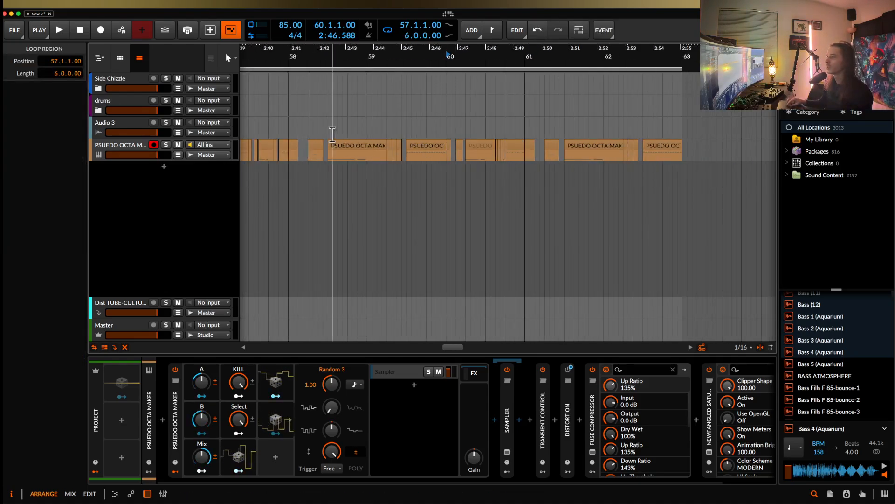
Step: Play the loop region from bar 57
scroll(330, 135, "down", 3)
left_click(327, 147)
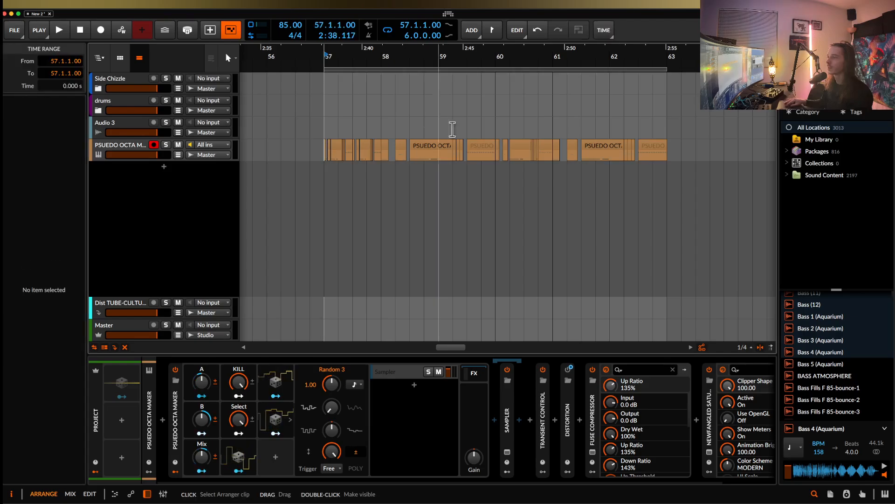
key("space")
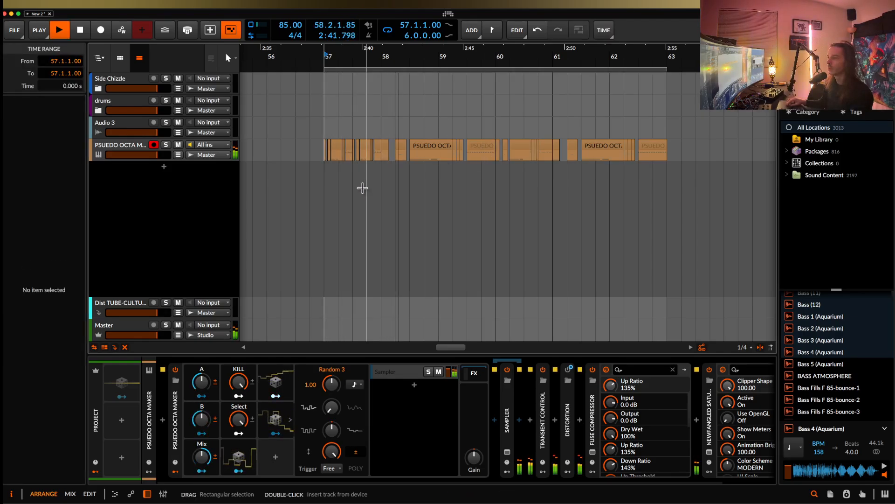
Step: Try to consolidate all PSUEDO OCTA MAKER clips from bar 57 to bar 63 by selecting the clips themselves
scroll(327, 152, "up", 3)
left_click(326, 149)
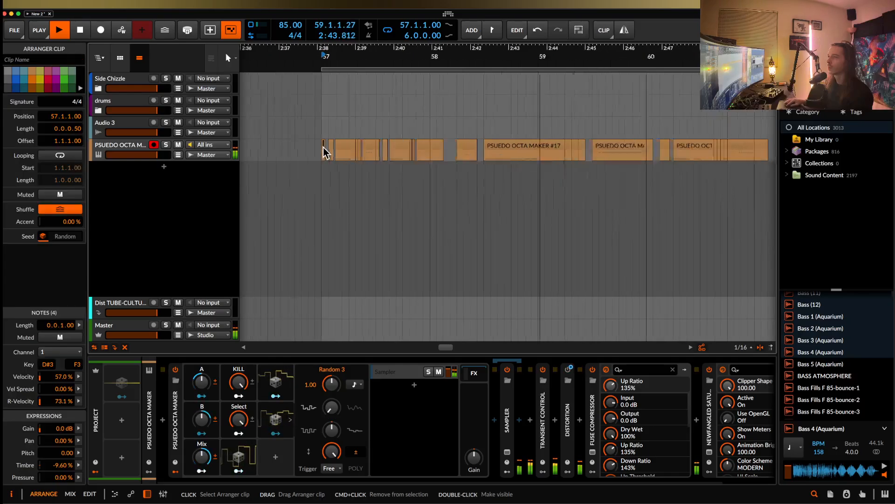
scroll(326, 150, "down", 3)
left_click(564, 146, "shift")
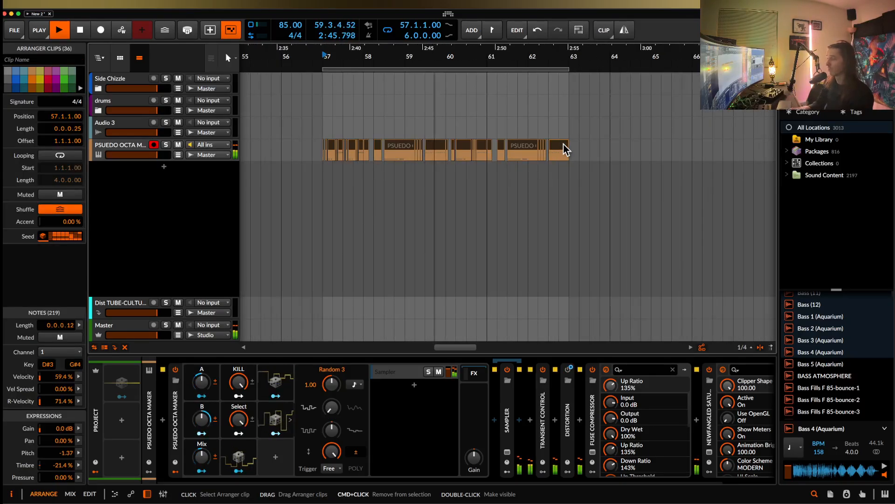
key("super+j")
left_click(577, 146)
double_click(542, 147)
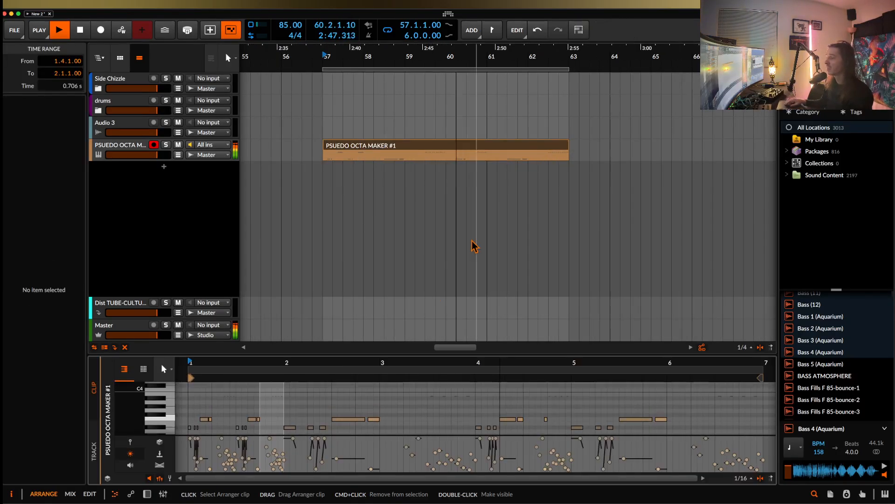
left_click(301, 404)
scroll(301, 404, "left", 3)
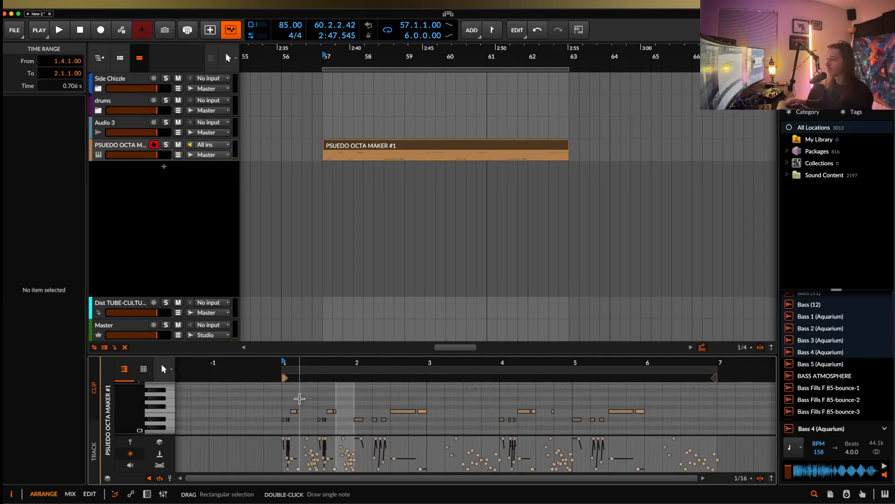
key("super+z")
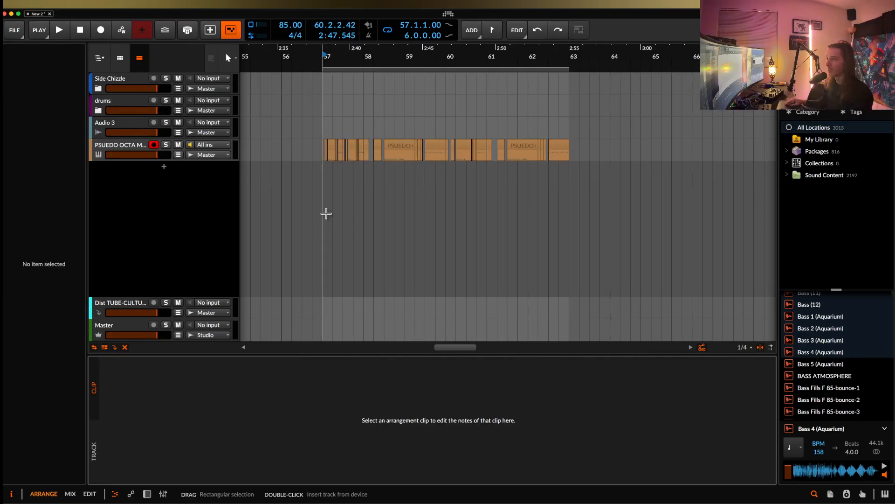
Step: Consolidate the PSUEDO OCTA MAKER track's time range from bar 57 to bar 63 into one clip and open its notes
left_click(320, 156)
left_click_drag(320, 157, 567, 158)
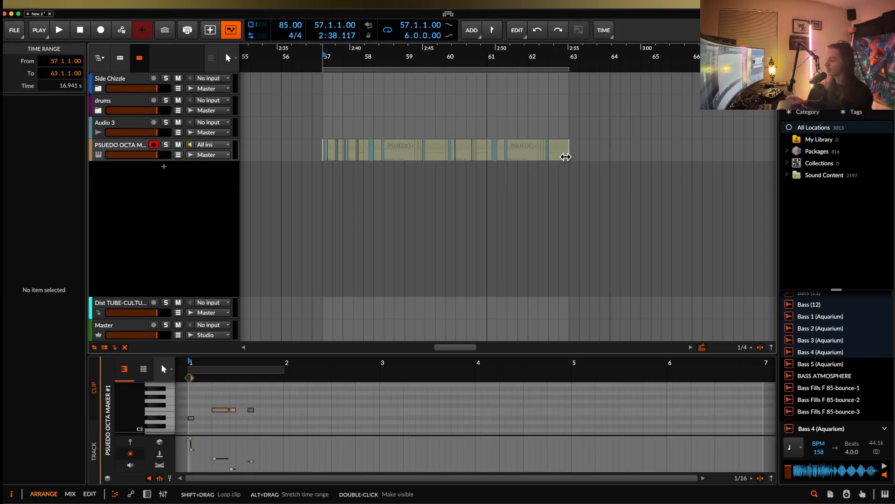
key("super+j")
left_click(546, 146)
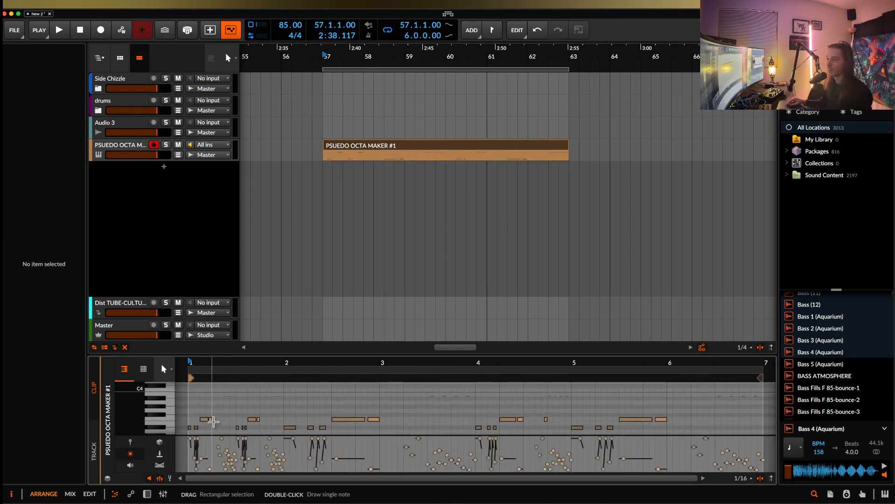
Step: Select all notes in the consolidated clip and randomize their timbre values using the histogram's mean and chaos
key("super+a")
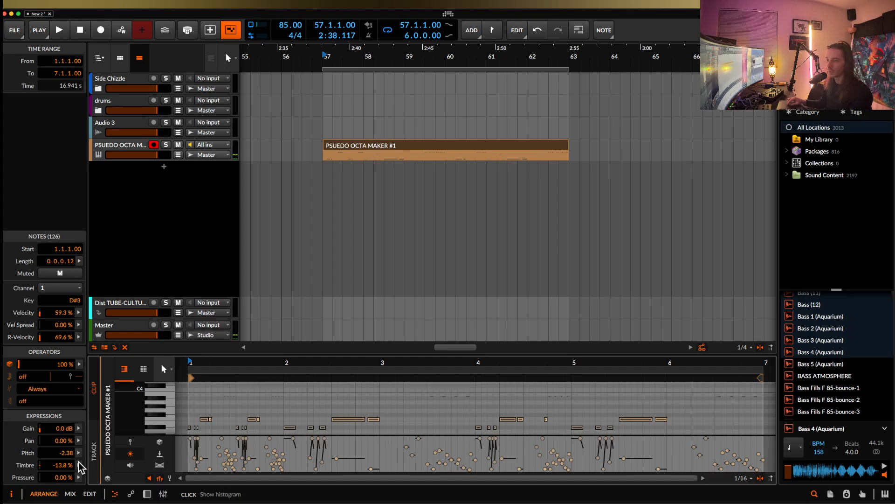
left_click(78, 464)
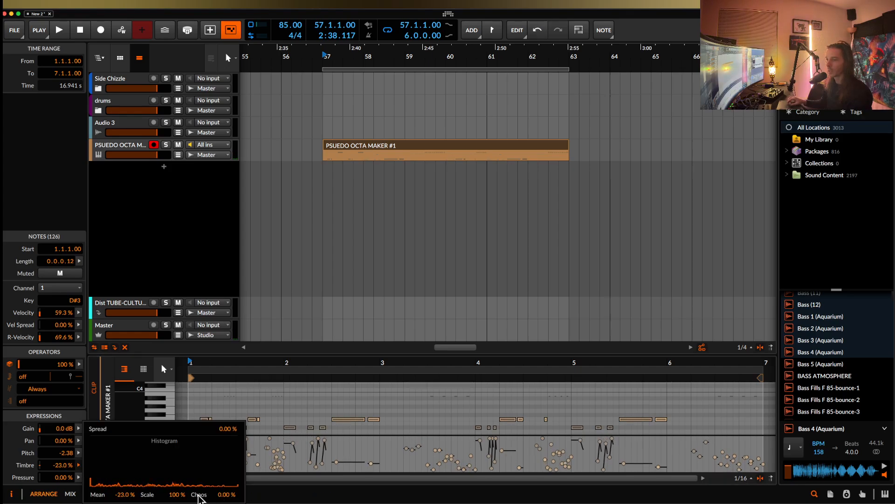
mouse_move(156, 466)
left_mouse_down()
mouse_move(148, 467)
mouse_move(157, 483)
mouse_move(168, 464)
left_mouse_up()
left_click_drag(132, 500, 172, 503)
left_click_drag(231, 495, 231, 480)
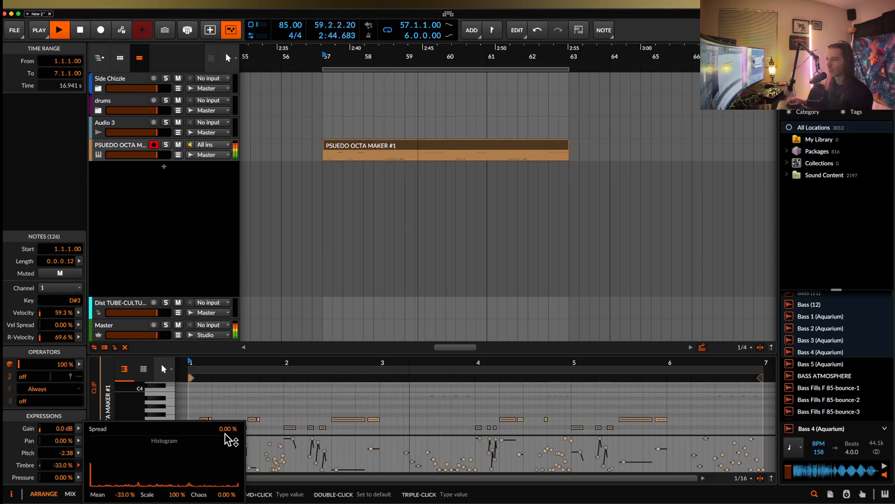
Step: Set the selected notes' timbre spread to 120% and their mean timbre to 100%
left_click_drag(227, 428, 228, 406)
left_click_drag(125, 495, 125, 460)
left_click_drag(126, 494, 178, 503)
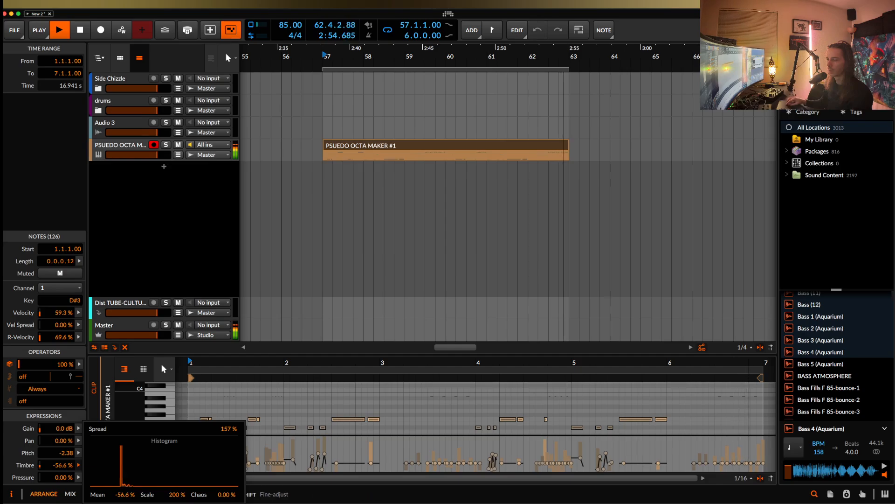
mouse_move(125, 494)
left_mouse_down()
mouse_move(125, 485)
mouse_move(125, 492)
left_mouse_up()
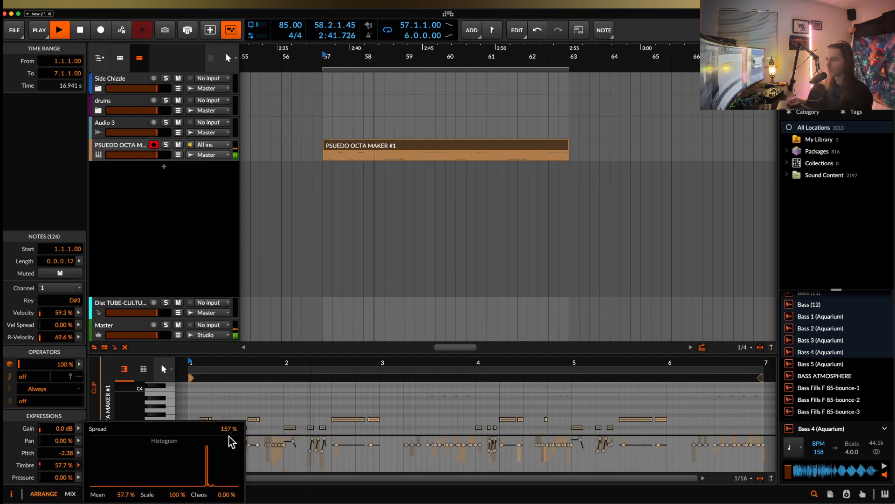
mouse_move(229, 432)
left_mouse_down()
mouse_move(229, 450)
mouse_move(229, 419)
left_mouse_up()
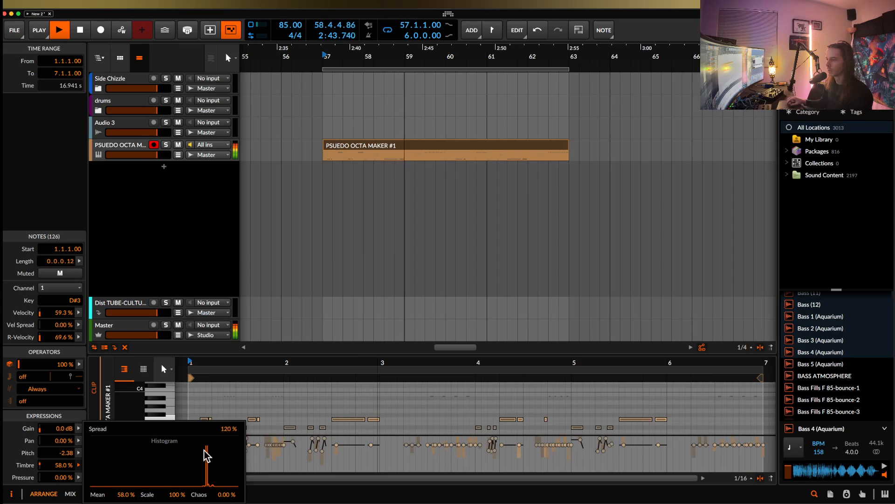
left_click_drag(125, 494, 125, 462)
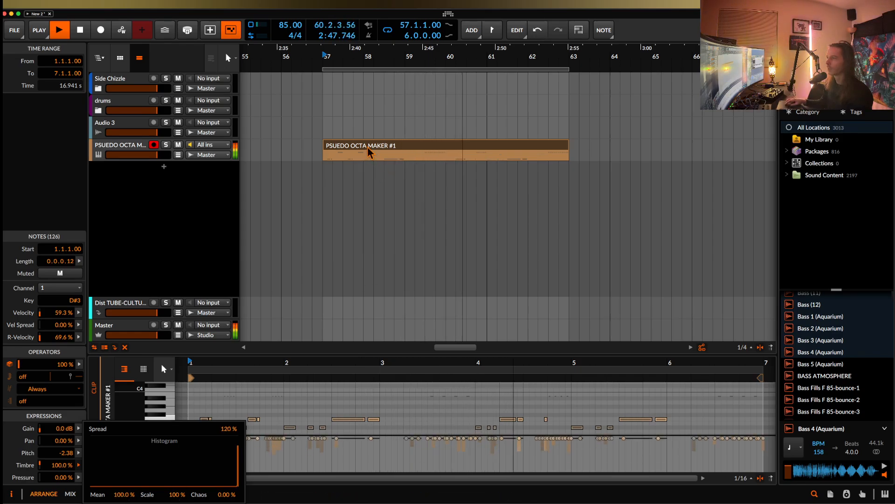
Step: Duplicate the PSUEDO OCTA MAKER track with its devices and delete the clip on the duplicate
left_click(140, 151)
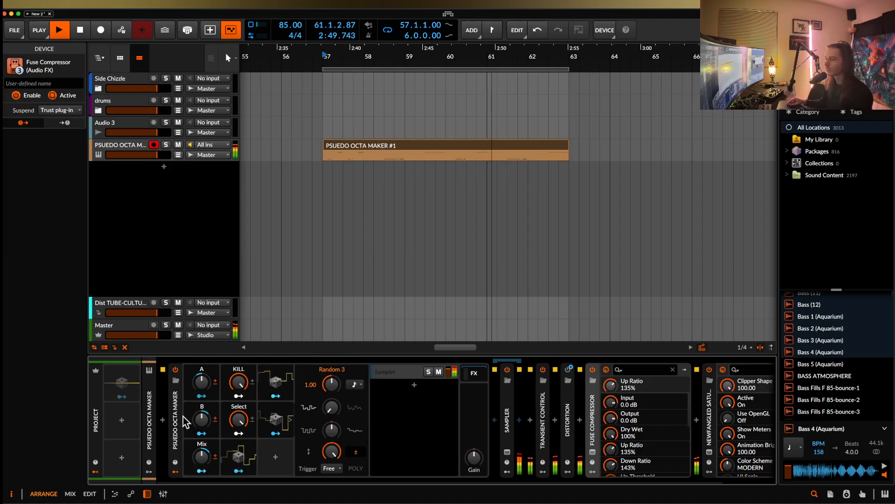
left_click(373, 410)
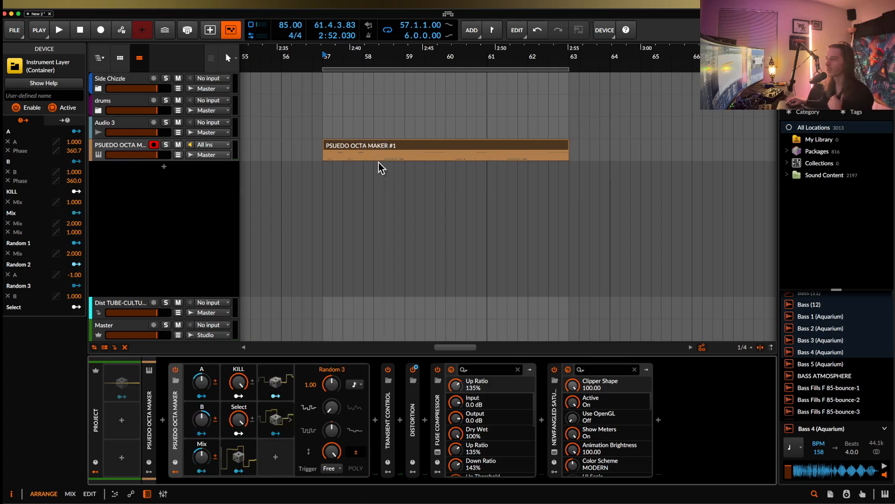
left_click(131, 147)
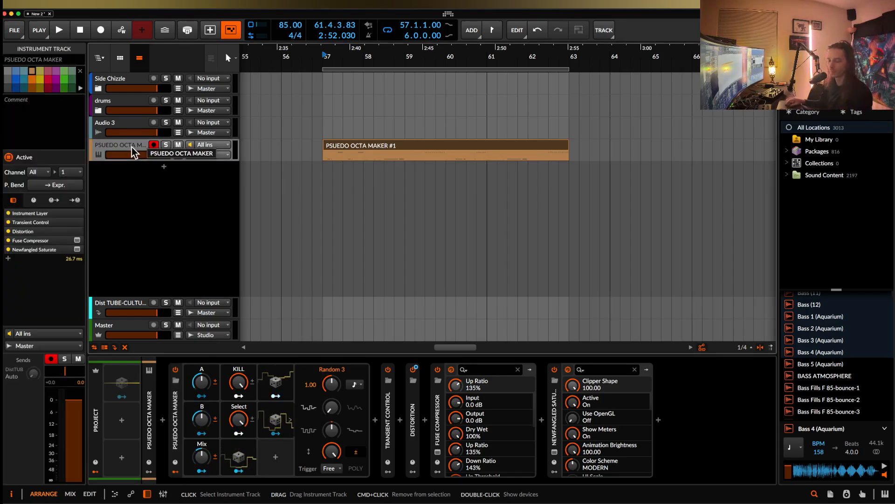
key("super+d")
left_click(349, 172)
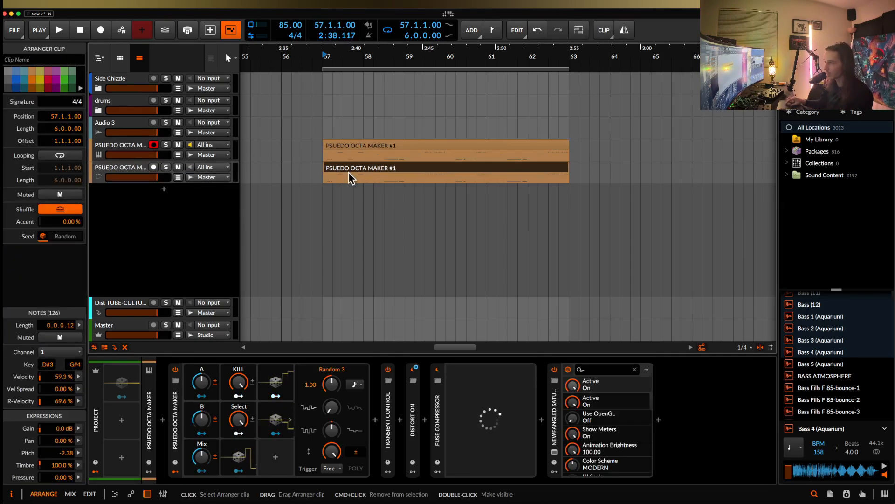
key("Delete")
Step: Deactivate the three Random modulators on the duplicate track's instrument layer and turn its KILL control fully down
left_click(130, 146)
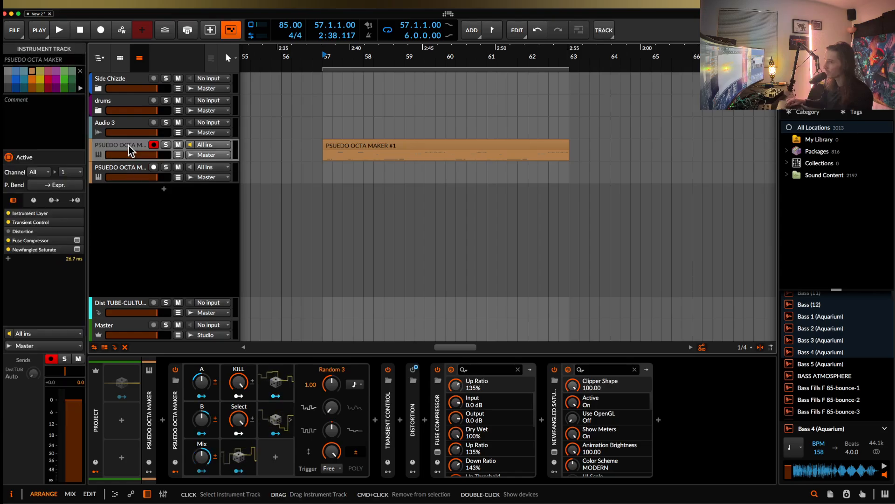
left_click(132, 175)
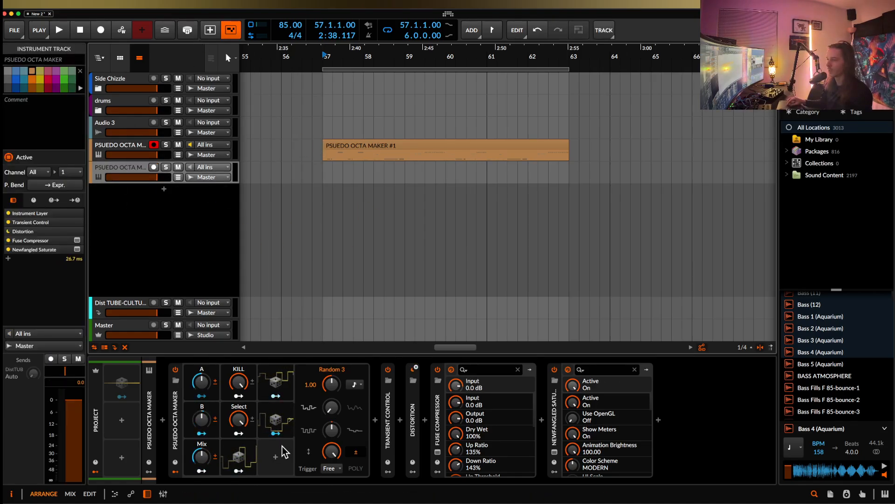
left_click(275, 419)
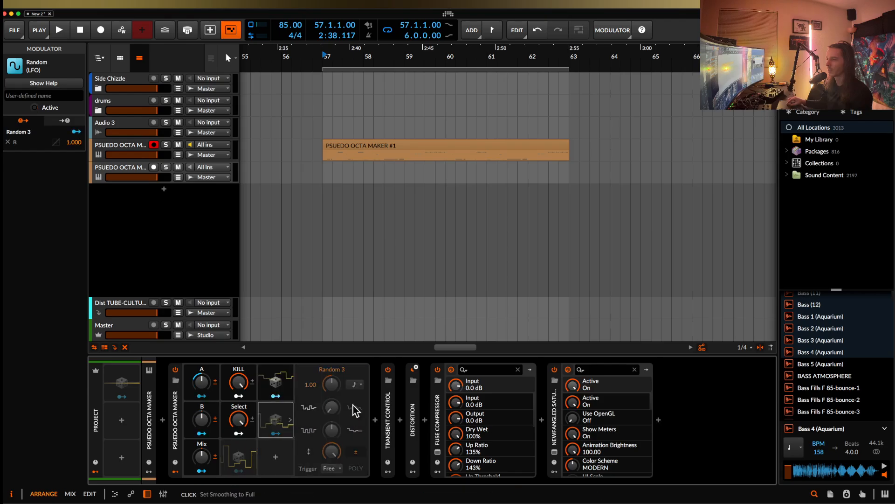
left_click(276, 380)
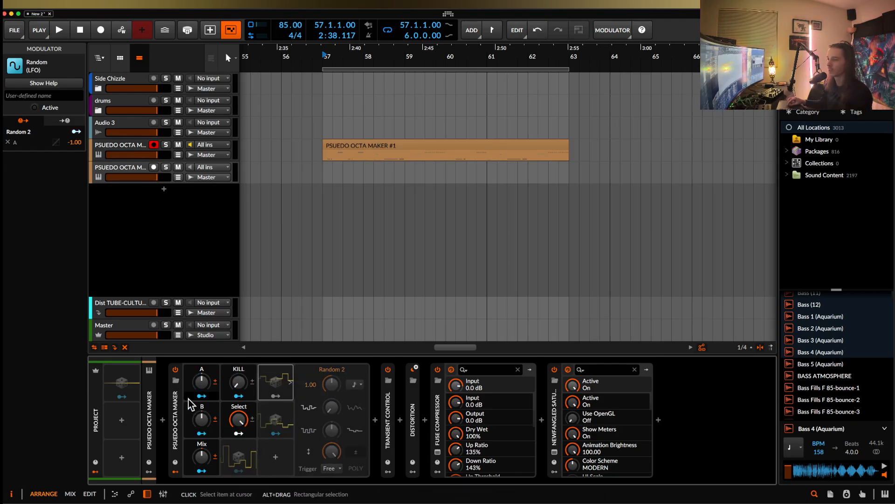
Step: Reveal the Sampler inside the duplicate's instrument layer and delete the Distortion and Fuse Compressor devices from the chain
double_click(176, 403)
left_click(398, 371)
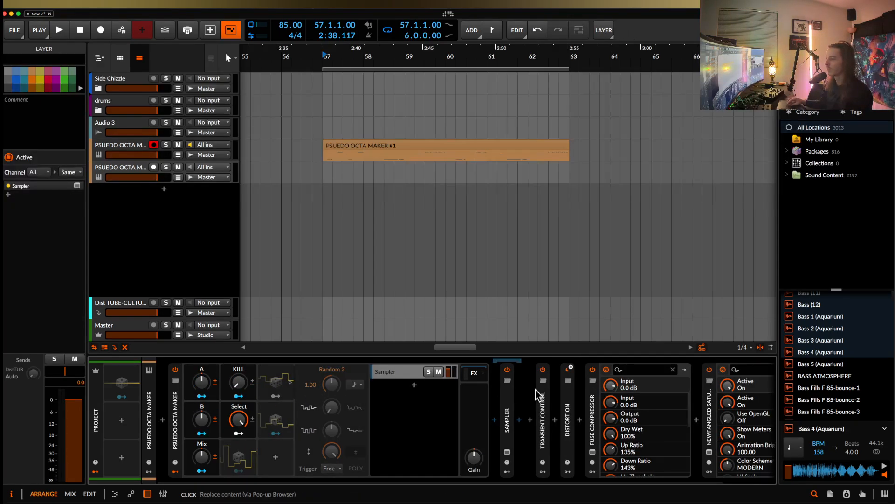
left_click(506, 434)
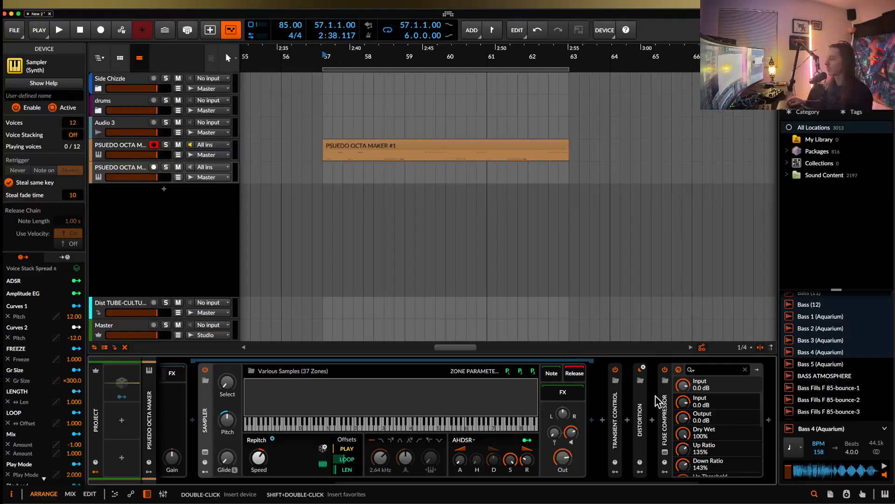
left_click(645, 394)
key("Delete")
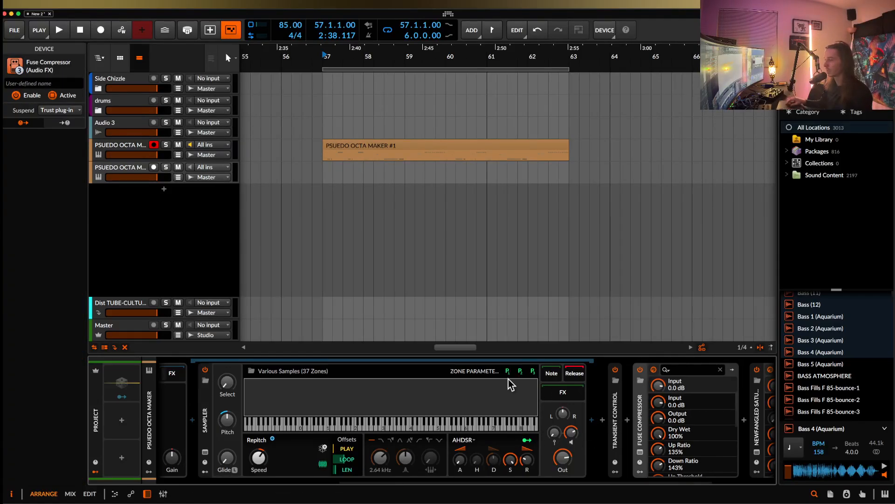
key("Delete")
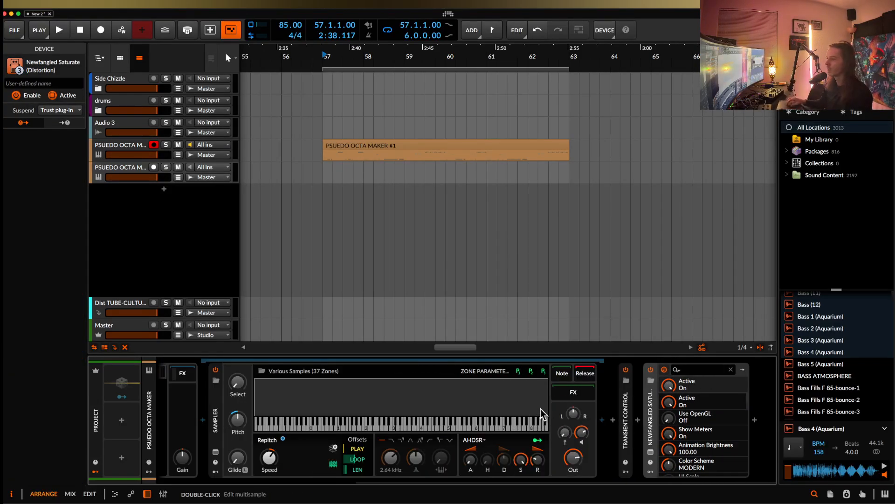
Step: Delete all zones from the duplicate's Sampler, search the browser for "drum" and load drum loop 1 (91 bpm) as its sample
double_click(504, 398)
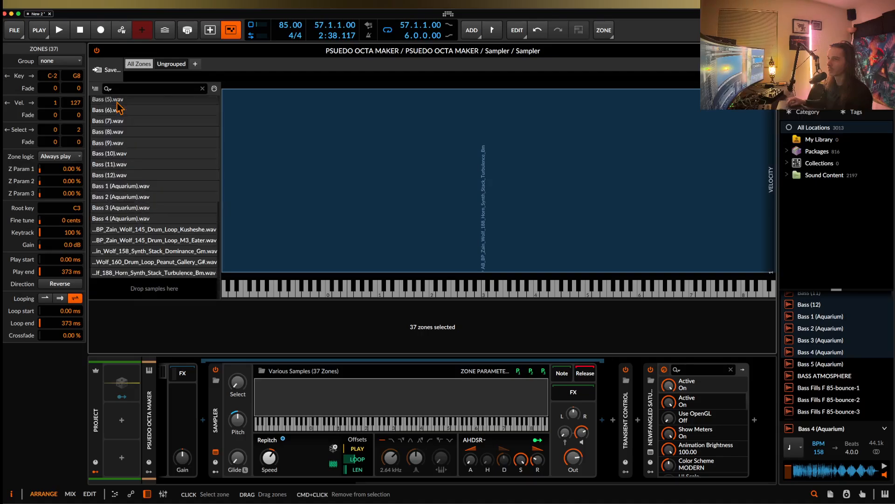
key("Delete")
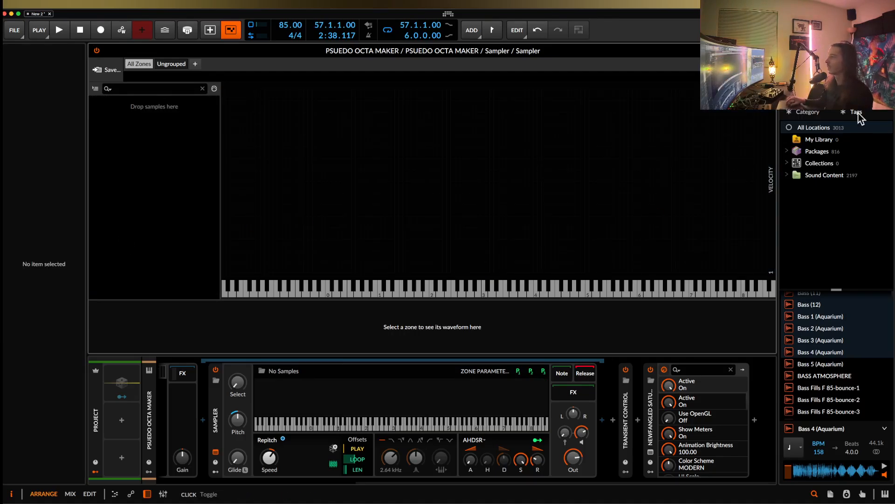
type("drum")
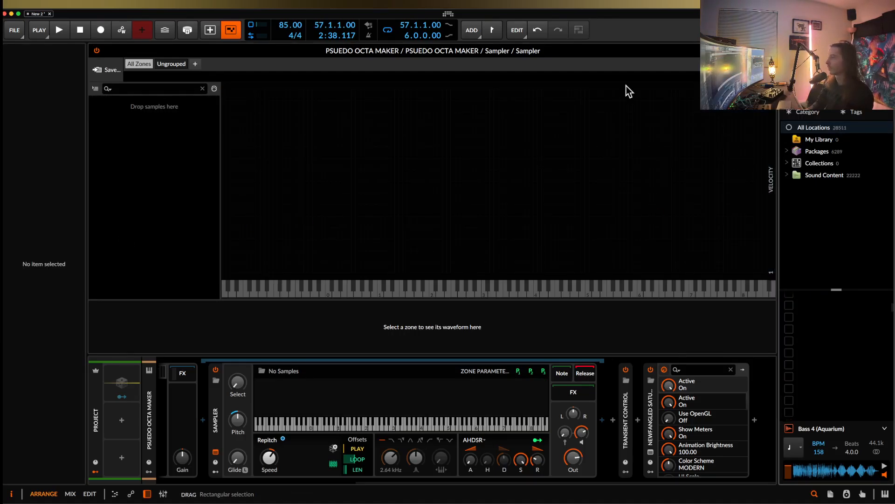
left_click(817, 299)
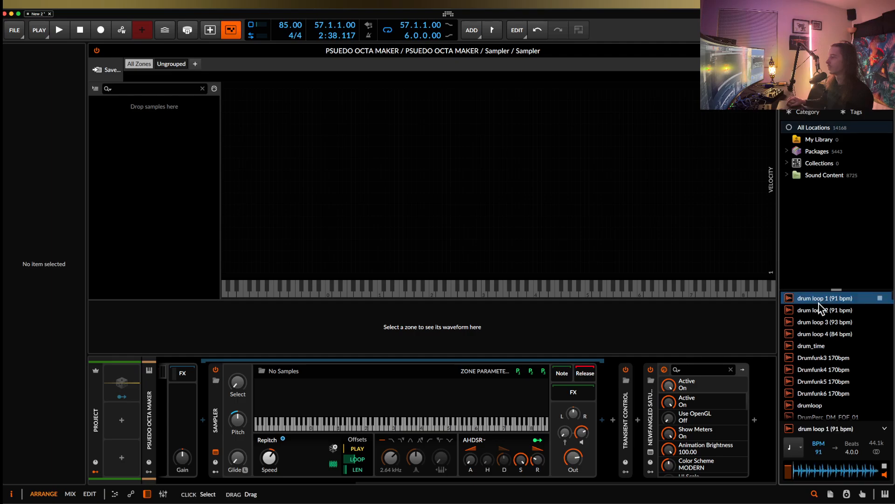
left_click_drag(819, 302, 213, 171)
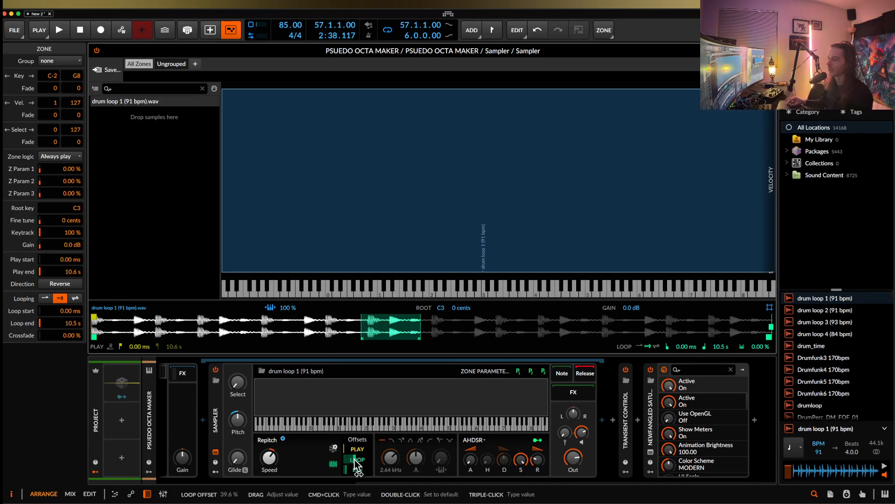
Step: Move the Sampler's loop offset to the start of the drum loop and slightly lengthen the looped section
left_click_drag(357, 459, 357, 493)
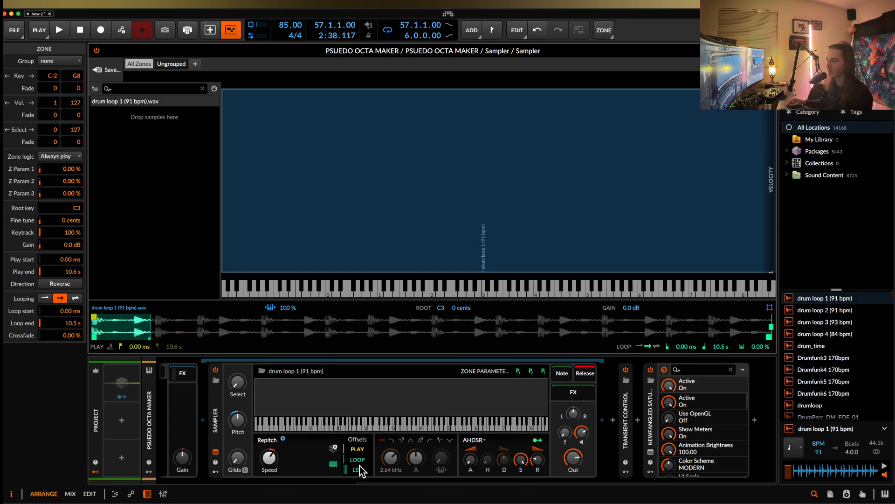
left_click_drag(353, 470, 353, 470)
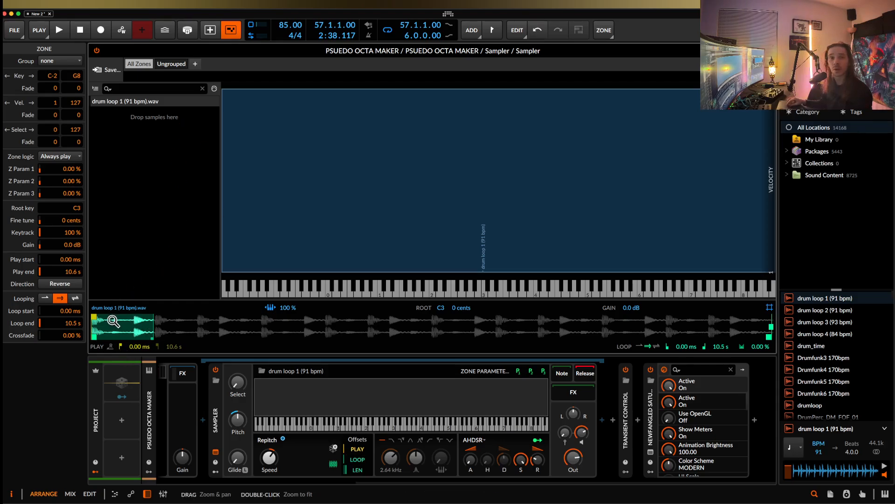
Step: Duplicate the drum loop zone in the Sampler, set the loop offset to 18.3 % and slightly shorten the looped section
key("super+d")
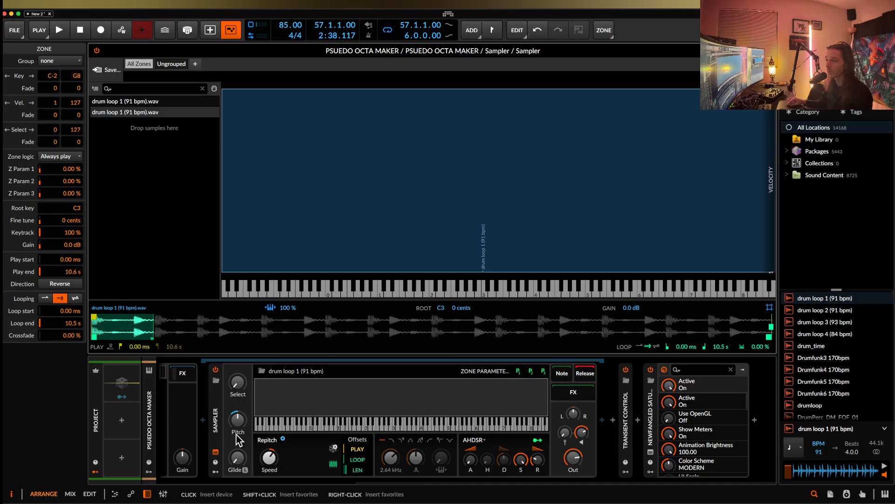
left_click_drag(349, 464, 349, 445)
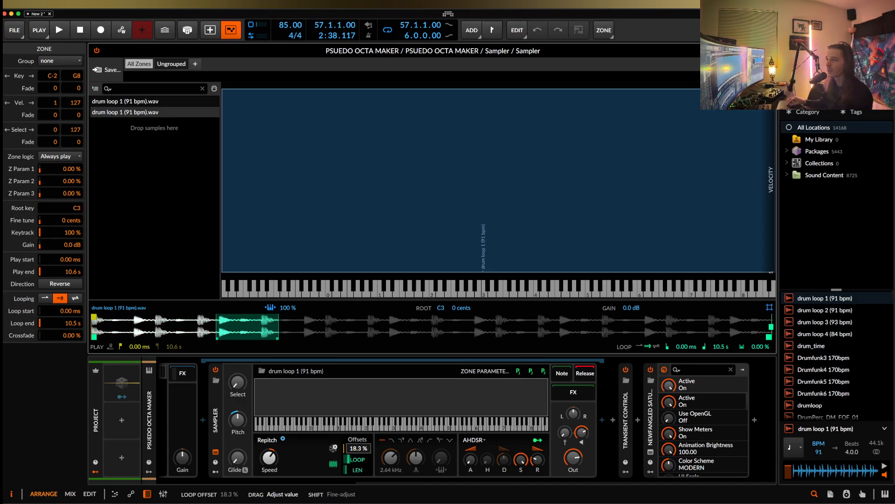
left_click_drag(349, 445, 357, 480)
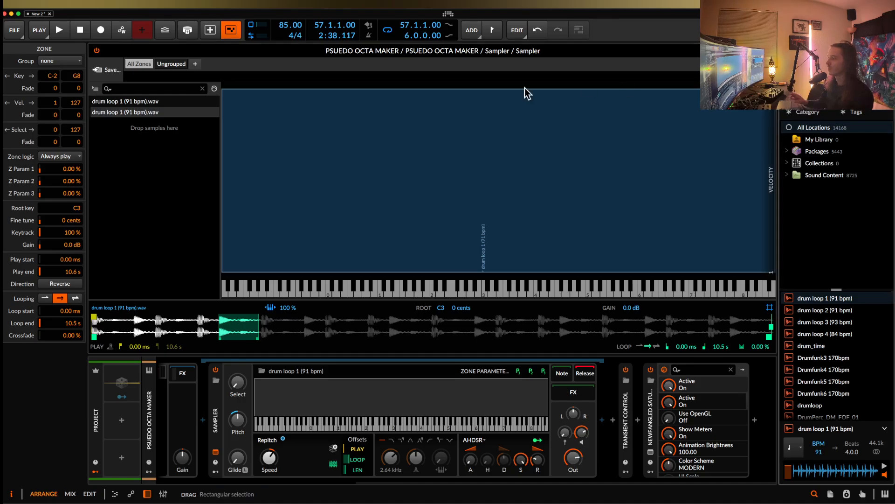
Step: Search the browser for "kick" and add Kick (5) to the Sampler as another zone
type("kick")
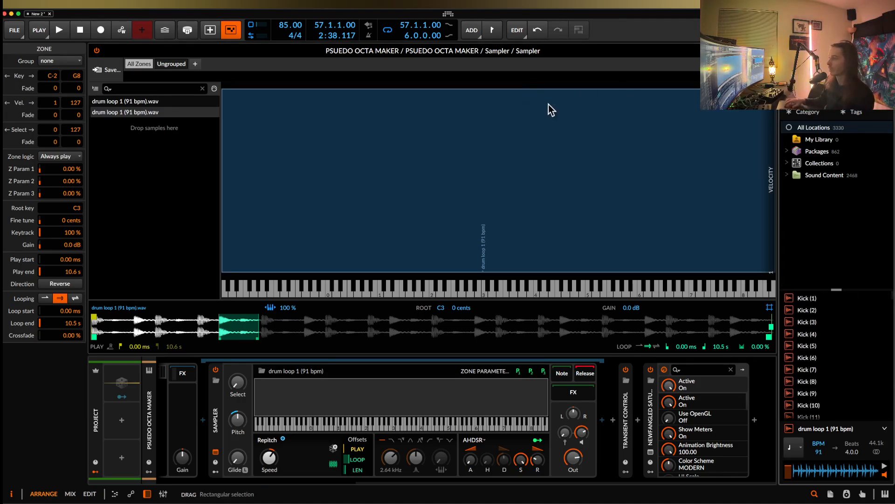
left_click(806, 346)
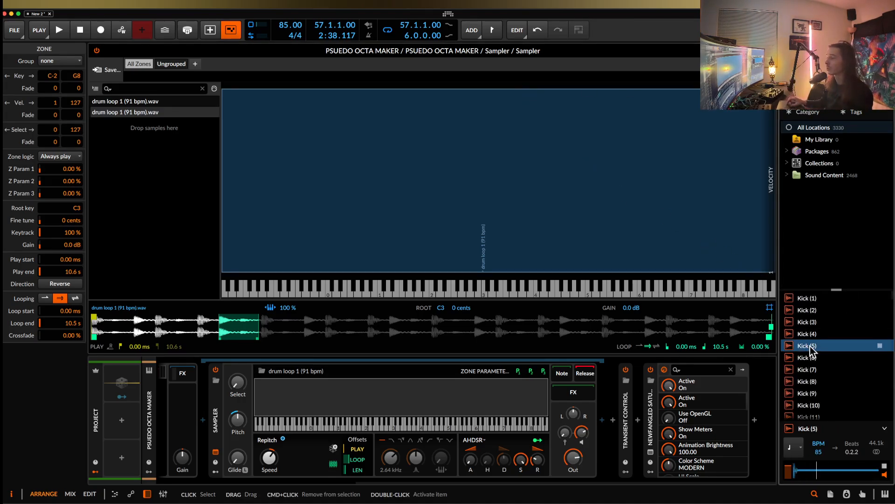
left_click_drag(812, 351, 294, 182)
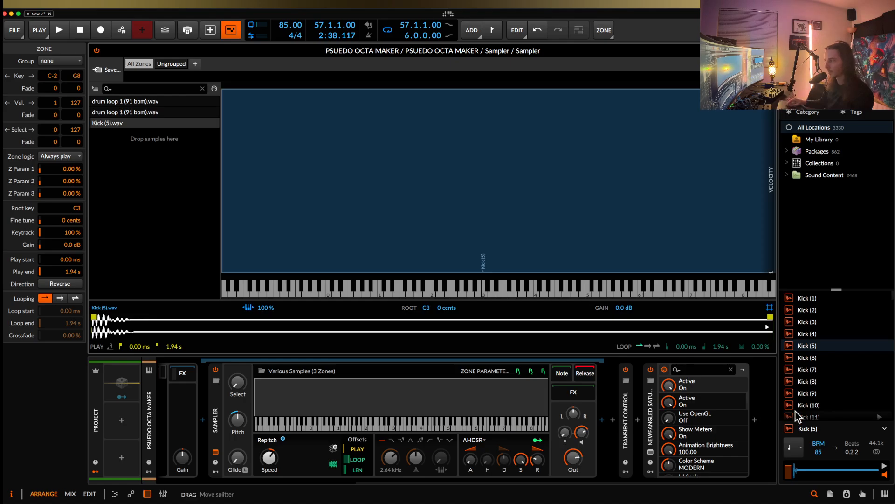
Step: Add the five samples from Kick 1 (Seber) through Kick 1 to the Sampler's zone list
scroll(812, 401, "down", 9)
scroll(821, 396, "down", 5)
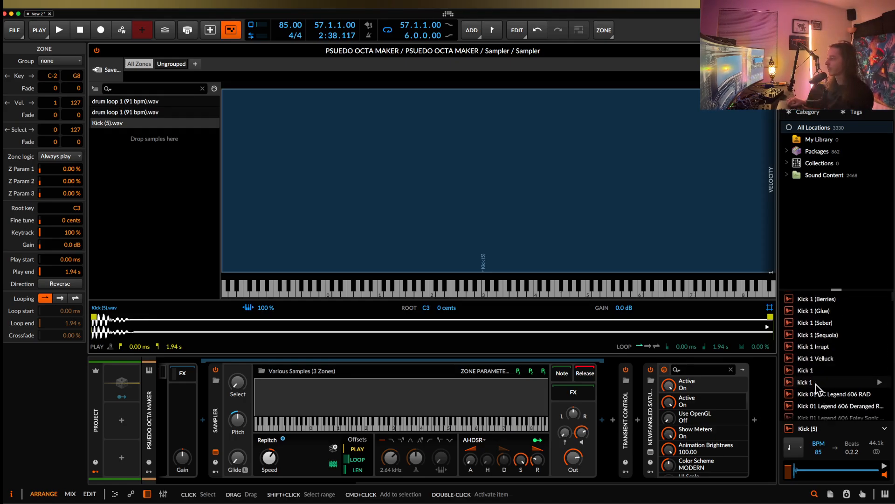
left_click(803, 323)
left_click(810, 373, "shift")
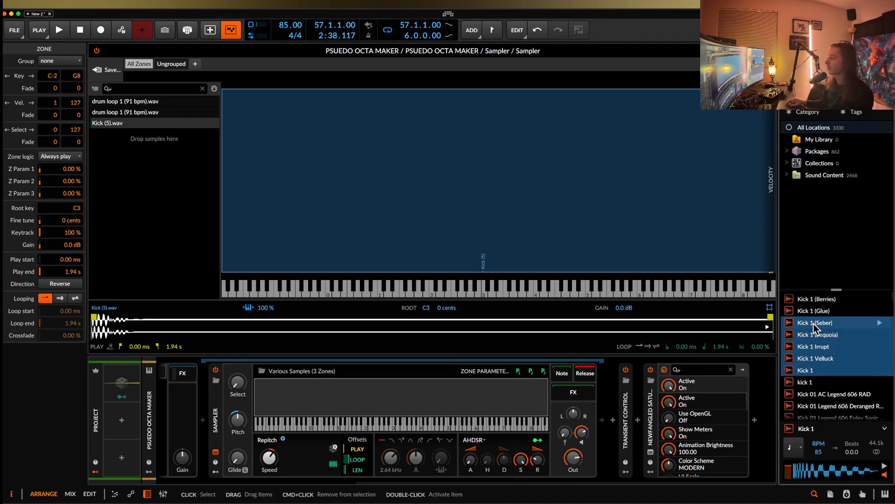
left_click_drag(815, 326, 190, 214)
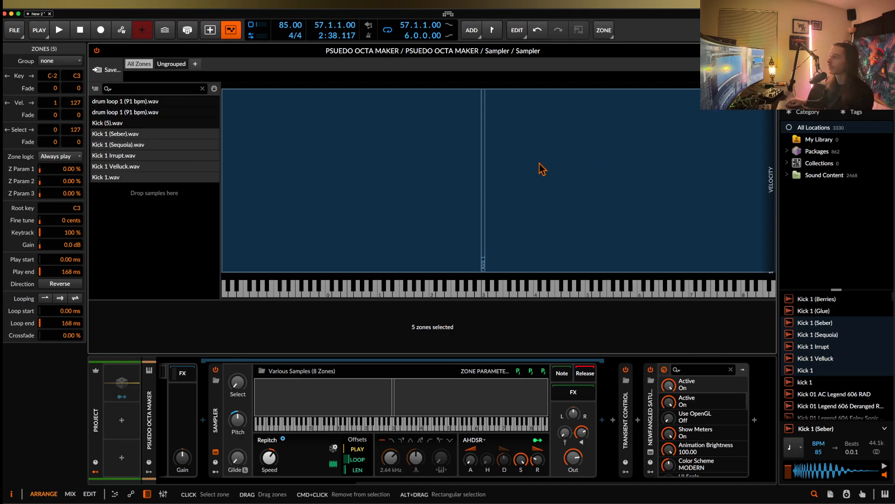
Step: Distribute the Select ranges equally across all eight Sampler zones and close the zone editor
right_click(155, 103)
left_click(121, 132)
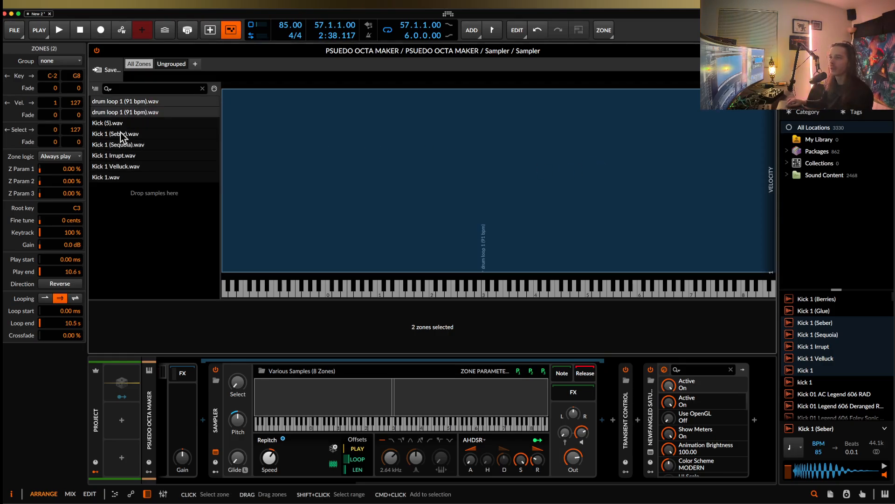
left_click(118, 178, "shift")
left_click(120, 178)
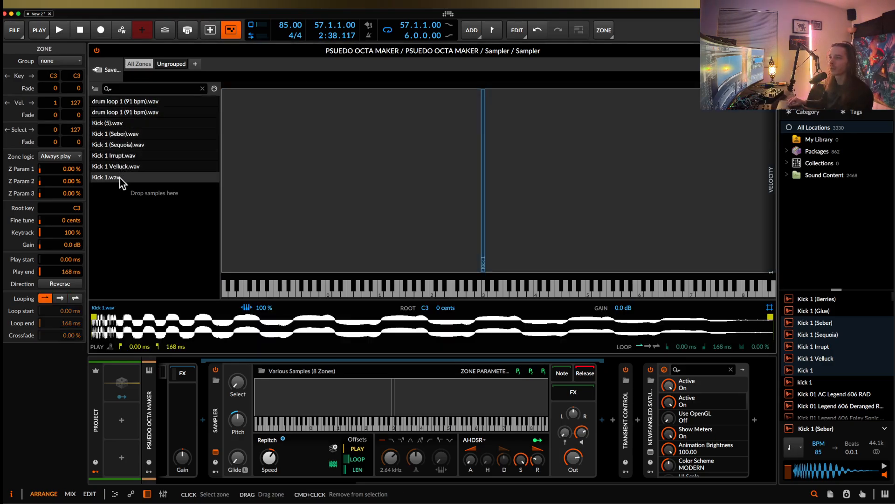
left_click(106, 102, "shift")
right_click(105, 102)
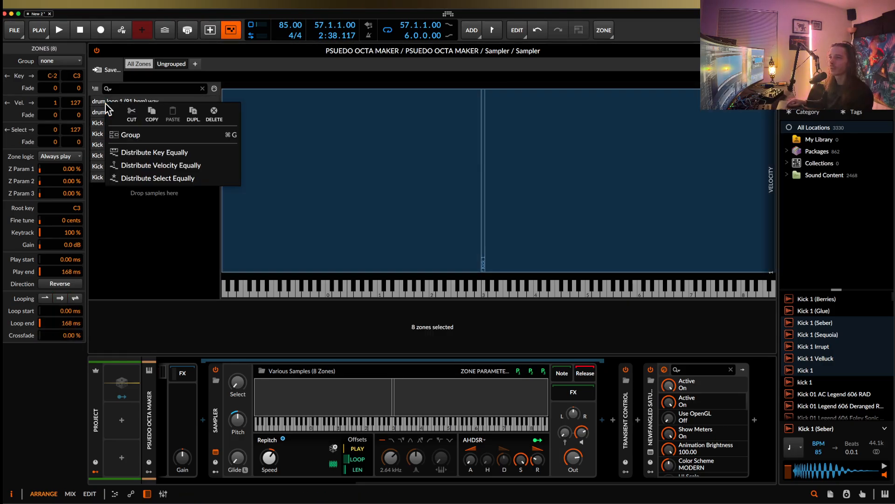
left_click(150, 183)
left_click(215, 451)
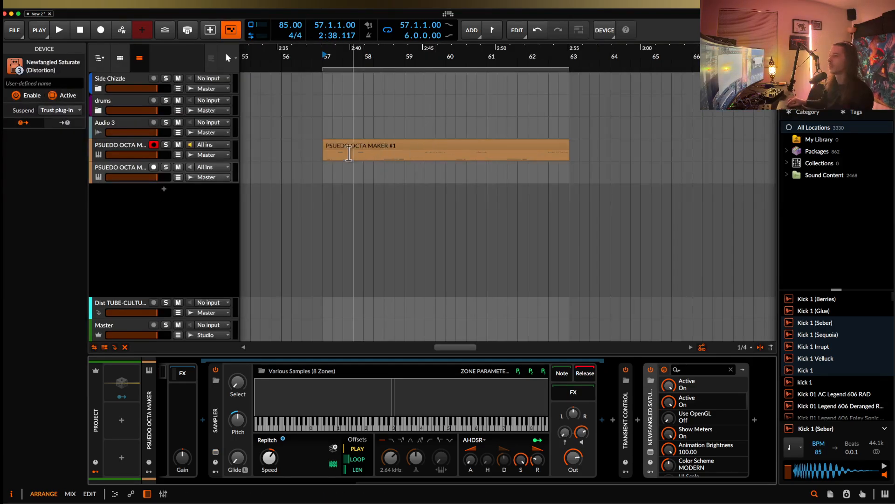
Step: Deactivate the original PSUEDO OCTA MAKER track that holds the bass clip
left_click(343, 147)
left_click(138, 147)
key("alt+a")
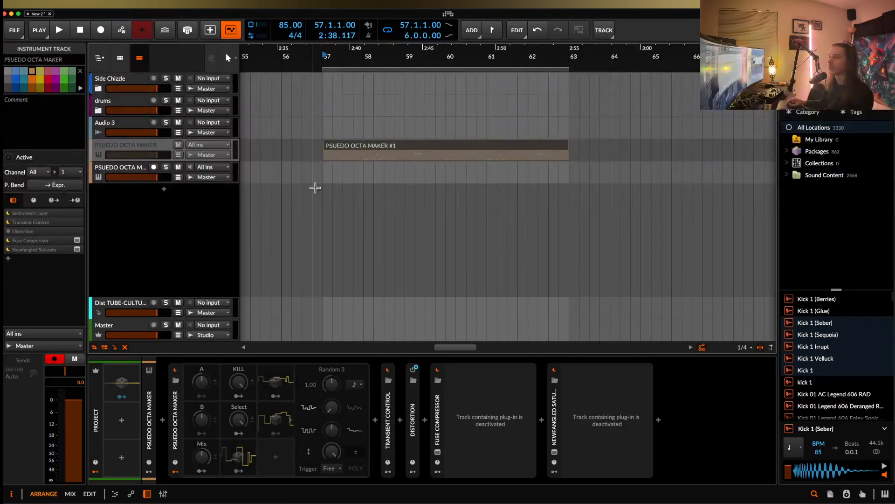
Step: Create a one-bar clip at bar 57 on the duplicate track, add a C3 note at its start and play it
double_click(327, 172)
double_click(337, 172)
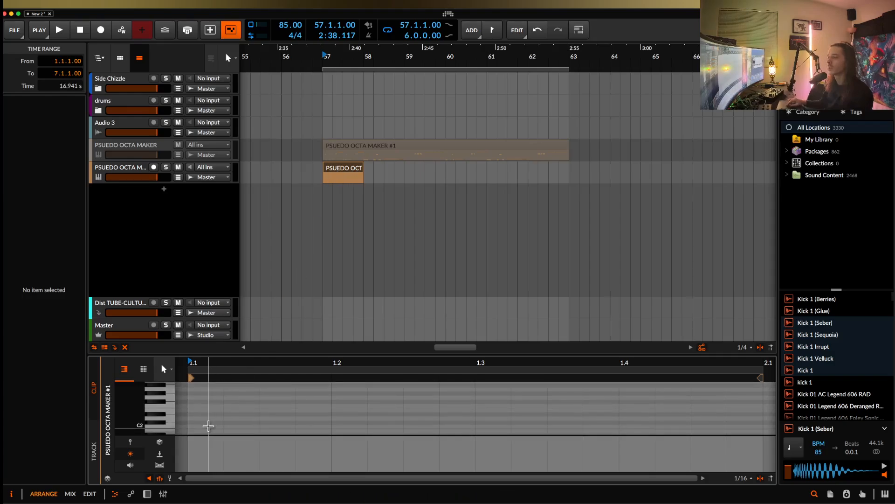
scroll(184, 422, "up", 2)
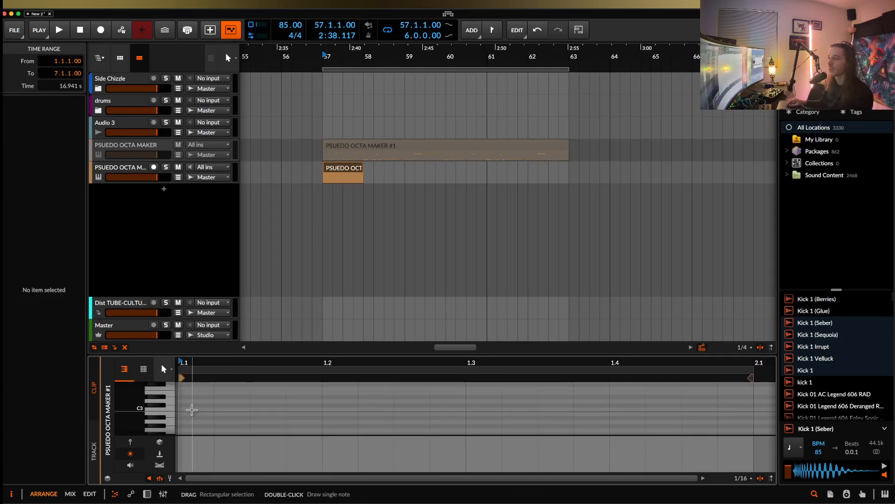
double_click(192, 409)
key("space")
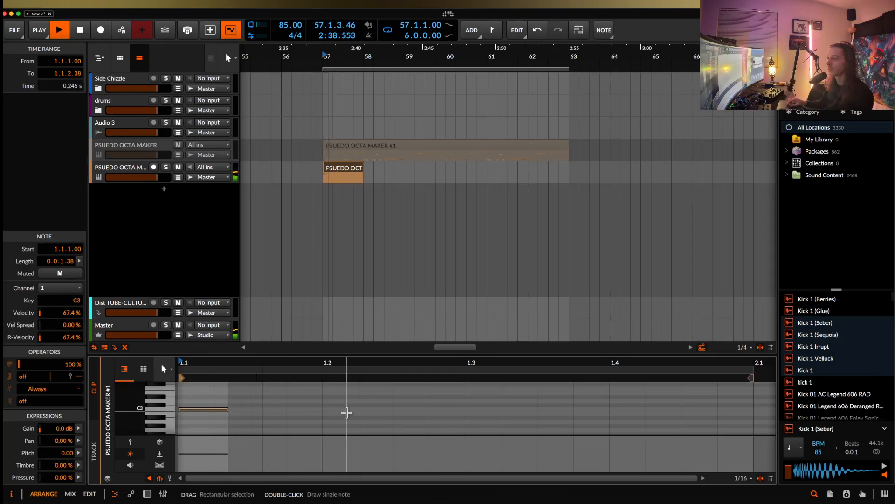
key("space")
key("space")
key("space")
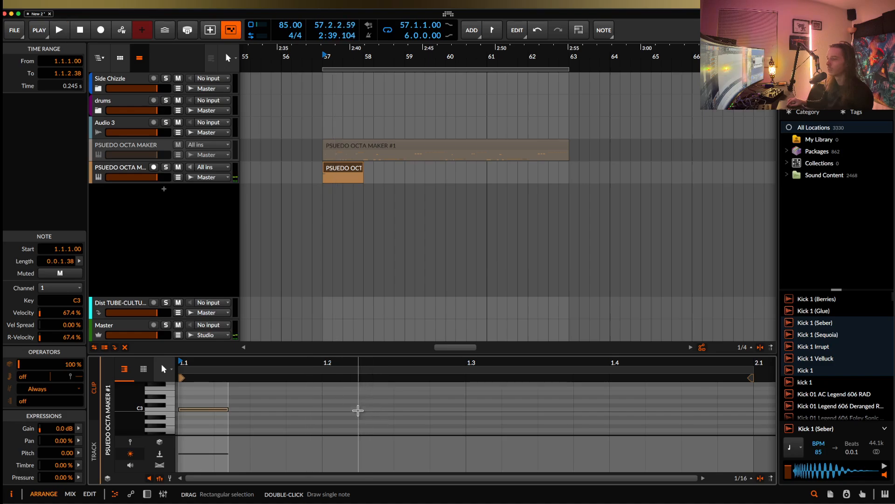
Step: Add two more C3 notes to the clip, place them at 1.2.2 and 1.3.2, and play the pattern back
double_click(347, 410)
key("space")
key("space")
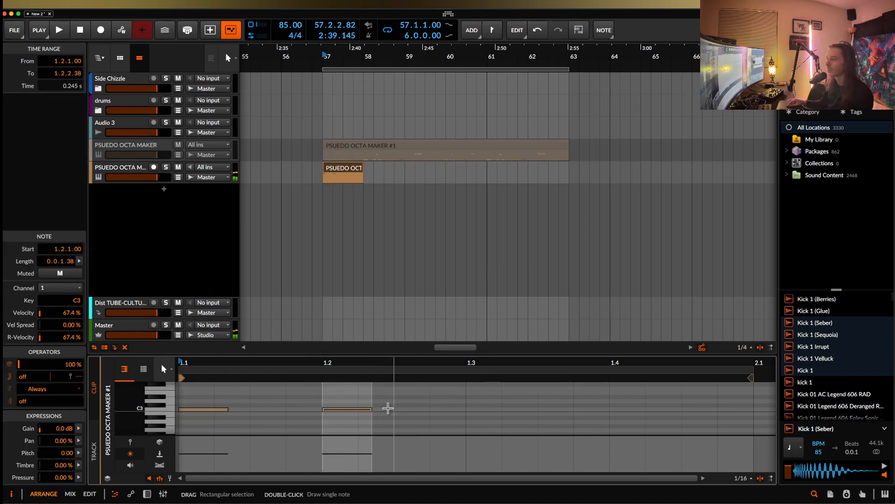
left_click_drag(358, 414, 394, 410)
key("space")
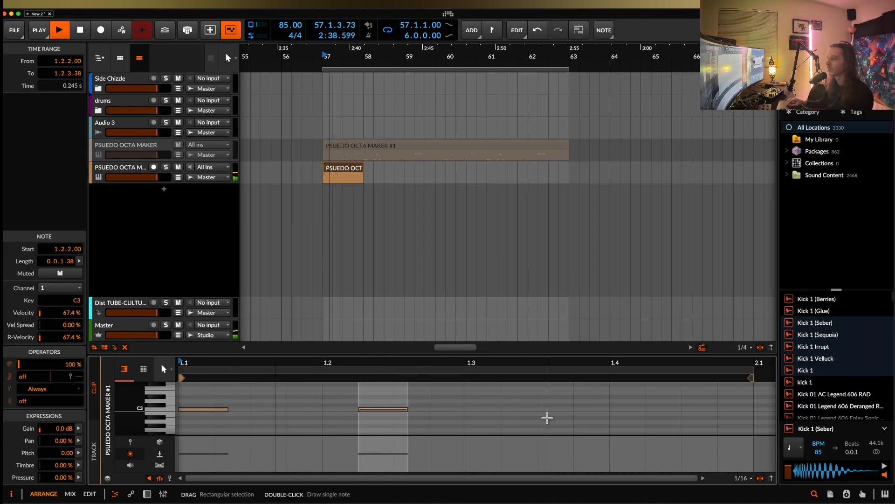
double_click(479, 410)
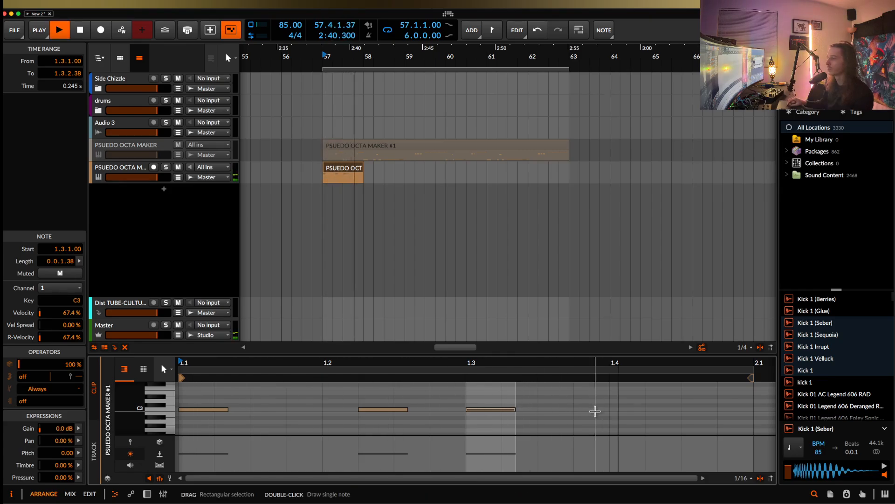
left_click_drag(504, 410, 545, 413)
key("space")
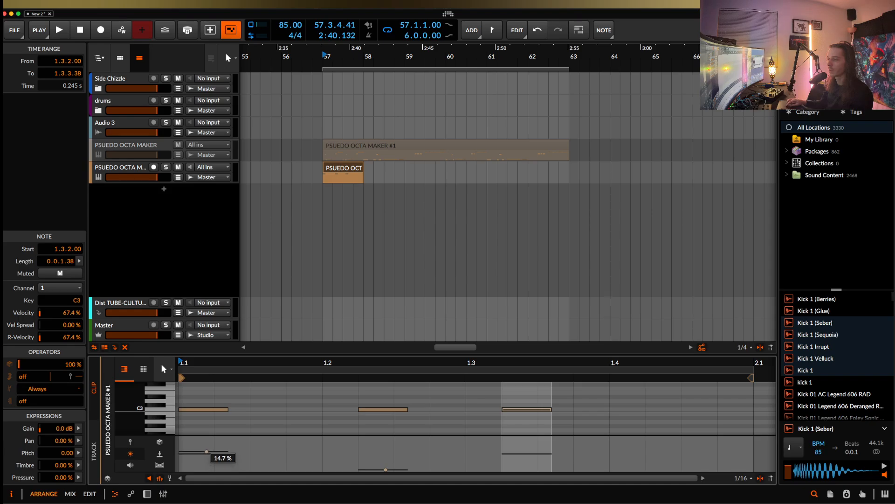
Step: Raise the timbre expression of the first and third notes and loop the arranger over the one-bar clip
left_click_drag(207, 448, 207, 444)
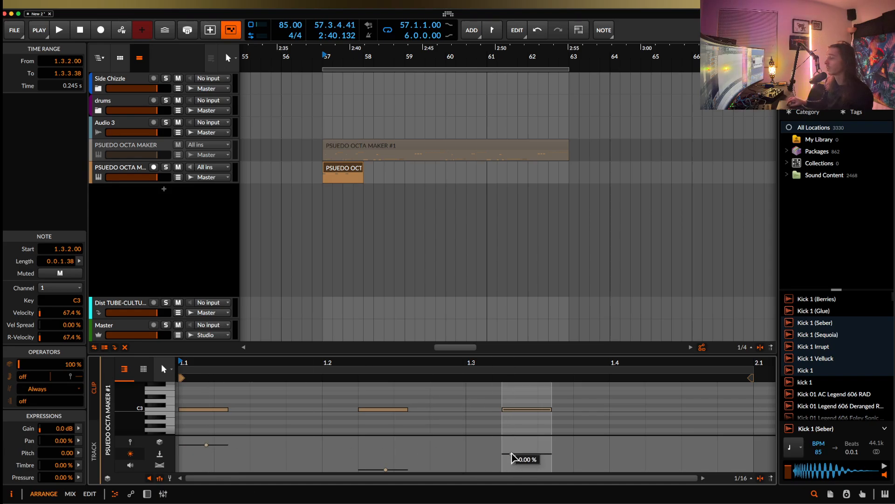
left_click_drag(512, 446, 511, 445)
key("space")
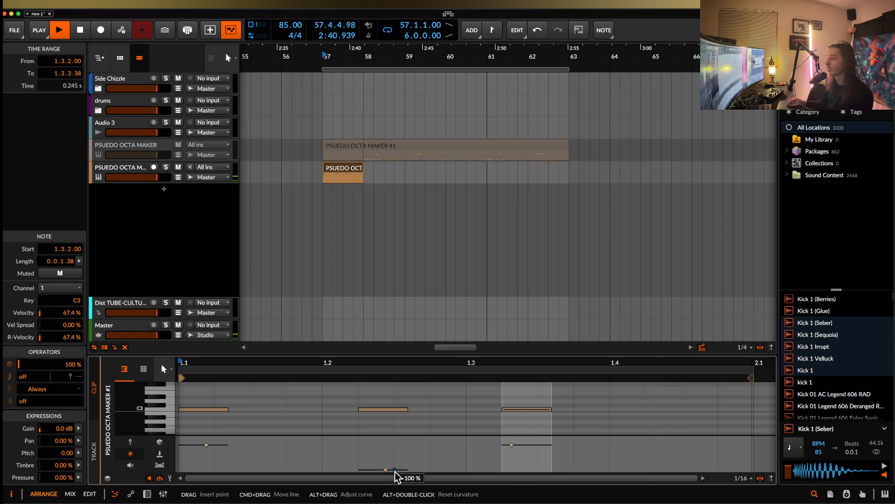
left_click(343, 171)
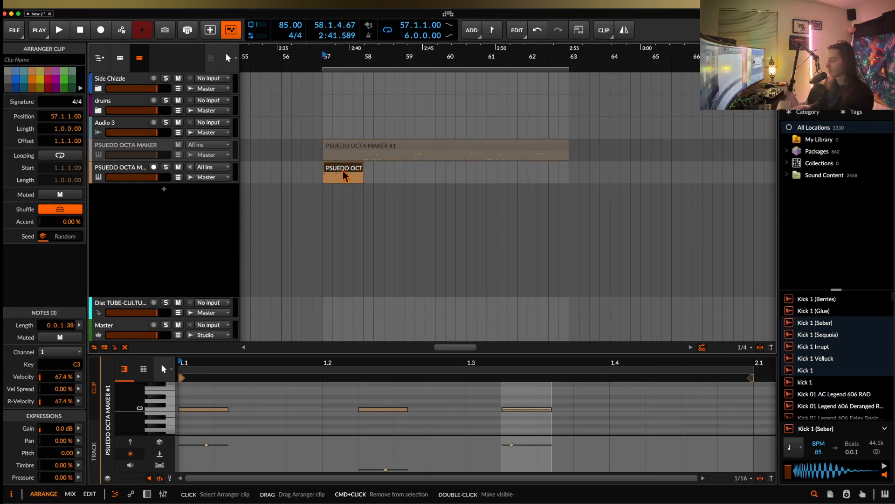
key("space")
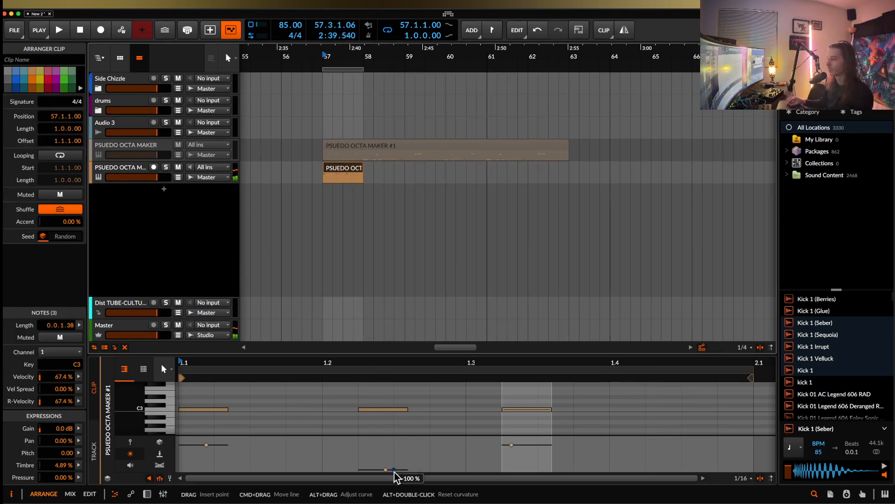
Step: Audition the second note with its timbre expression set to -90.0 % and -80.7 %
left_click_drag(395, 470, 386, 473)
key("space")
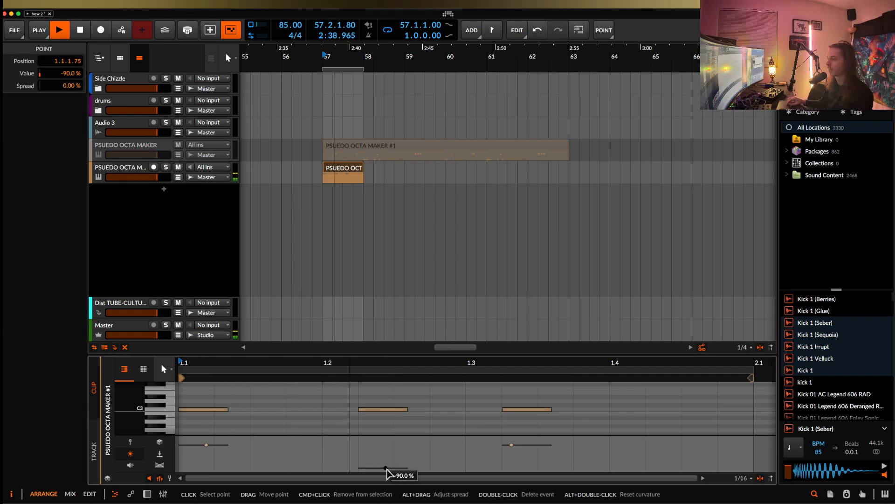
key("space")
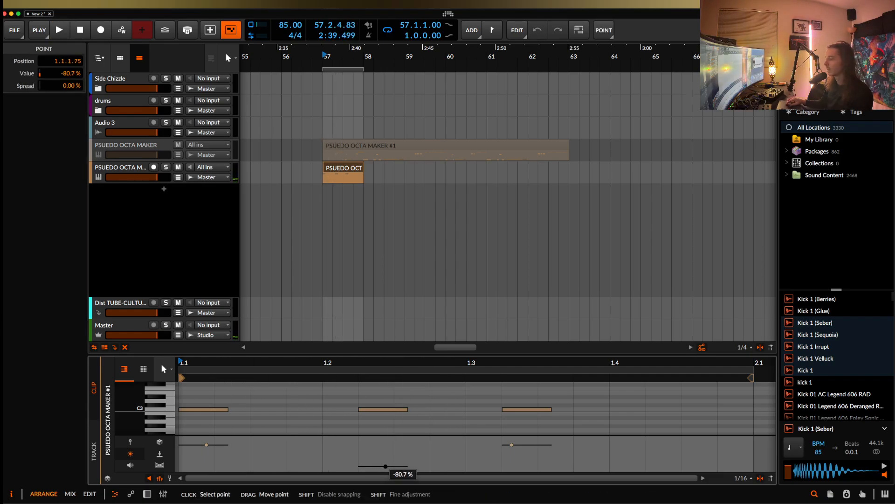
key("space")
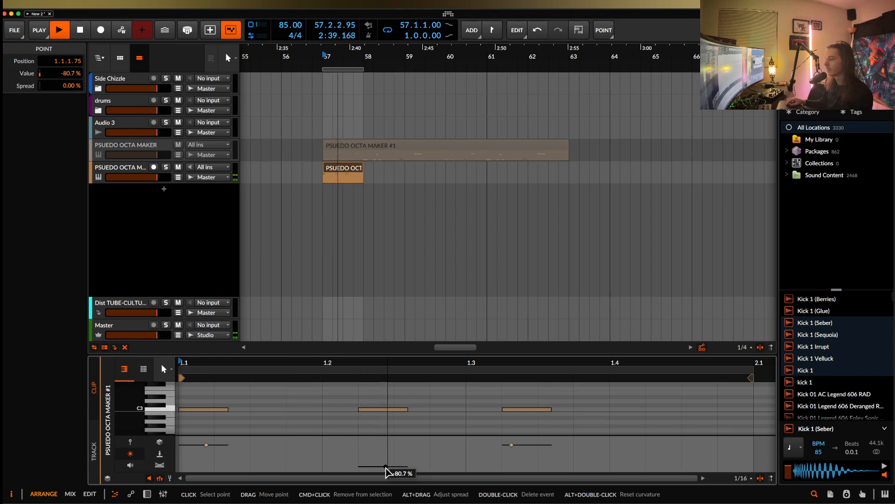
key("space")
Step: Try timbre values of -32.0 % and -4.67 % on the second note while replaying the clip
left_click_drag(386, 469, 386, 461)
key("space")
key("space")
key("space")
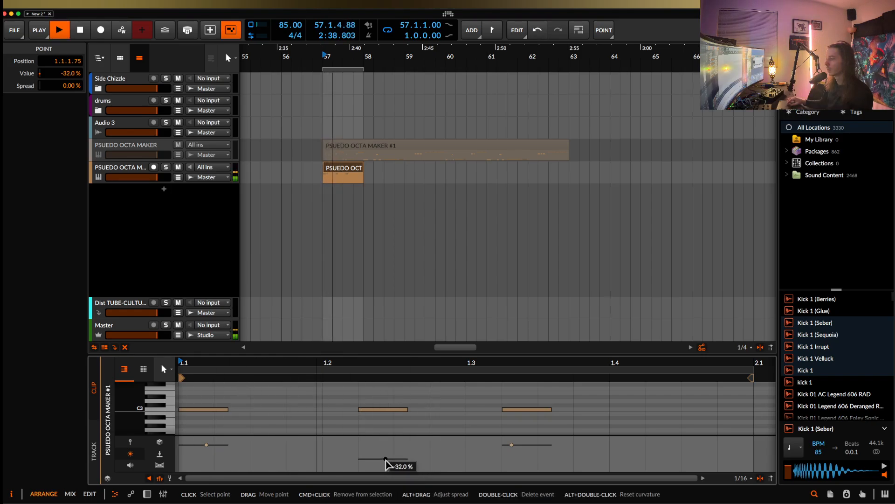
key("space")
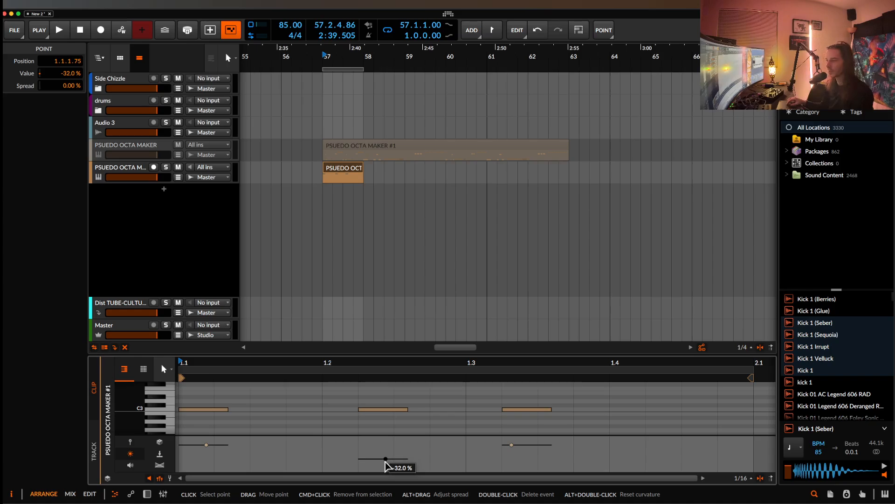
left_click_drag(386, 460, 386, 461)
key("space")
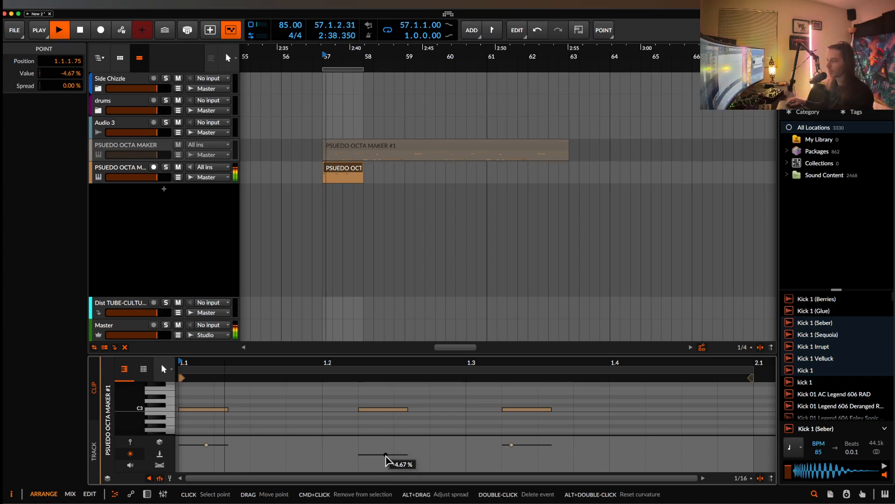
key("space")
Step: Lengthen the second note to end at 1.3.1 and raise its timbre expression to 60.7 %
left_click(391, 411)
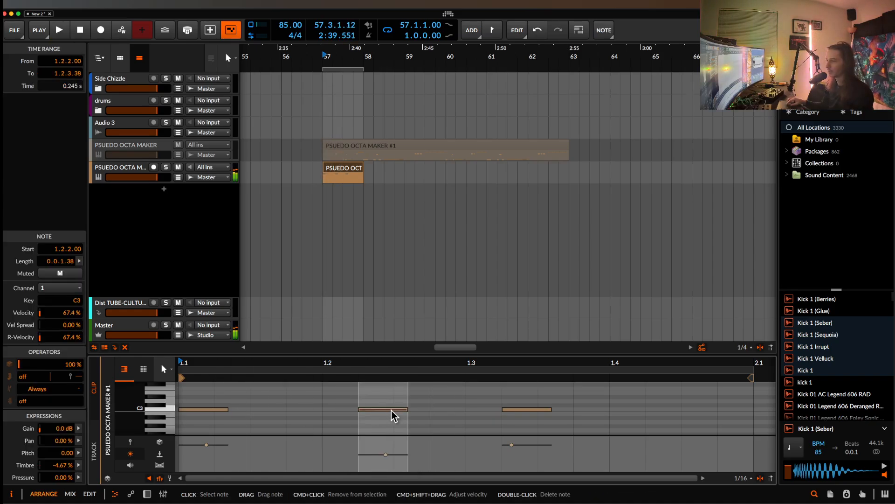
left_click_drag(407, 410, 465, 410)
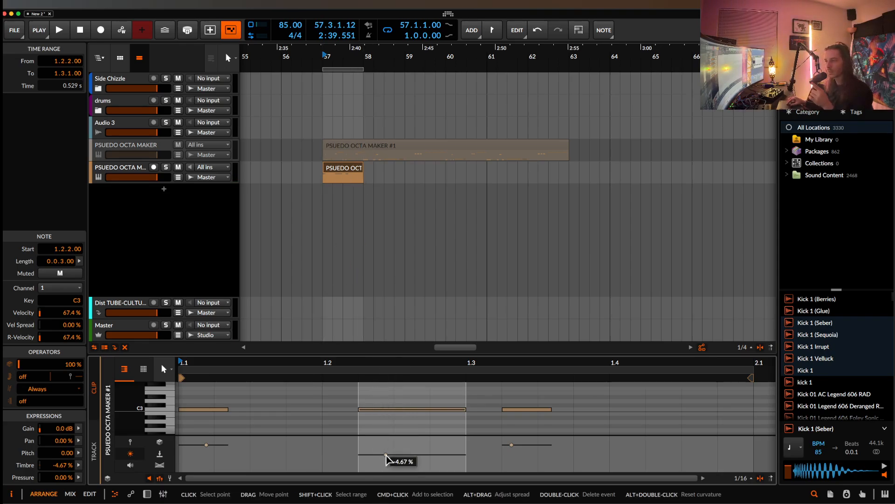
left_click_drag(385, 454, 386, 453)
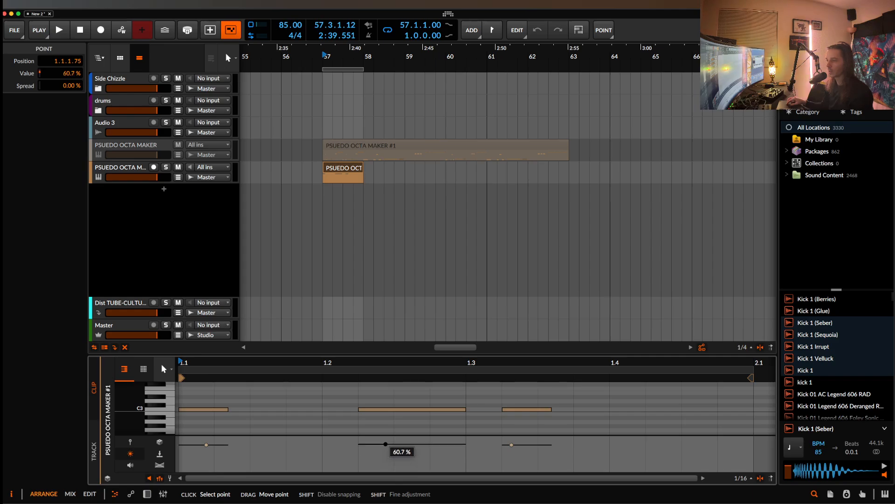
Step: Lower the second note's timbre expression to -48.7 % while auditioning the clip
key("space")
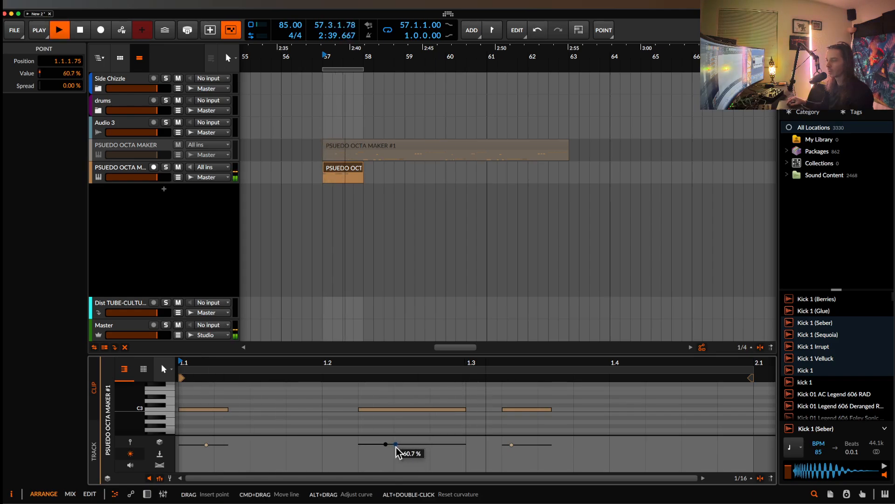
left_click_drag(396, 445, 385, 461)
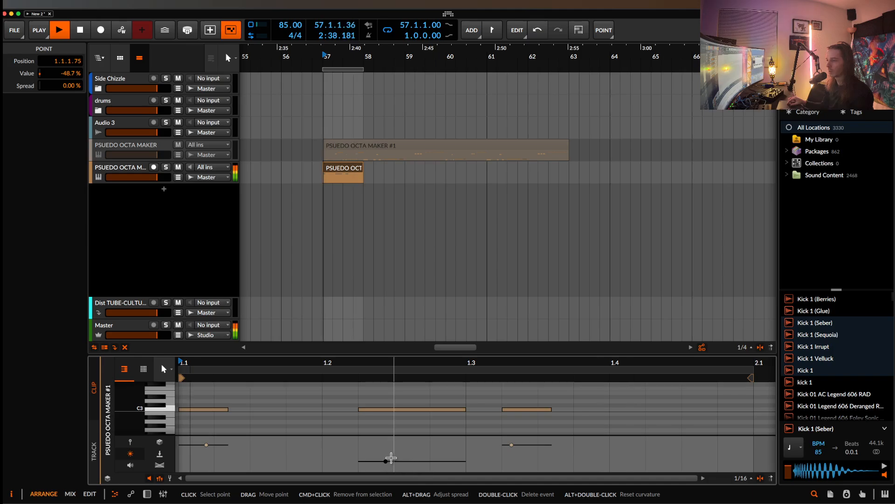
key("space")
Step: Examine the waveforms of the two drum loop 1 (91 bpm) zones in the sampler's zone editor and play the clip
key("d")
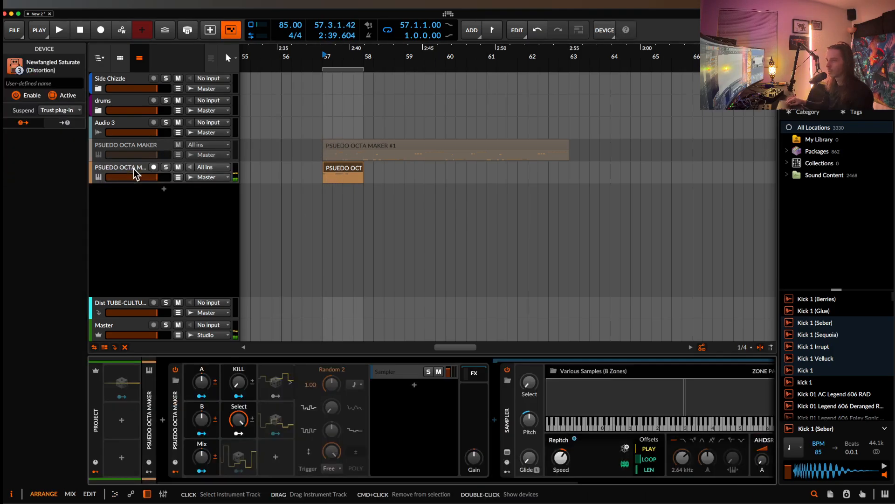
double_click(599, 398)
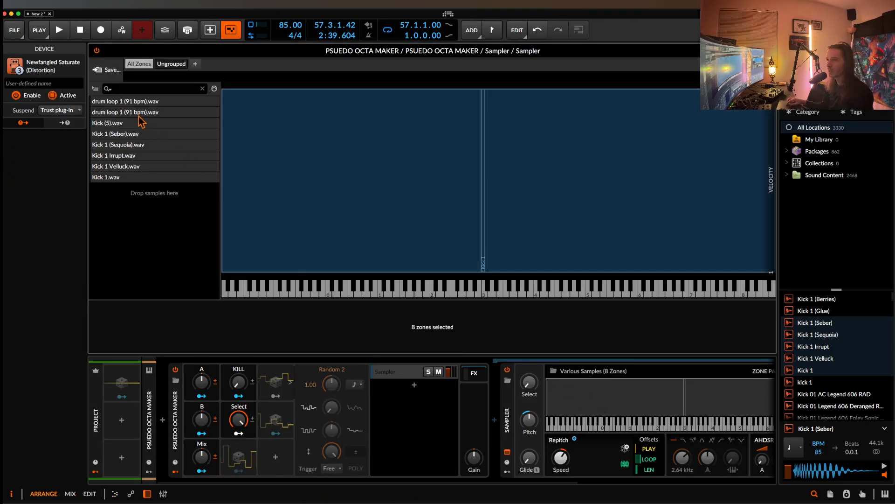
left_click(155, 113)
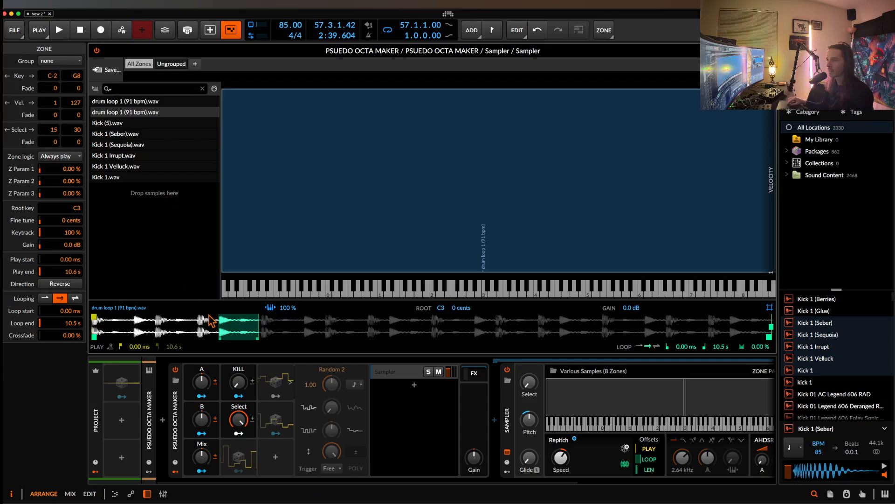
scroll(223, 324, "up", 10)
scroll(224, 325, "down", 1)
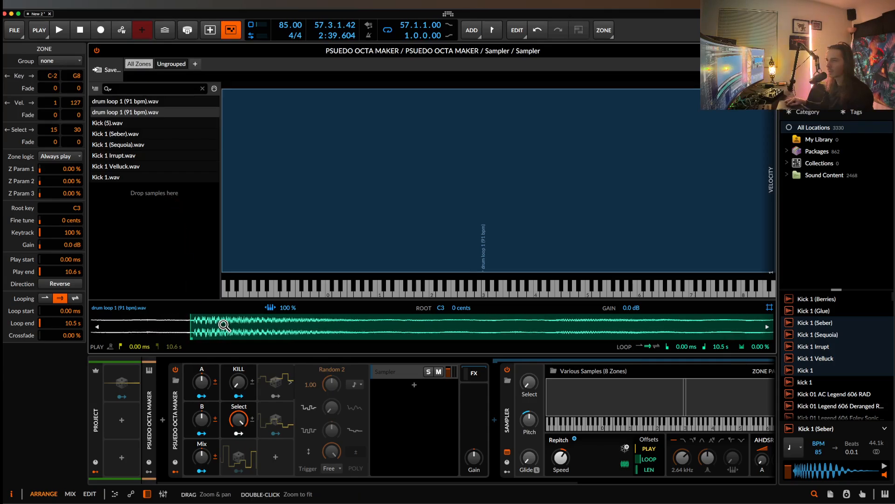
left_click(113, 103)
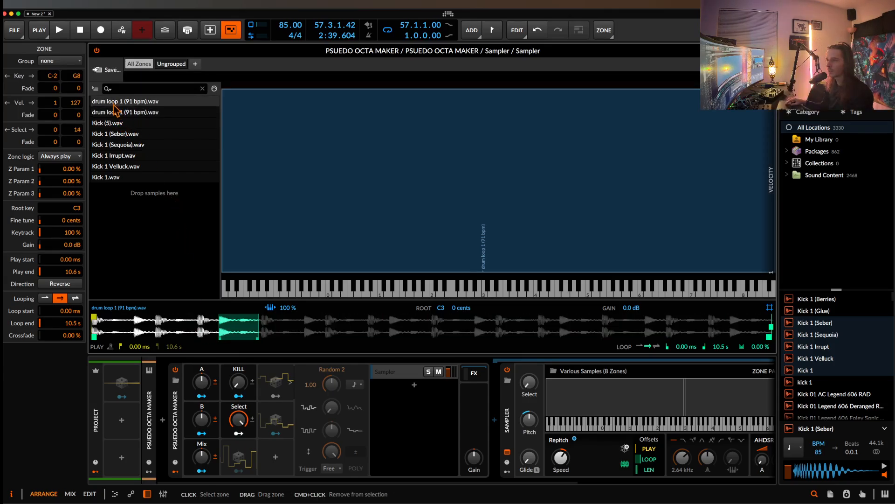
key("space")
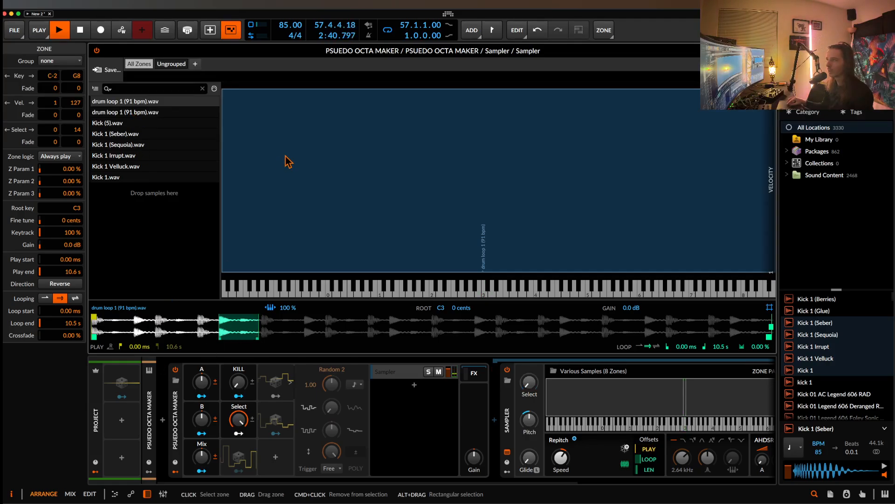
left_click(769, 51)
key("space")
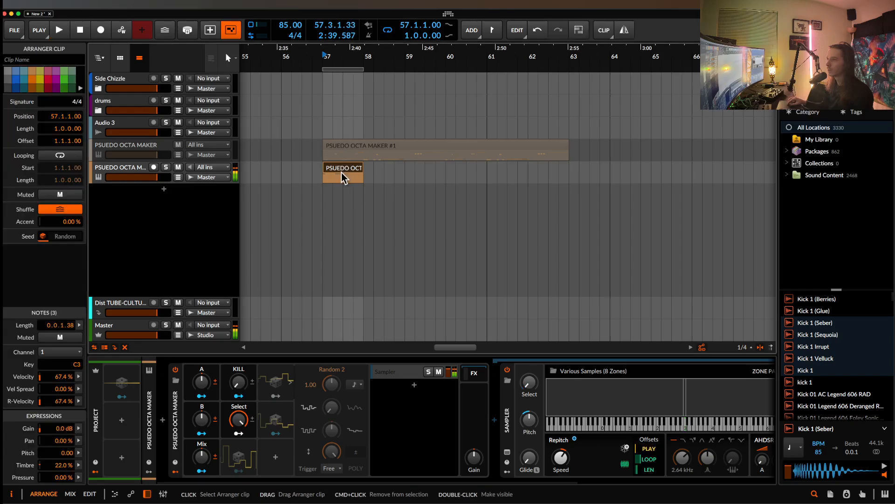
Step: Reopen the notes of the one-bar clip, select the second note and audition it
double_click(344, 172)
left_click(396, 414)
left_click_drag(395, 420, 359, 419)
key("space")
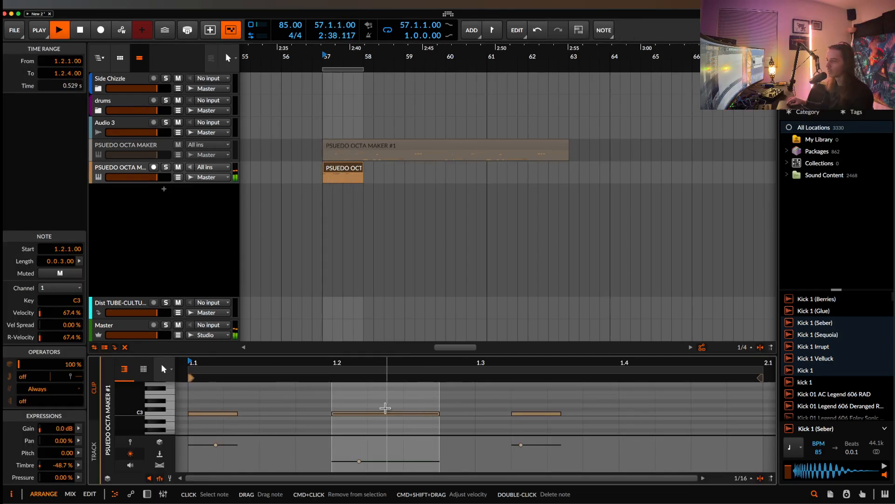
key("space")
Step: Replay the clip with the zone editor open and examine the slice start in the second drum loop 1 zone's waveform
key("d")
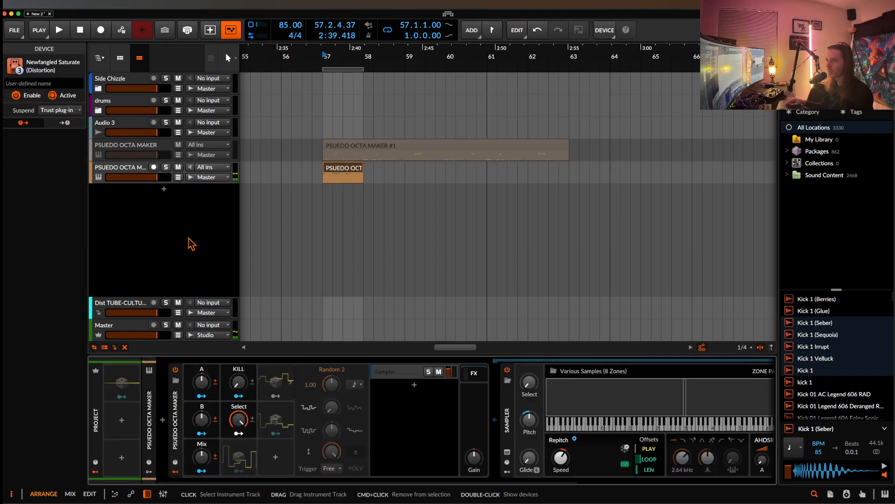
key("space")
double_click(640, 399)
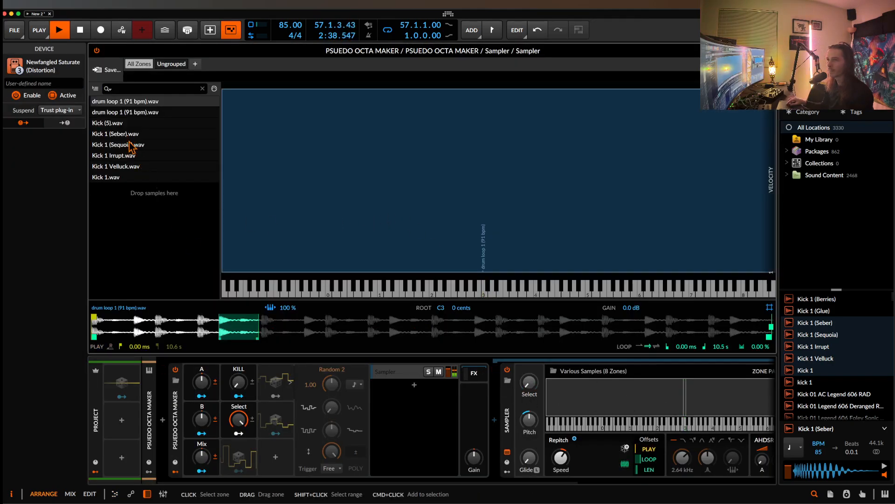
key("space")
left_click(123, 112)
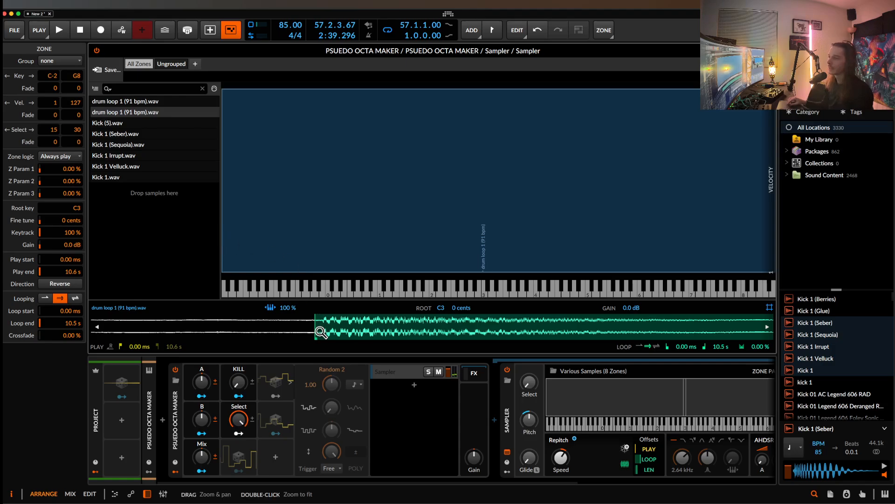
left_click_drag(320, 342, 317, 318)
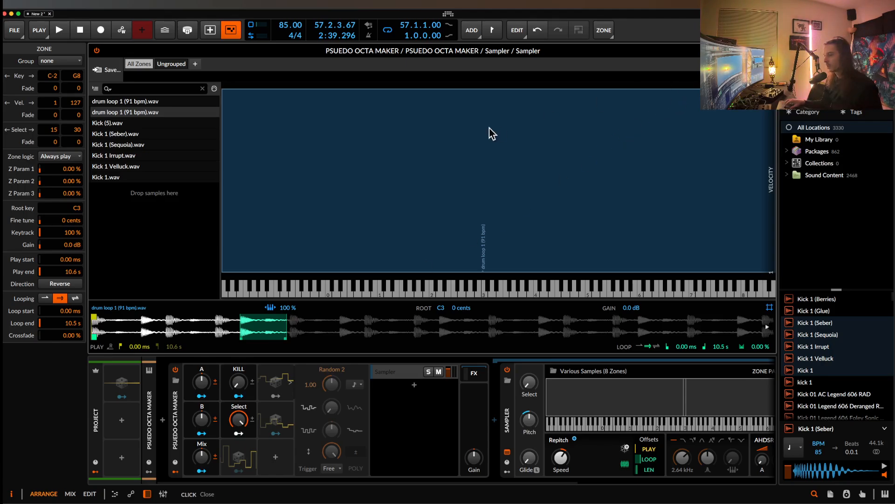
left_click(769, 50)
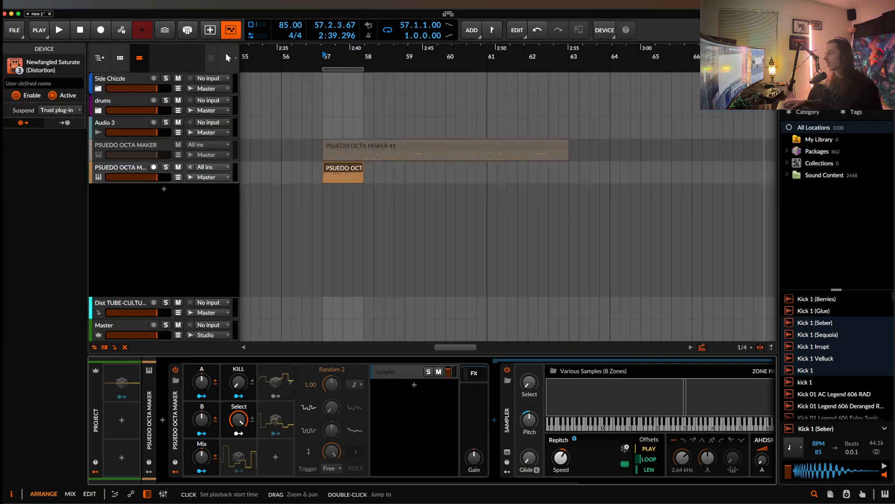
Step: Find the drum loops in the sound browser and add drum loop 3 (93 bpm) on a new audio track at bar 63
left_click(520, 309)
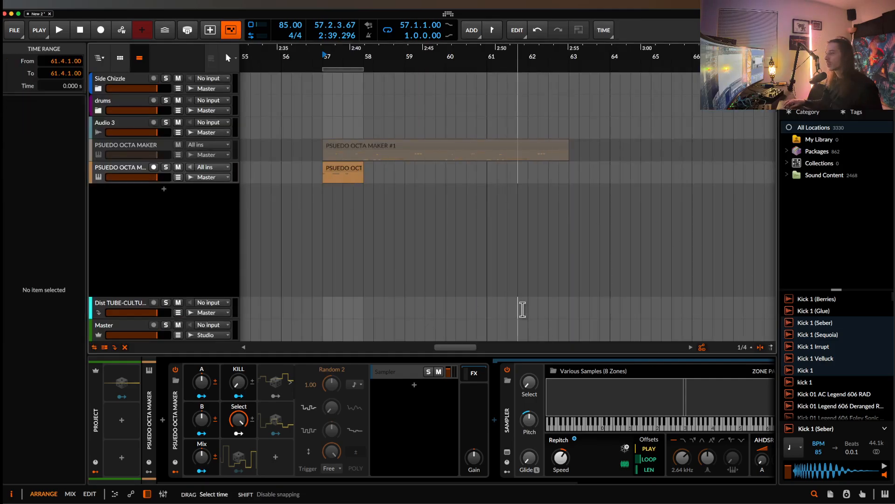
left_click(812, 312)
scroll(813, 318, "up", 10)
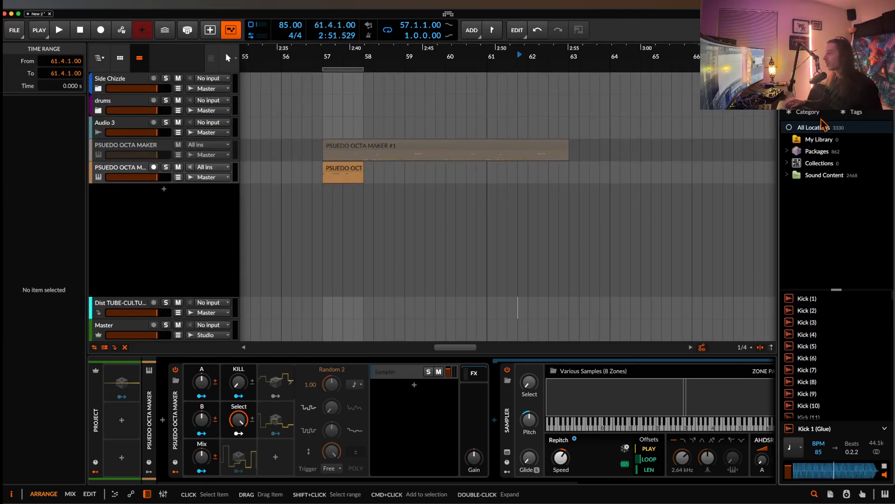
scroll(834, 357, "down", 10)
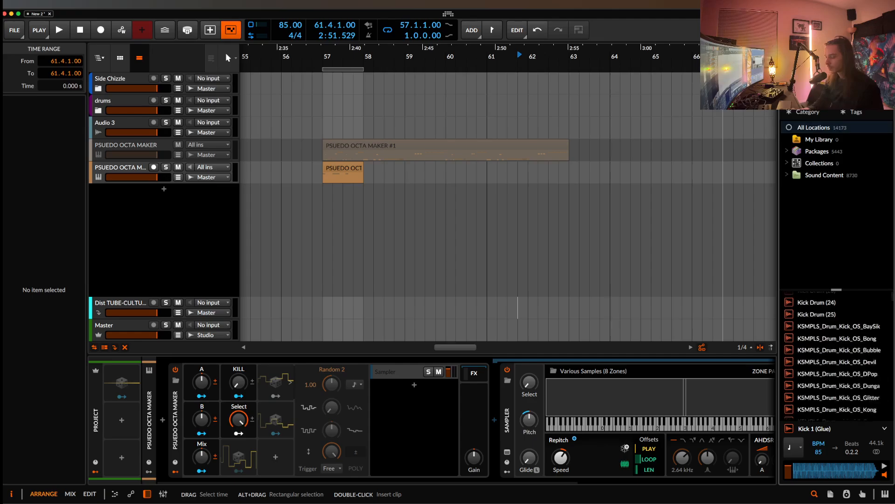
left_click(823, 322)
left_click_drag(823, 323, 574, 209)
scroll(572, 206, "up", 5)
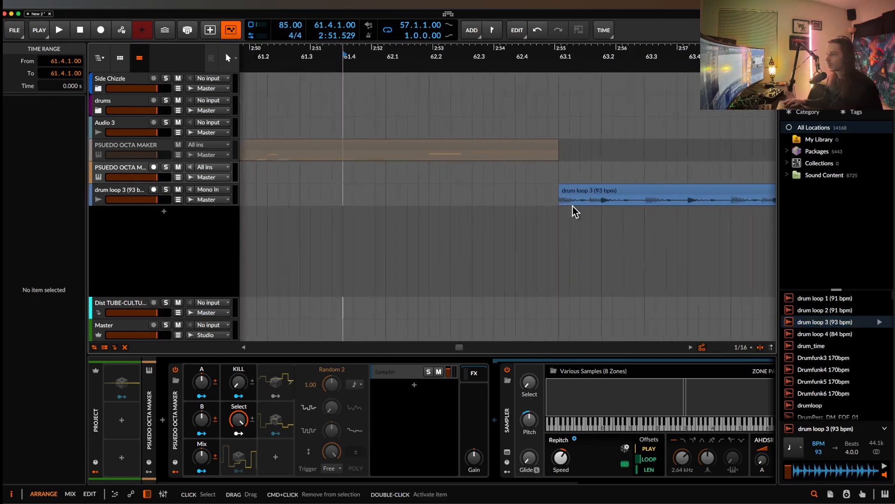
Step: Slice the drum loop 3 (93 bpm) clip in place
left_click(575, 191)
scroll(574, 191, "right", 2)
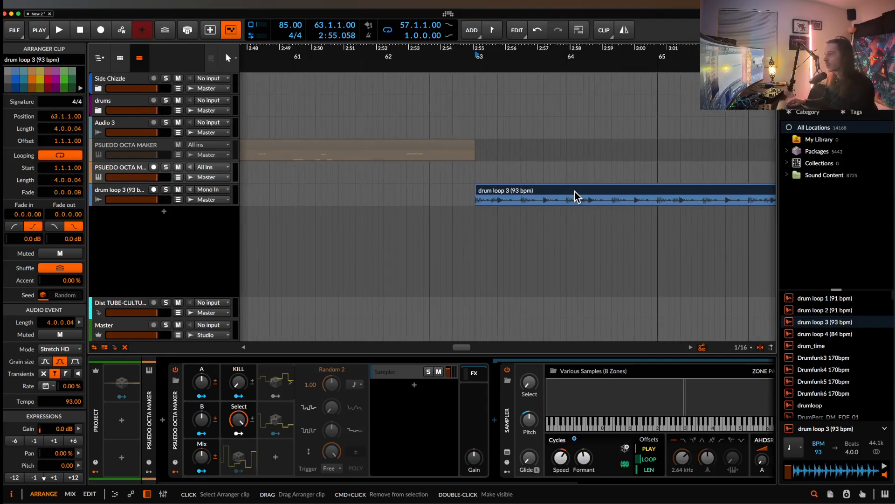
right_click(575, 191)
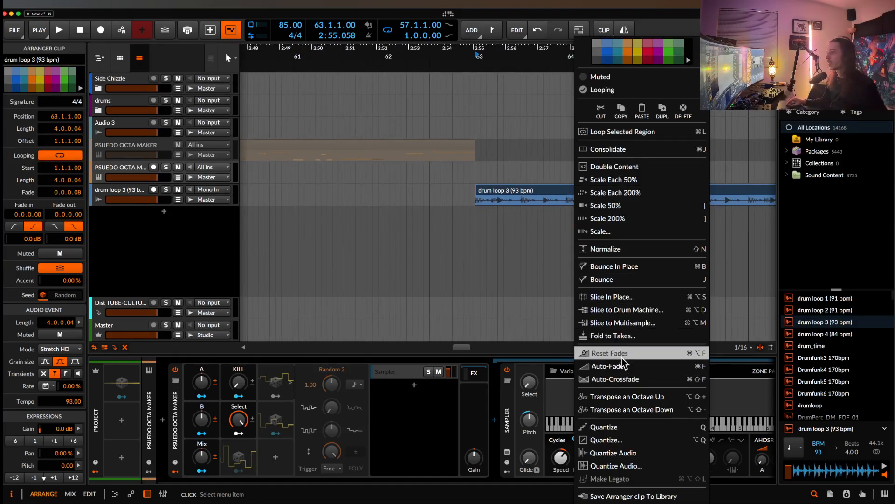
left_click(606, 298)
left_click(483, 300)
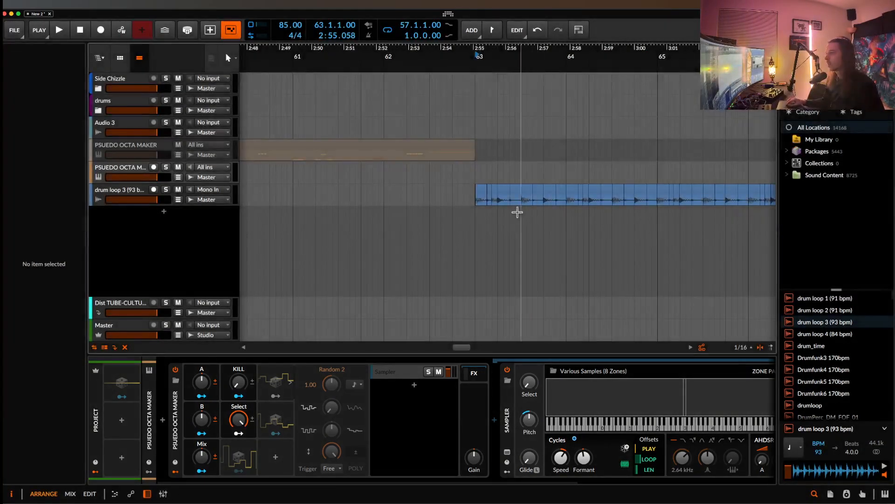
Step: Select all the slices on the drum loop 3 track and bounce them in place
left_click(480, 196)
scroll(482, 194, "down", 3)
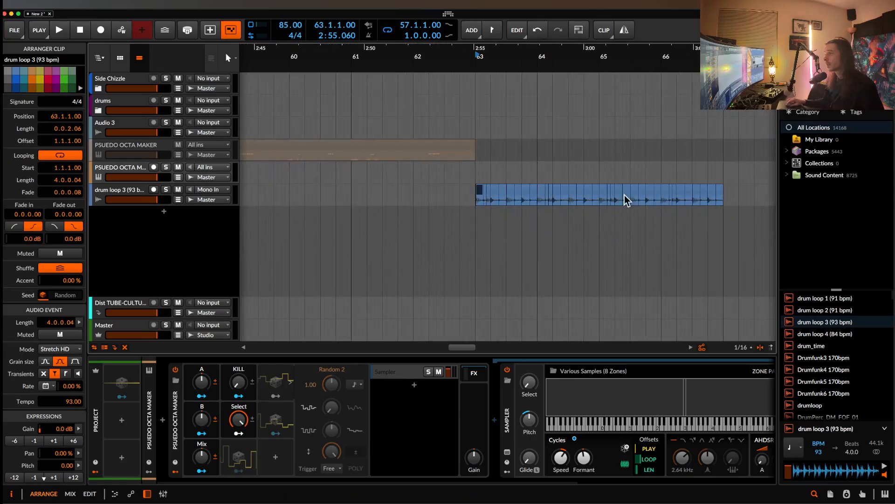
left_click(116, 170)
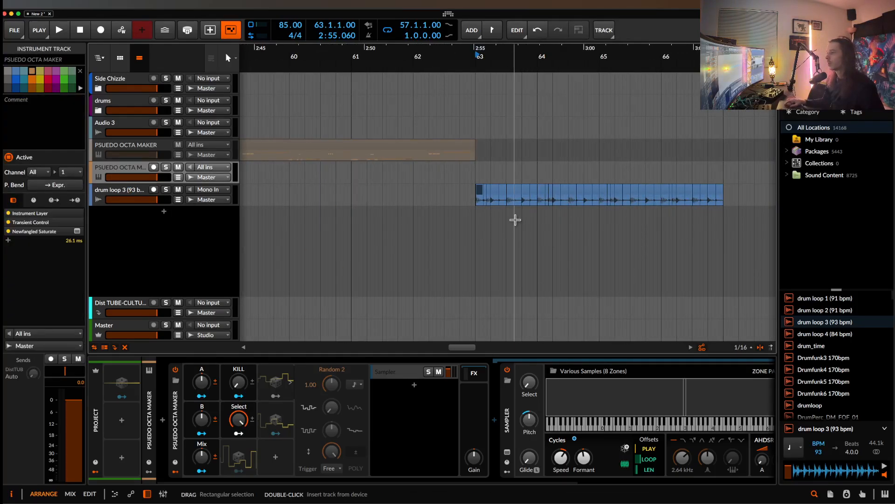
scroll(515, 218, "up", 5)
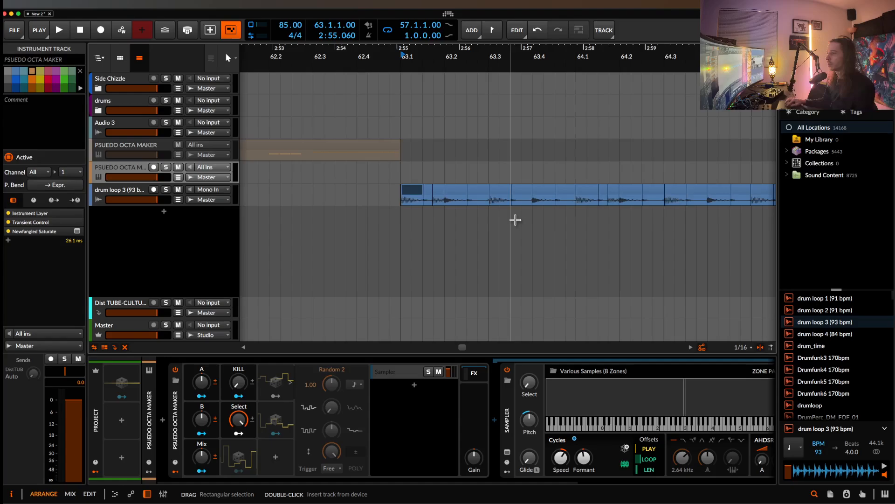
left_click(413, 192)
scroll(412, 191, "down", 5)
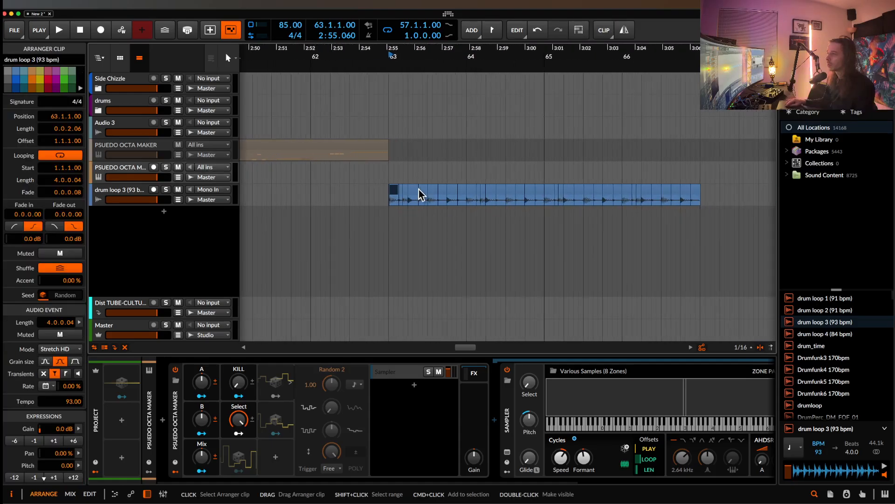
key("super+a")
left_click(576, 193)
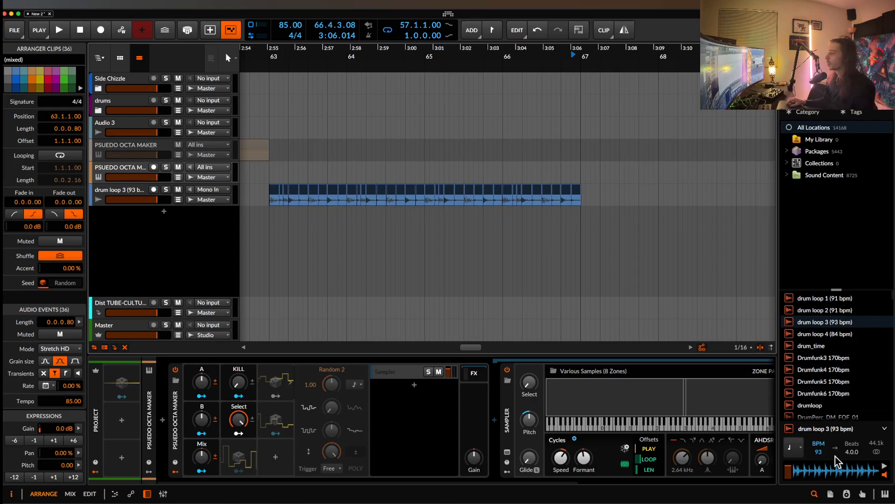
Step: Locate the drum loop 3 (93 bpm) bounce files in the project's file list and preview bounce-1
left_click(831, 495)
left_click(843, 49)
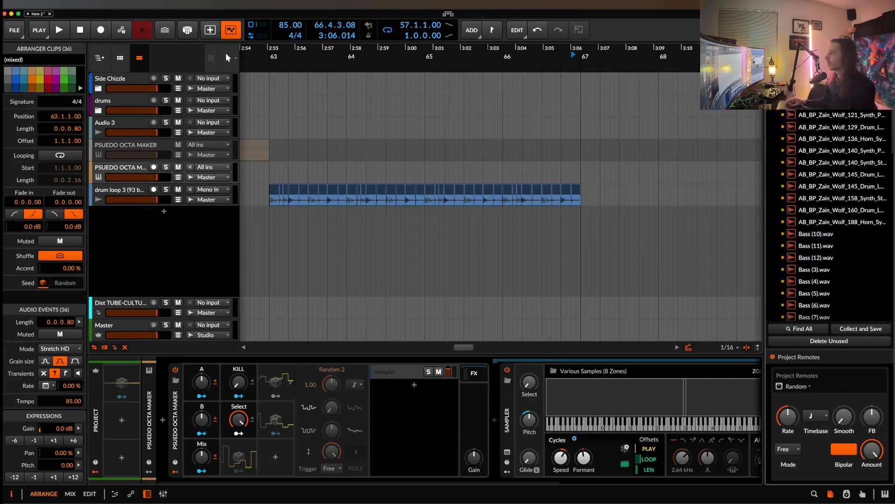
scroll(827, 153, "down", 15)
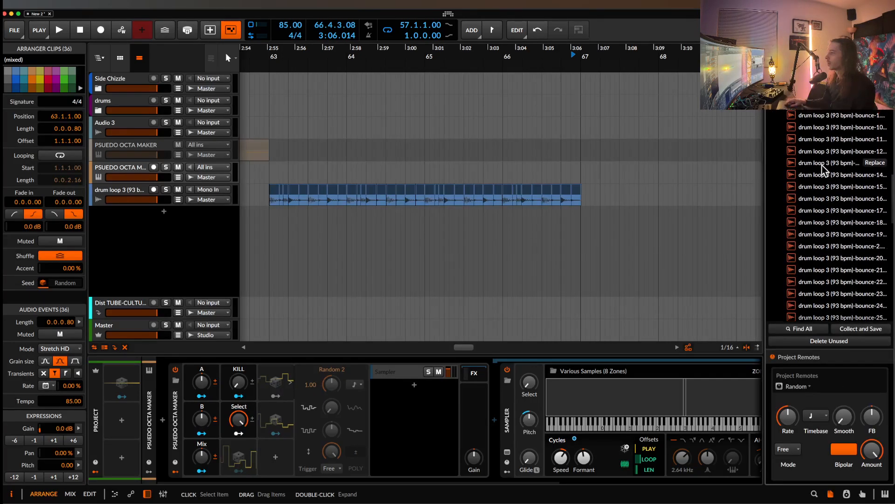
scroll(823, 171, "up", 5)
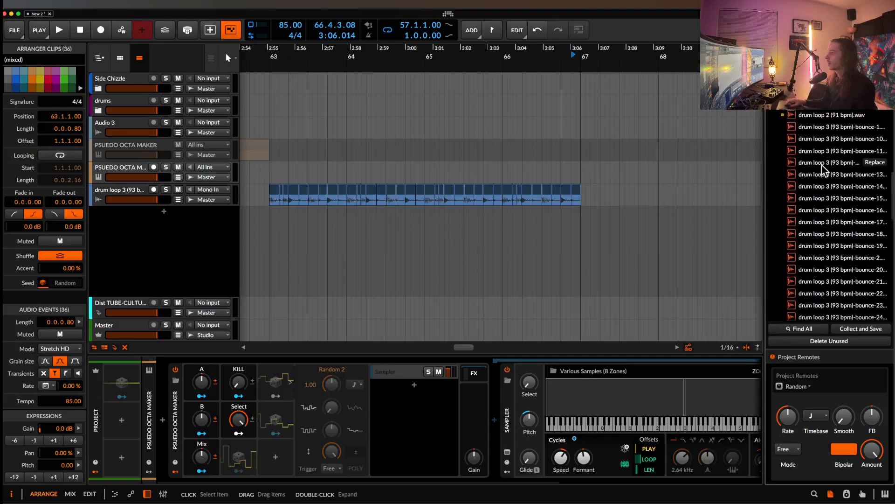
left_click(817, 156)
scroll(817, 156, "down", 7)
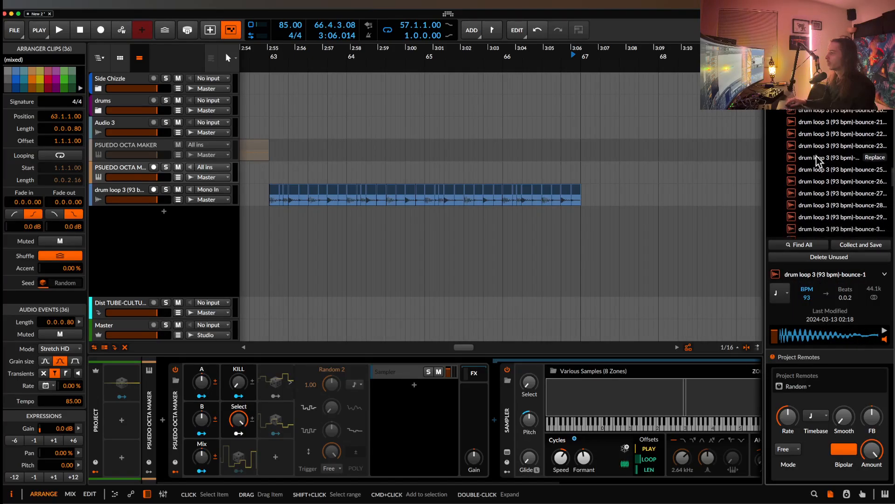
scroll(816, 156, "down", 5)
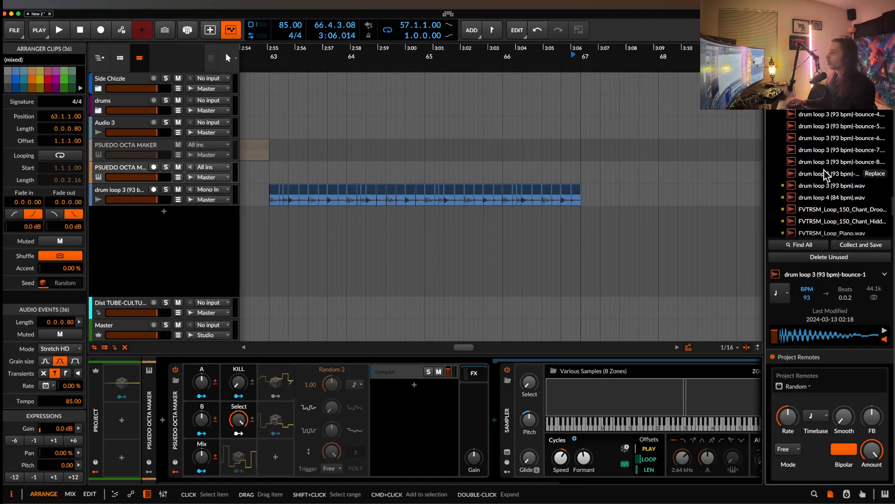
Step: Delete all the drum loop 1 and kick zones from the sampler
left_click(566, 392)
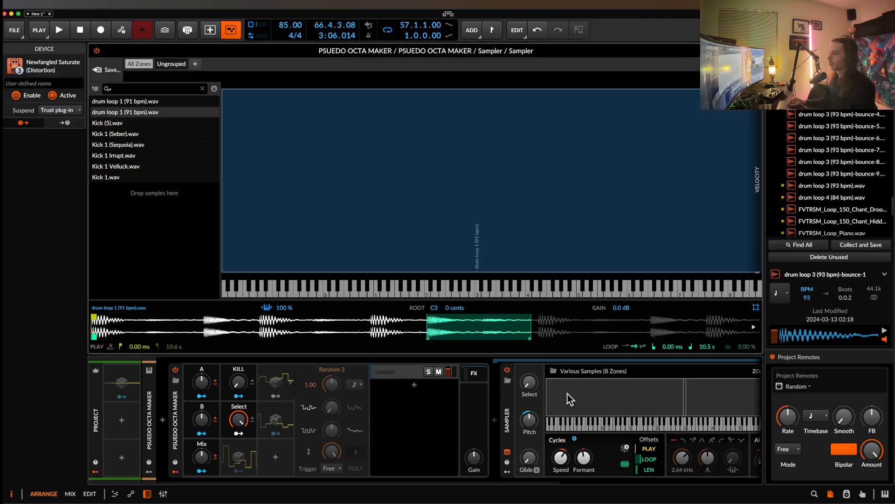
left_click(116, 104)
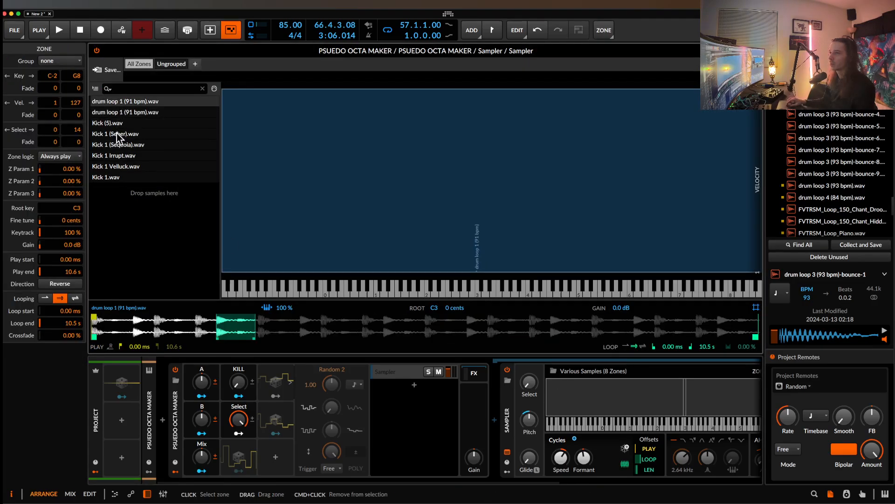
left_click(117, 177, "shift")
key("Delete")
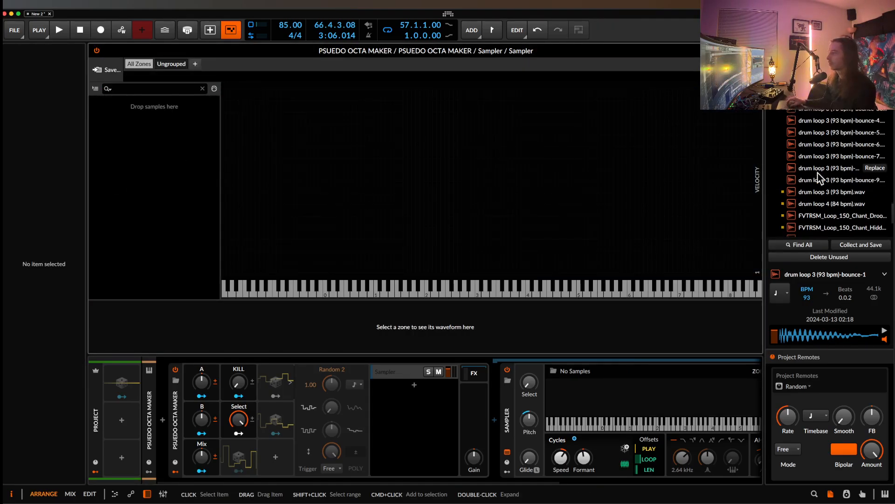
Step: Load all 36 drum loop 3 (93 bpm) bounce files into the empty sampler and distribute the zones across the Select range
scroll(820, 178, "up", 3)
scroll(819, 178, "up", 10)
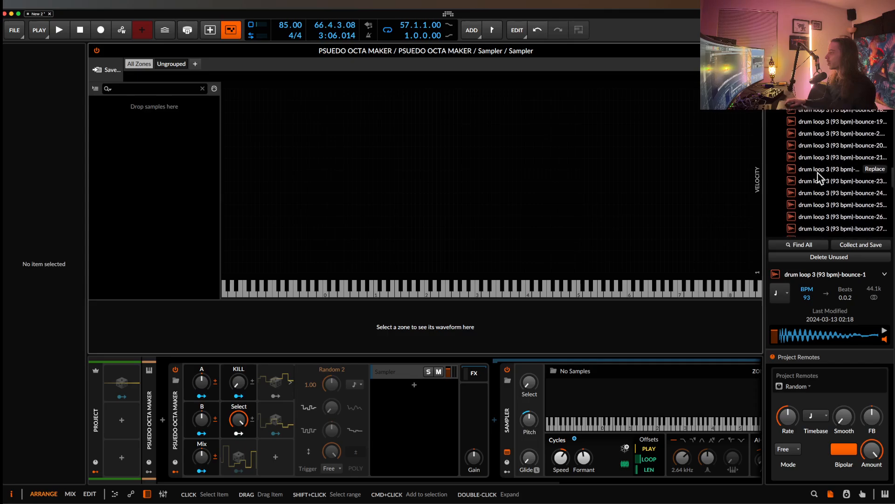
scroll(820, 178, "down", 12)
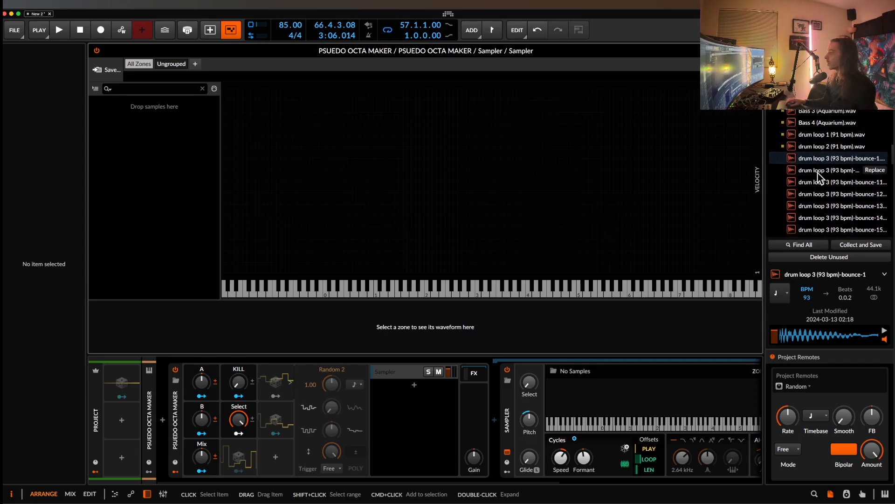
scroll(820, 177, "down", 2)
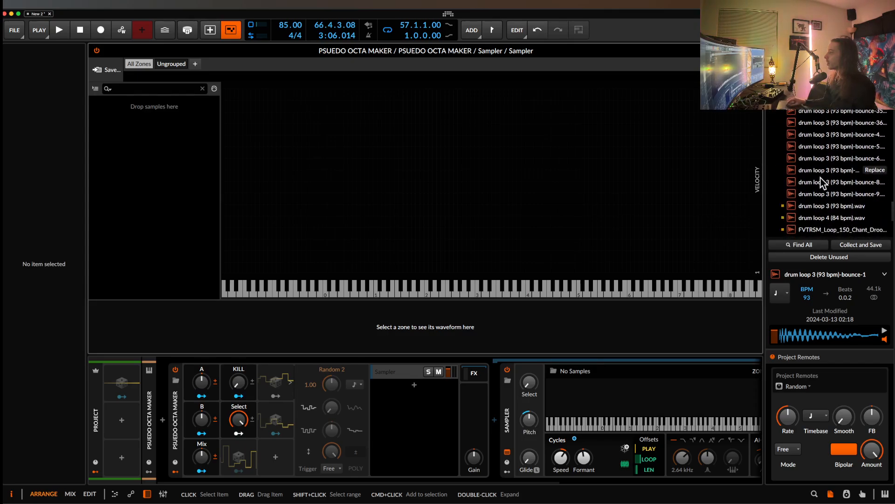
left_click(826, 193, "shift")
left_click_drag(832, 194, 186, 205)
right_click(162, 206)
left_click(201, 281)
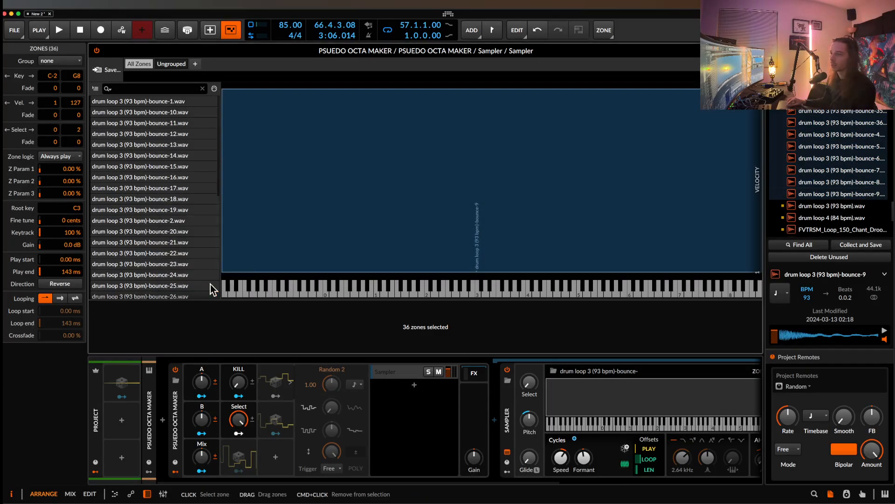
Step: Open the duplicate PSUEDO OCTA MAKER track's clip and set the first C3 note's timbre to -100 %
left_click(507, 451)
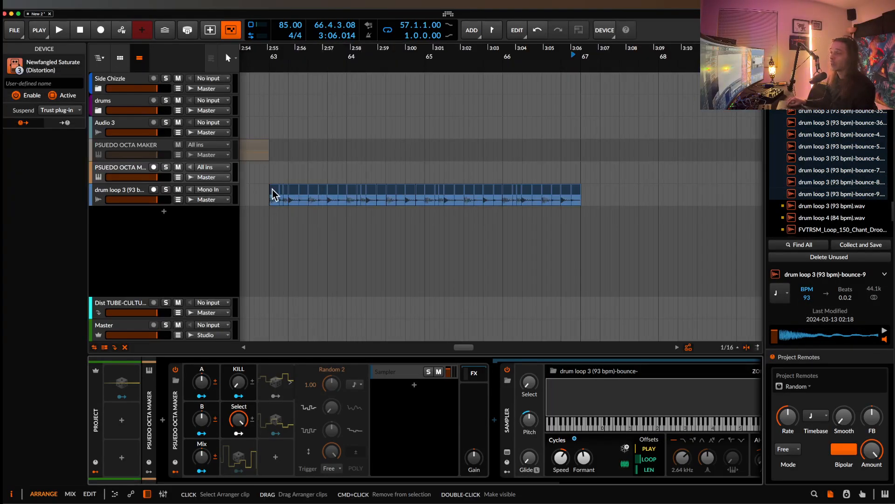
scroll(278, 186, "down", 5)
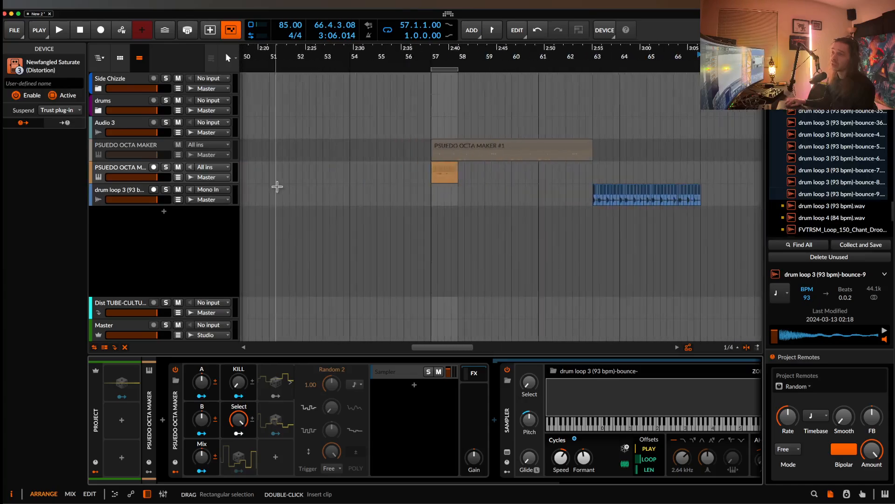
double_click(392, 173)
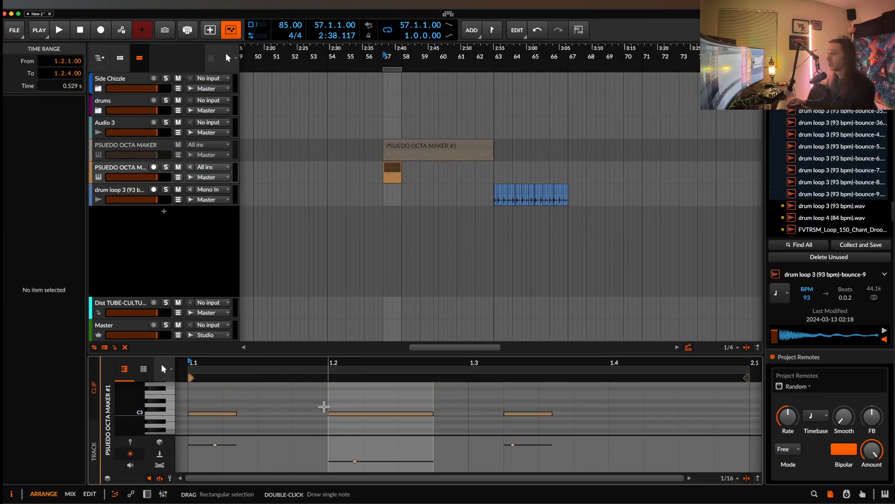
left_click(211, 414)
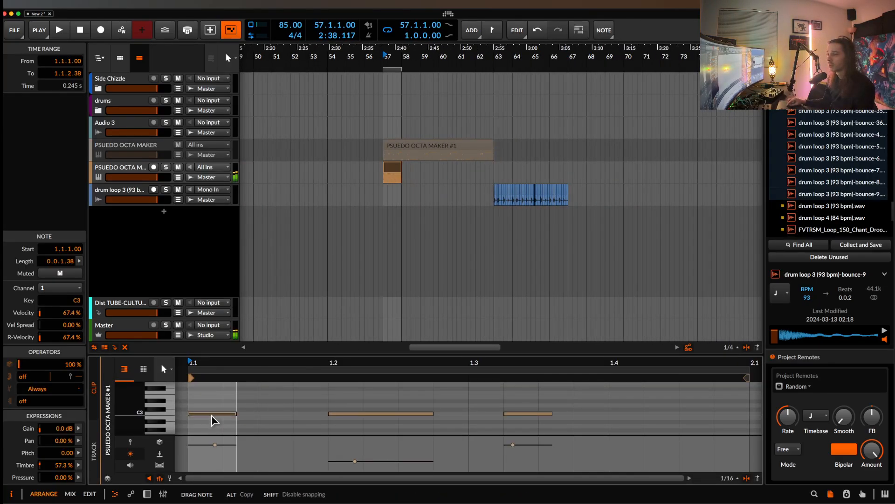
left_click_drag(215, 445, 188, 469)
Step: Repeatedly start and stop playback to audition the slice triggered by the clip's first note
key("space")
key("space")
key("space")
key("space")
key("space")
key("space")
key("space")
key("space")
key("space")
key("space")
key("space")
key("space")
key("space")
key("space")
key("space")
key("space")
key("space")
key("space")
key("space")
key("space")
key("space")
key("space")
key("space")
key("space")
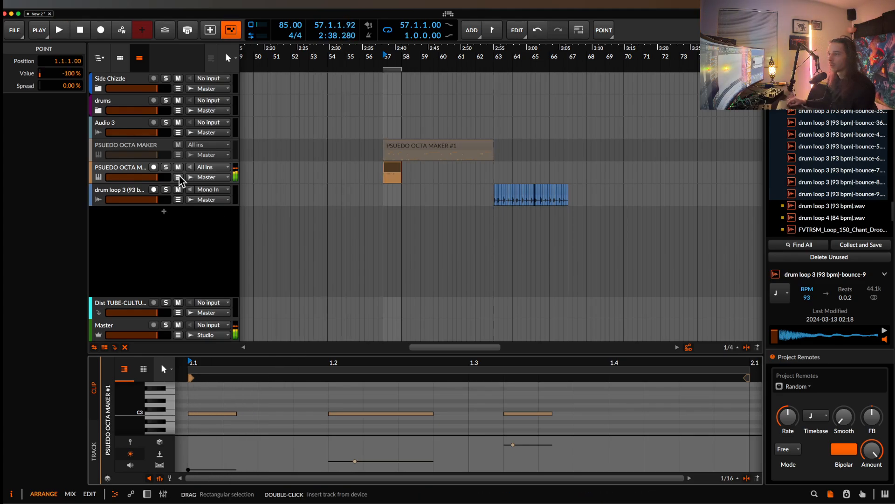
Step: Remove the Curves 1 and Curves 2 modulations from the sampler's Pitch and audition the sound
left_click(137, 168)
key("d")
left_click(594, 404)
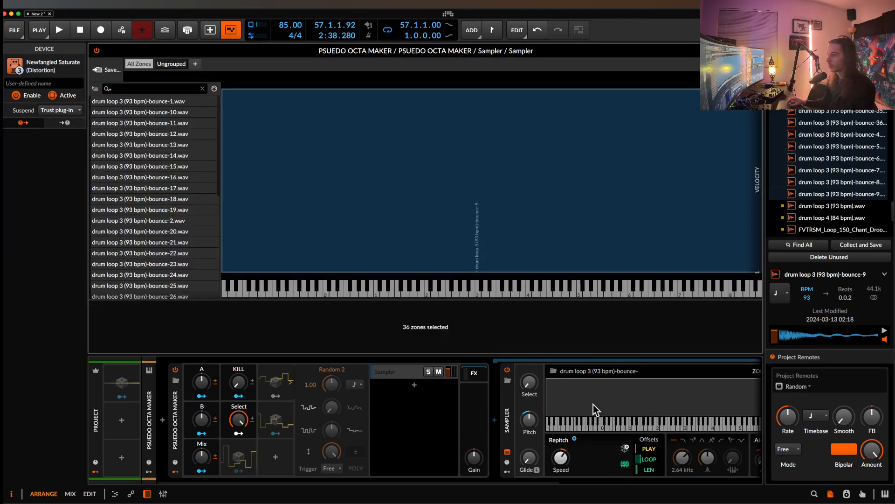
right_click(524, 423)
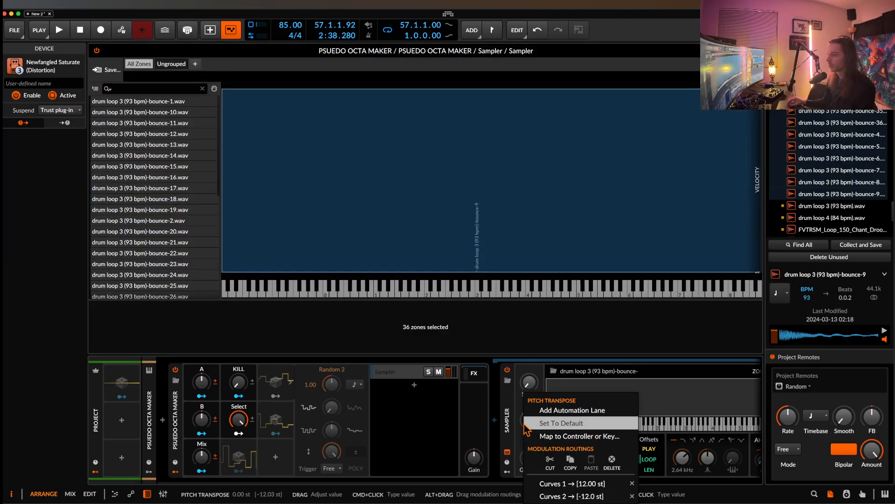
left_click(573, 423)
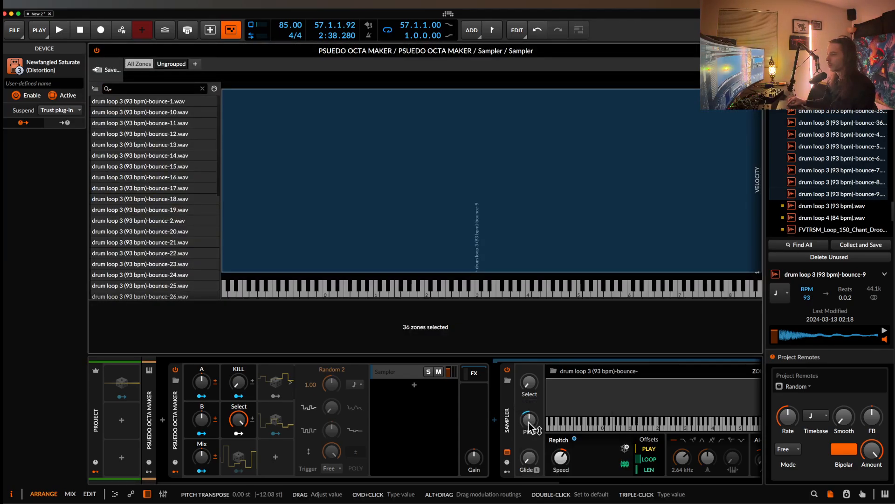
right_click(531, 426)
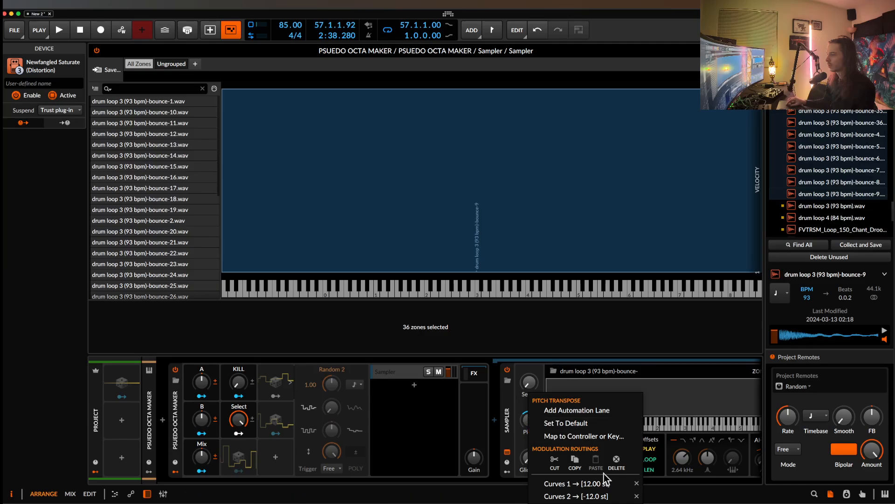
left_click(637, 483)
right_click(529, 420)
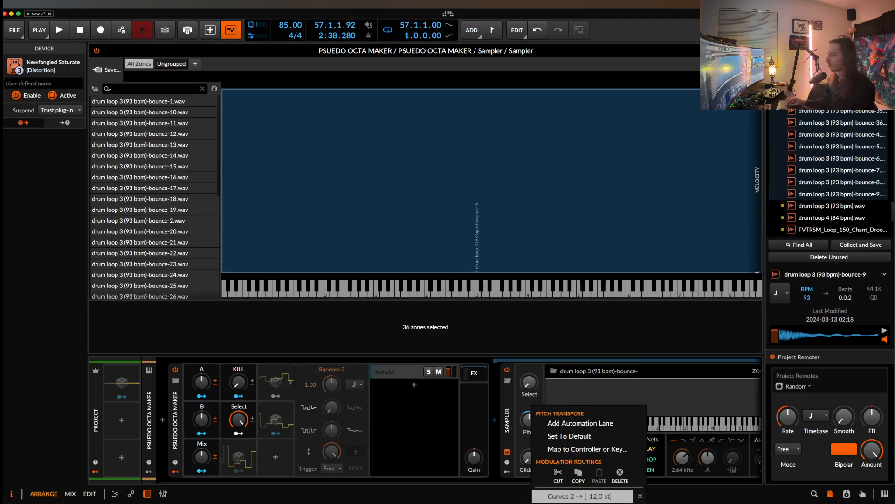
left_click(639, 496)
key("space")
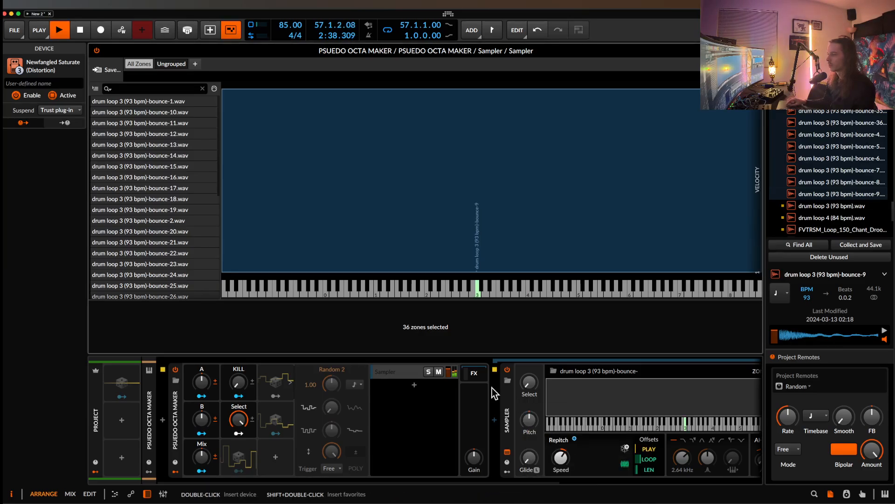
key("space")
key("space")
key("space")
Step: Audition the clip with the first note's timbre at -100 % and set the second note's timbre to 10.7 %
left_click(507, 452)
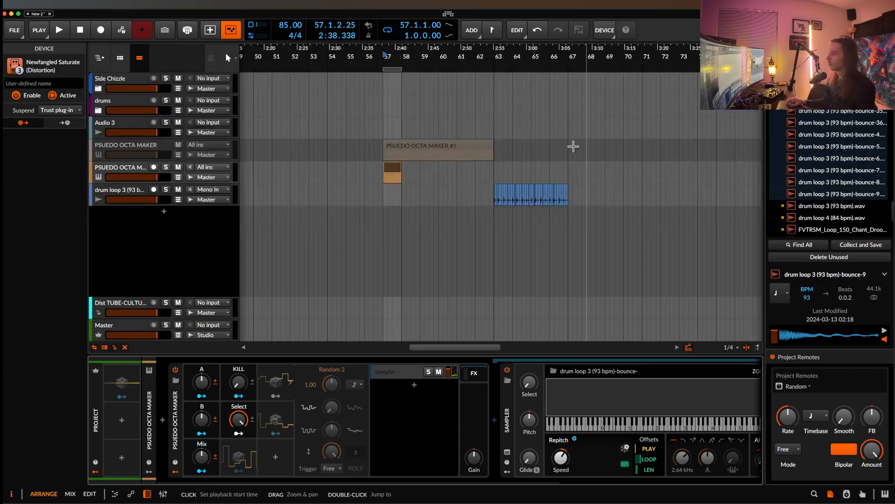
double_click(395, 173)
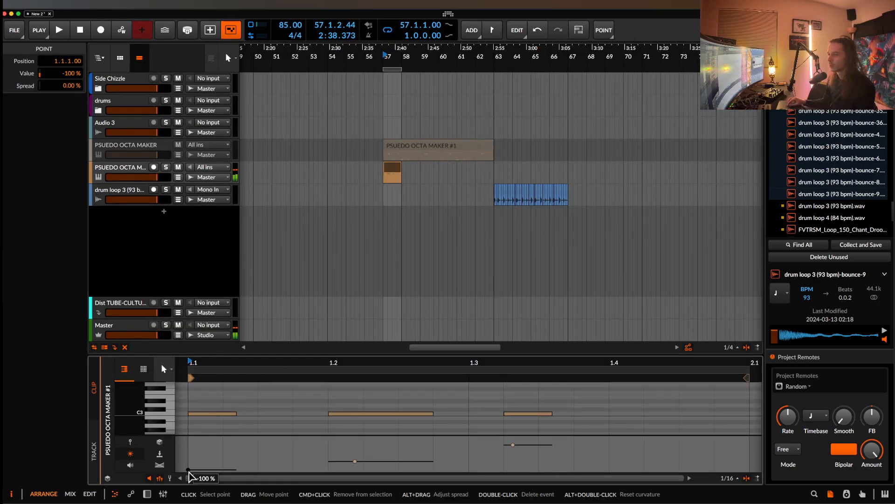
key("space")
key("space")
mouse_move(188, 460)
left_mouse_down()
mouse_move(187, 437)
mouse_move(188, 472)
left_mouse_up()
key("space")
key("space")
key("space")
key("space")
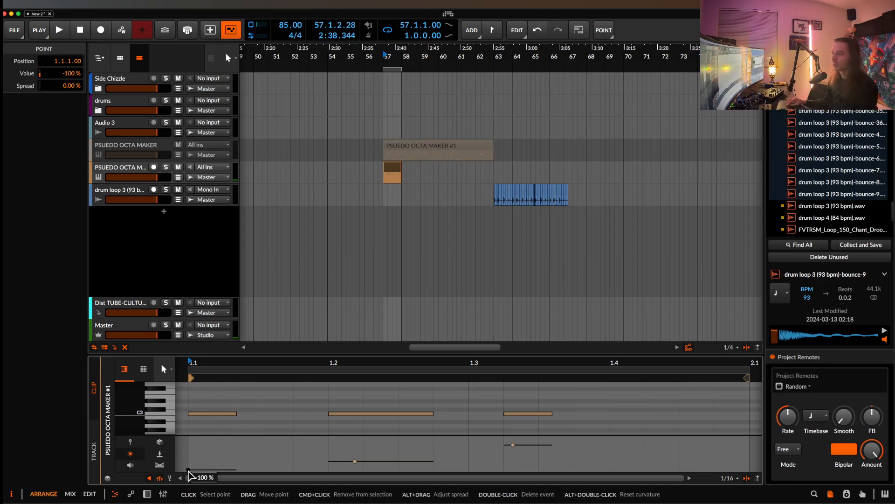
key("space")
key("space")
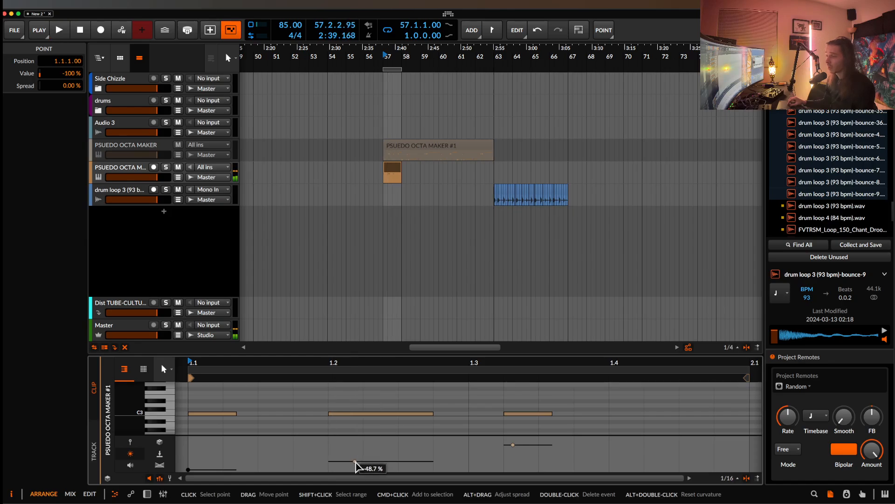
left_click_drag(355, 461, 328, 452)
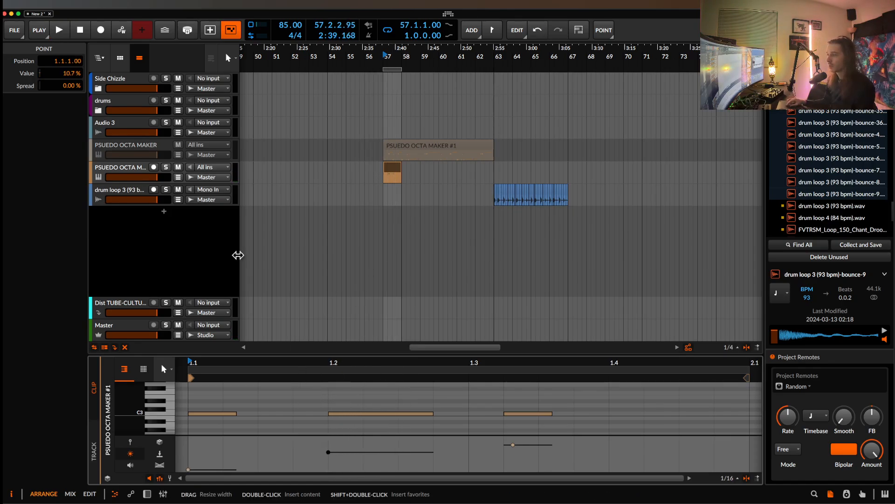
Step: Delete the automation lanes of the sampler's Play Mode and Freeze Playhead
left_click(236, 175)
key("d")
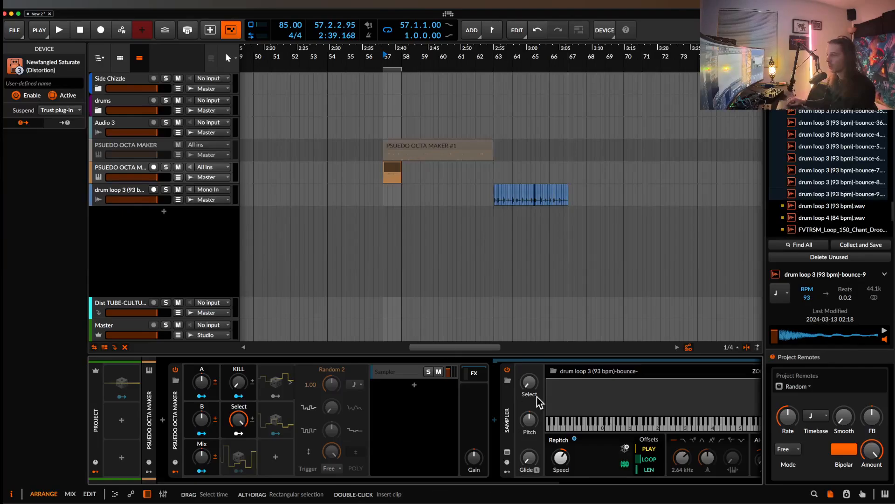
scroll(581, 401, "right", 3)
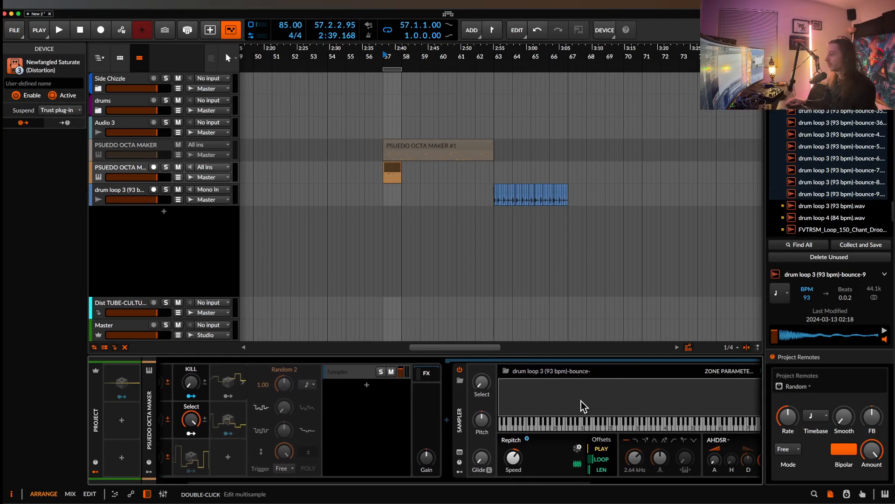
right_click(500, 440)
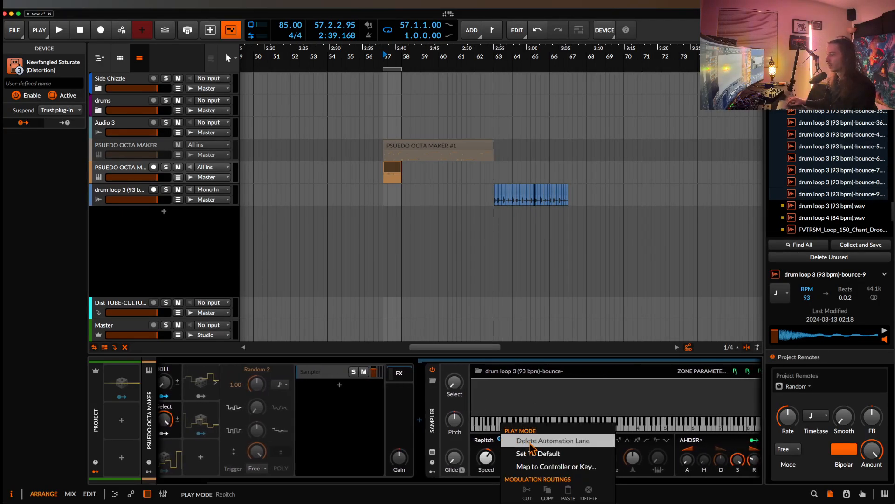
left_click(538, 444)
right_click(555, 461)
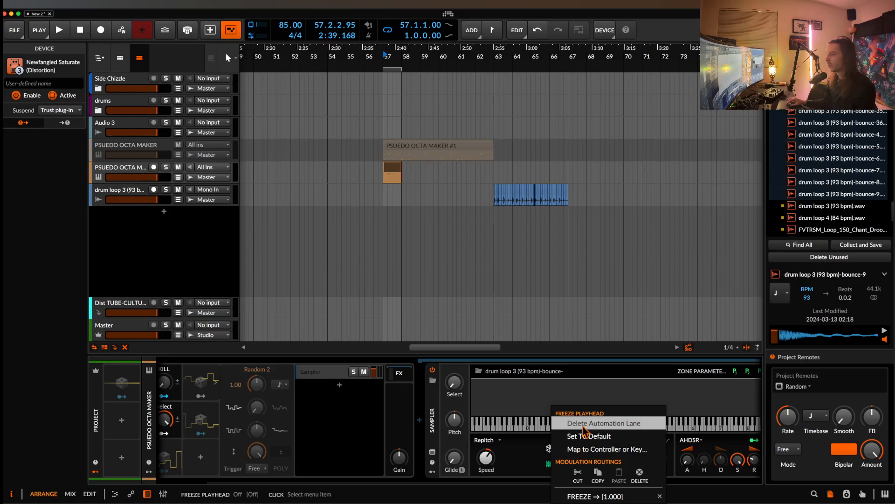
Step: Play the clip while varying the second note's timbre to audition different slices, and set it to 100 %
left_click(394, 172)
key("space")
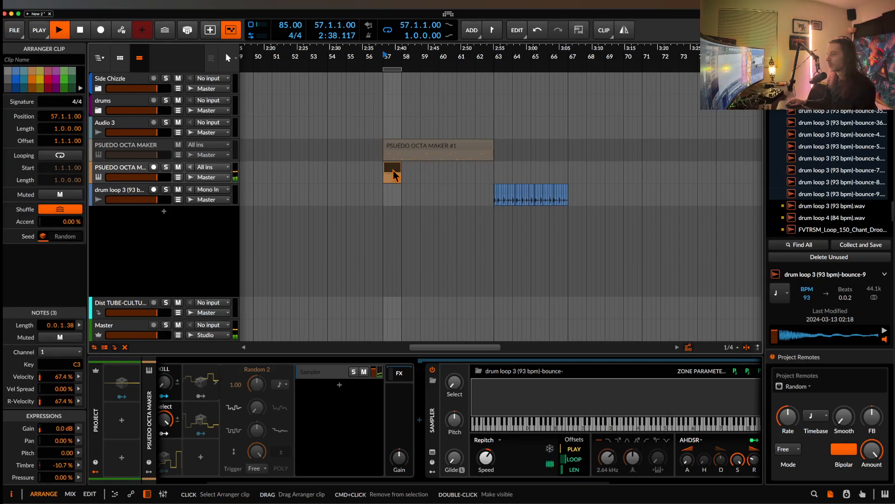
double_click(394, 175)
key("space")
key("space")
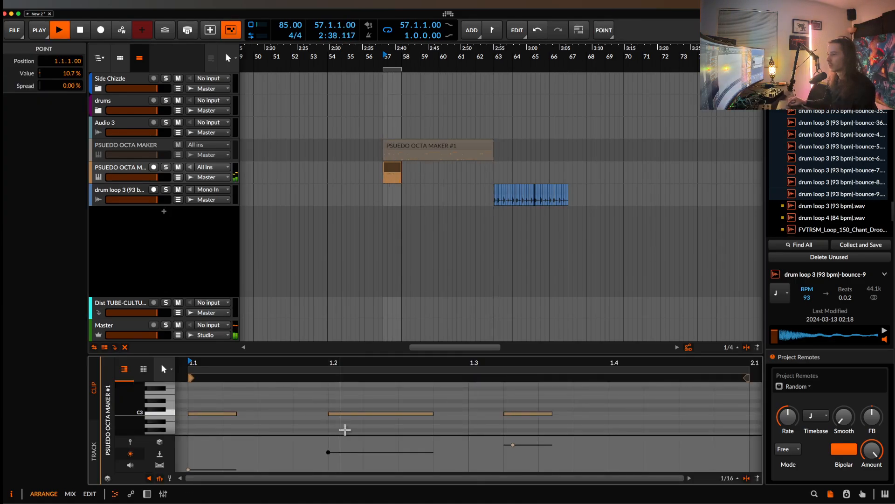
key("space")
left_click_drag(351, 453, 328, 461)
double_click(349, 445)
key("space")
key("space")
mouse_move(328, 462)
left_mouse_down()
mouse_move(343, 469)
mouse_move(330, 470)
left_mouse_up()
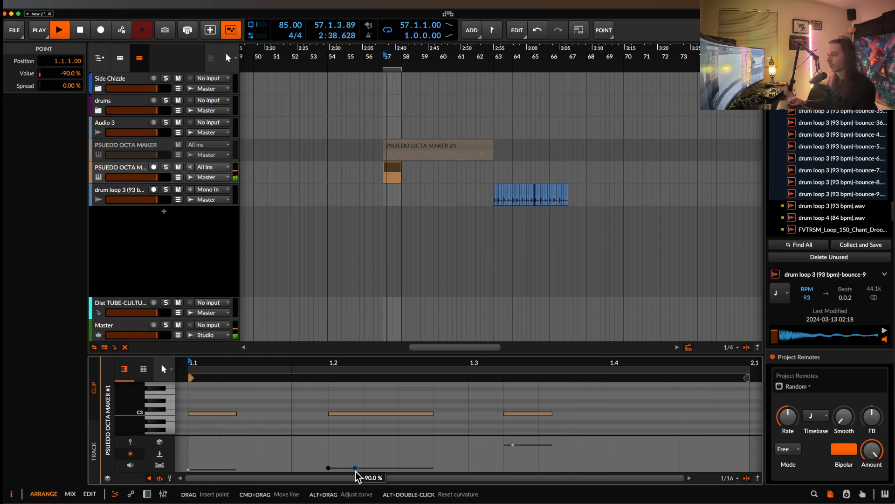
left_click_drag(330, 474, 327, 436)
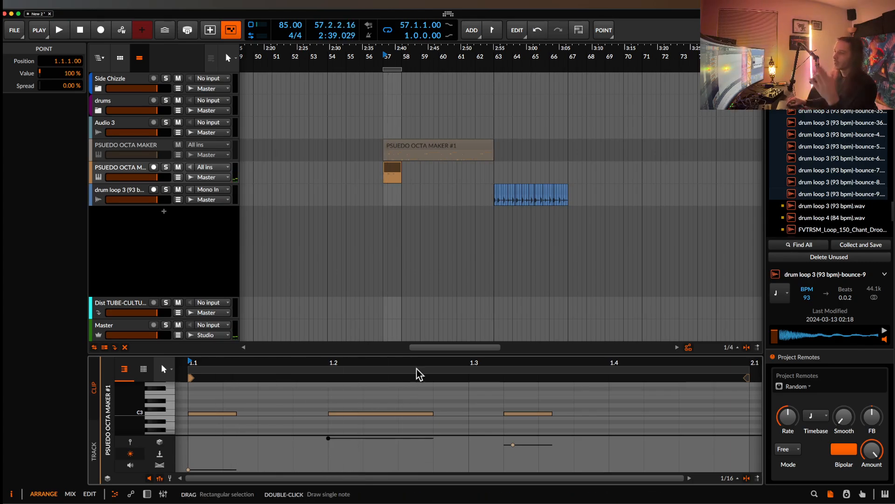
Step: Show the duplicate track's device chain, collapse the Sampler and select the PSUEDO OCTA MAKER instrument layer
double_click(127, 174)
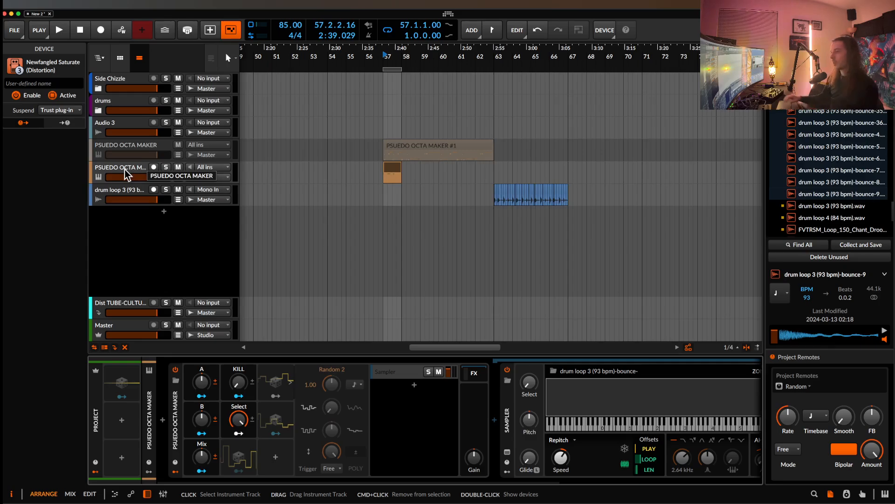
double_click(506, 422)
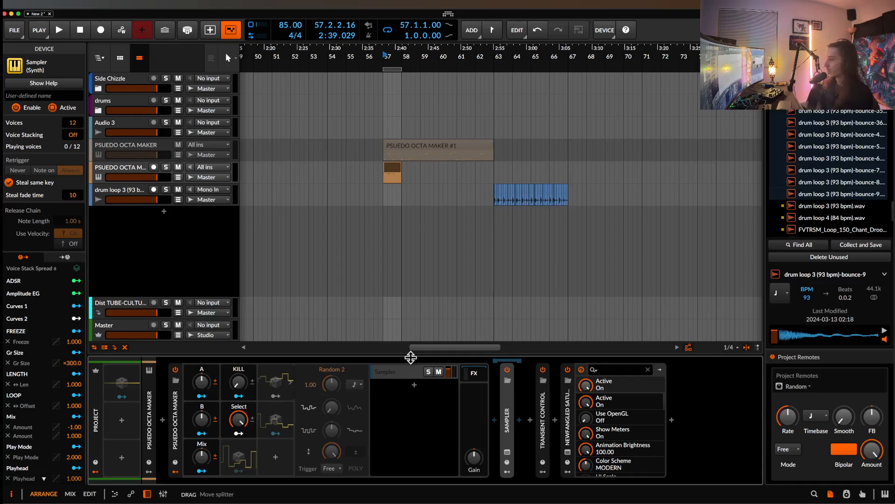
double_click(175, 407)
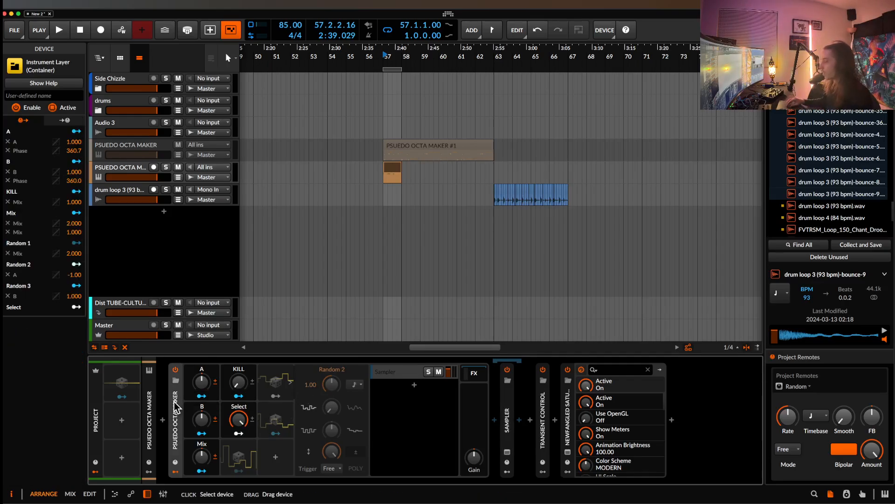